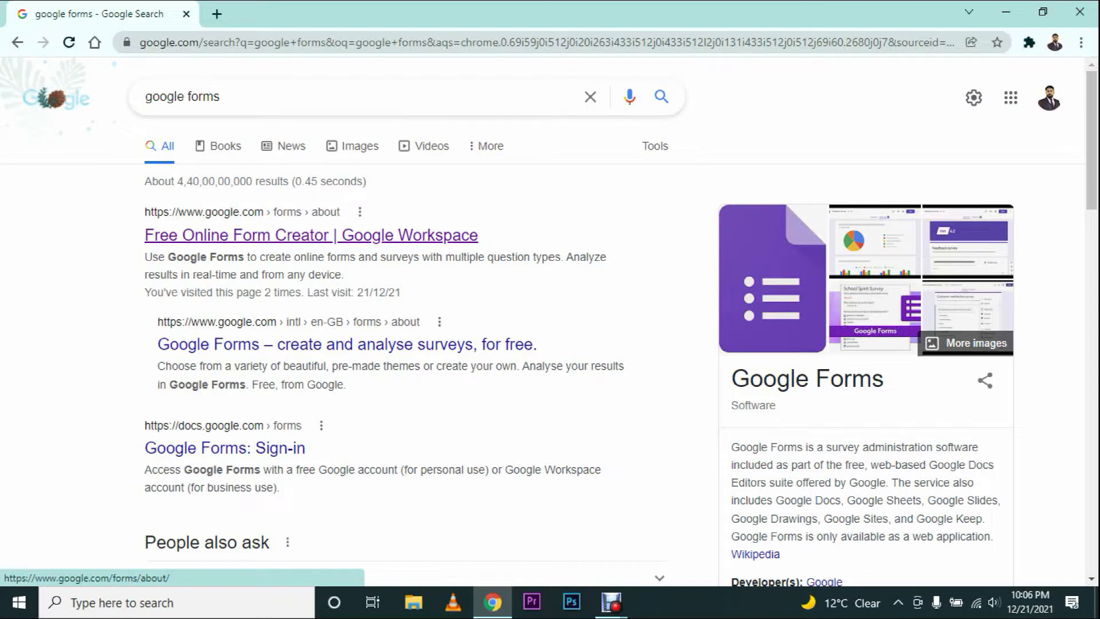
Step: Open the 'Free Online Form Creator | Google Workspace' search result
left_click(310, 235)
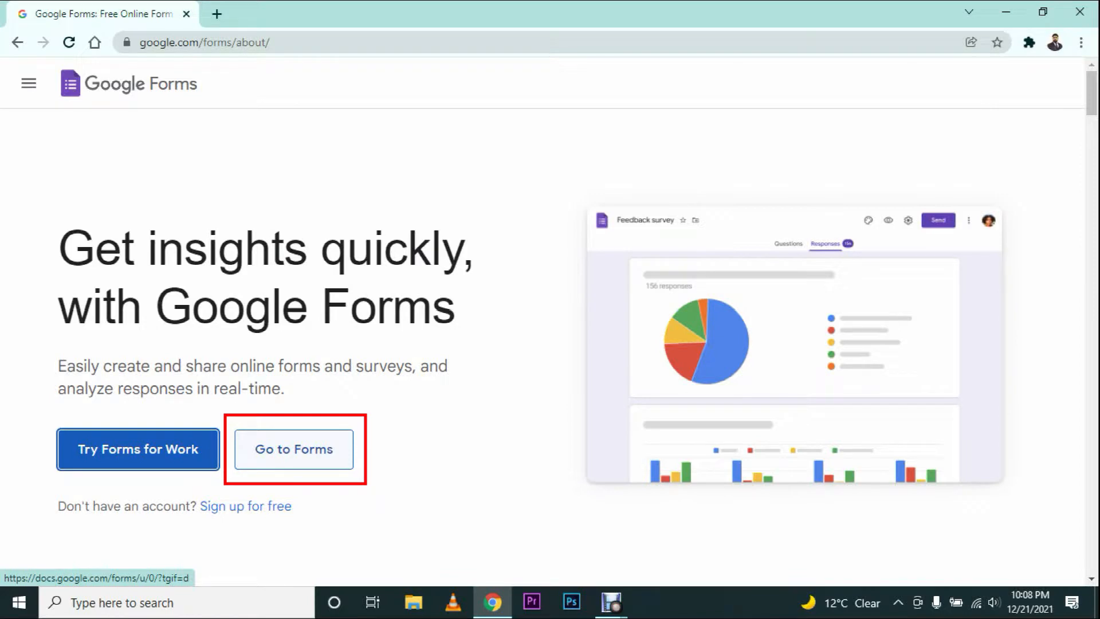
Step: Go from the product page to the Forms home and expand the Template gallery
left_click(294, 449)
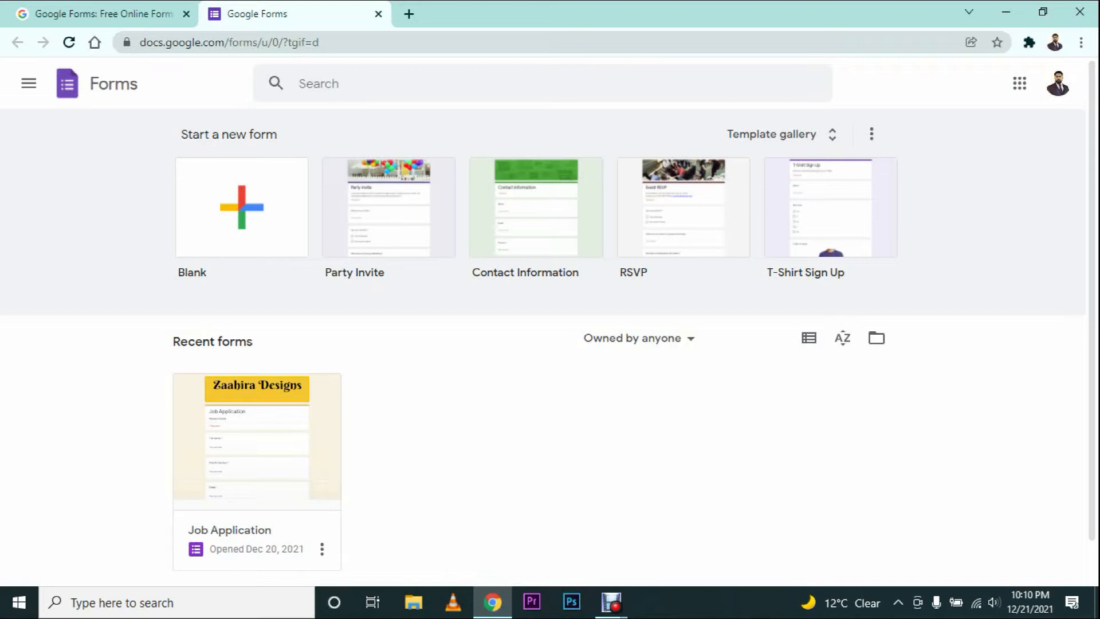
left_click(28, 83)
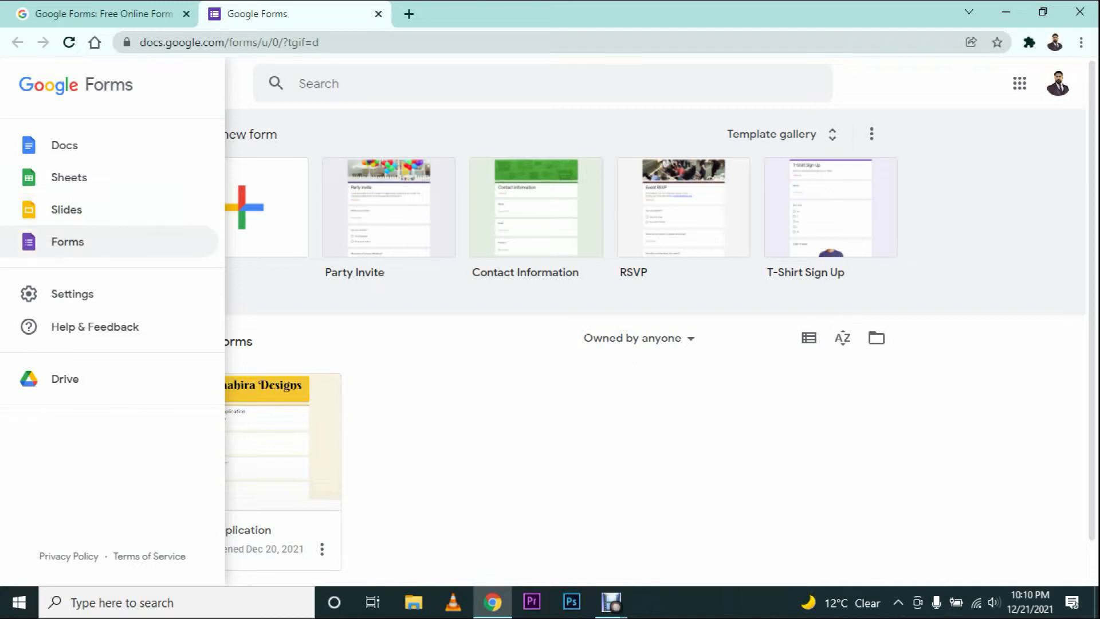
left_click(436, 83)
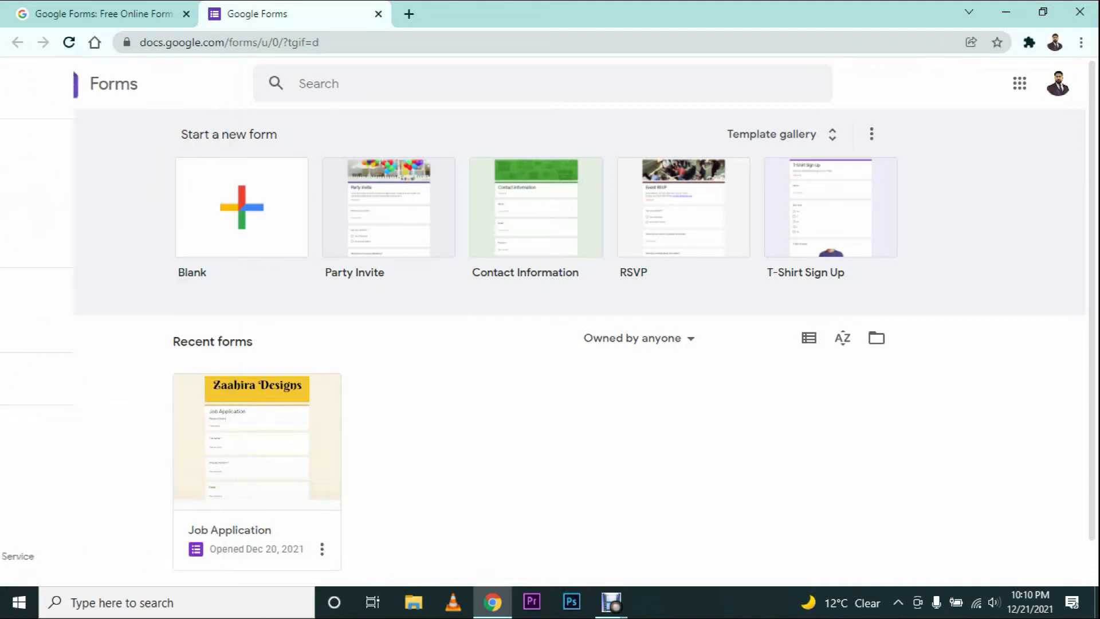
left_click(435, 83)
left_click(277, 83)
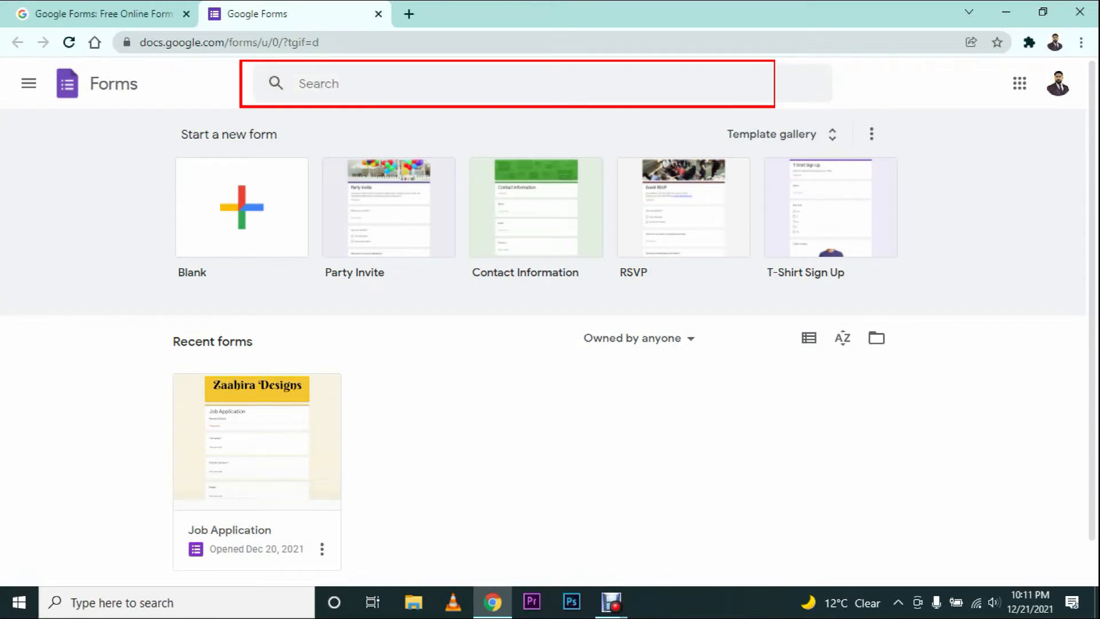
left_click(435, 84)
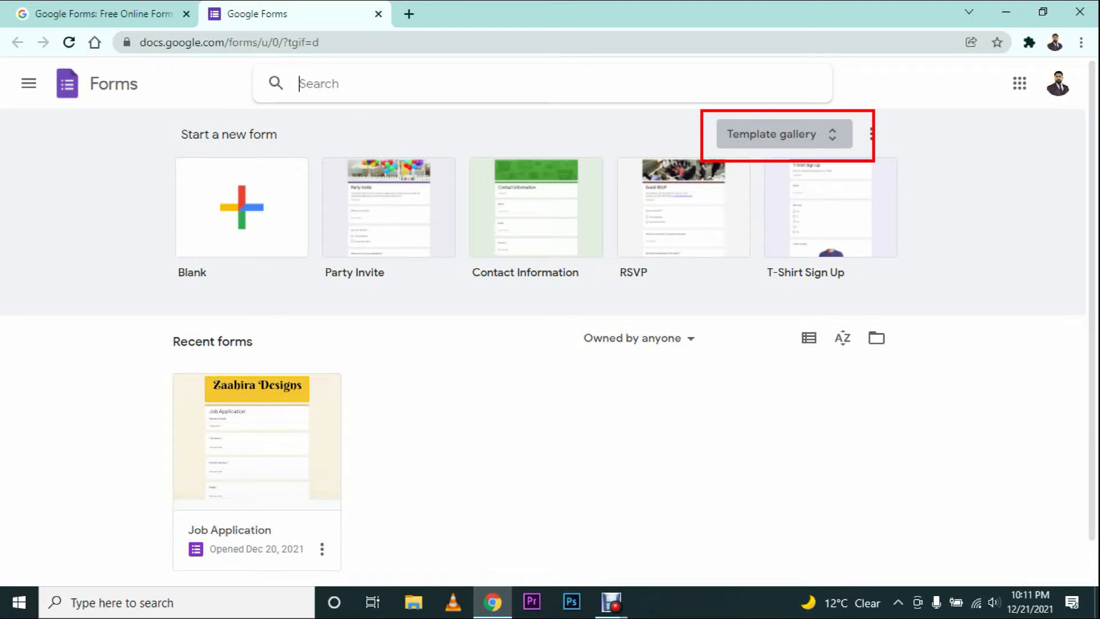
left_click(771, 133)
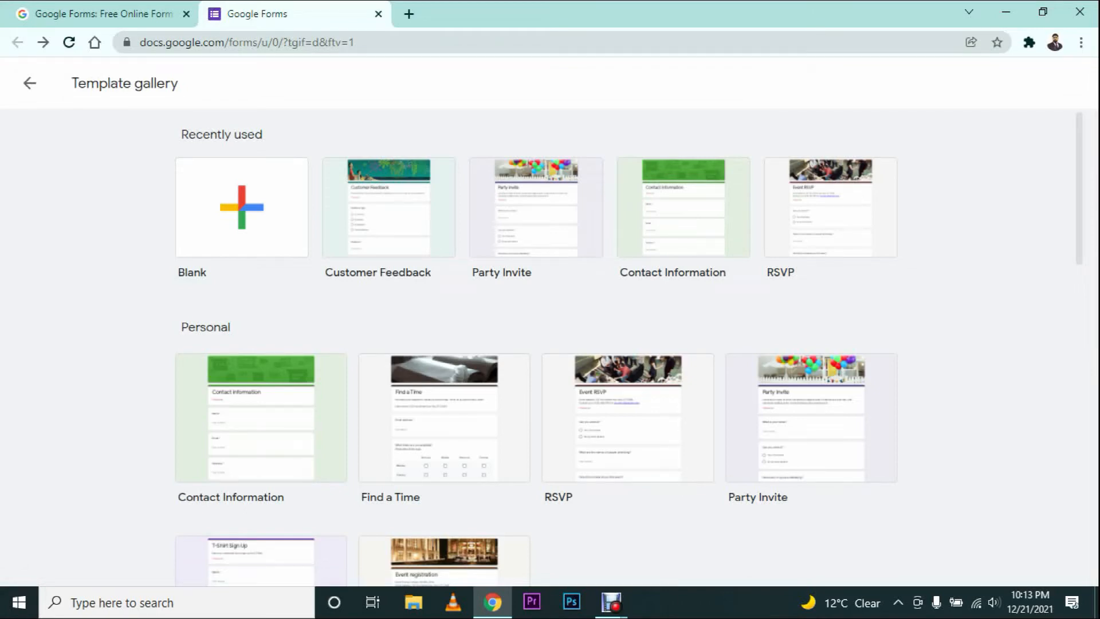
Step: Create a blank form and title it 'Contact Information'
scroll(444, 332, "down", 5)
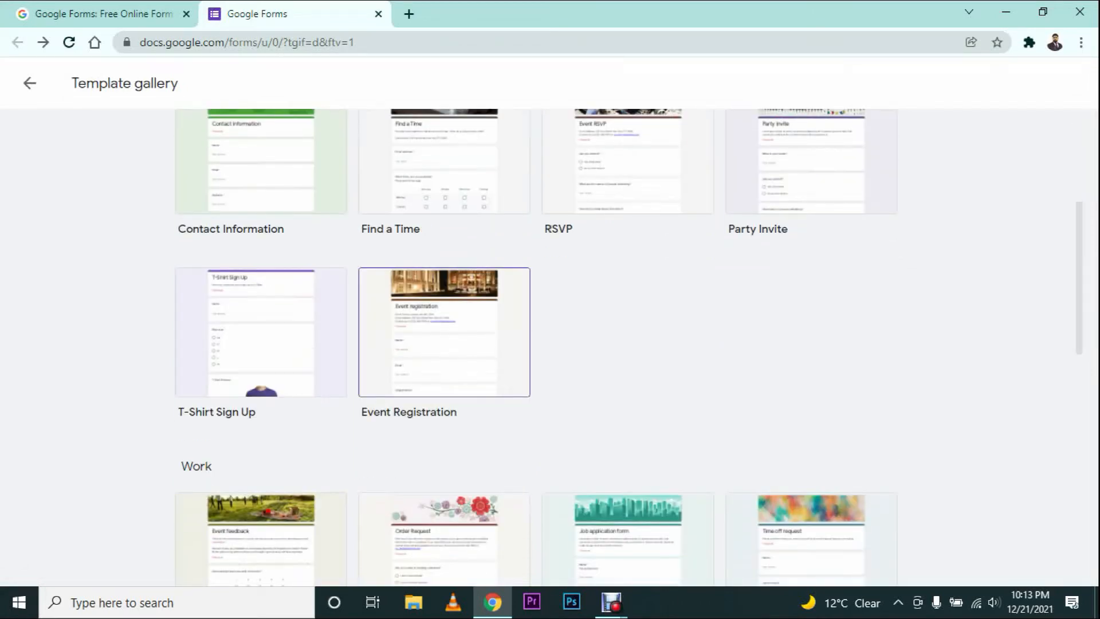
scroll(444, 332, "down", 5)
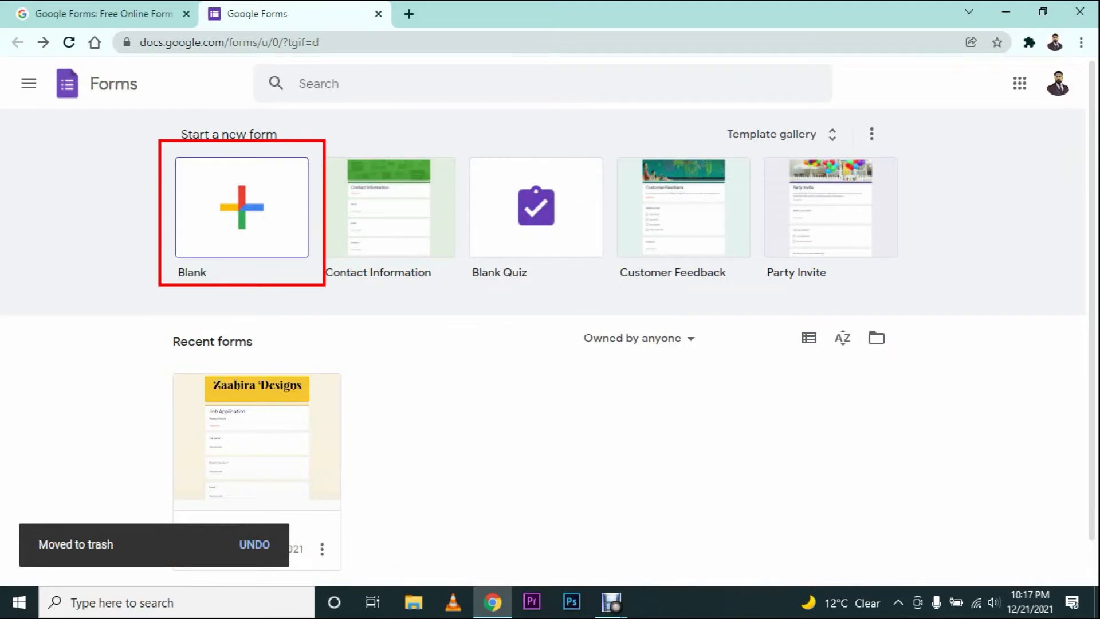
left_click(242, 208)
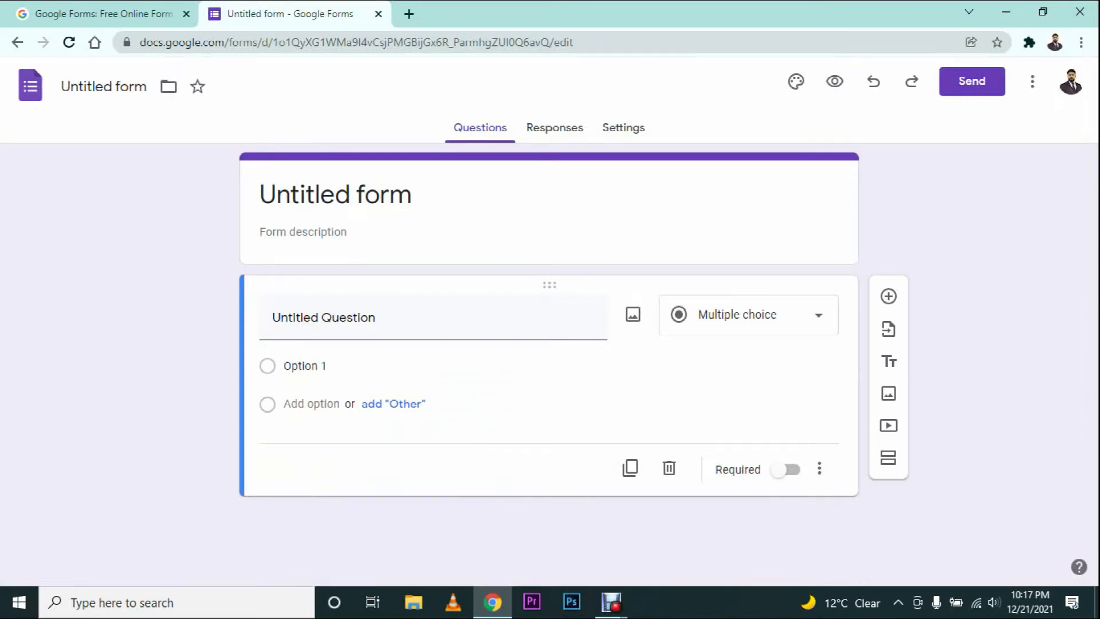
left_click(335, 195)
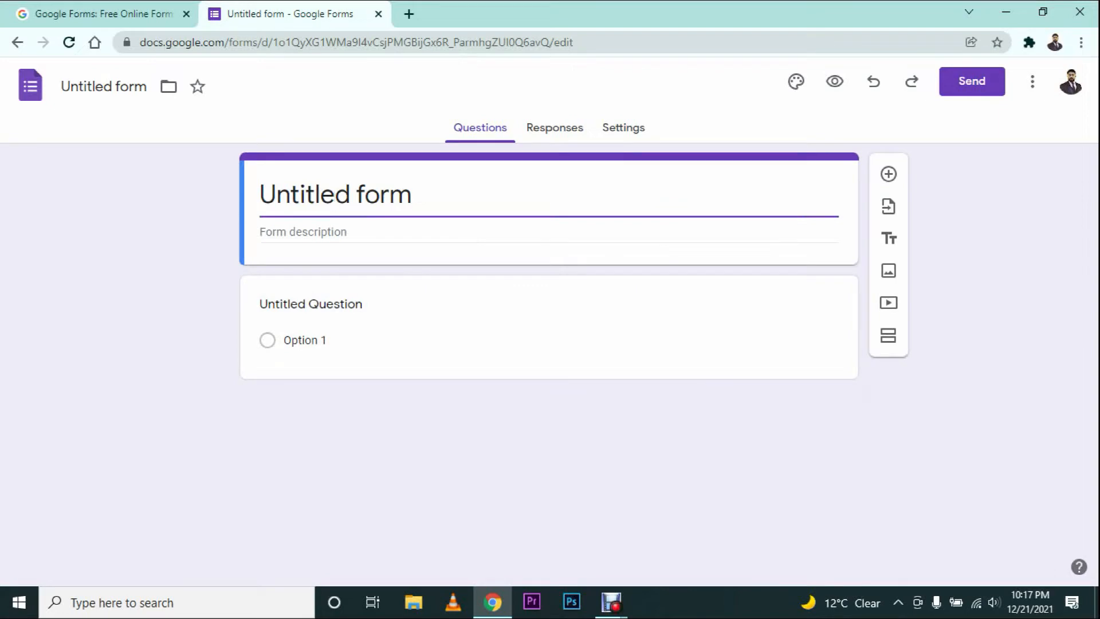
key("ctrl+a")
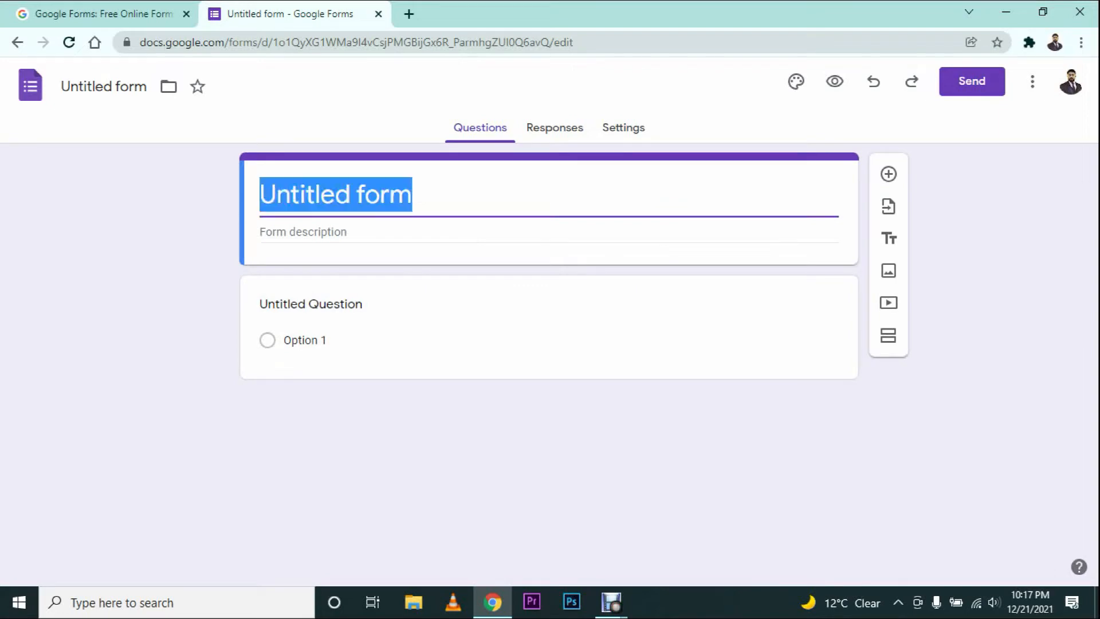
type("Contact Information")
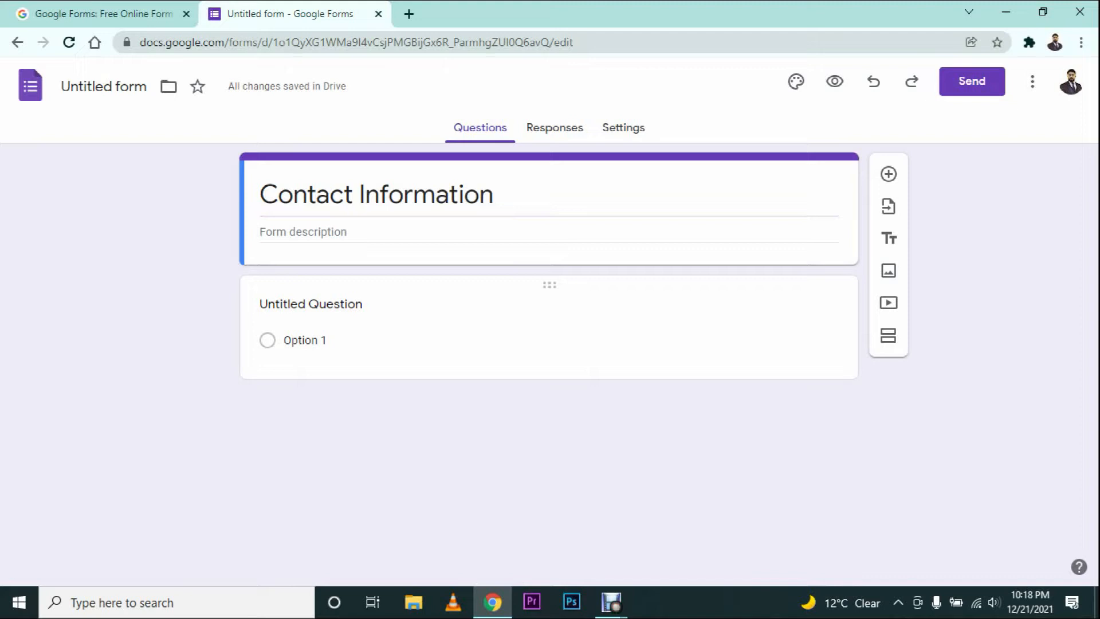
left_click(311, 304)
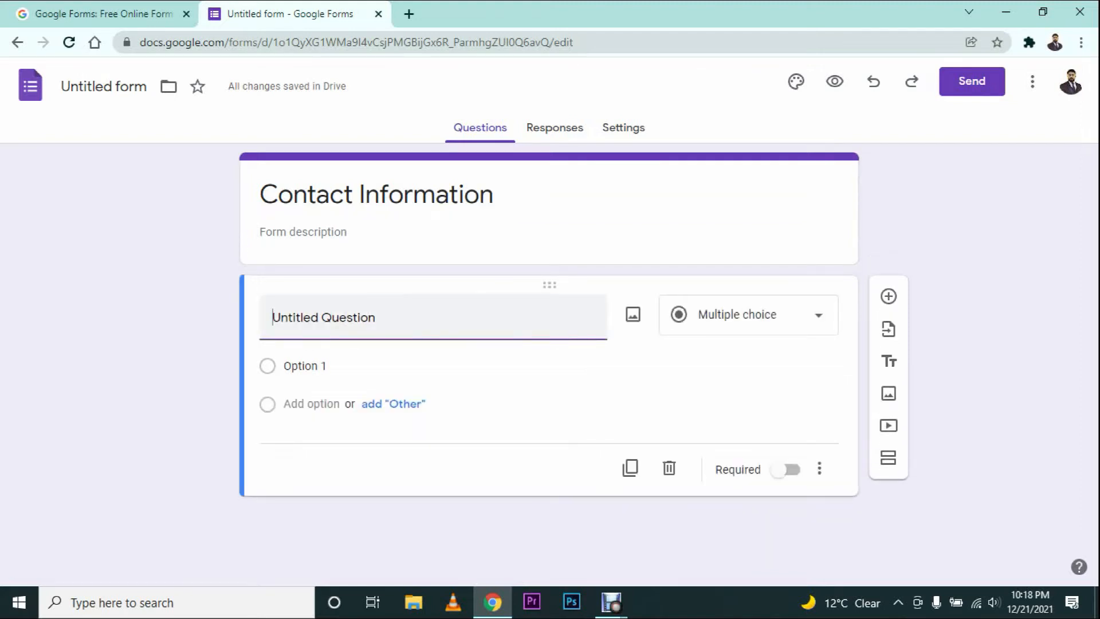
Step: Rename the first question to 'Full Name' and make it required
left_click_drag(376, 318, 259, 318)
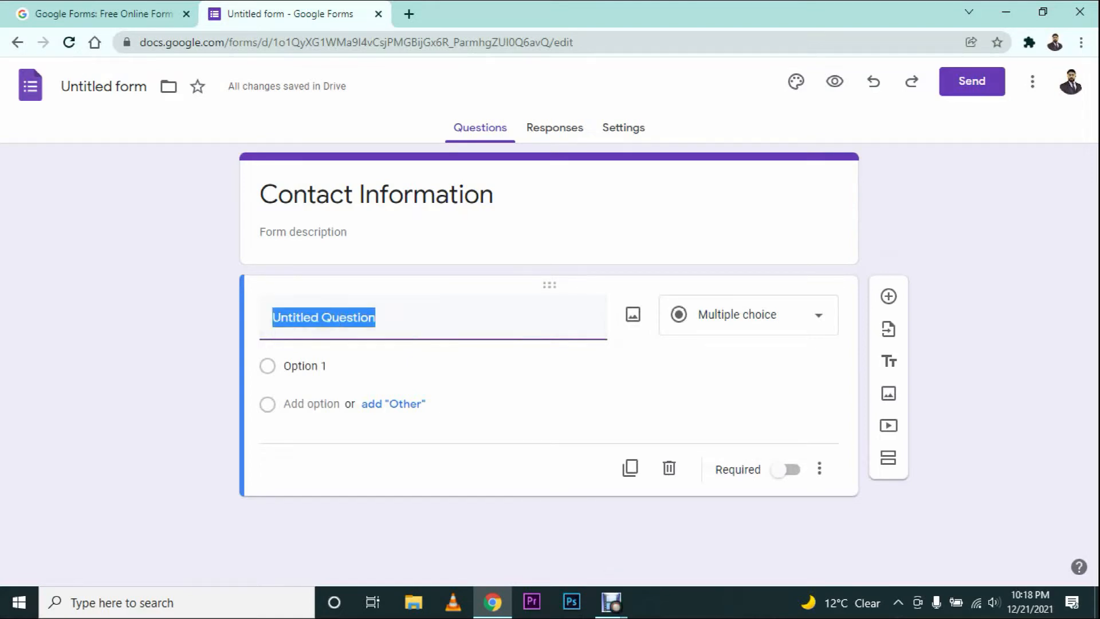
type("Name")
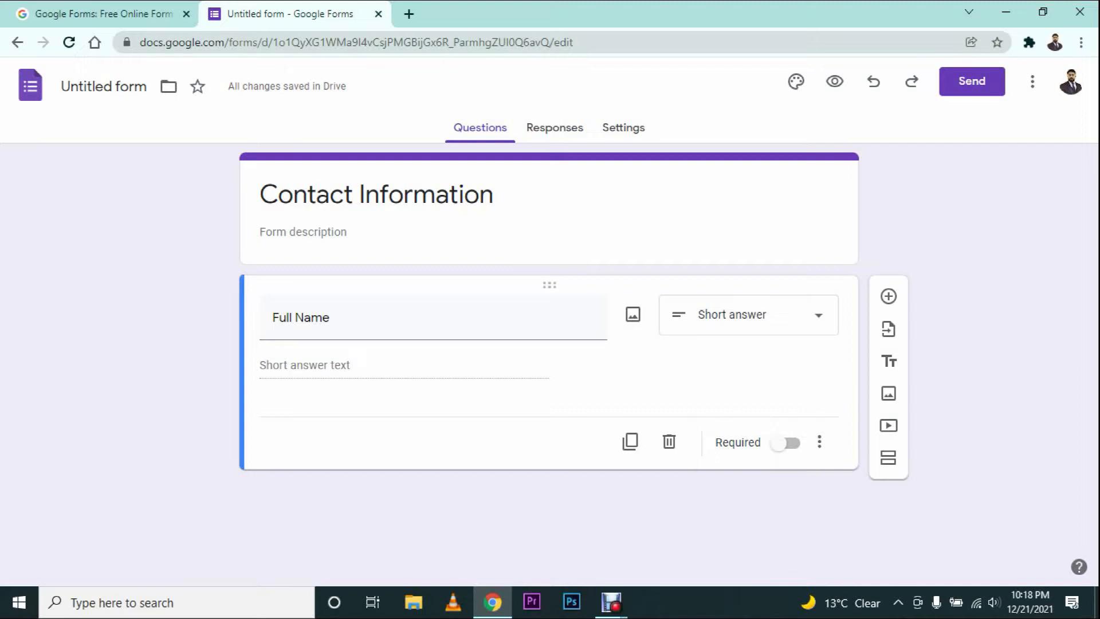
left_click(785, 443)
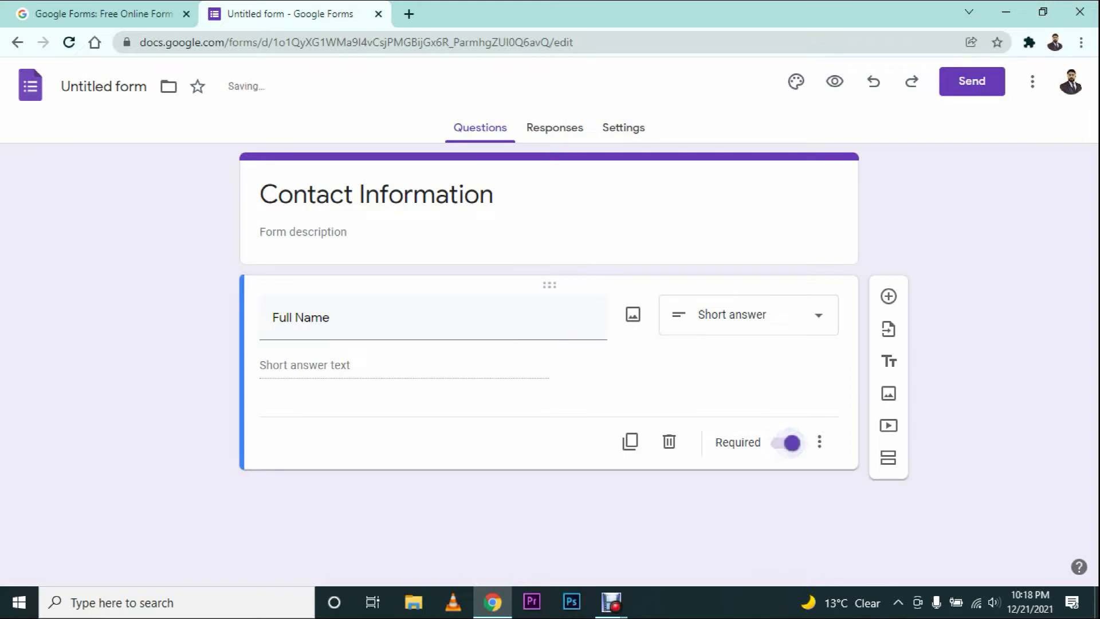
Step: Add the description 'Enter Your full name (as on Aadhar Card' to Full Name
left_click(819, 442)
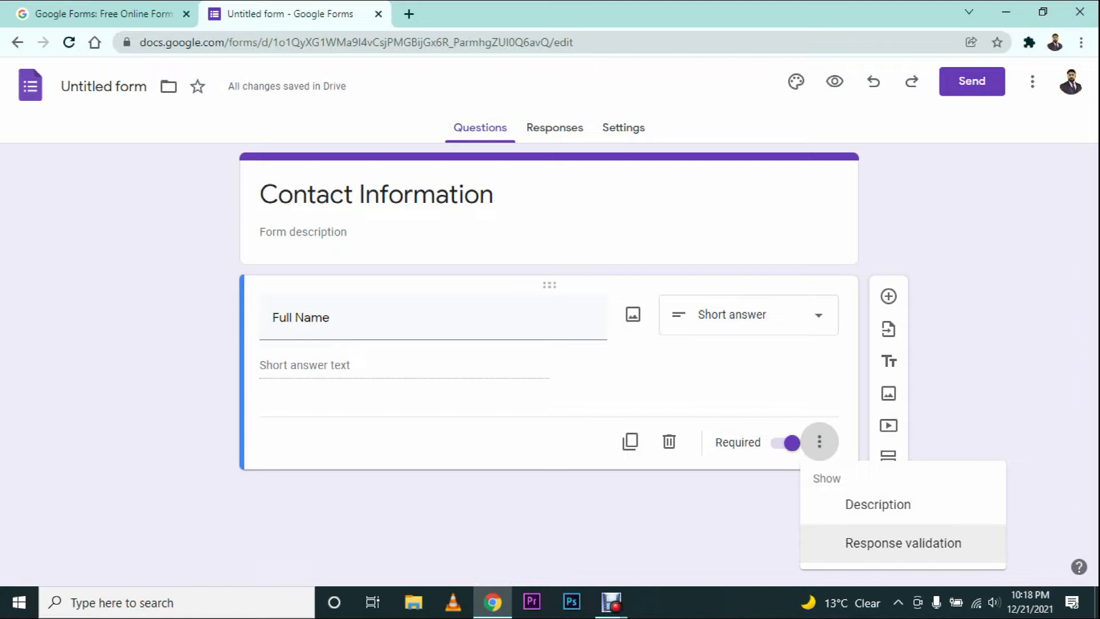
left_click(878, 505)
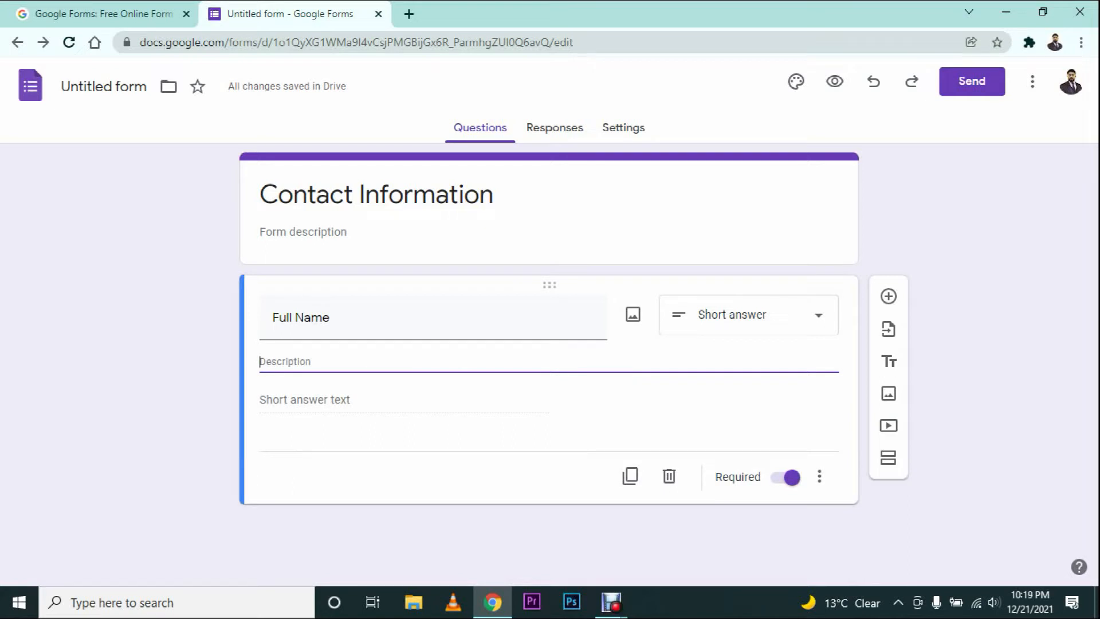
type("Ent")
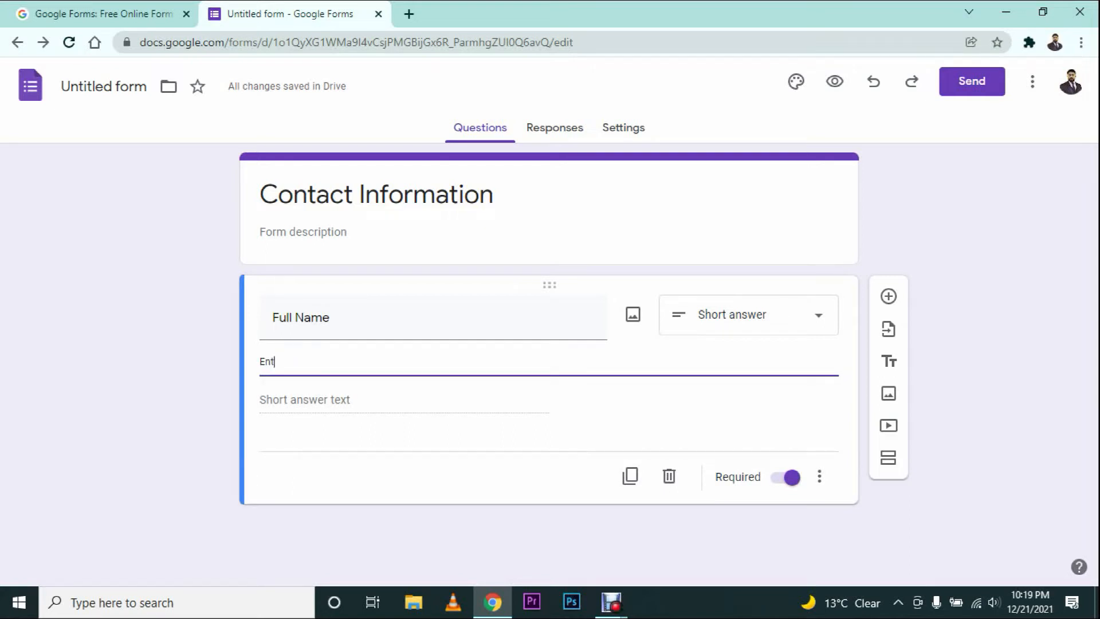
type("er Your full name (as ")
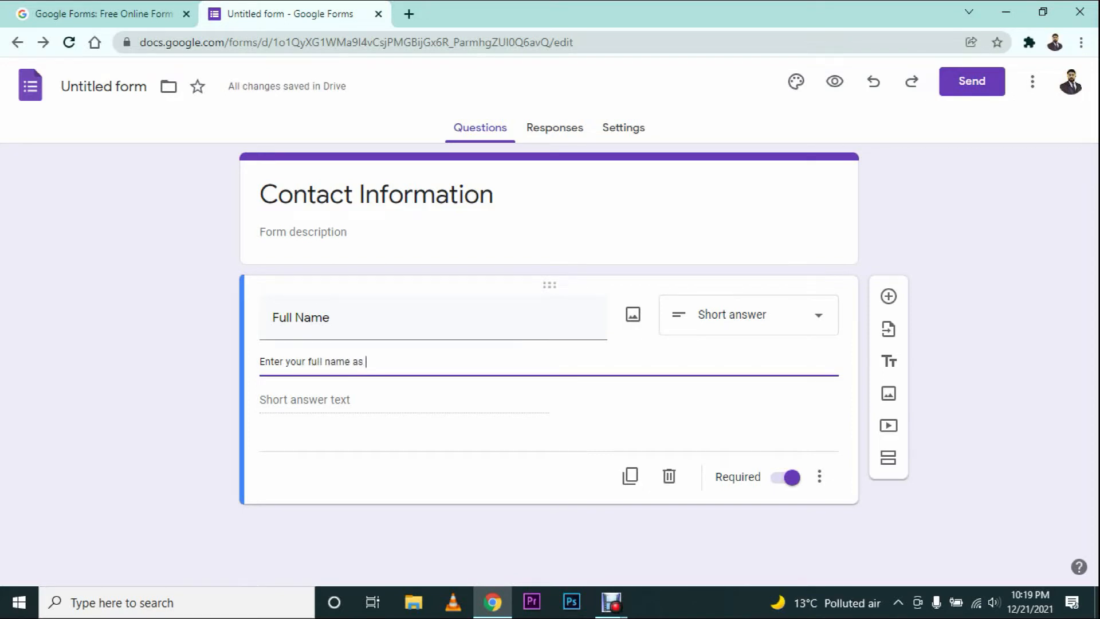
type("on Passport")
key("Tab")
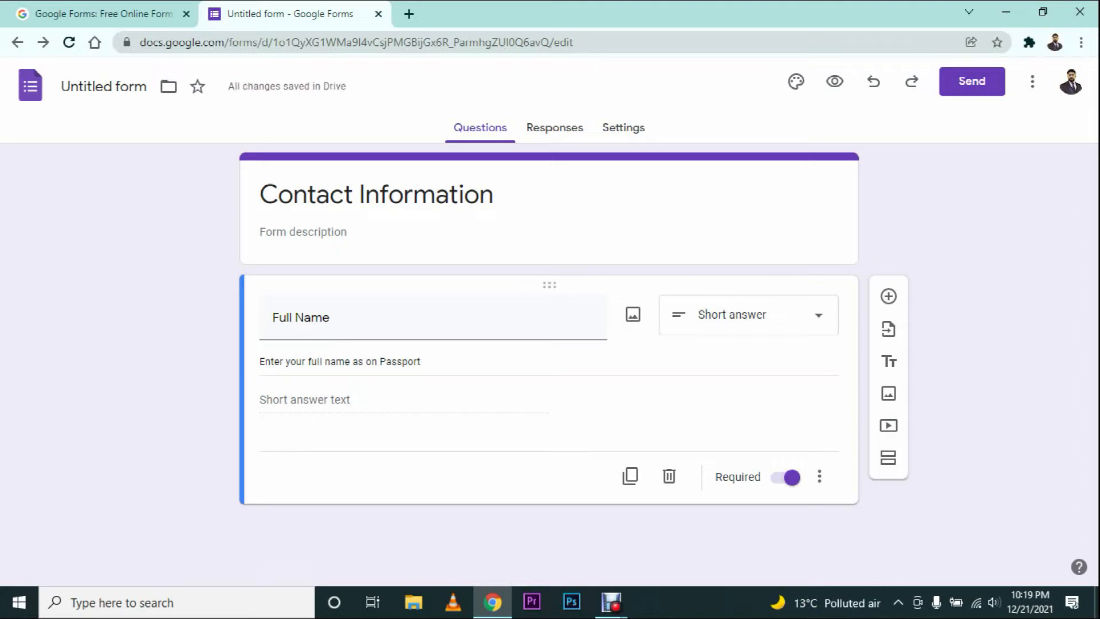
left_click(421, 361)
left_click(422, 361)
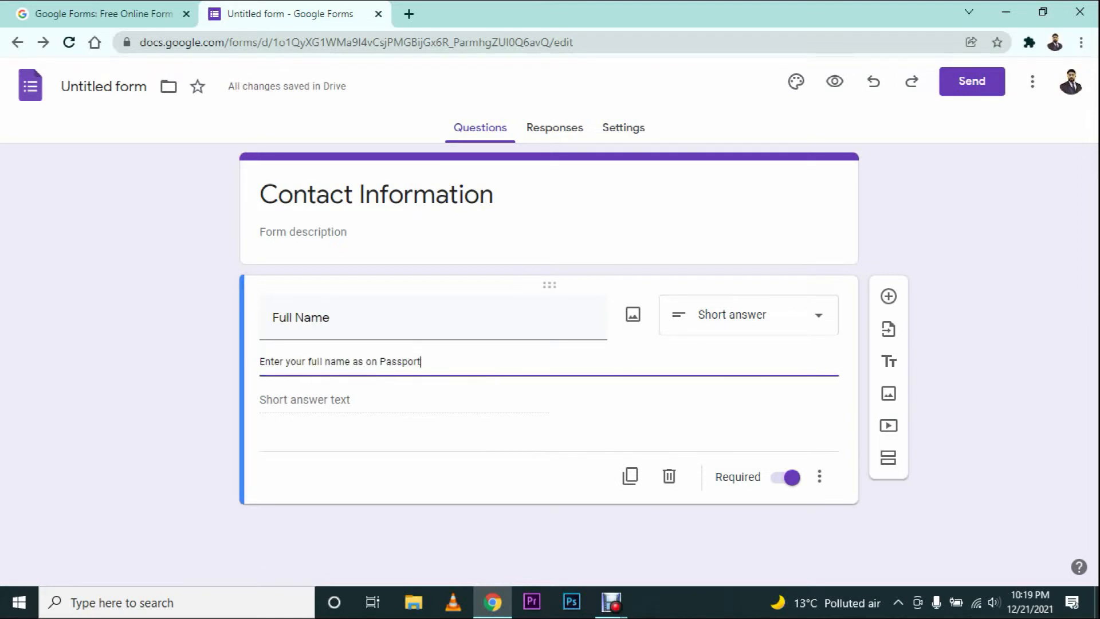
key("BackSpace")
key("BackSpace")
key("BackSpace")
key("BackSpace")
key("BackSpace")
key("BackSpace")
key("BackSpace")
key("BackSpace")
type("Aadhar Card")
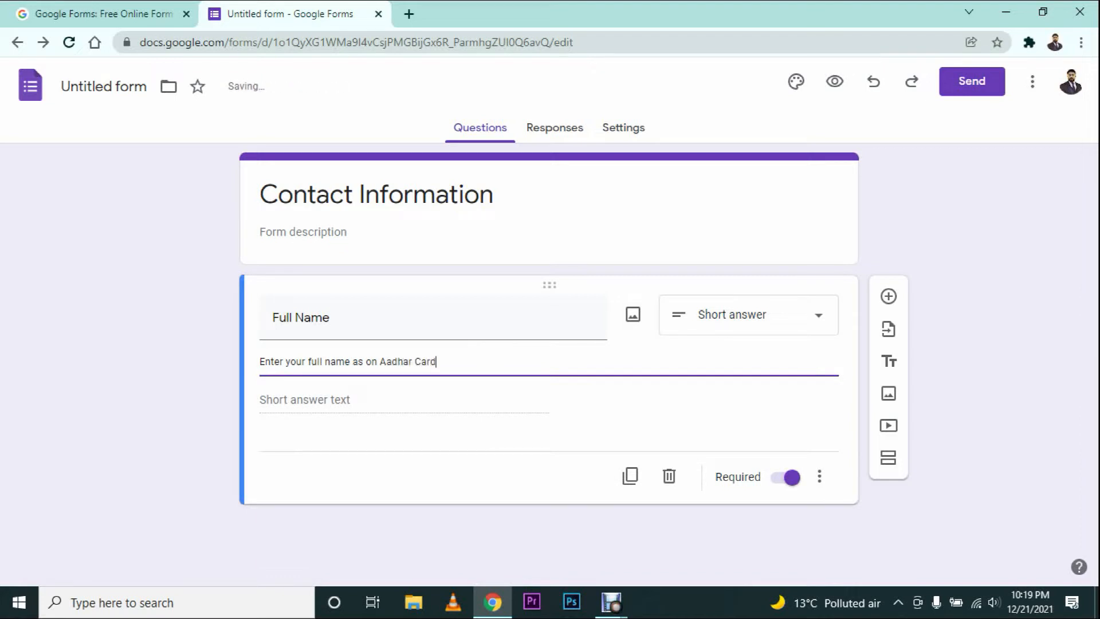
left_click(969, 372)
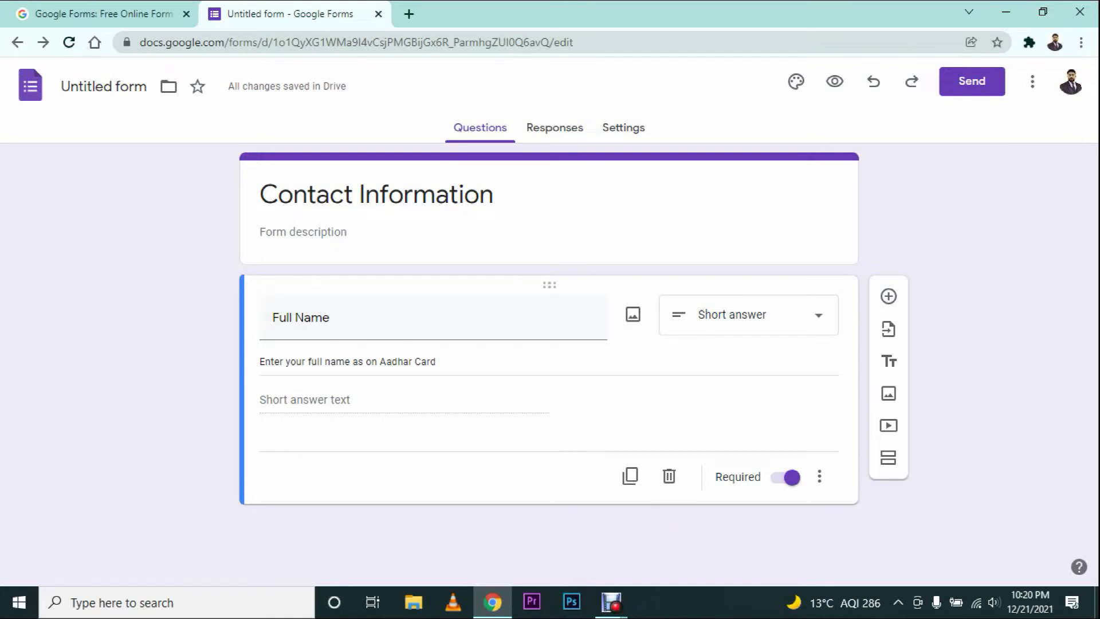
Step: Add a new question titled 'Gender' below Full Name
left_click(888, 296)
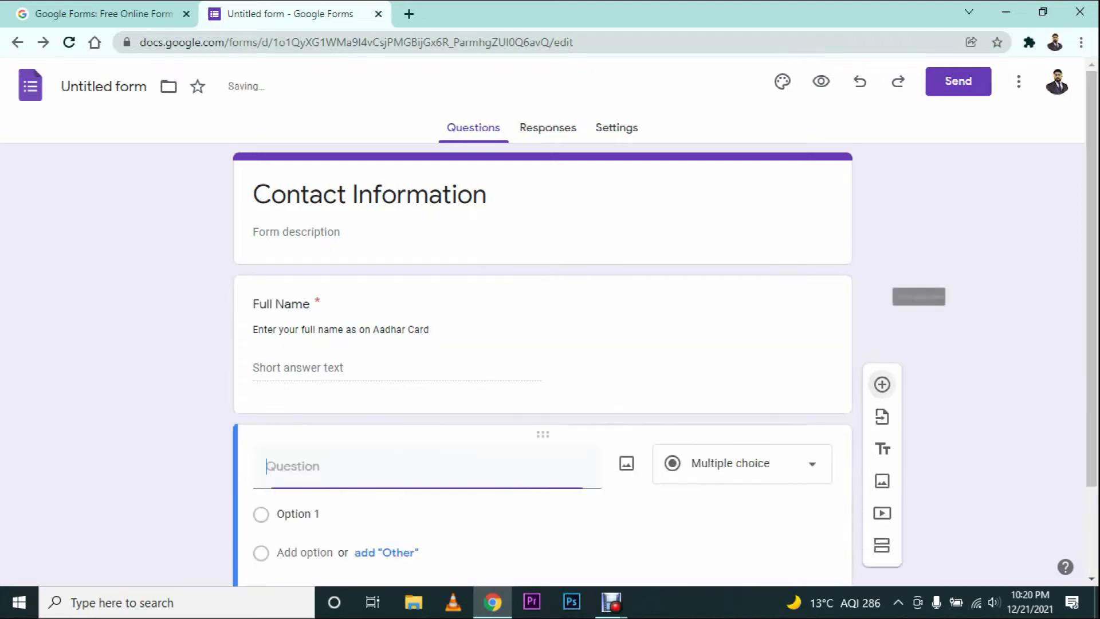
scroll(591, 344, "down", 2)
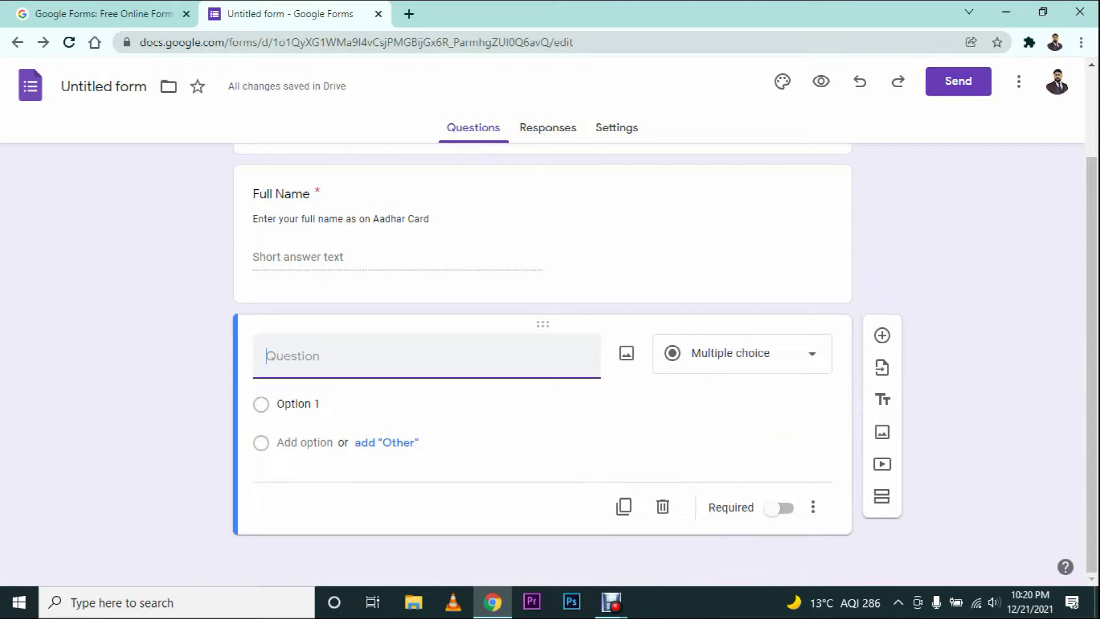
type("Gender")
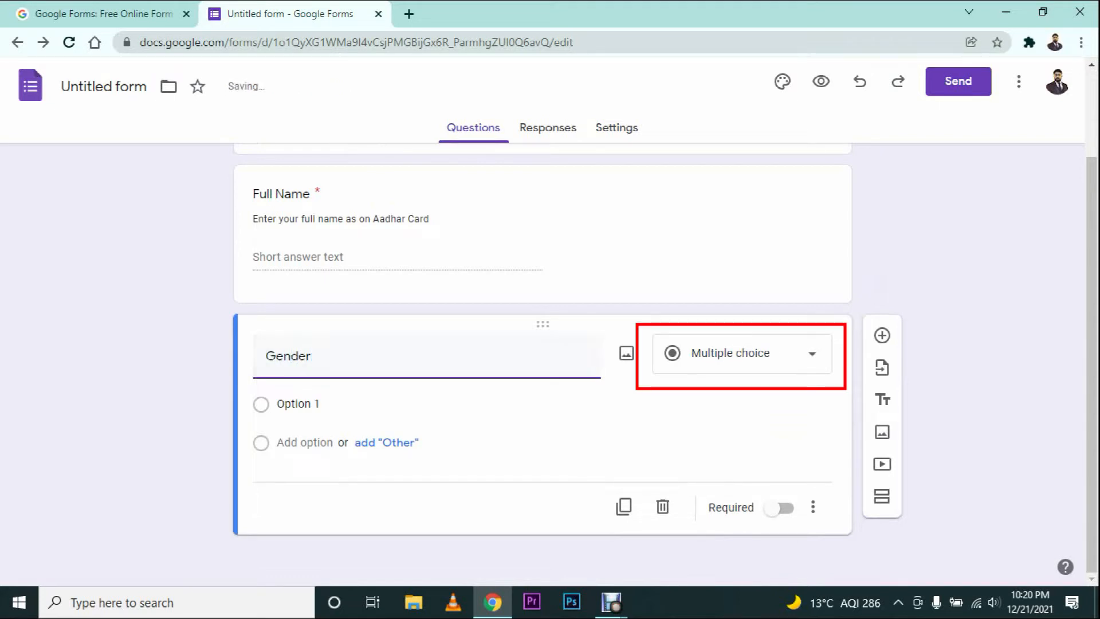
left_click(538, 452)
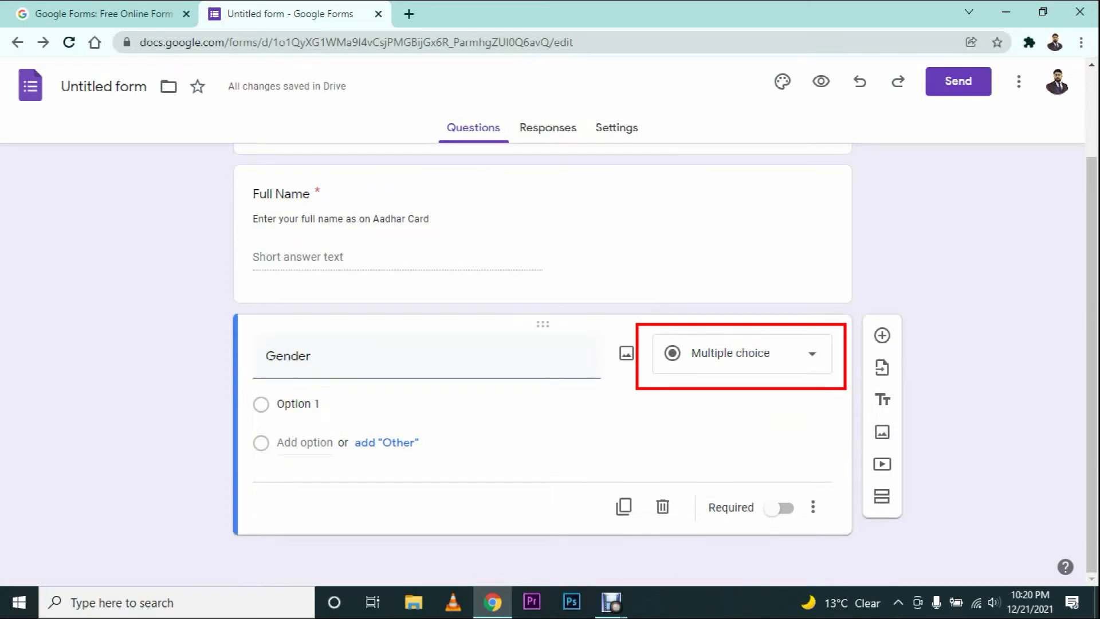
Step: Give Gender the options Male, Female and Prefer not to say
left_click(298, 404)
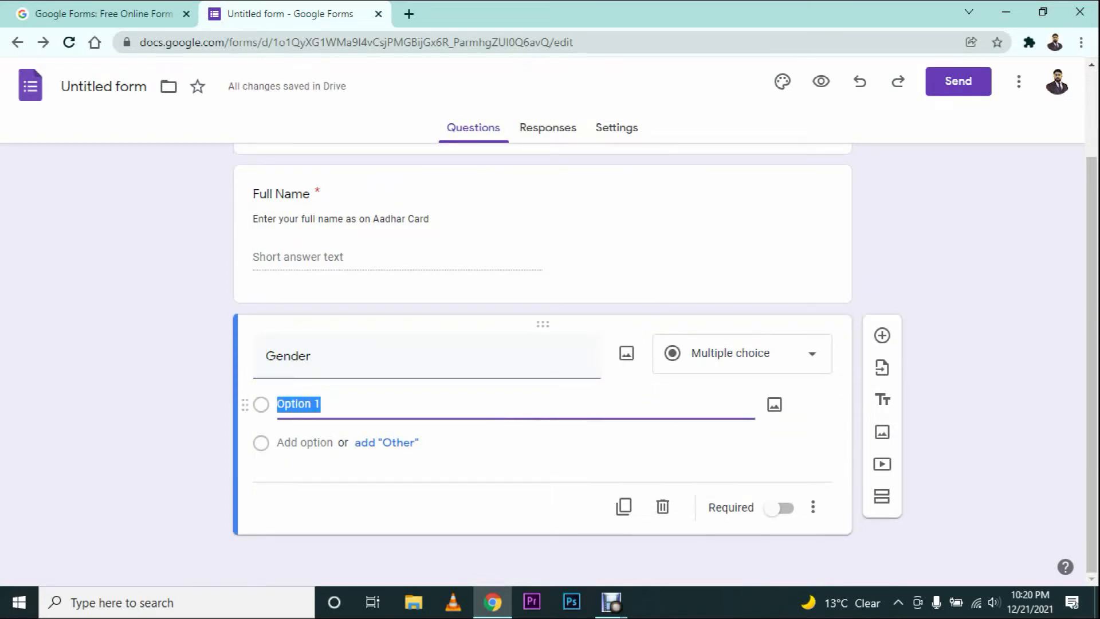
type("Male")
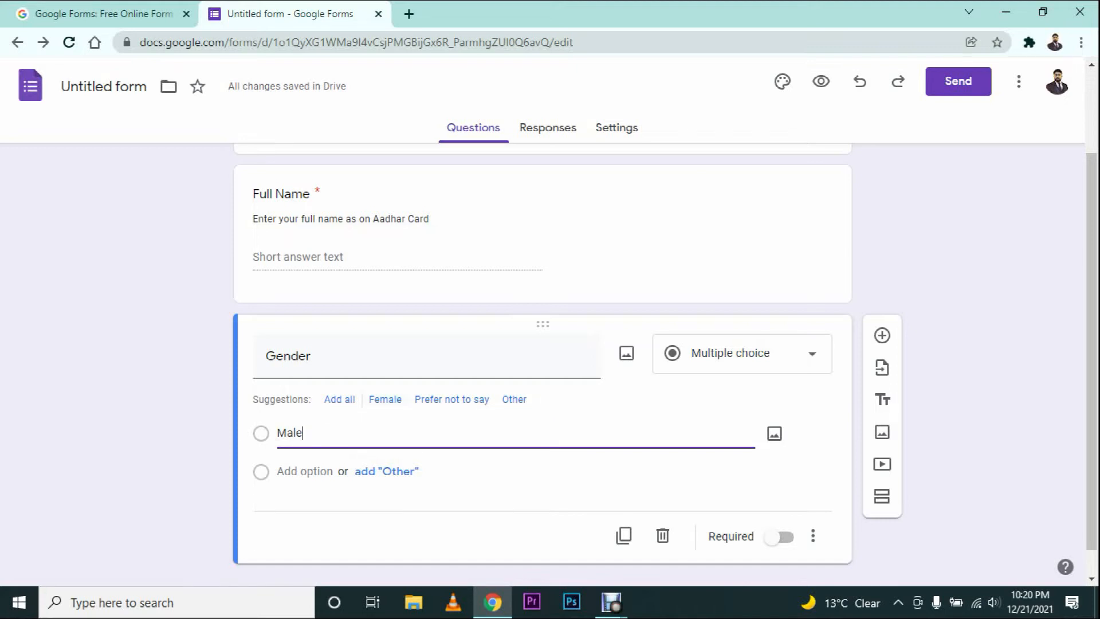
left_click(385, 399)
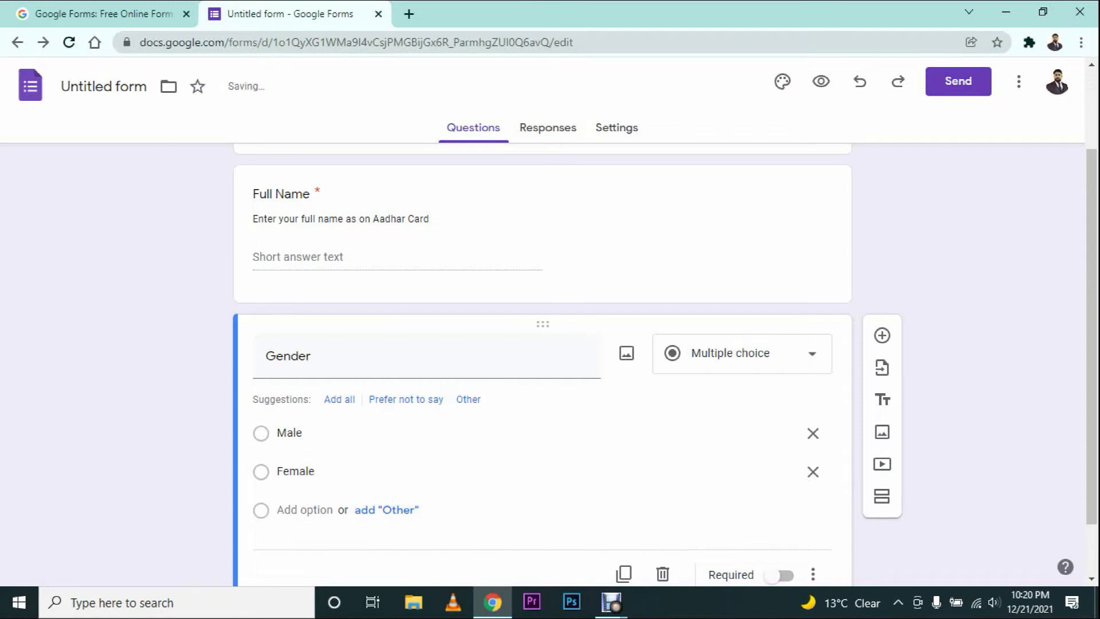
left_click(406, 399)
left_click(404, 414)
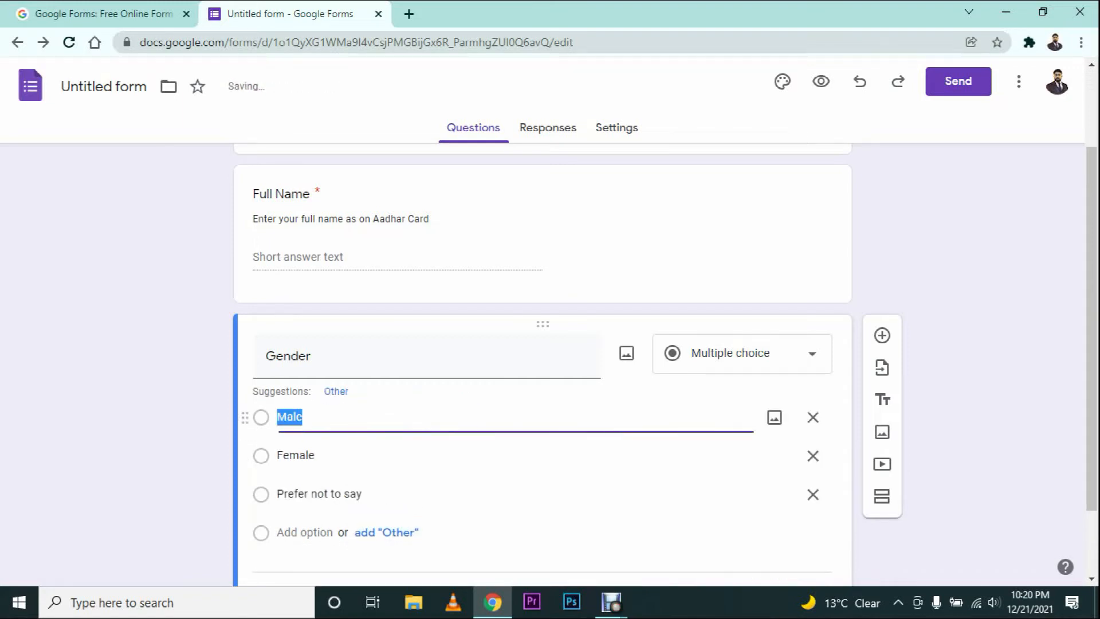
left_click(487, 545)
scroll(487, 418, "down", 1)
scroll(487, 419, "down", 2)
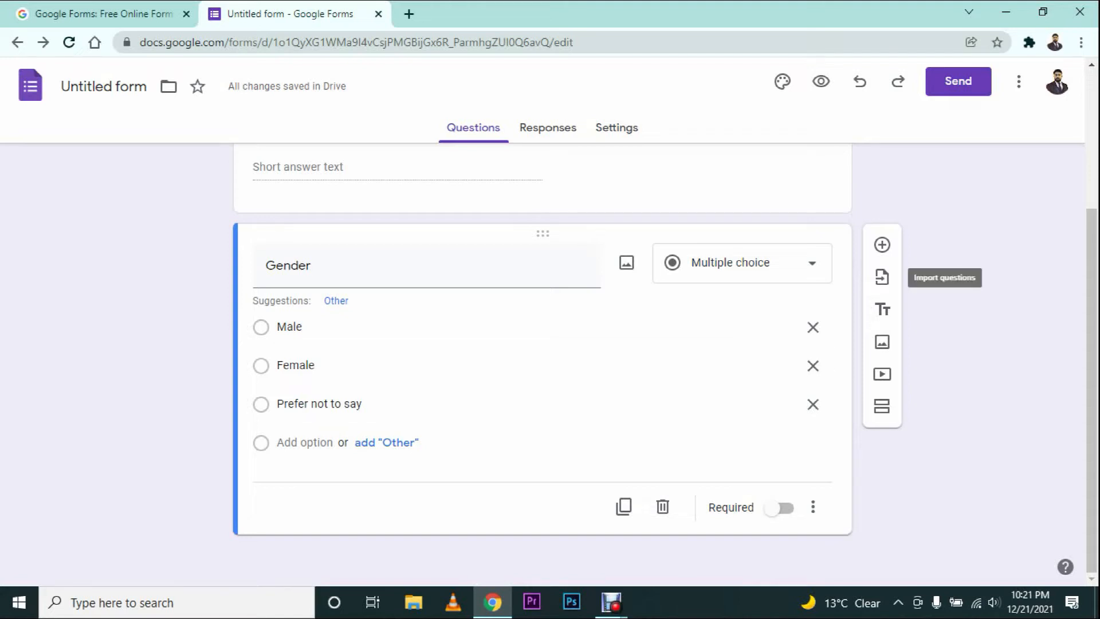
Step: Add a 'Date of Birth' question and keep its type as Date
left_click(882, 244)
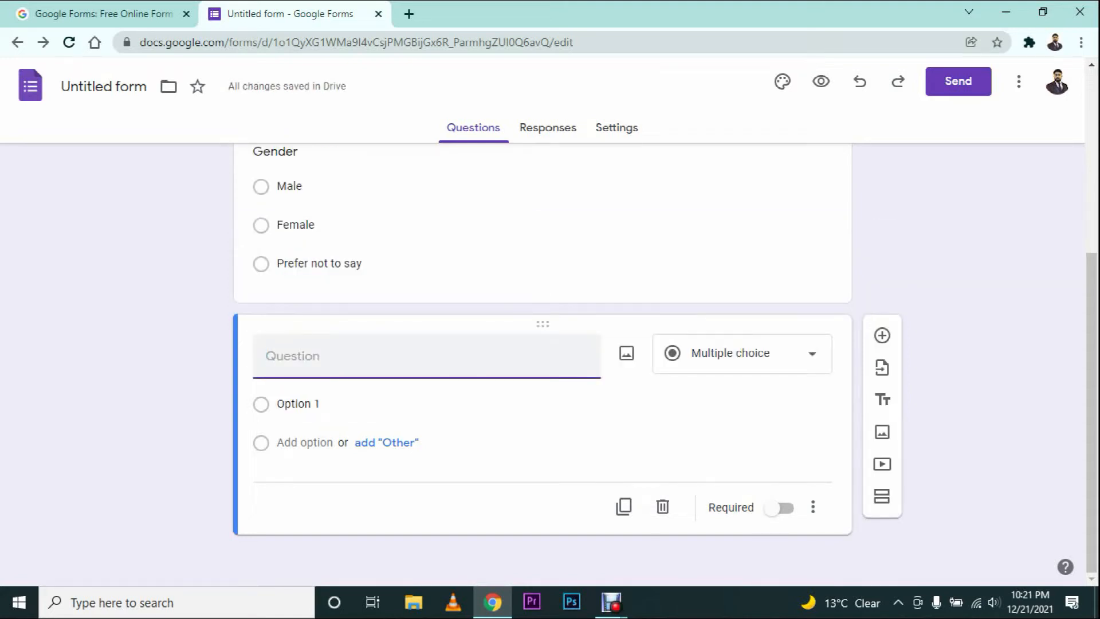
type("Date of Birth")
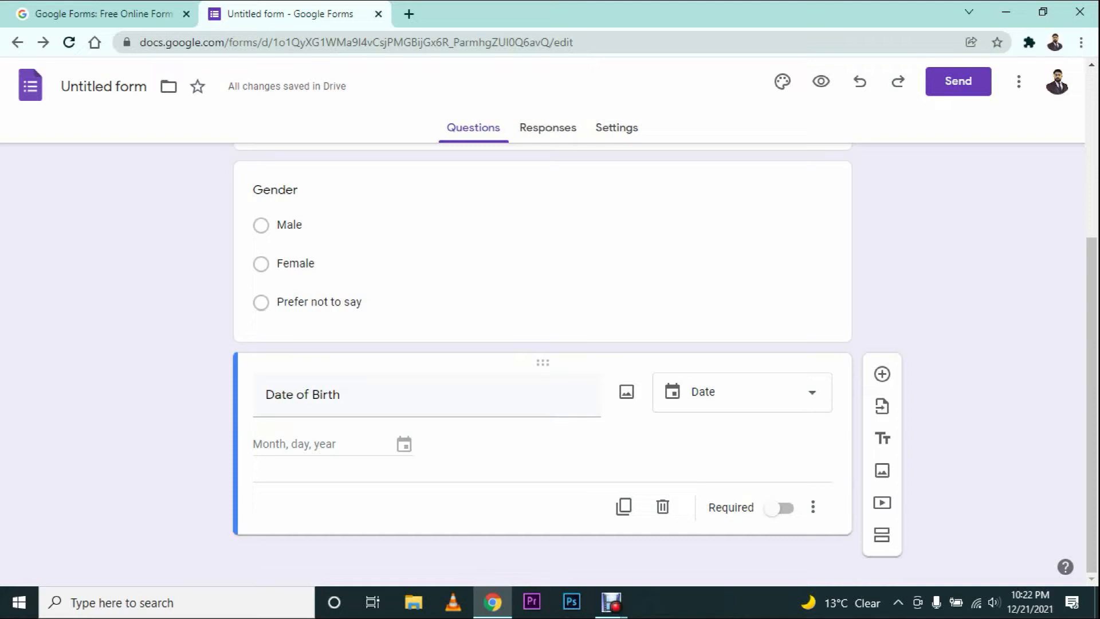
left_click(762, 393)
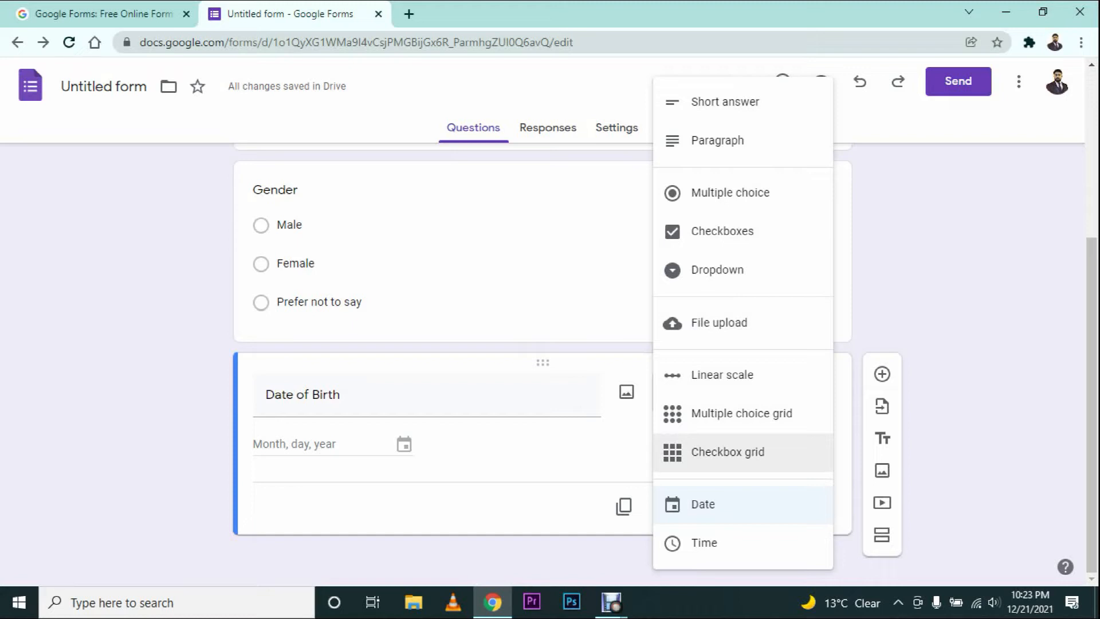
left_click(487, 396)
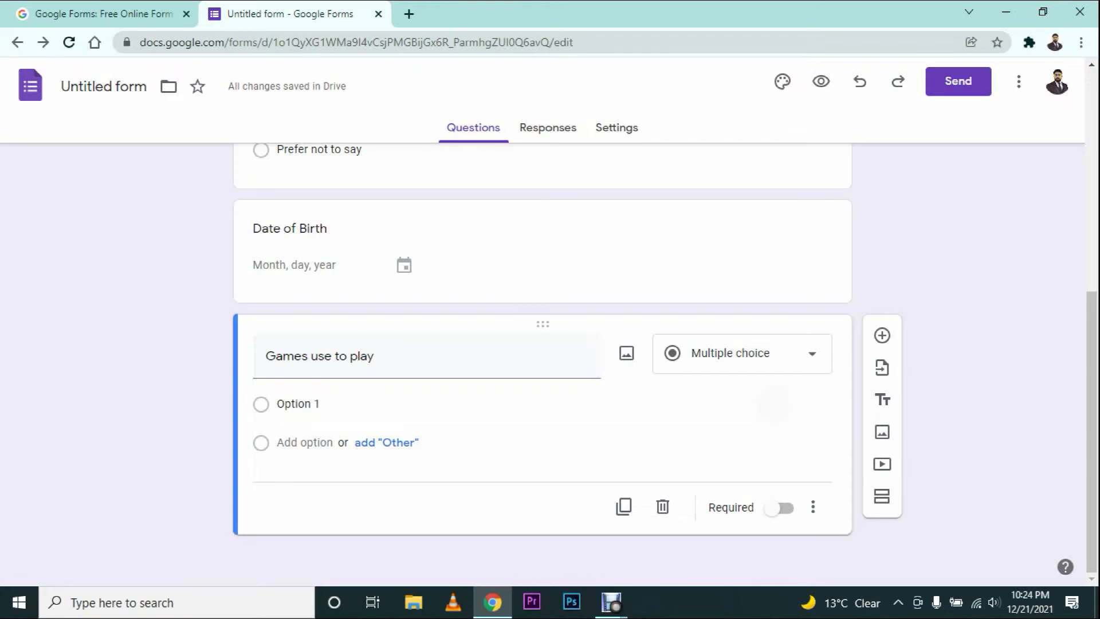
Step: Make 'Games use to play' a Checkboxes question and add another question beneath it
left_click(745, 343)
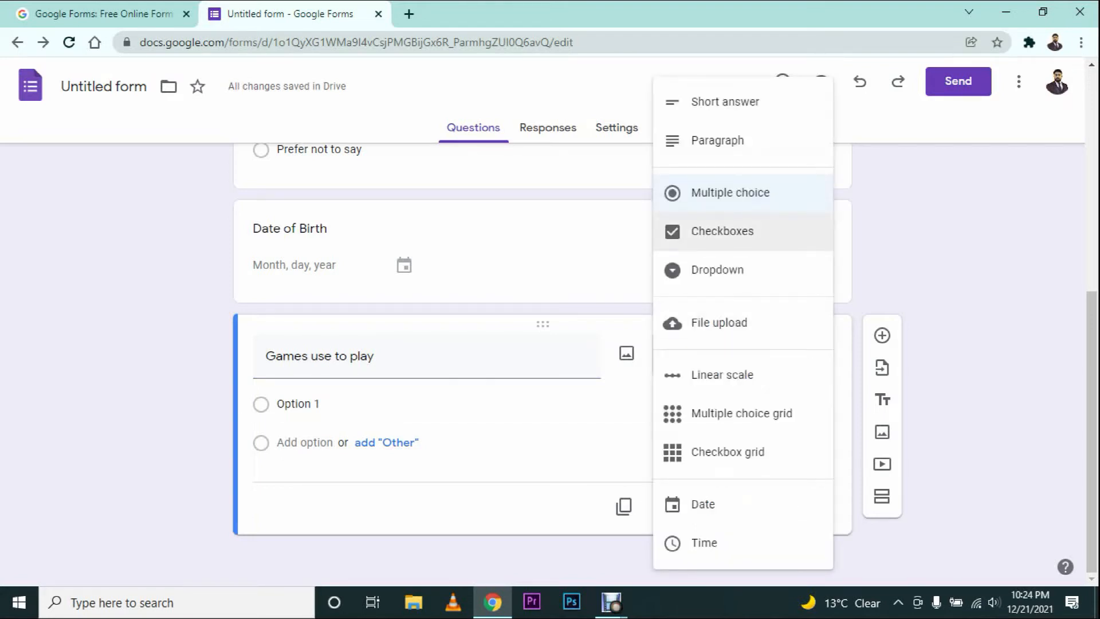
left_click(722, 231)
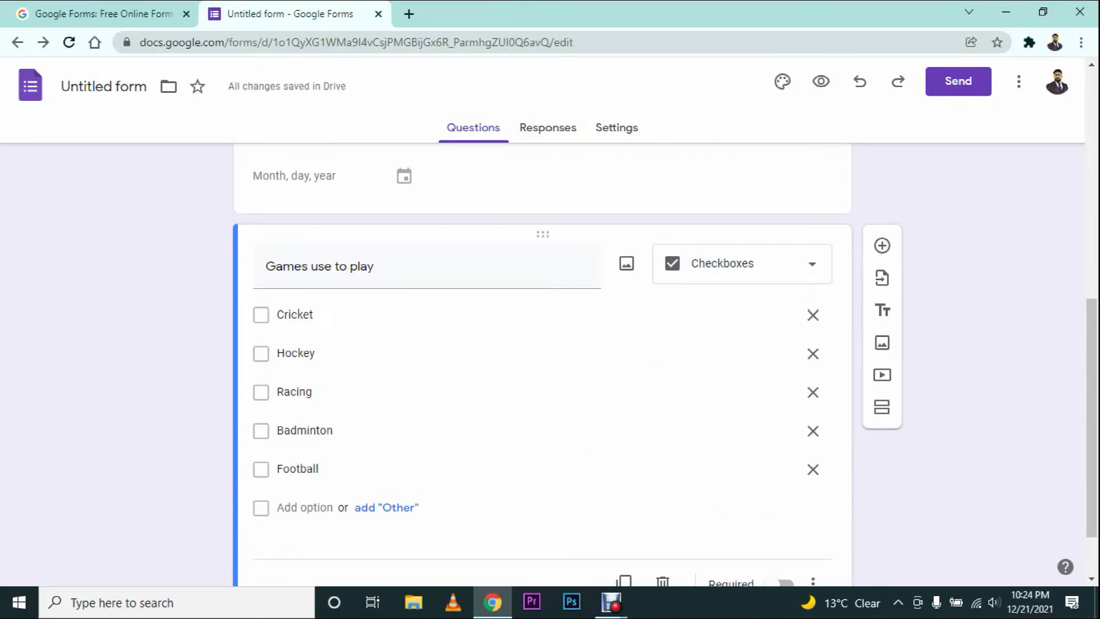
scroll(544, 353, "down", 2)
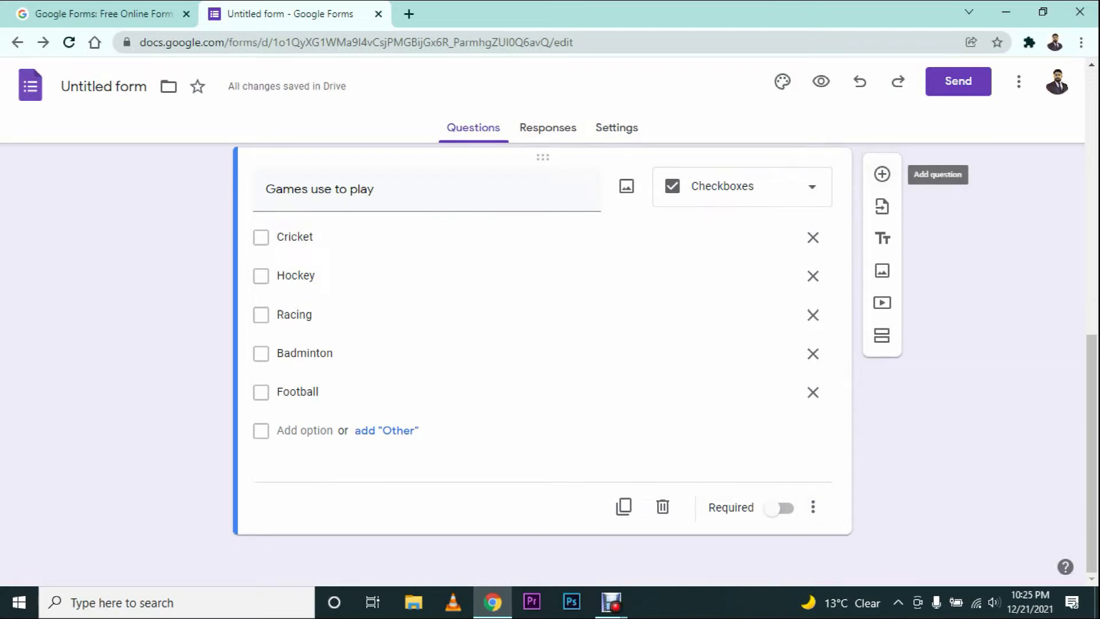
left_click(882, 174)
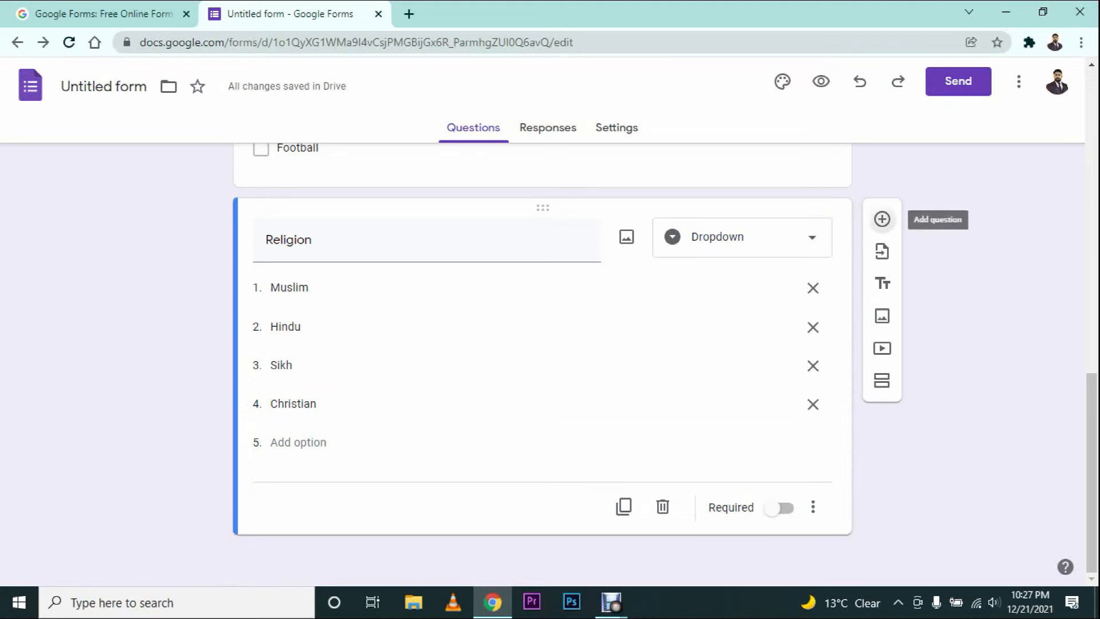
Step: Add an 'Address' question with a Paragraph answer, then preview the form
left_click(882, 219)
type("Address")
left_click(765, 381)
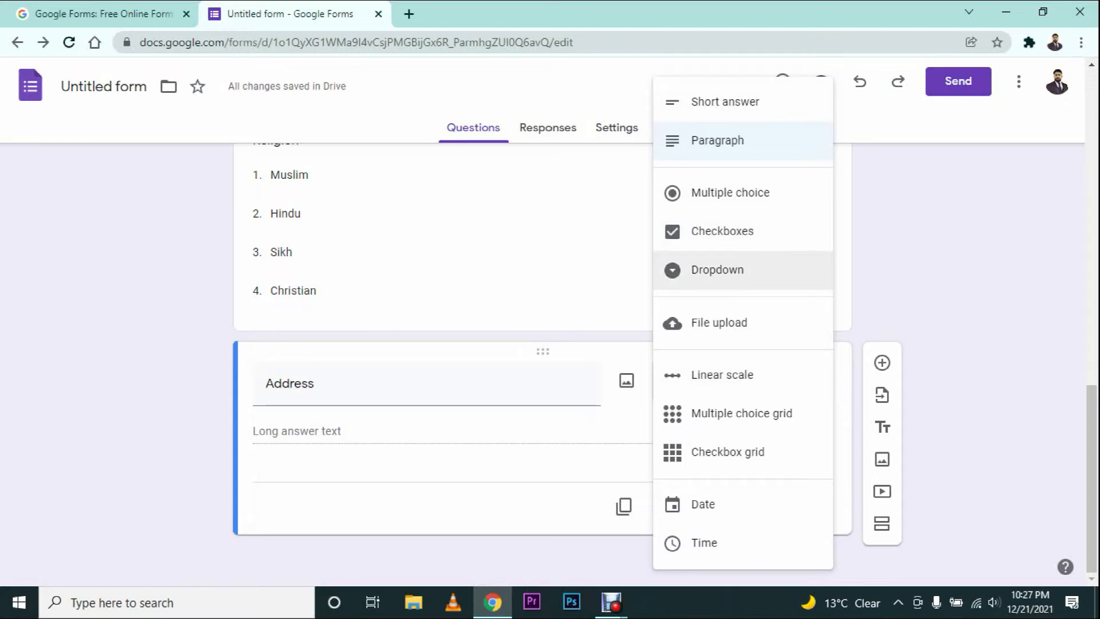
key("Escape")
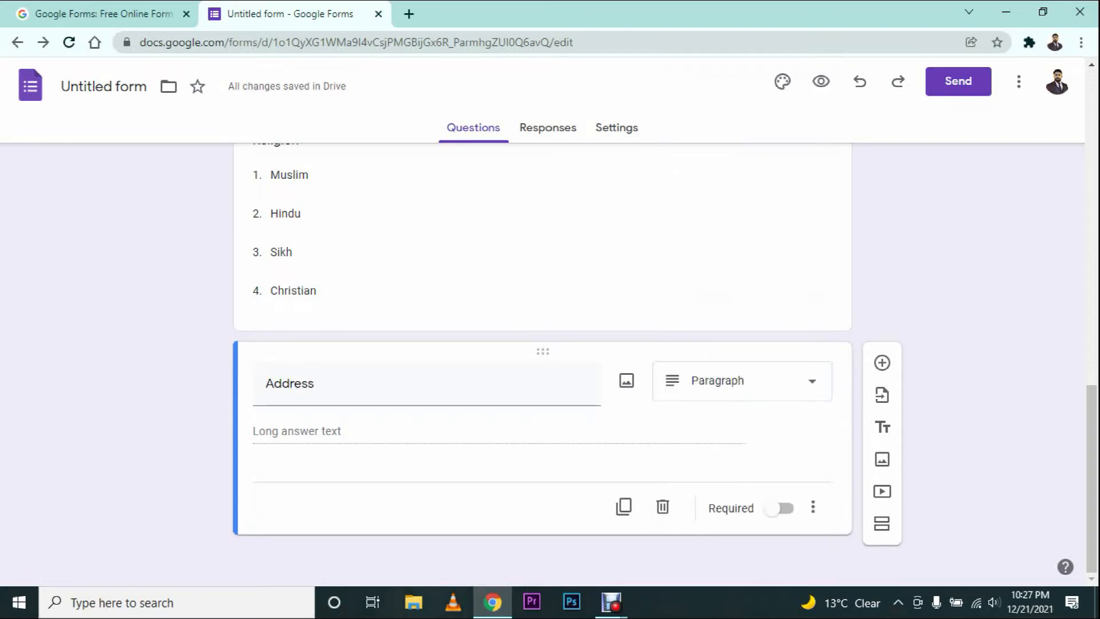
key("ctrl+shift+p")
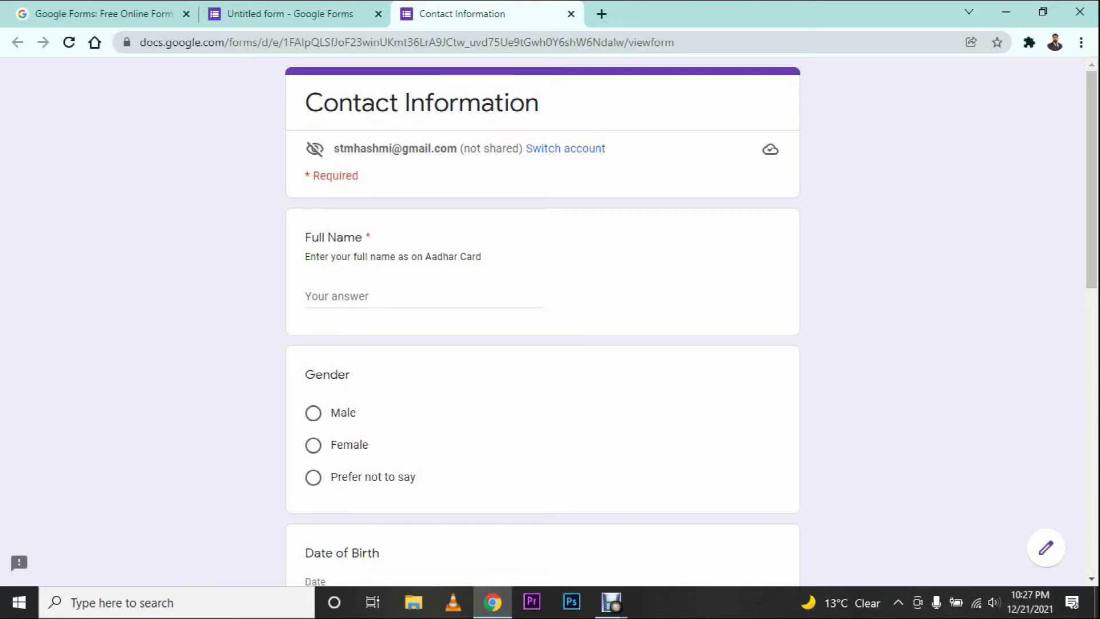
Step: In the preview, enter a full name and choose Male as the gender
left_click(422, 296)
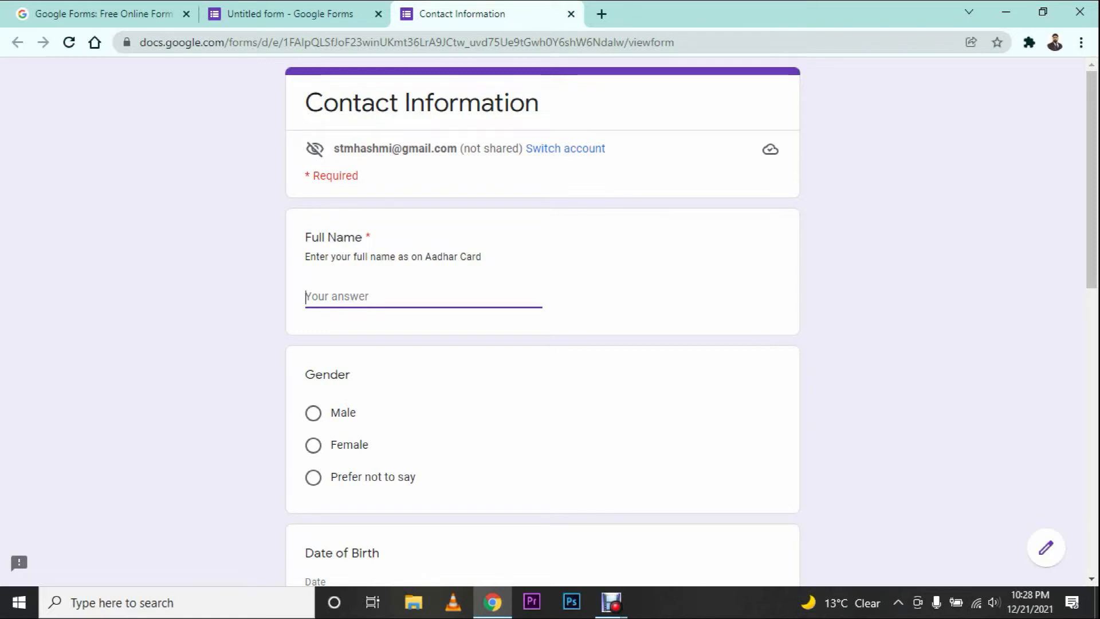
key("Return")
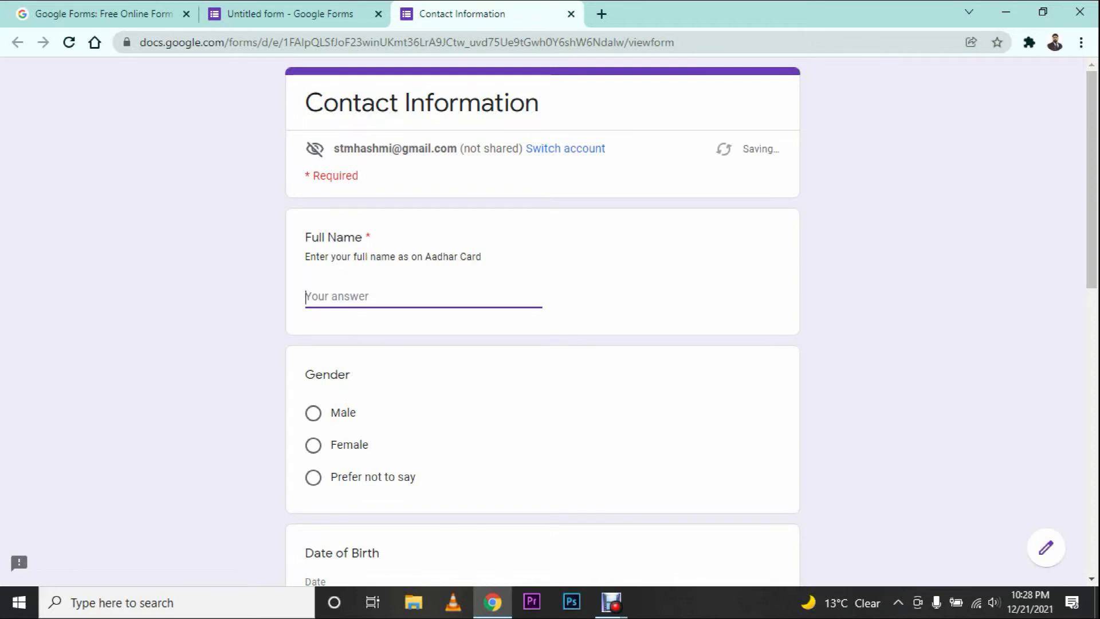
type("Taiyab")
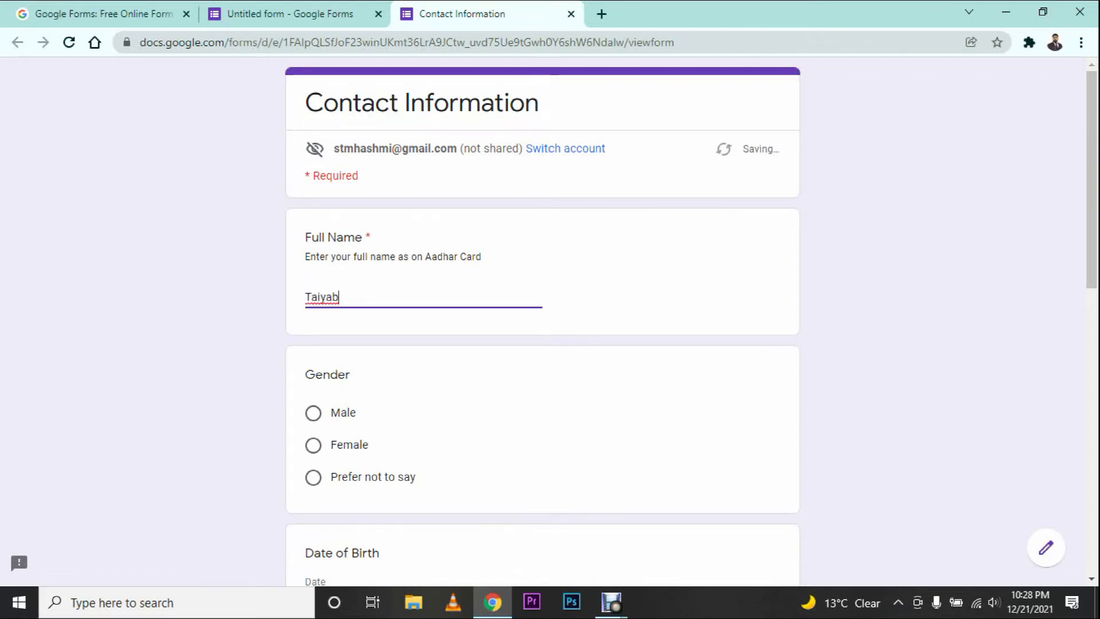
scroll(543, 321, "down", 5)
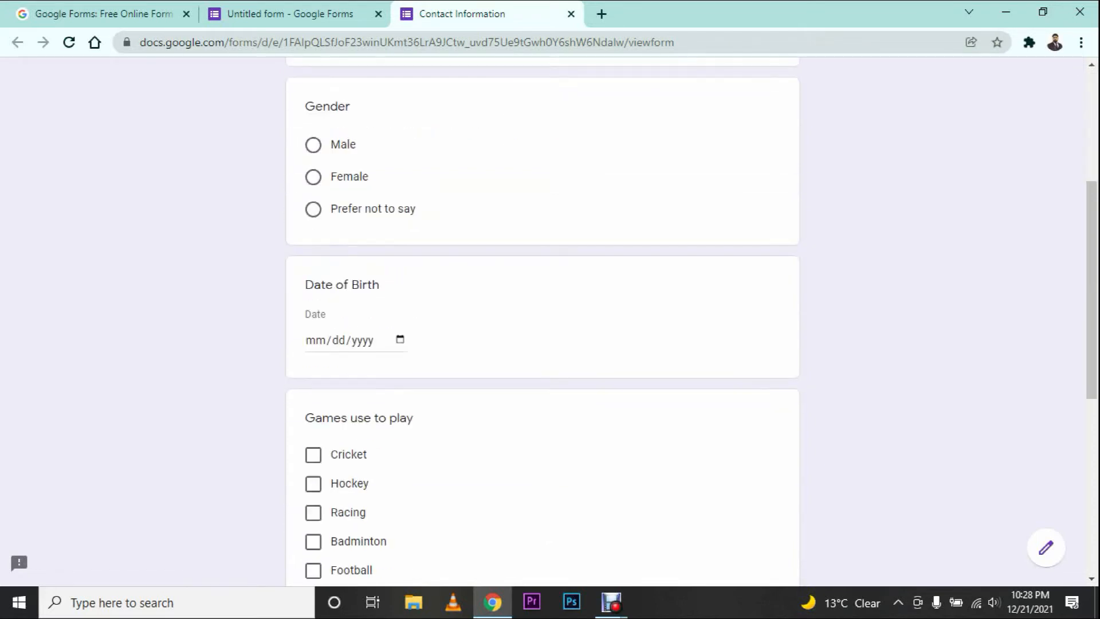
left_click(313, 145)
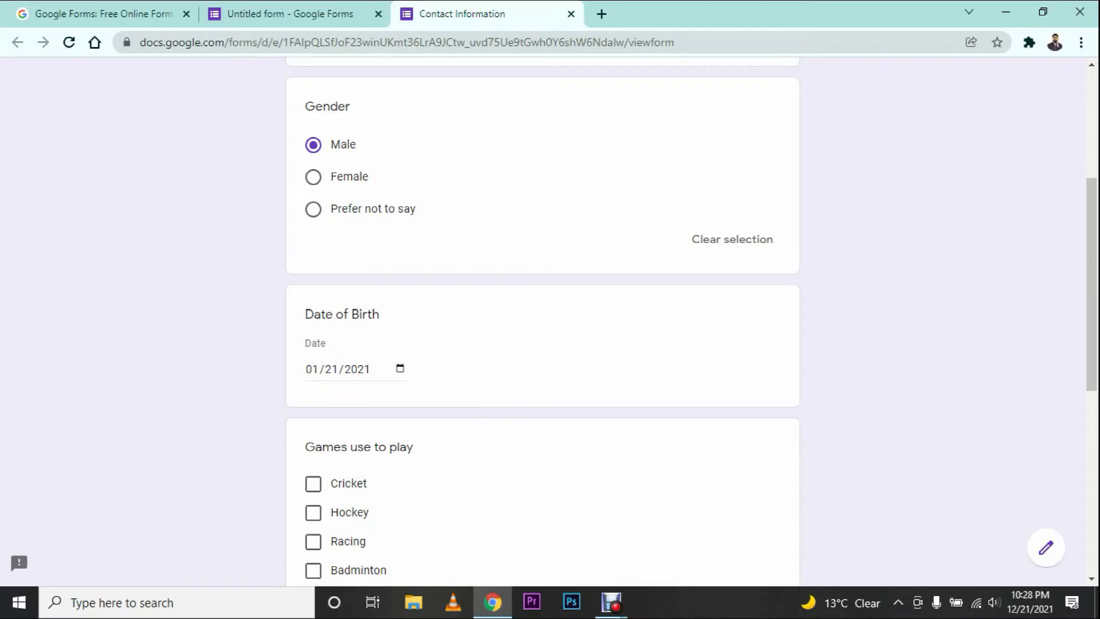
Step: Pick 1 January 2000 as the Date of Birth in the calendar
left_click(400, 369)
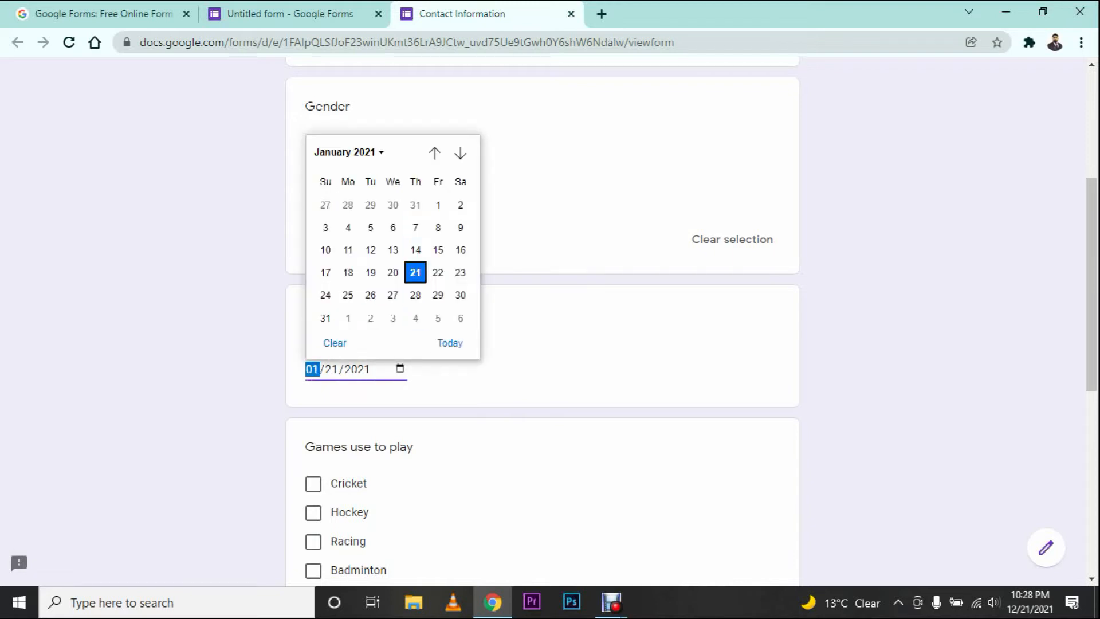
left_click(349, 153)
scroll(370, 310, "up", 4)
scroll(387, 261, "up", 3)
left_click(331, 188)
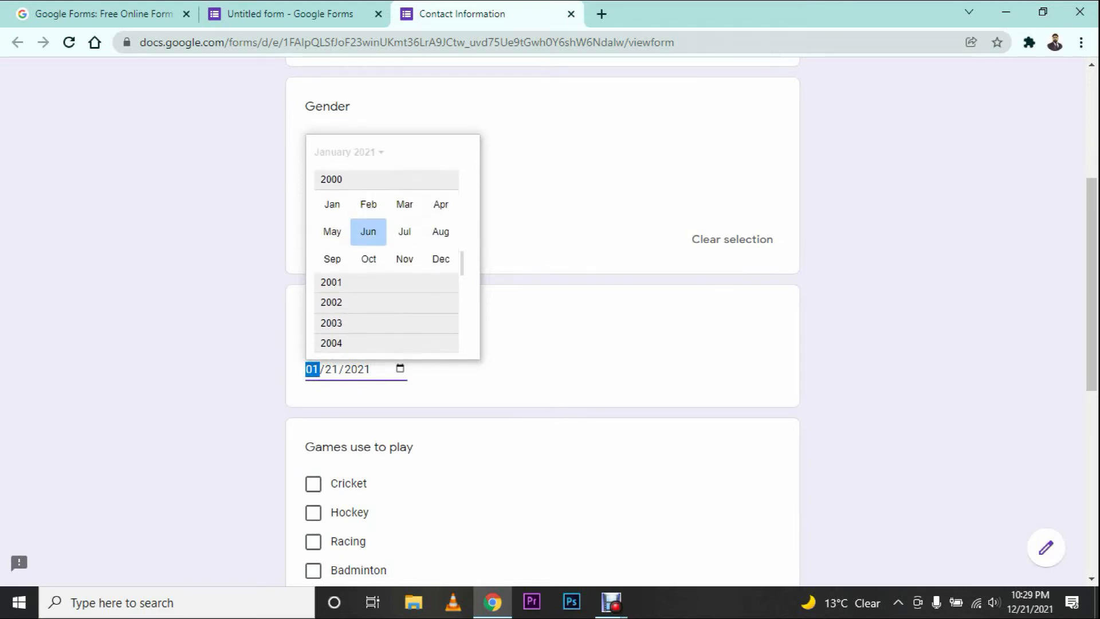
left_click(331, 204)
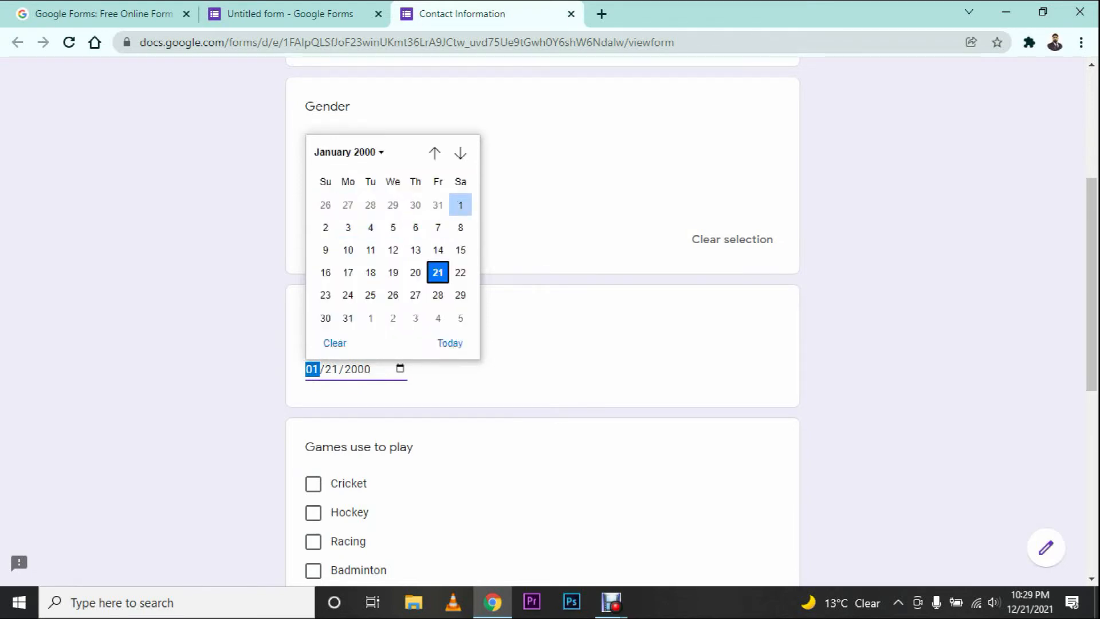
left_click(460, 204)
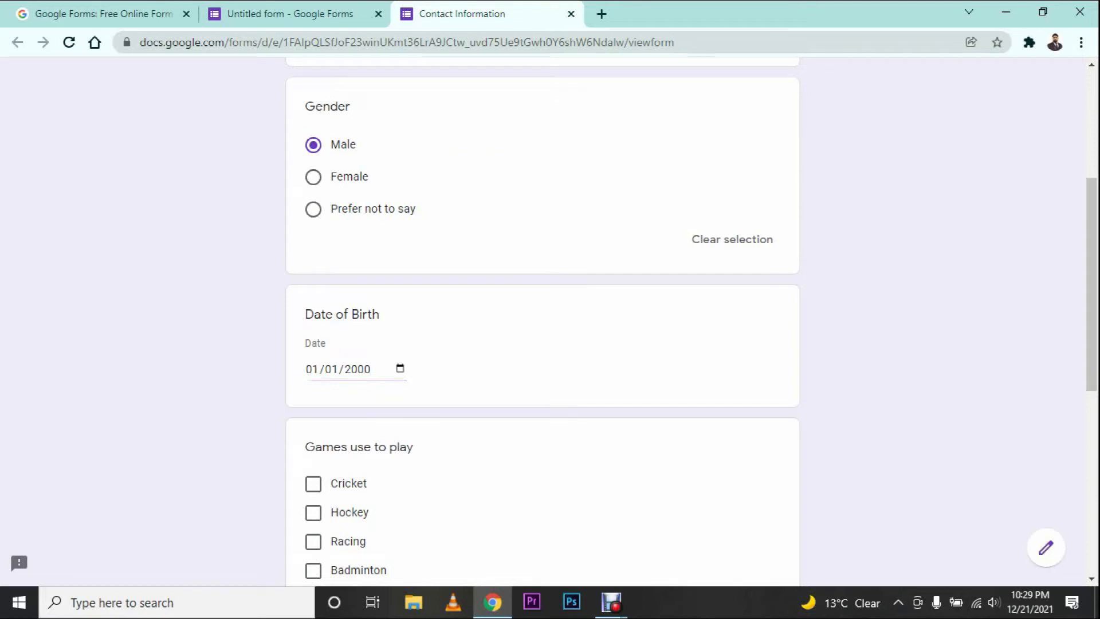
Step: Tick Cricket, Hockey and Racing as games, leaving Gender set to Male
scroll(543, 321, "down", 8)
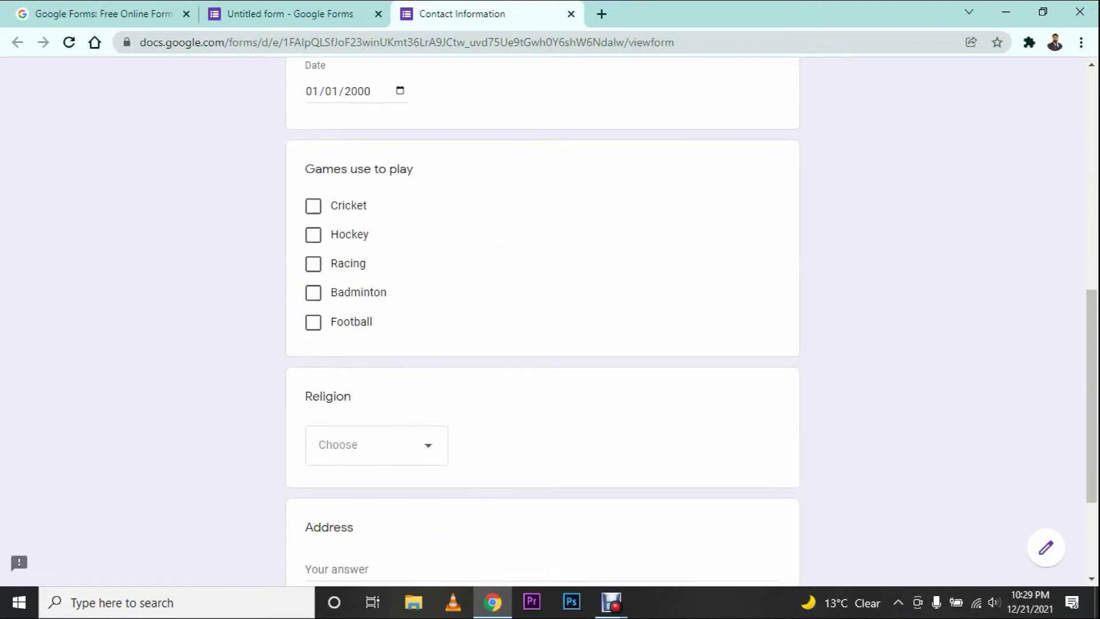
scroll(543, 321, "up", 5)
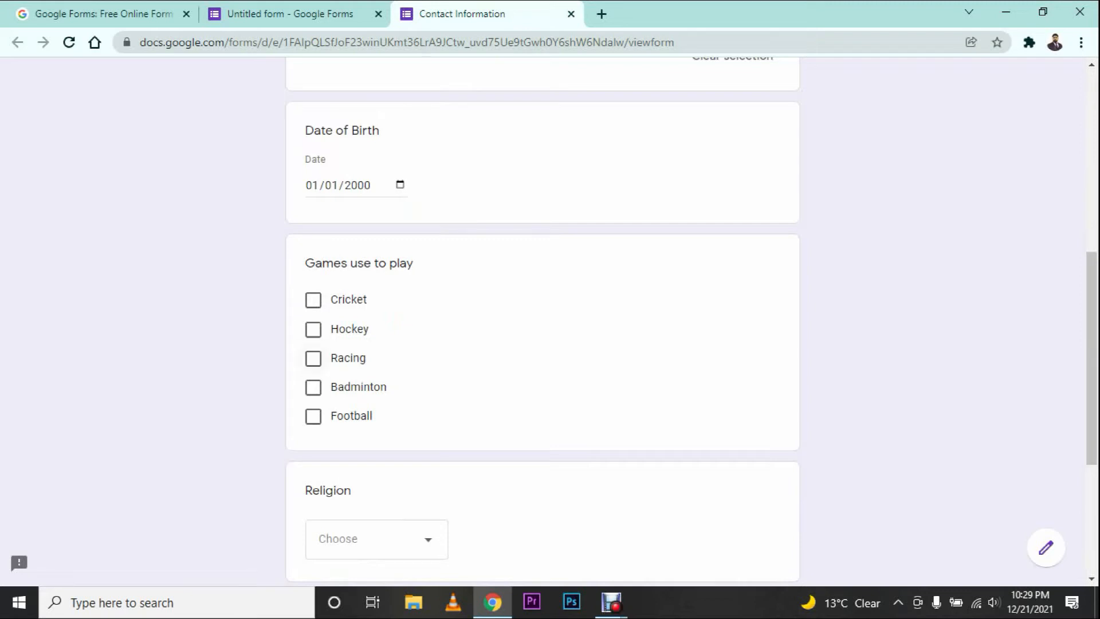
left_click(313, 301)
left_click(313, 329)
left_click(313, 358)
scroll(542, 321, "up", 6)
scroll(543, 321, "down", 3)
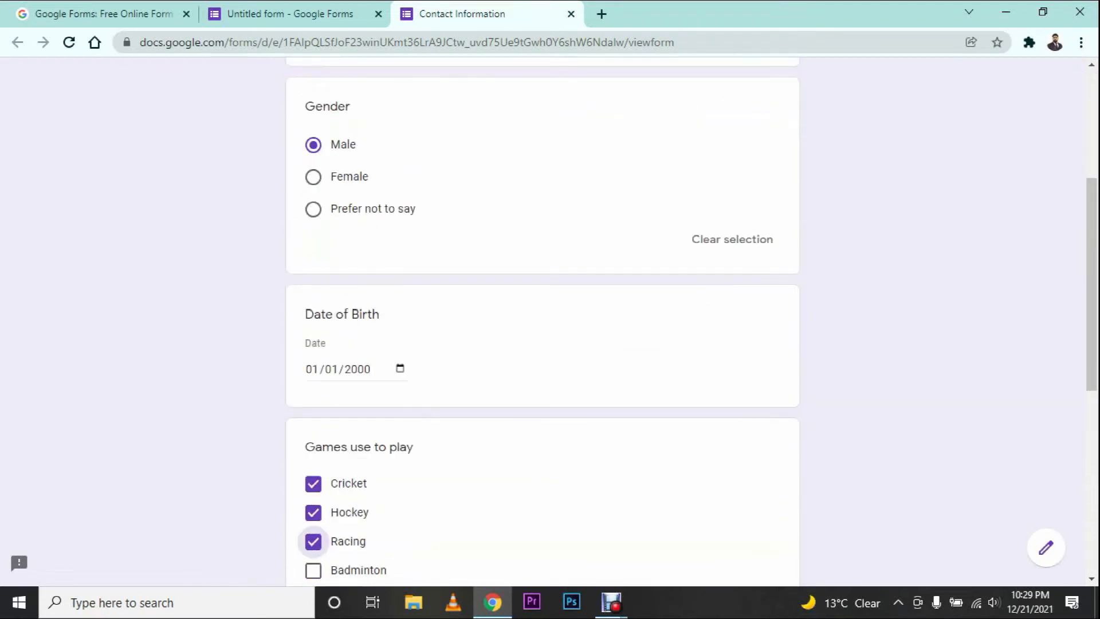
left_click(314, 177)
left_click(314, 209)
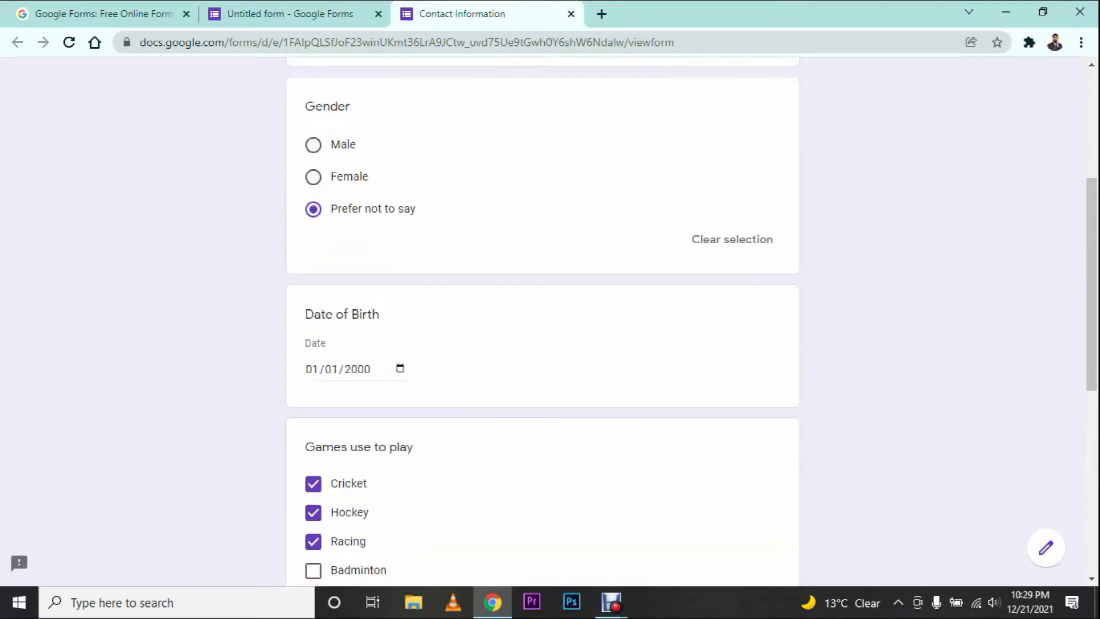
left_click(314, 145)
Step: Choose Muslim as the religion
scroll(543, 320, "down", 5)
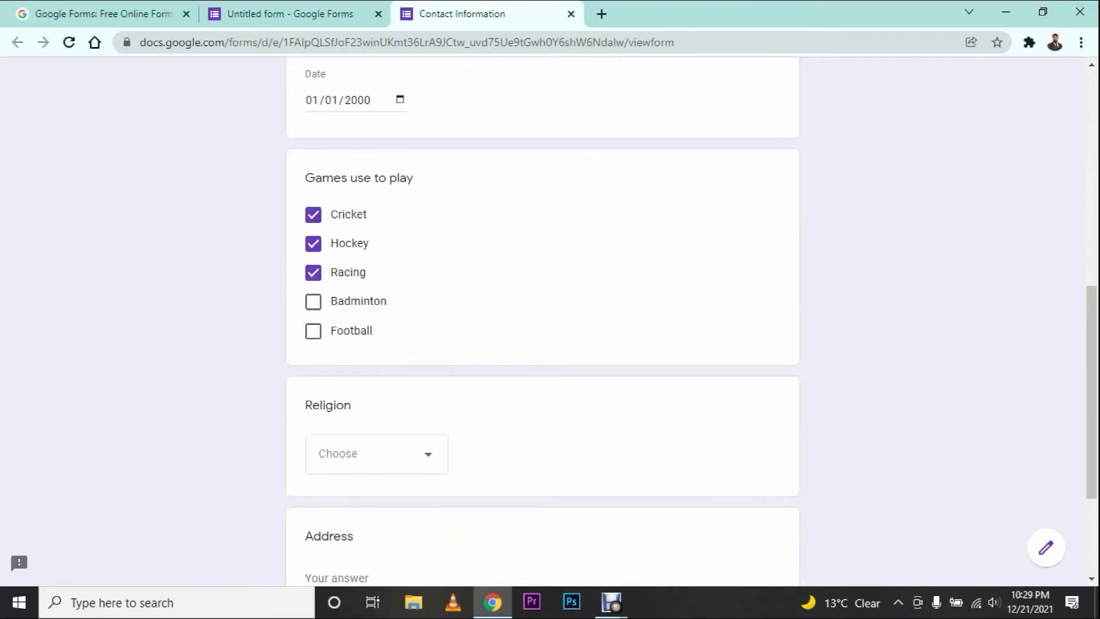
scroll(542, 320, "down", 3)
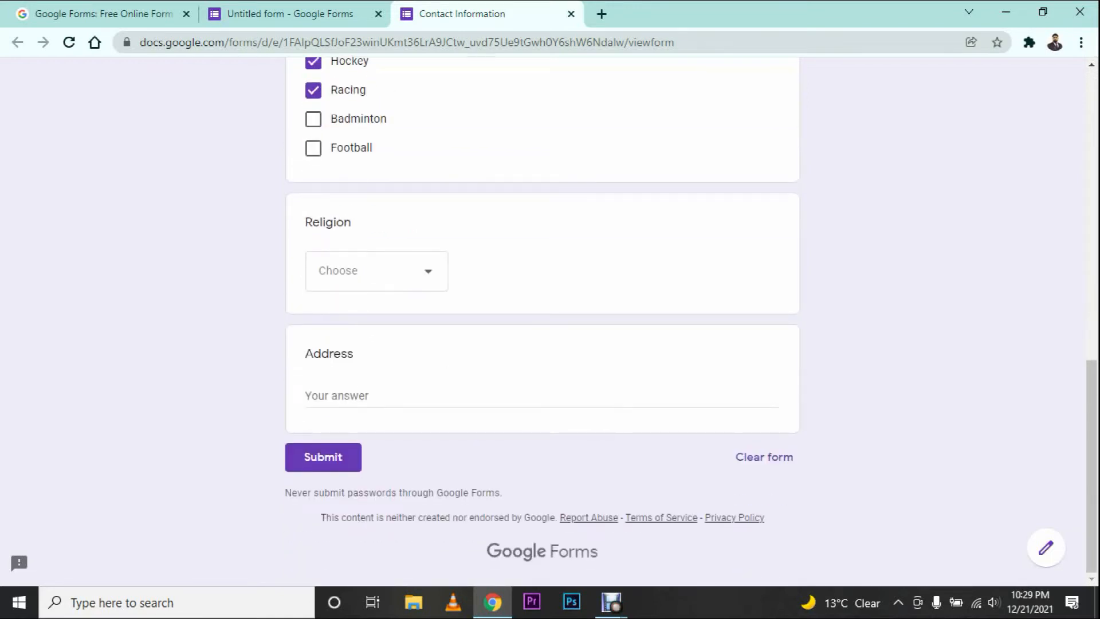
left_click(377, 271)
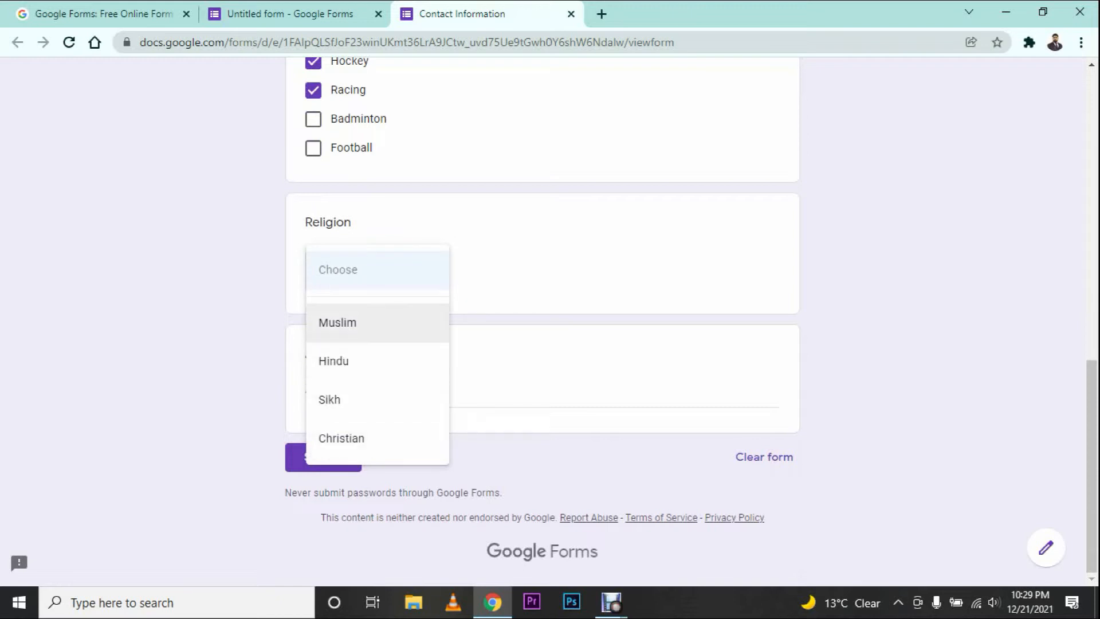
left_click(377, 322)
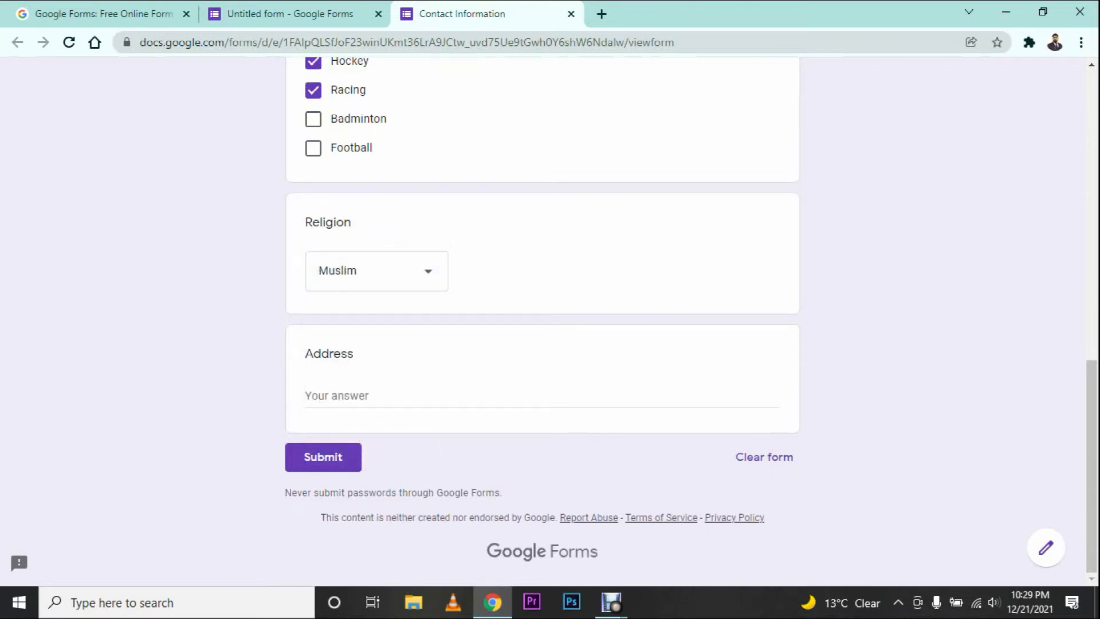
Step: Fill in the address and submit the response
left_click(319, 396)
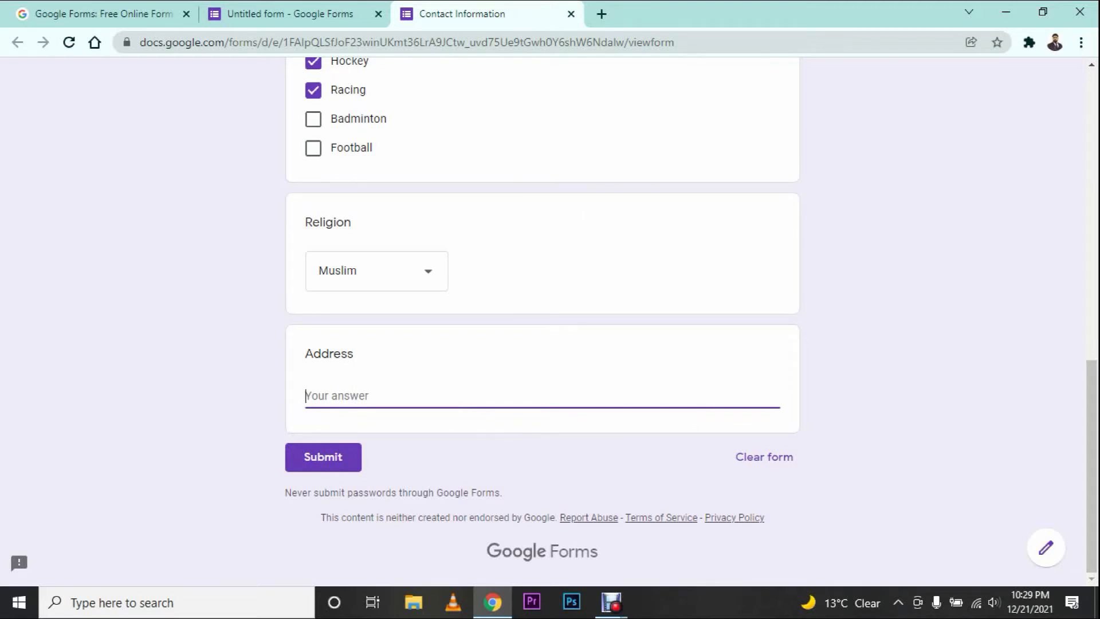
type("sdfdf")
key("ctrl+a")
type("lucknow")
left_click(323, 457)
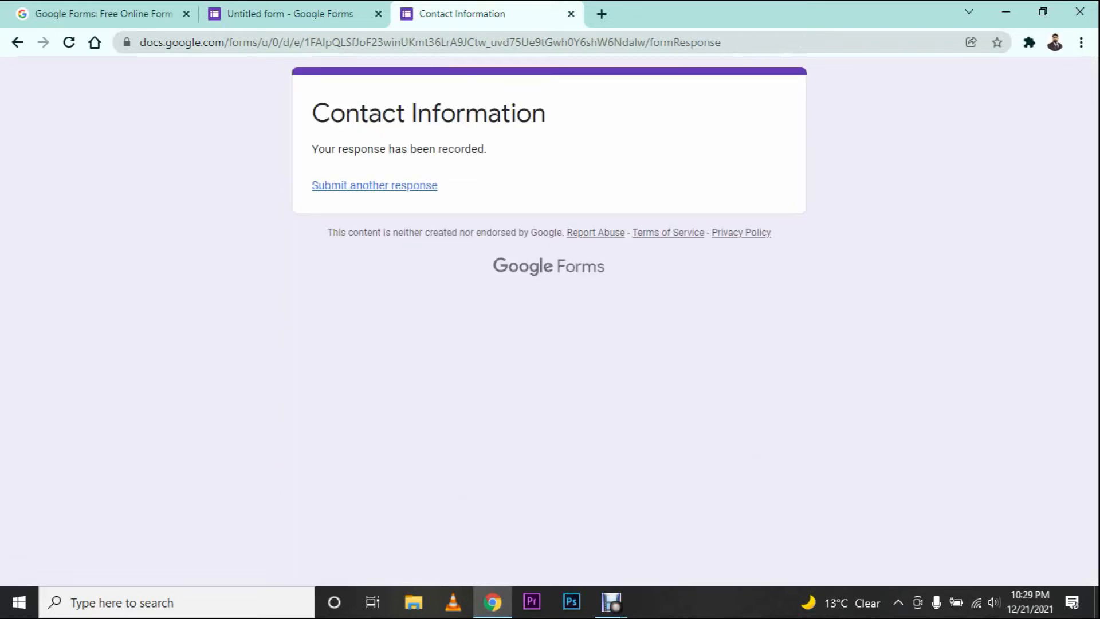
Step: Check the collected responses on the form's Responses page in the editor tab
left_click(290, 14)
left_click(543, 127)
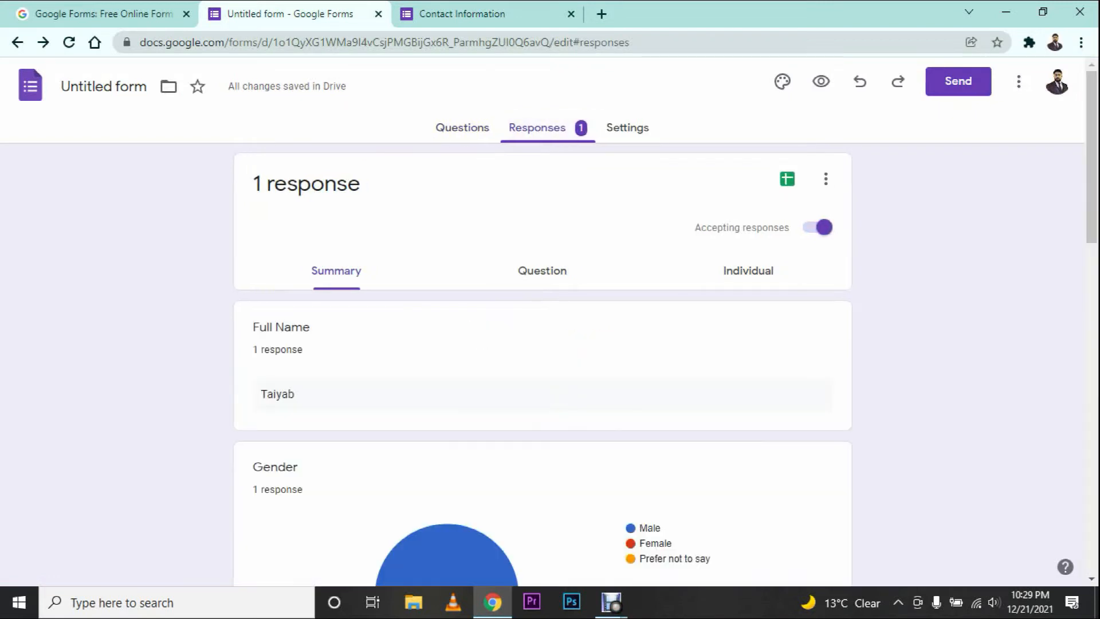
scroll(476, 292, "down", 4)
scroll(504, 298, "up", 5)
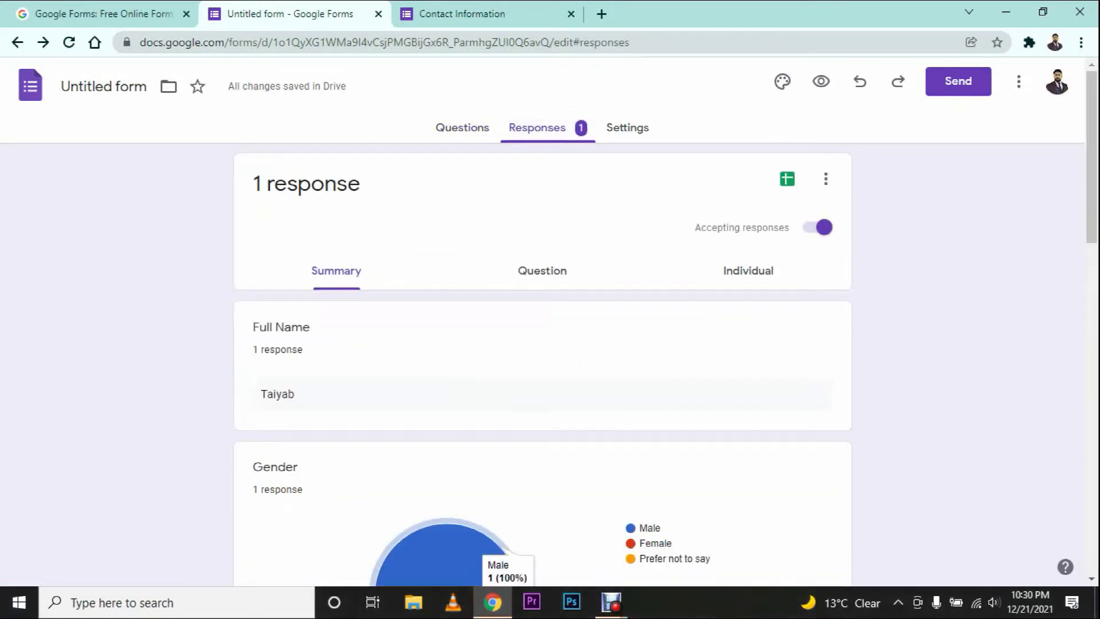
Step: Submit another response with a full name entered, then return to the Responses page
left_click(452, 13)
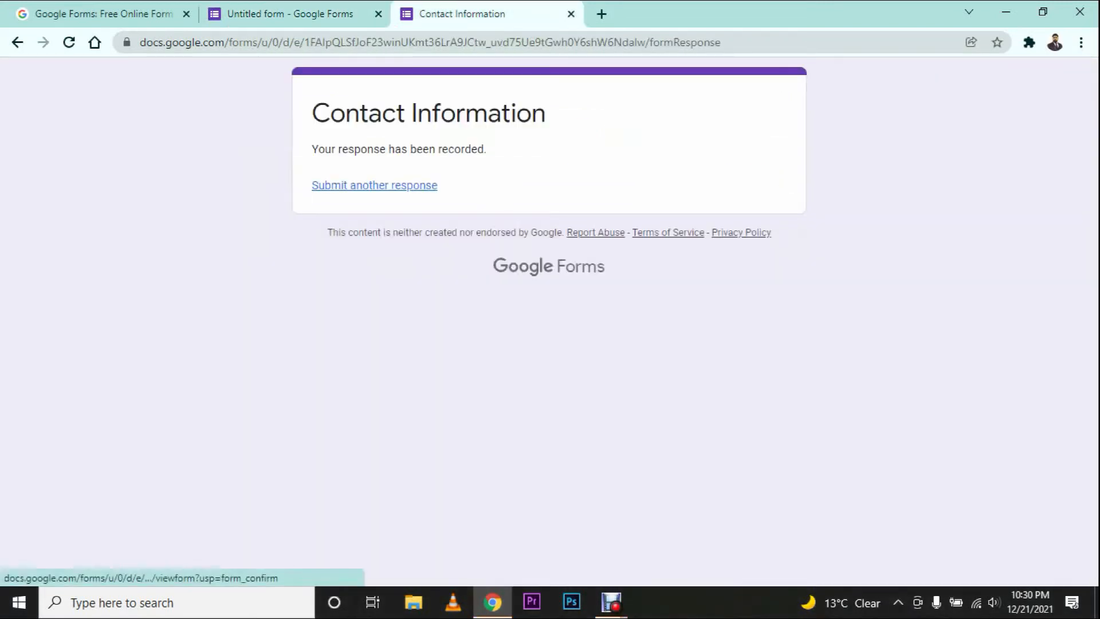
left_click(374, 185)
left_click(372, 296)
type("Hashmi")
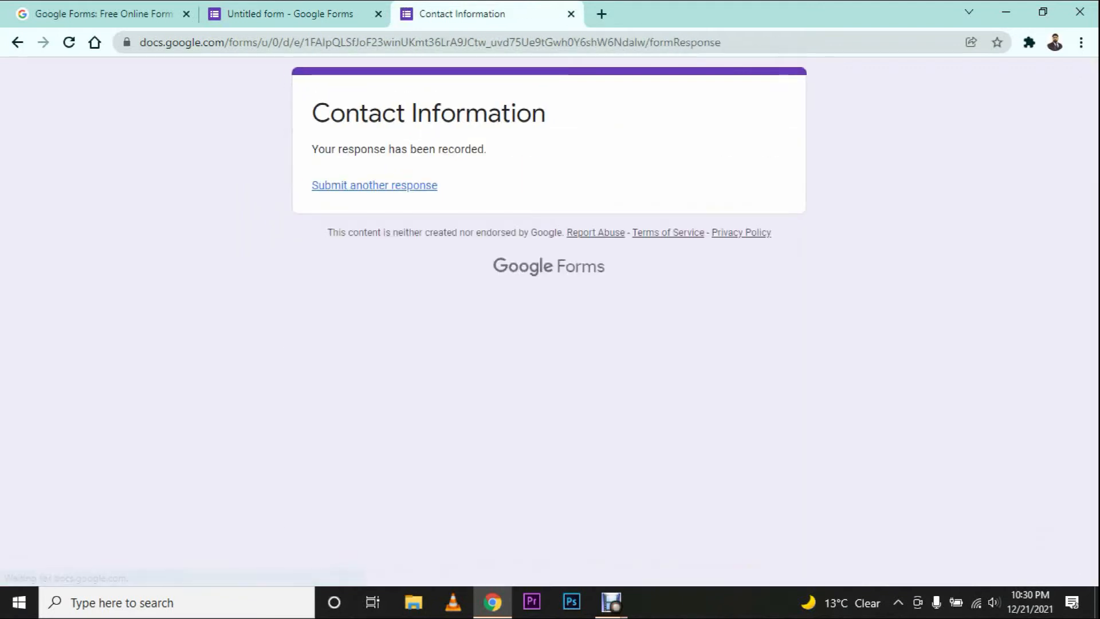
left_click(291, 14)
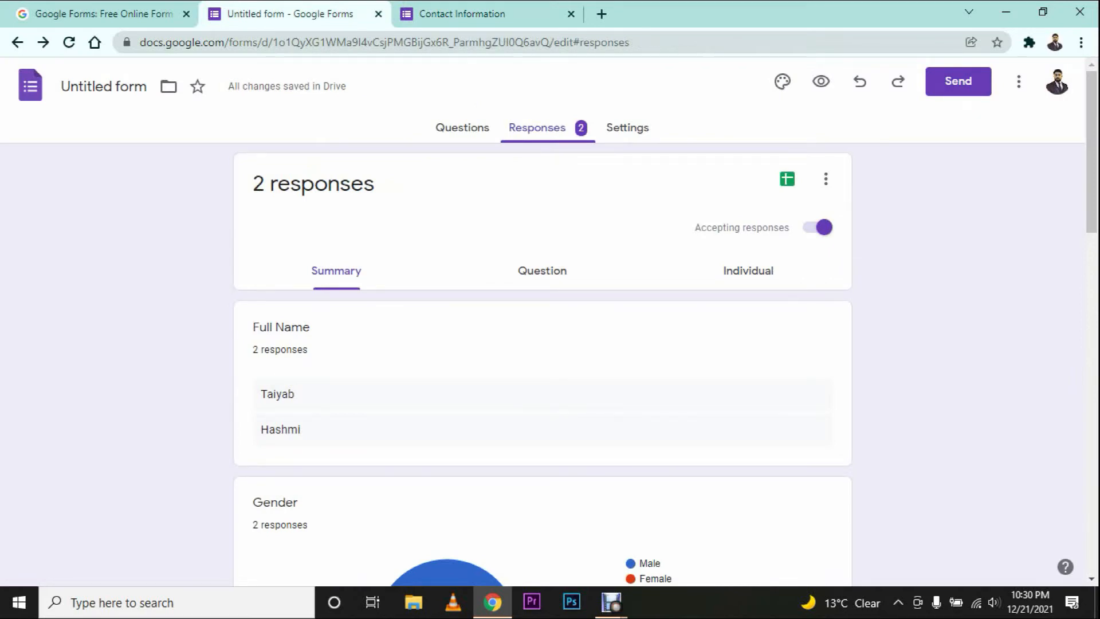
key("ctrl+Tab")
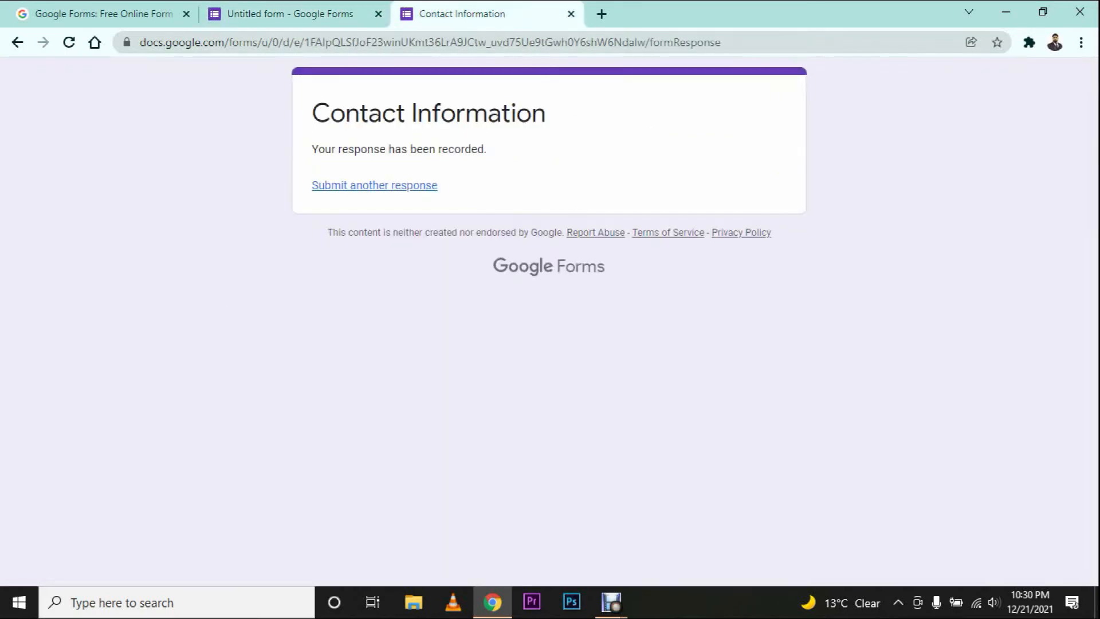
key("ctrl+shift+Tab")
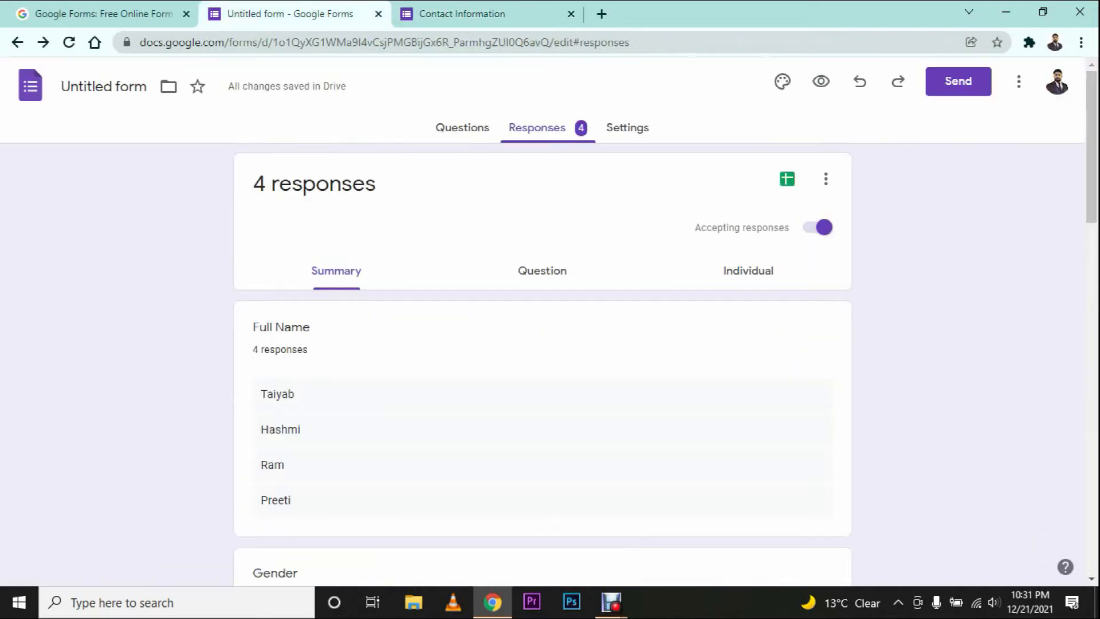
scroll(542, 367, "down", 4)
scroll(542, 367, "up", 4)
scroll(413, 459, "down", 4)
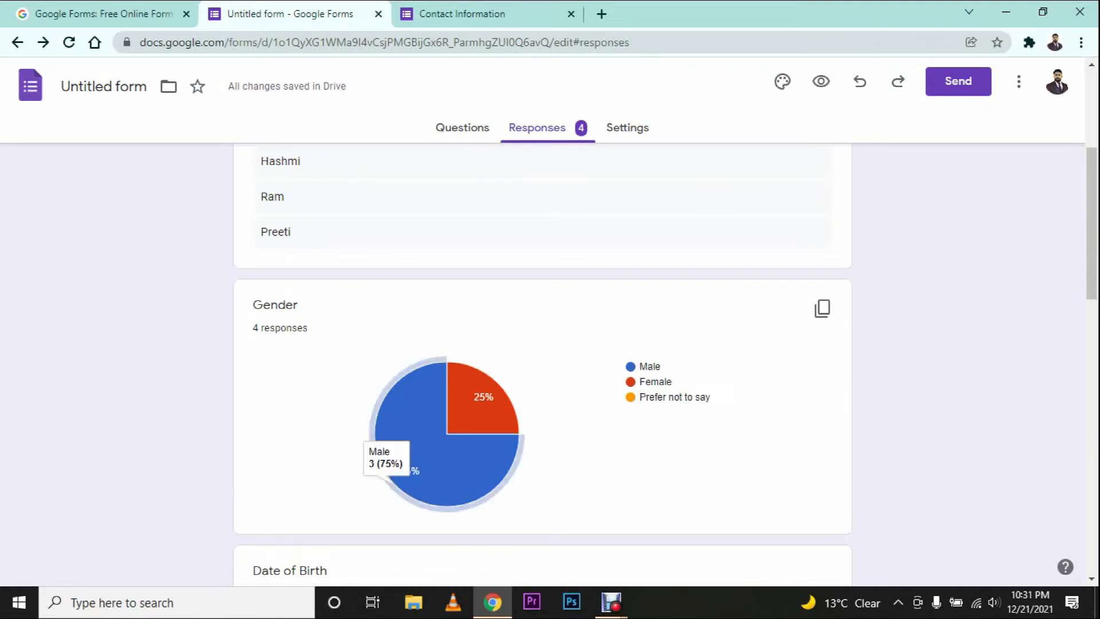
mouse_move(487, 395)
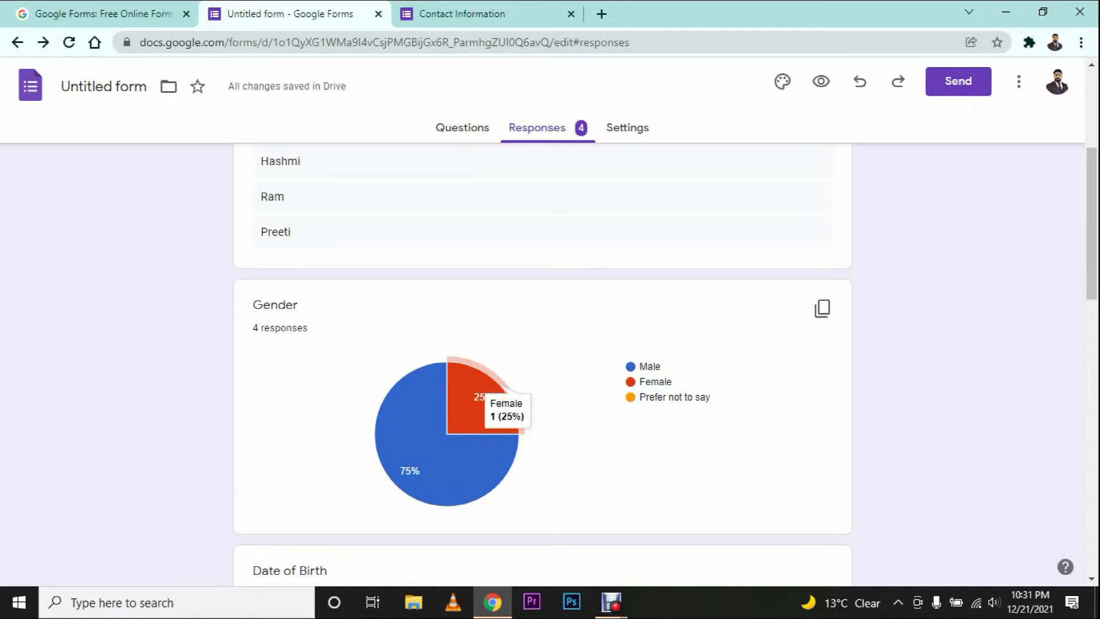
scroll(487, 401, "down", 4)
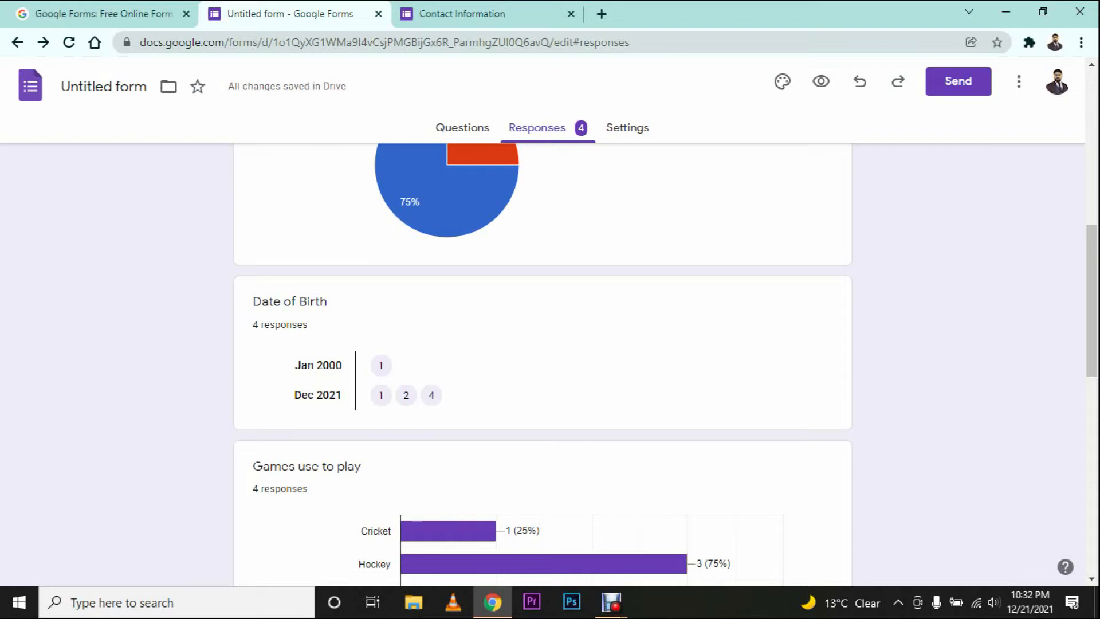
scroll(492, 395, "down", 5)
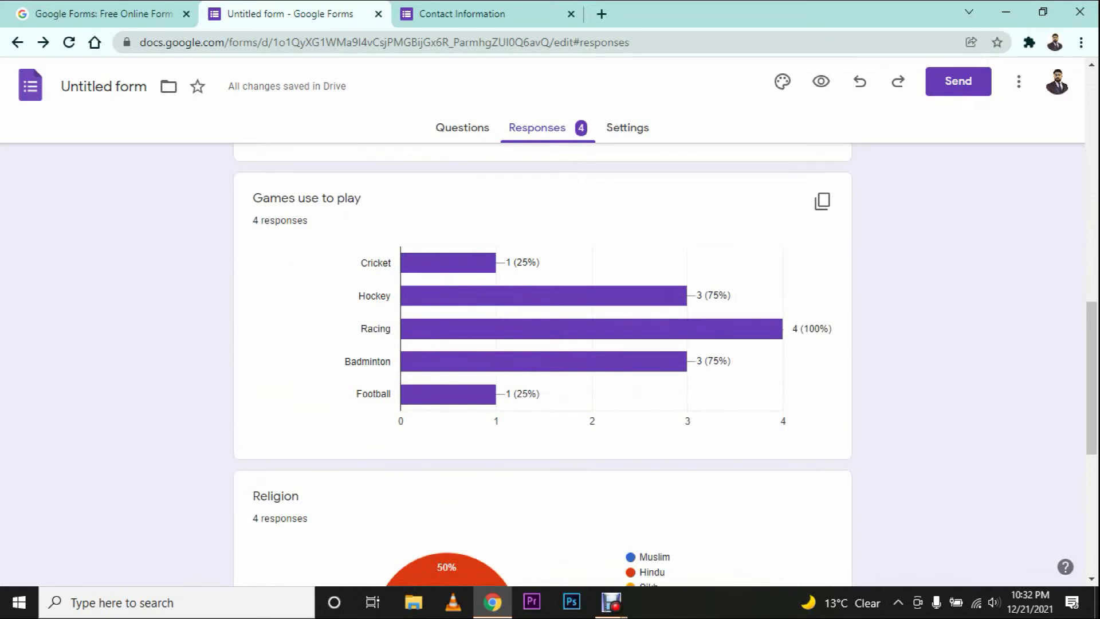
mouse_move(462, 263)
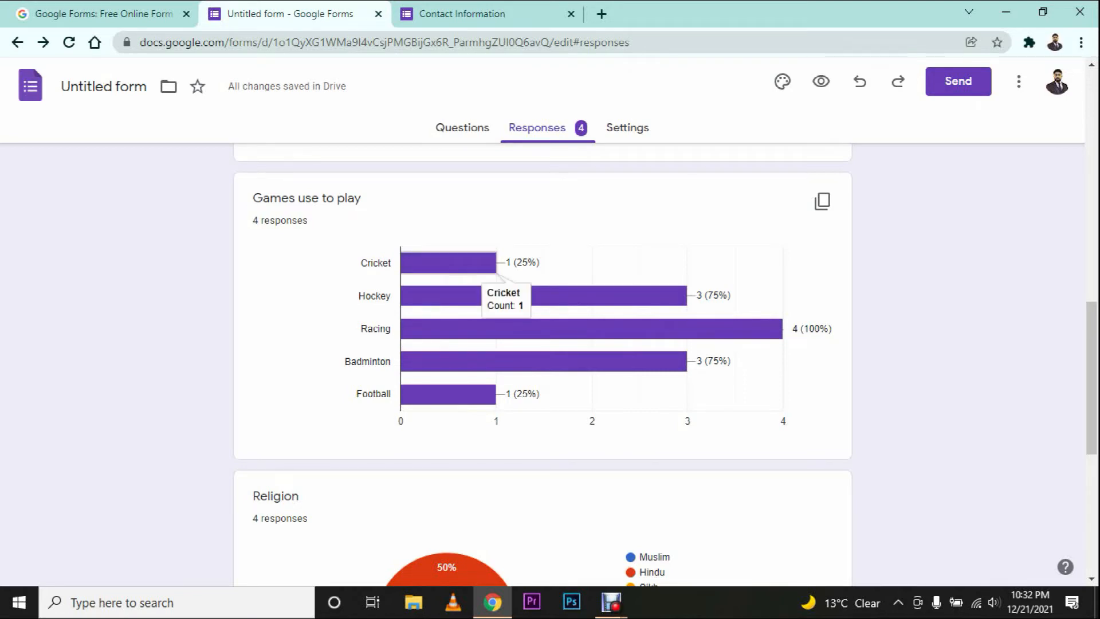
mouse_move(686, 305)
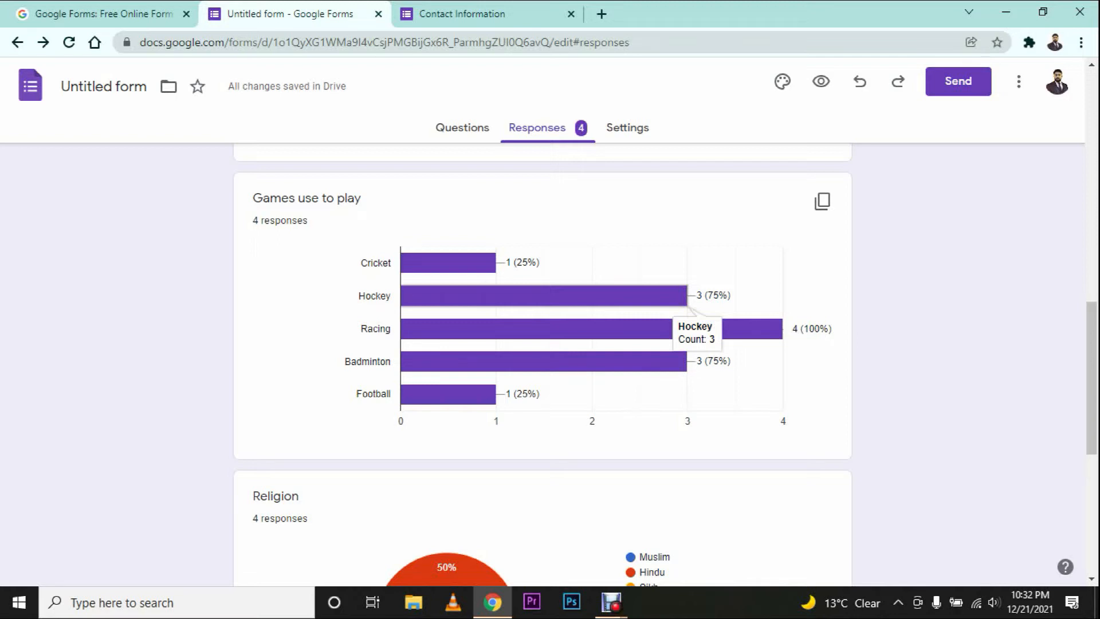
mouse_move(591, 328)
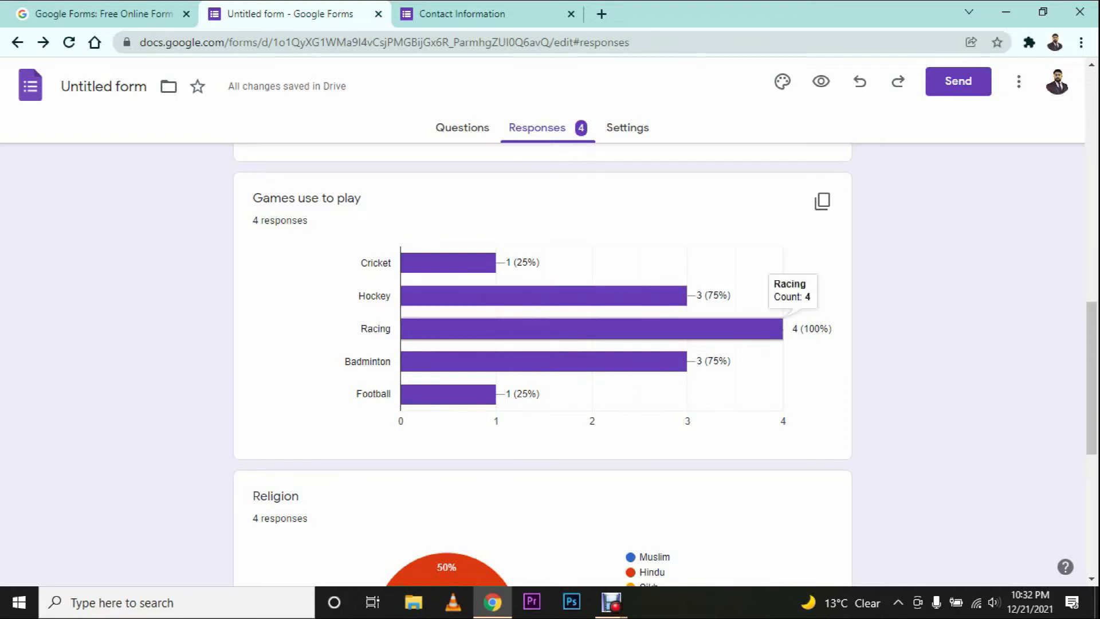
scroll(447, 338, "down", 5)
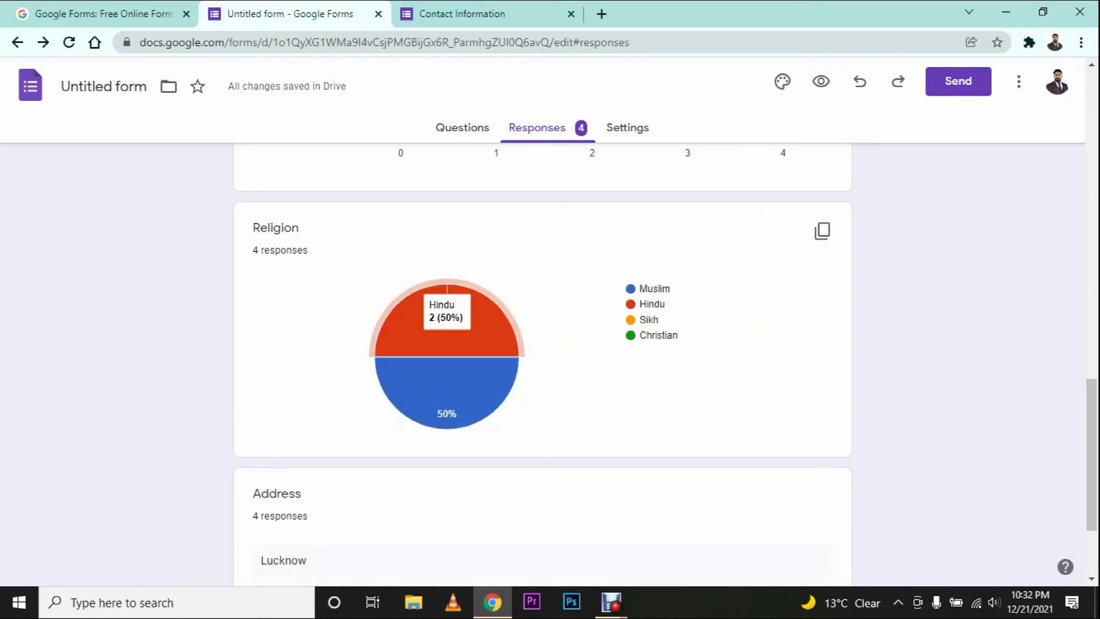
scroll(446, 390, "down", 2)
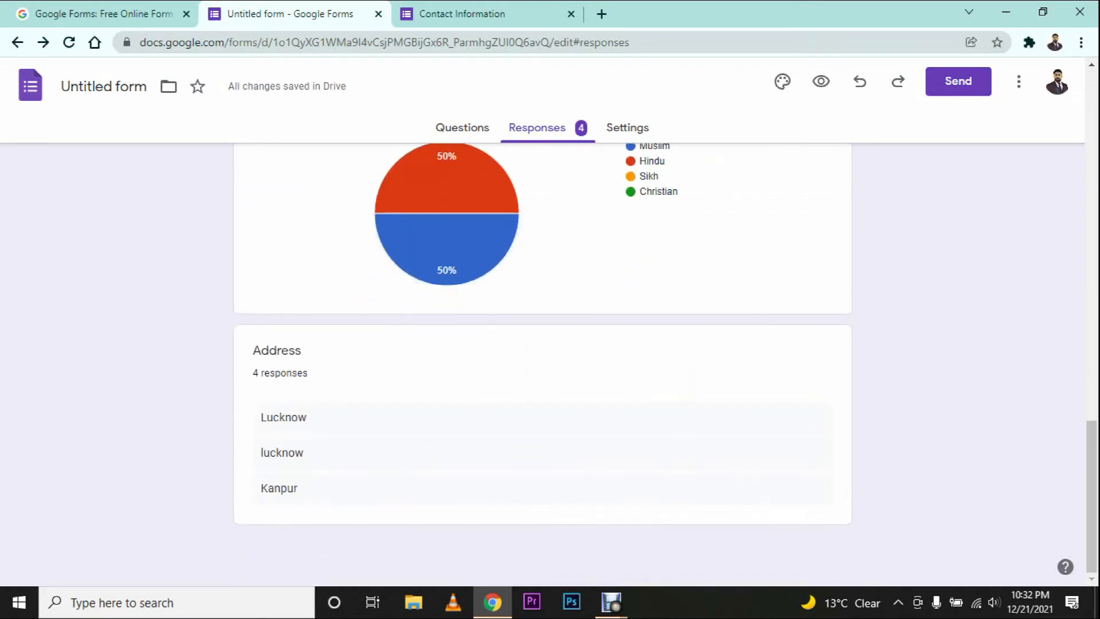
left_click_drag(253, 350, 265, 373)
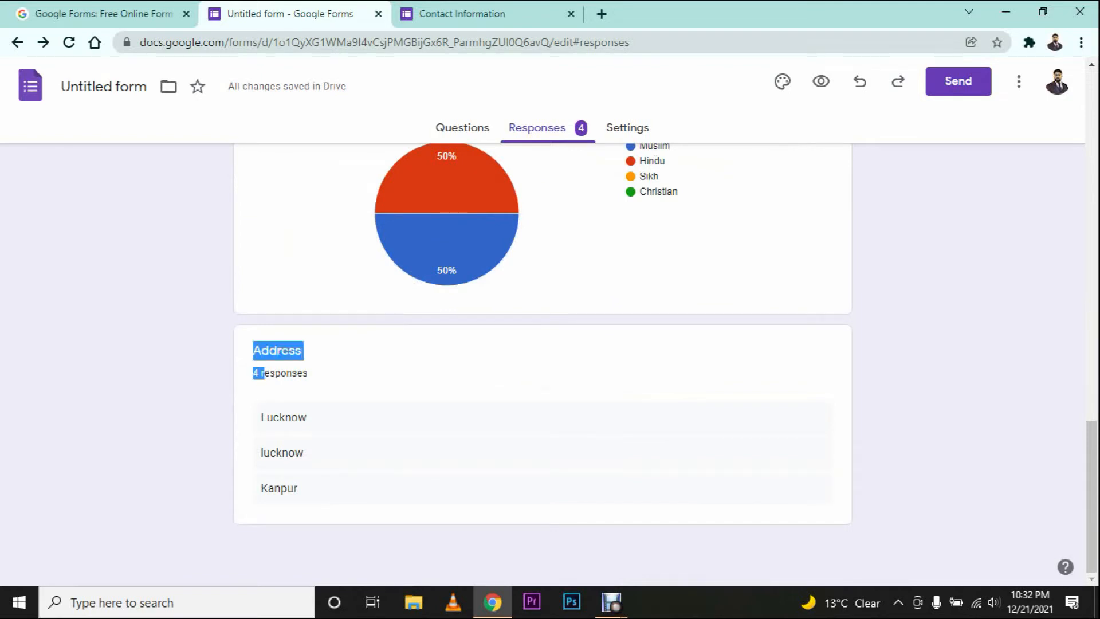
left_click(312, 375)
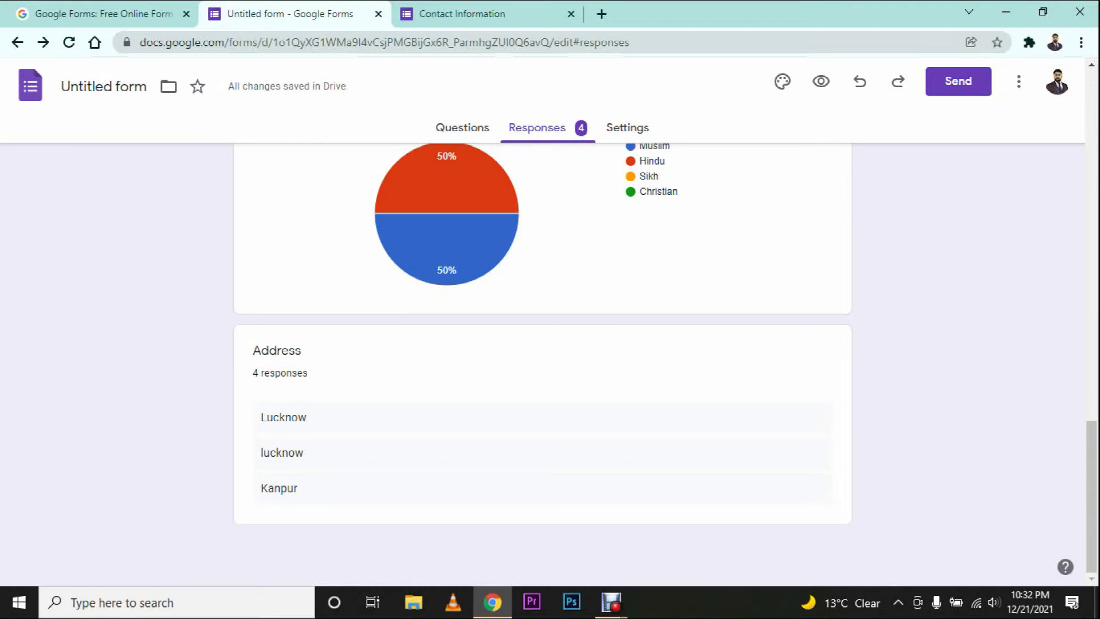
double_click(282, 454)
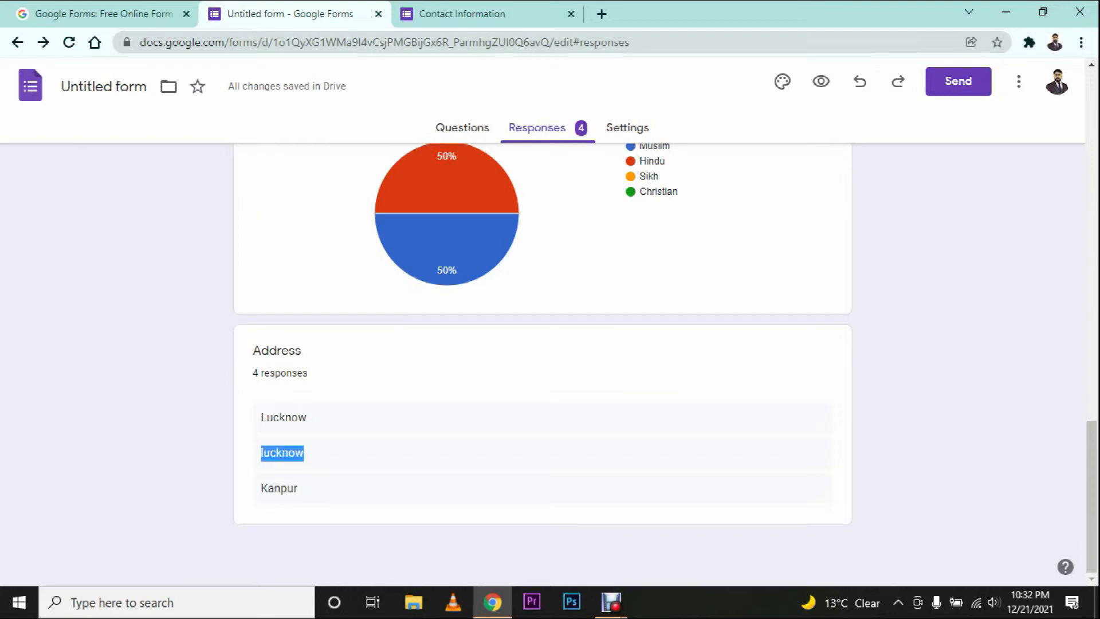
left_click(304, 453)
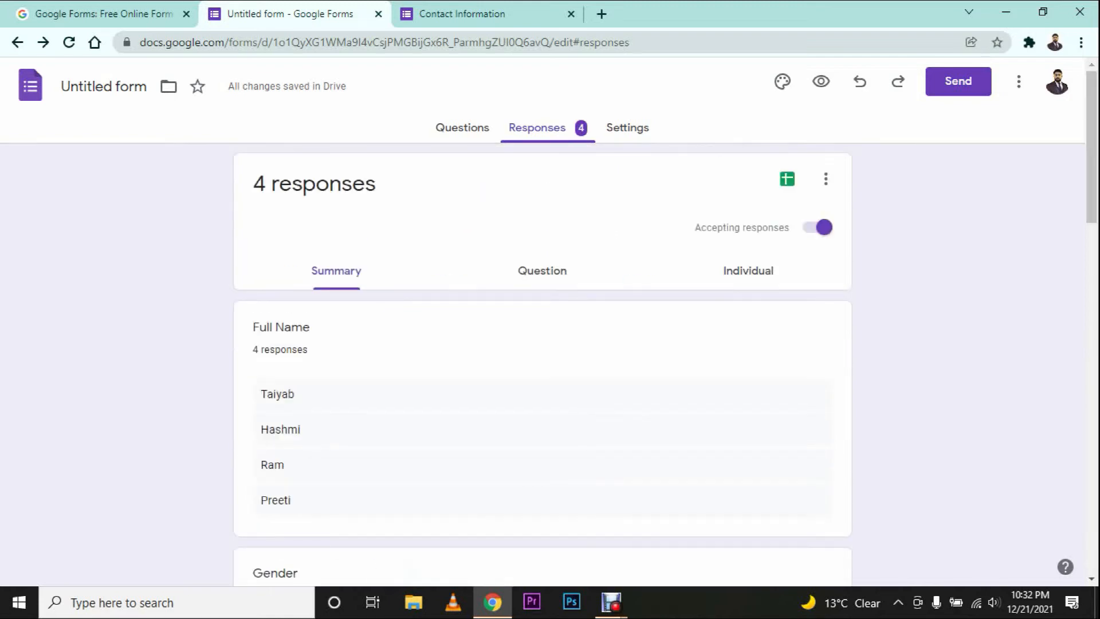
left_click(549, 270)
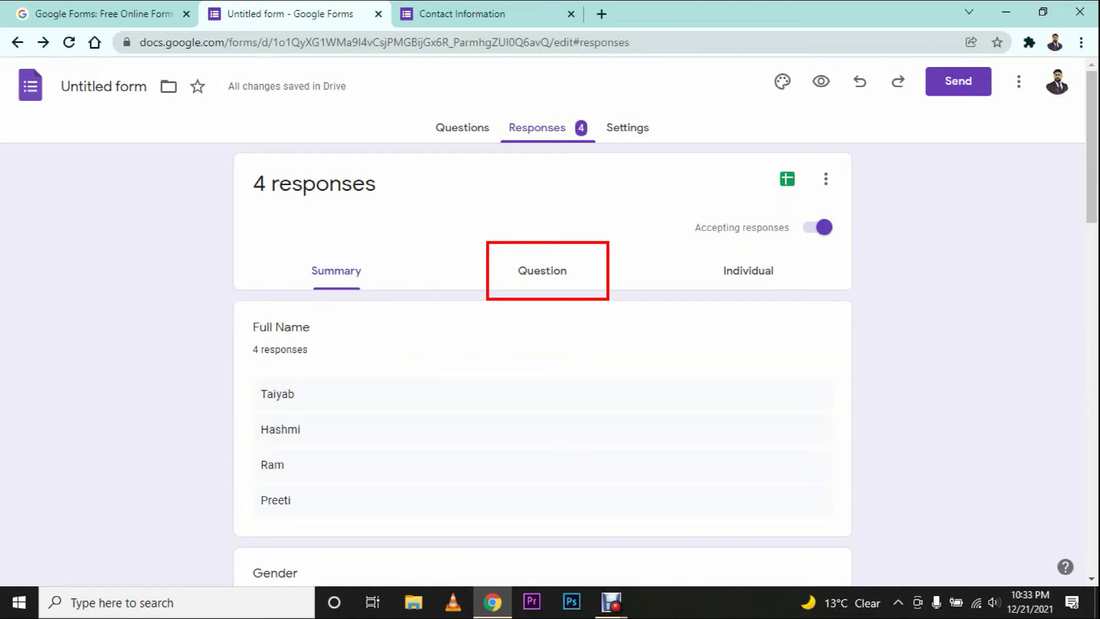
Step: Switch to the Question view and browse the Gender and Date of Birth answers
left_click(542, 271)
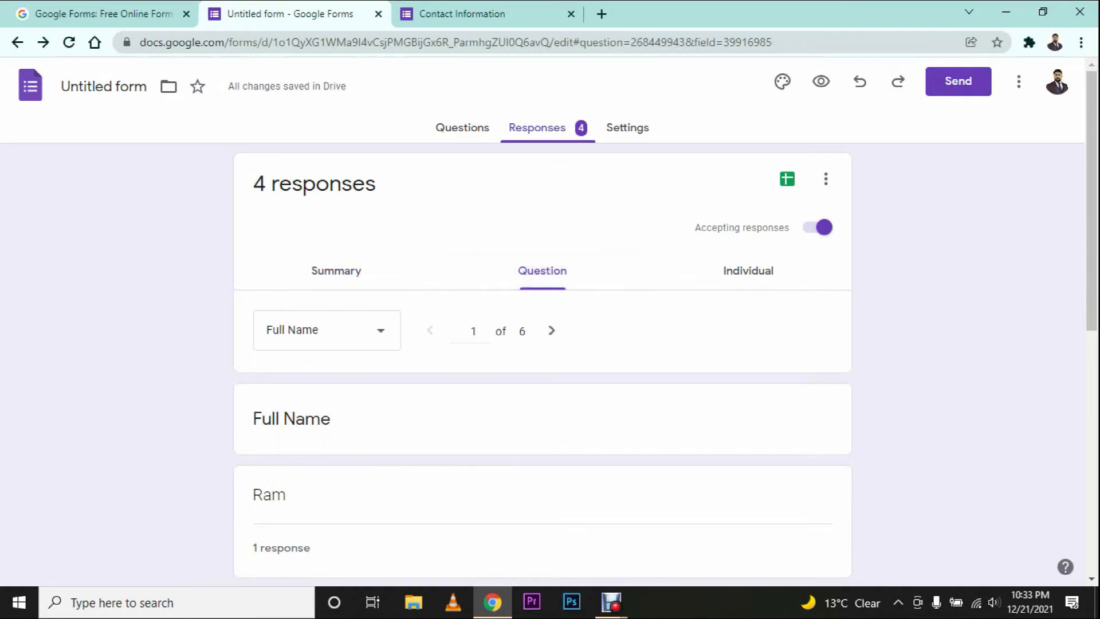
scroll(542, 361, "down", 6)
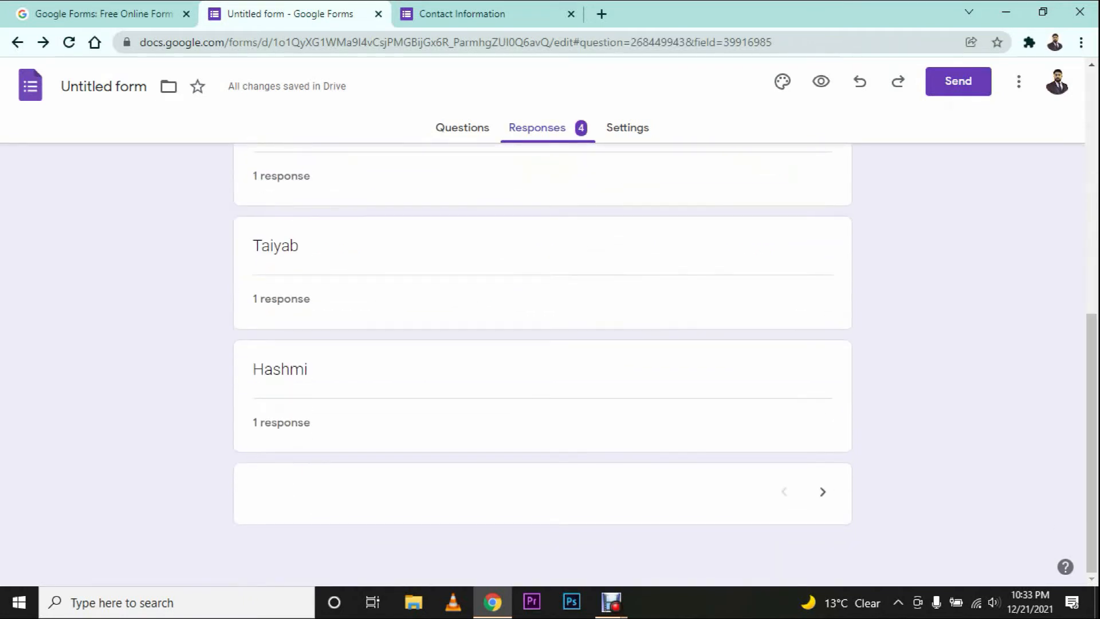
scroll(542, 361, "up", 6)
left_click(326, 330)
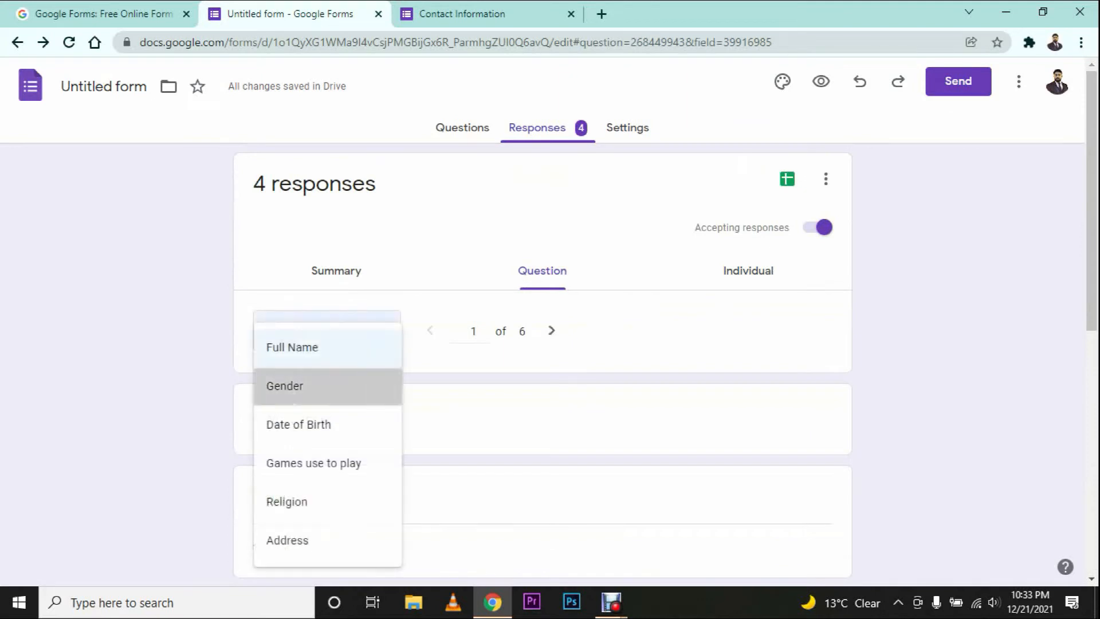
left_click(310, 385)
scroll(309, 385, "down", 4)
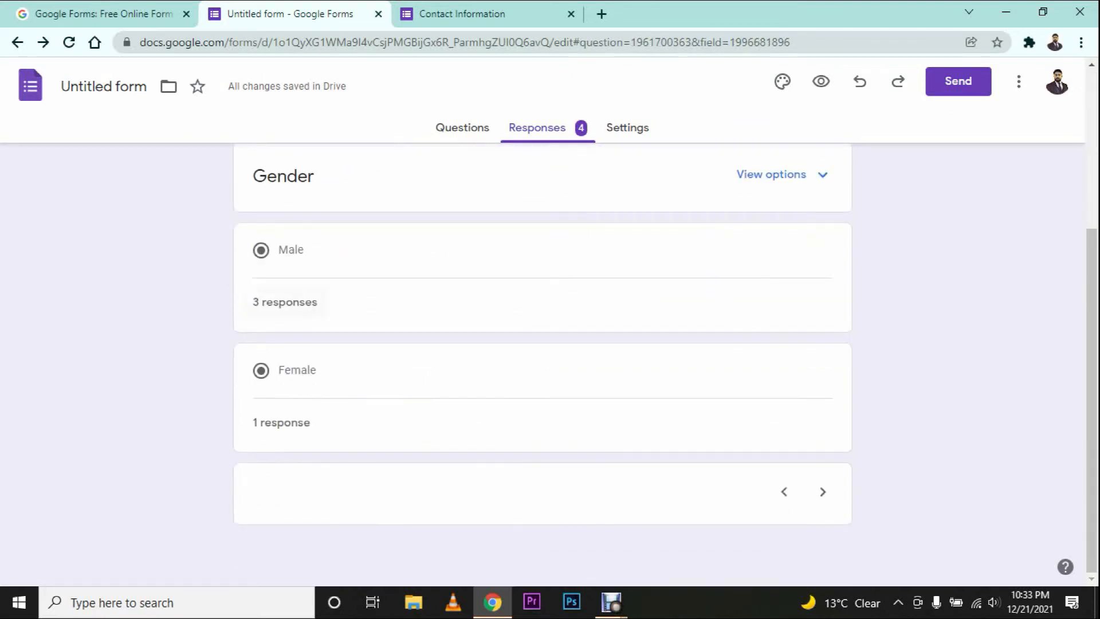
scroll(310, 367, "up", 4)
left_click(327, 330)
left_click(304, 367)
scroll(542, 343, "down", 10)
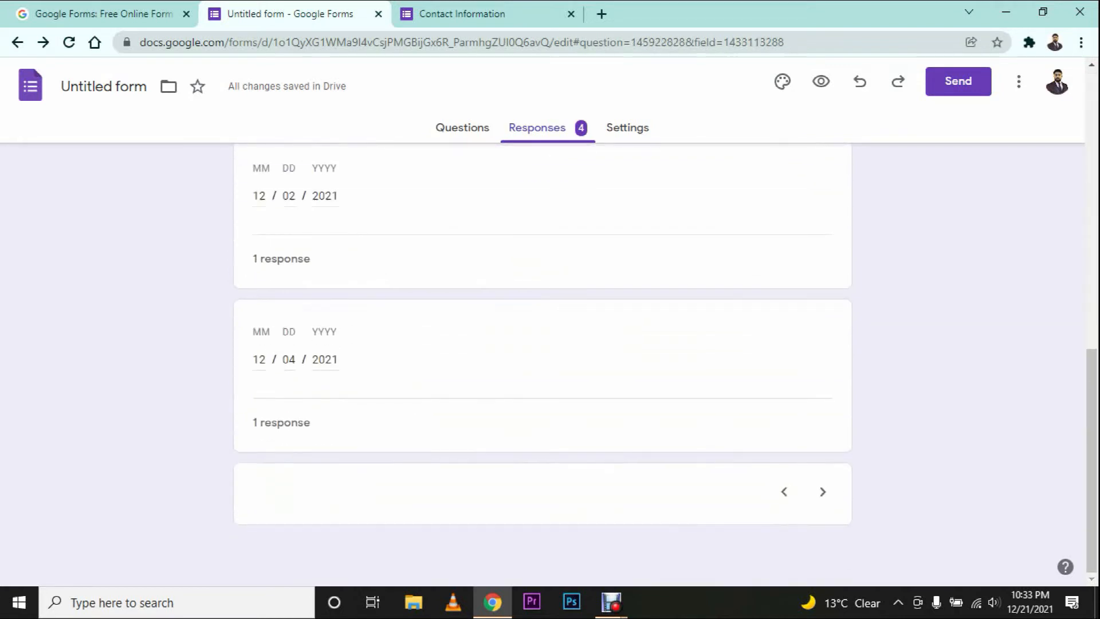
scroll(542, 355, "up", 9)
Step: Show the Religion question's answers: 2 Muslim and 2 Hindu
left_click(326, 330)
left_click(312, 367)
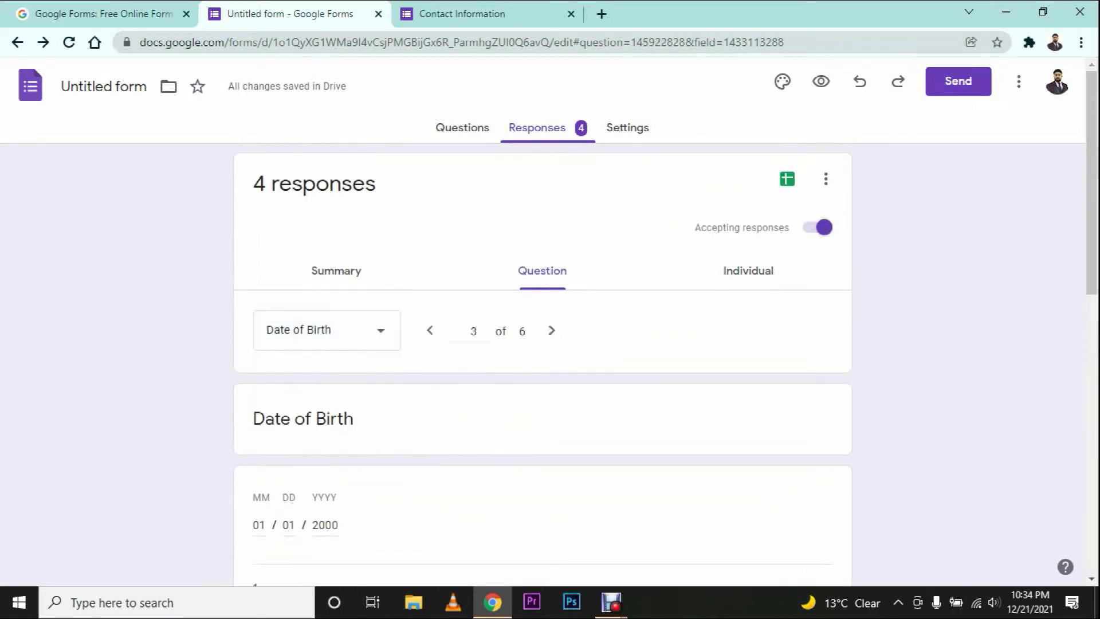
left_click(327, 330)
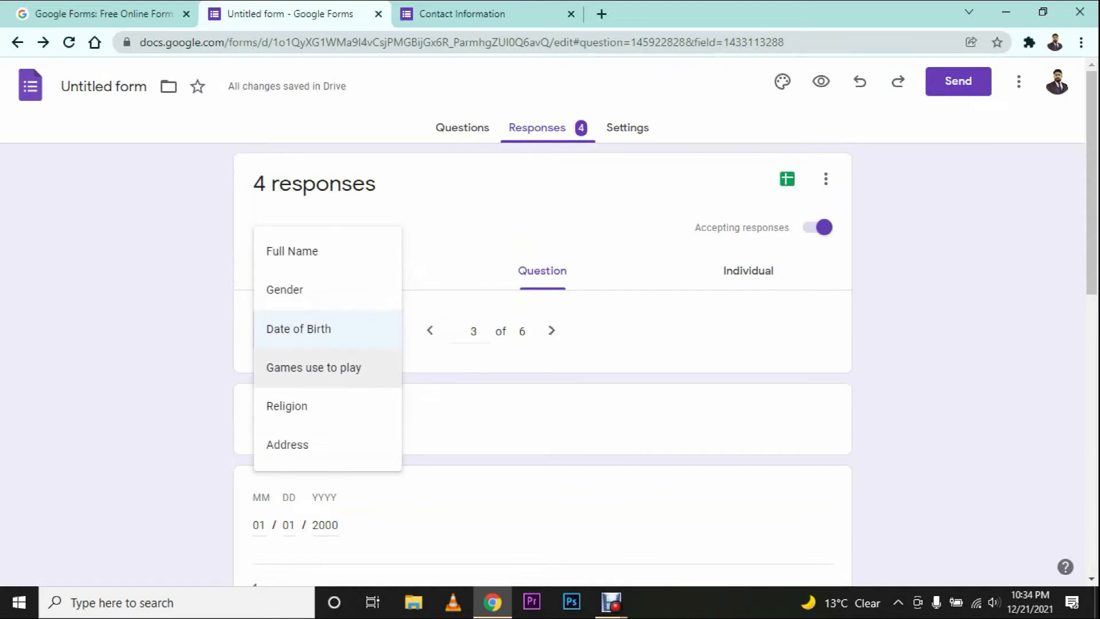
left_click(298, 405)
scroll(542, 344, "down", 4)
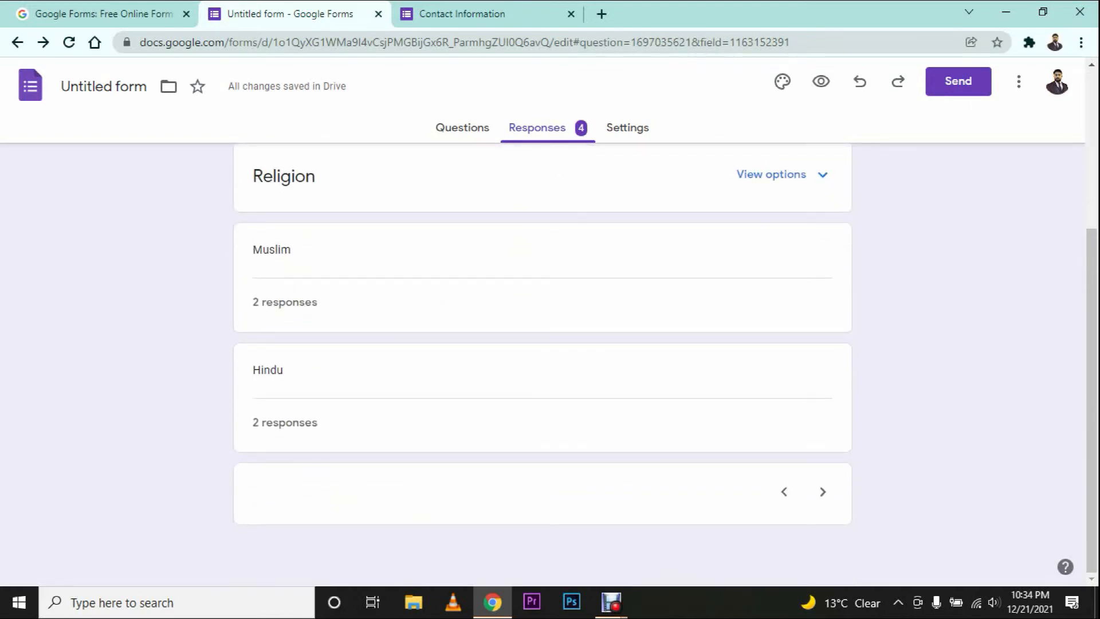
scroll(542, 344, "up", 4)
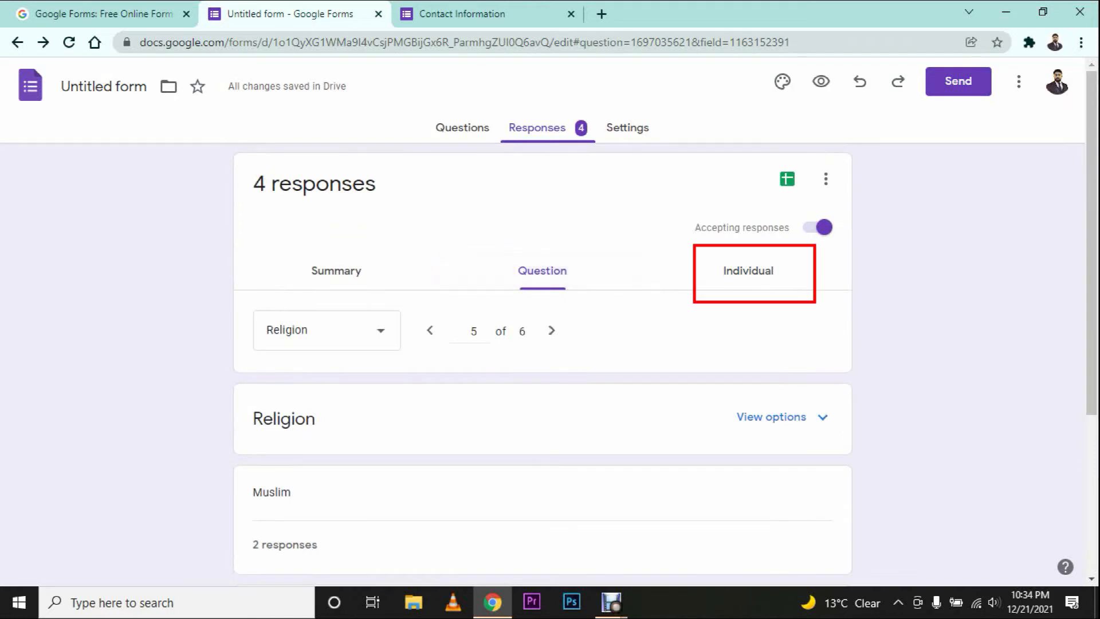
Step: Page through individual responses to 4 of 4 and open its print dialog
left_click(749, 271)
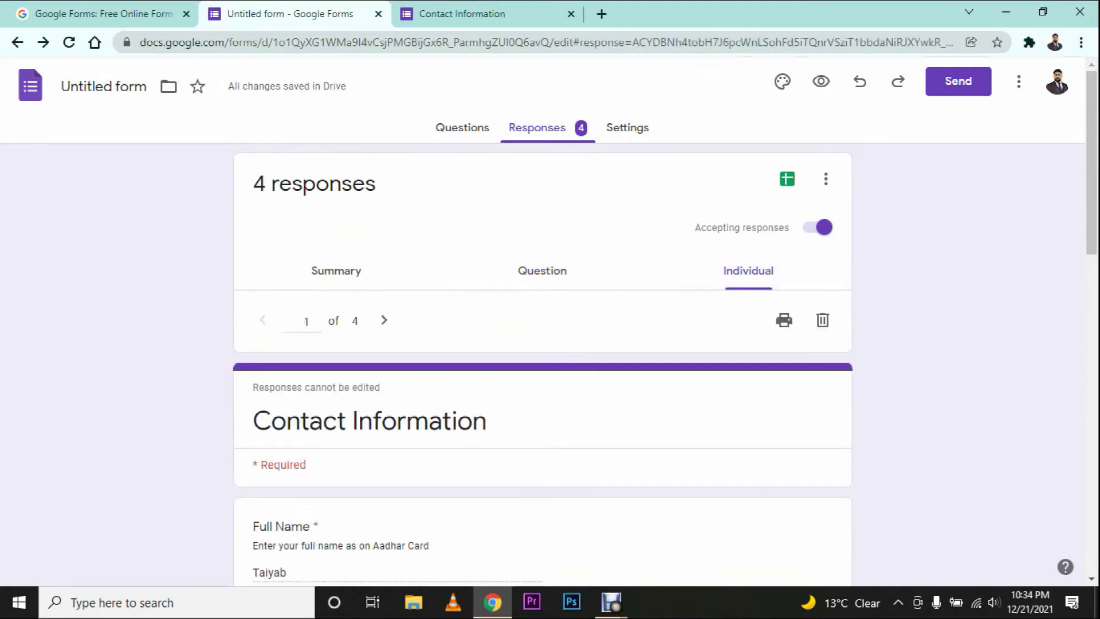
scroll(542, 367, "down", 15)
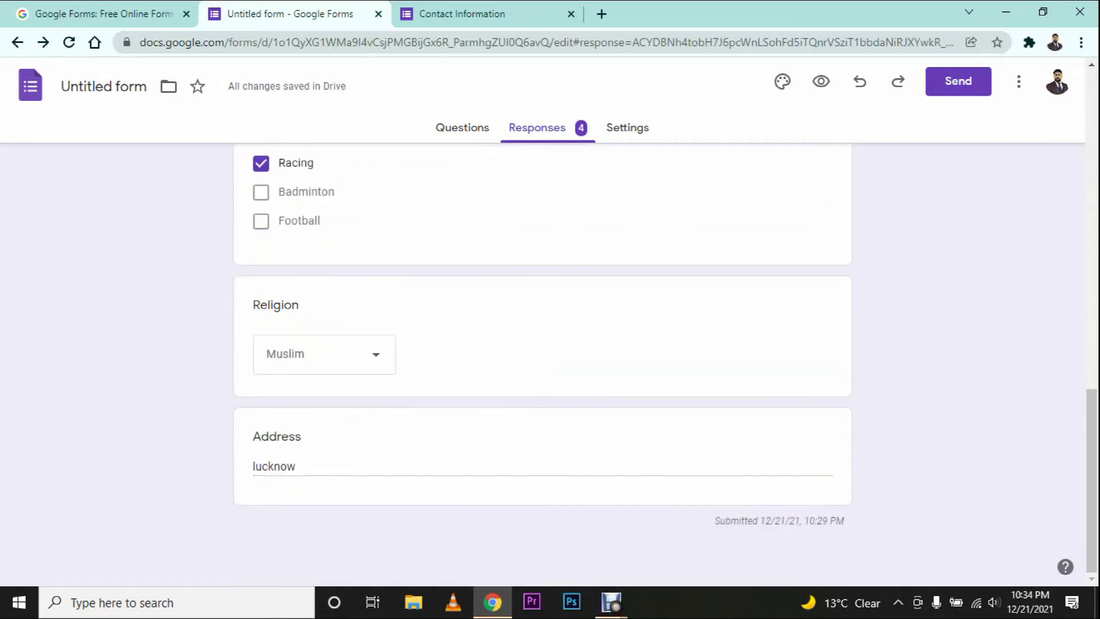
scroll(542, 366, "up", 15)
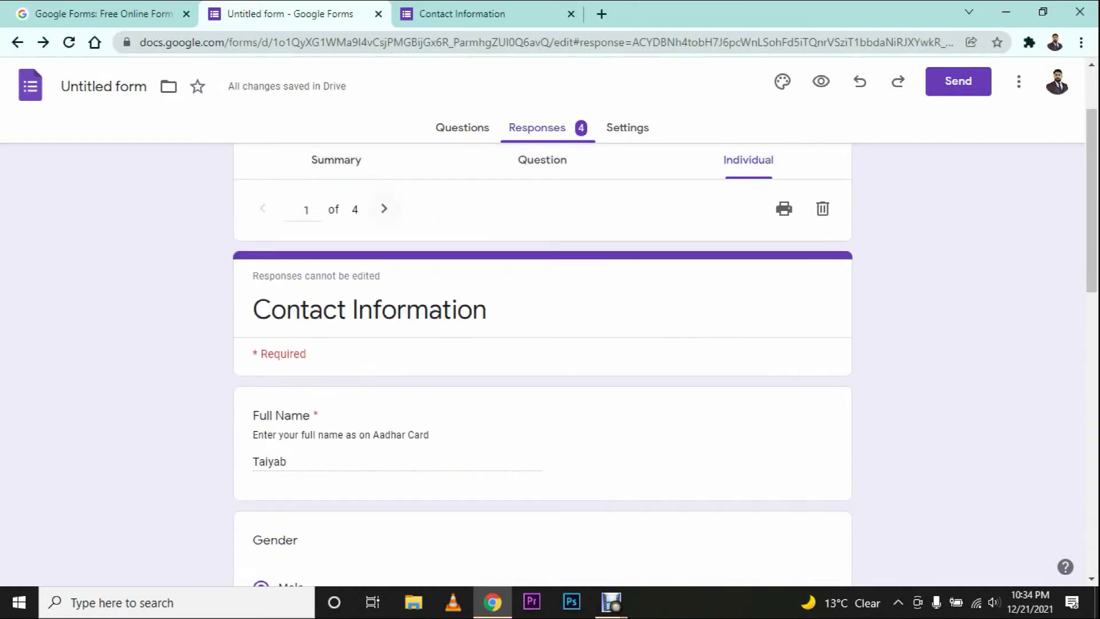
left_click(384, 209)
scroll(542, 366, "down", 4)
scroll(542, 367, "up", 4)
left_click(384, 320)
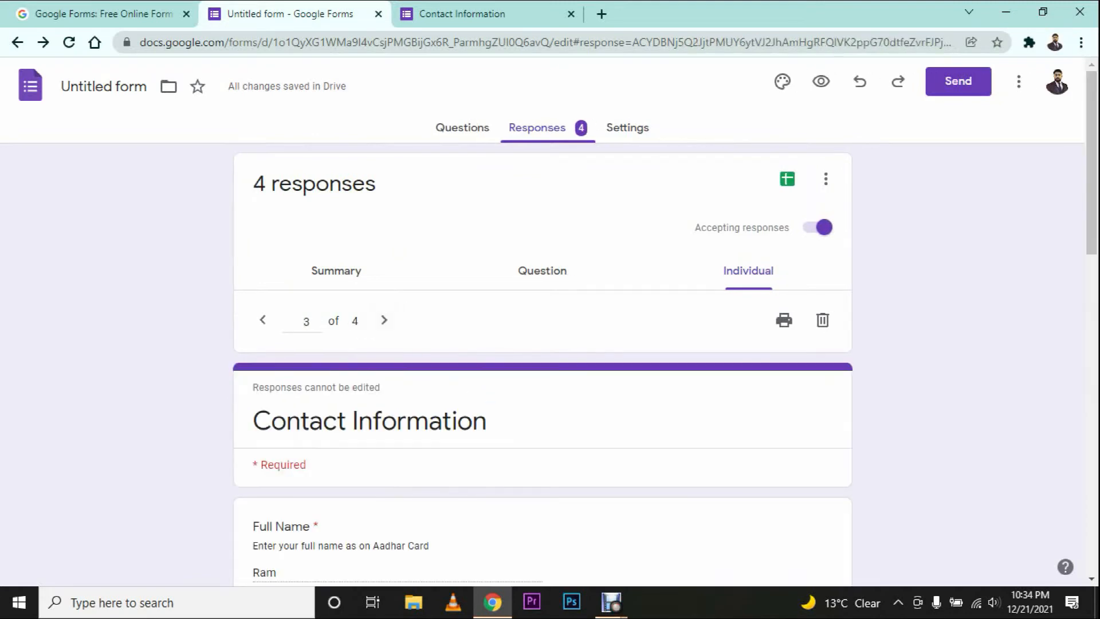
scroll(542, 367, "down", 5)
scroll(542, 367, "up", 5)
left_click(384, 319)
scroll(542, 366, "down", 5)
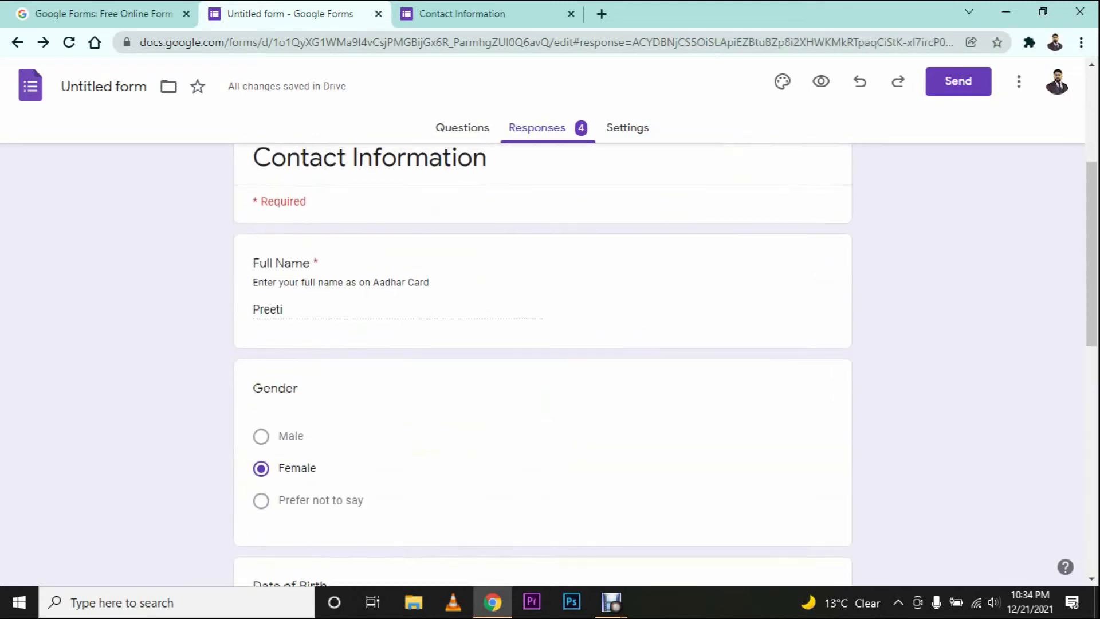
scroll(542, 367, "up", 5)
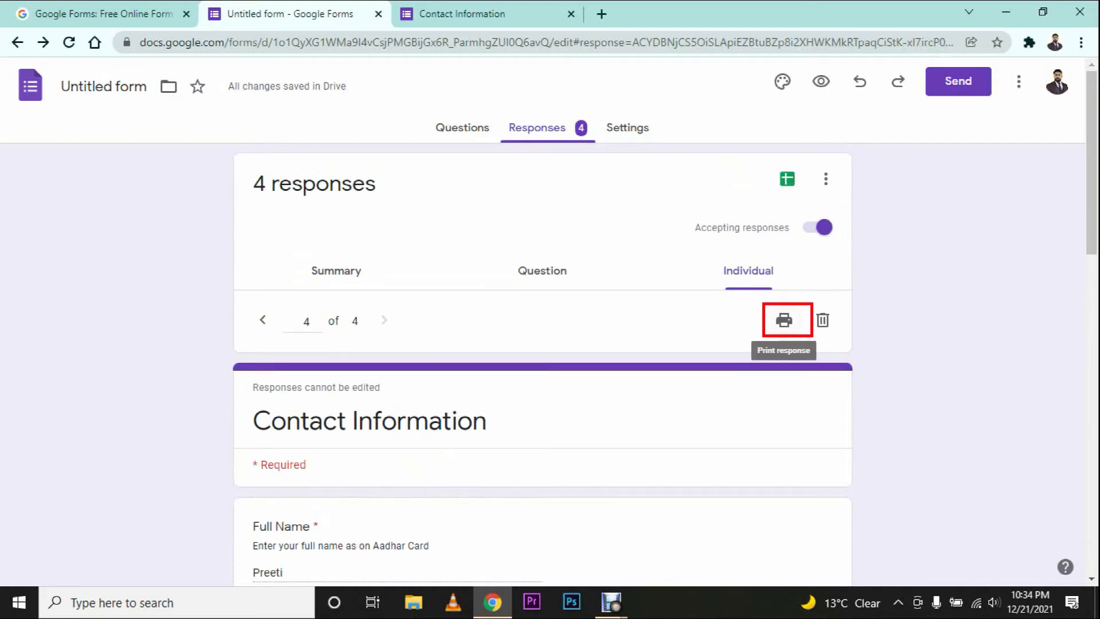
left_click(784, 320)
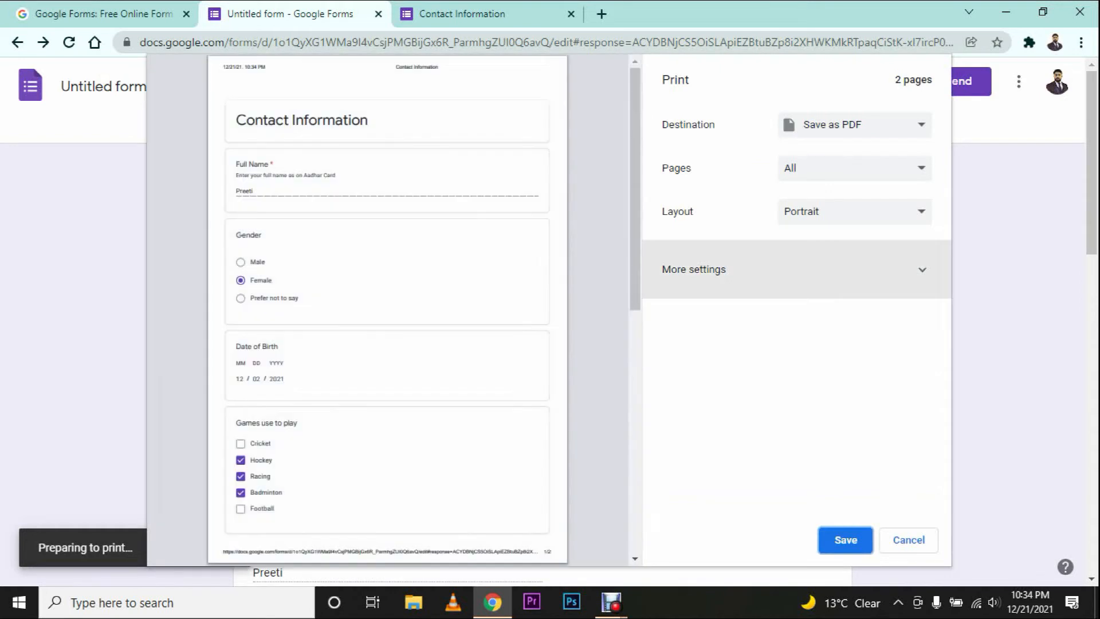
Step: Cancel the print dialog for response 4 of 4 without saving a PDF
scroll(387, 309, "down", 2)
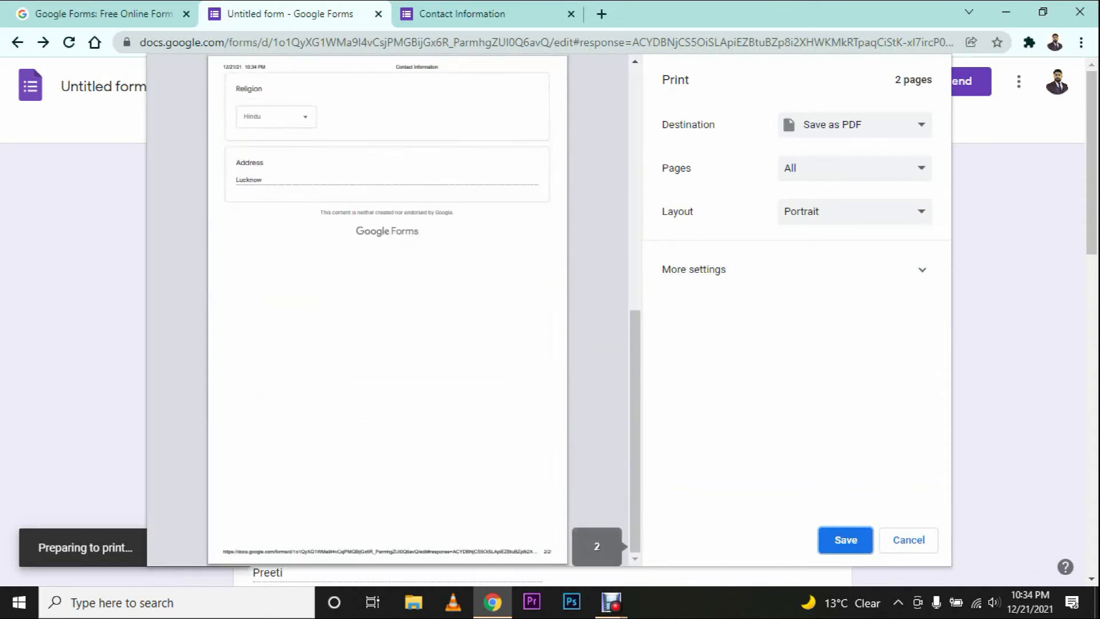
scroll(388, 309, "up", 5)
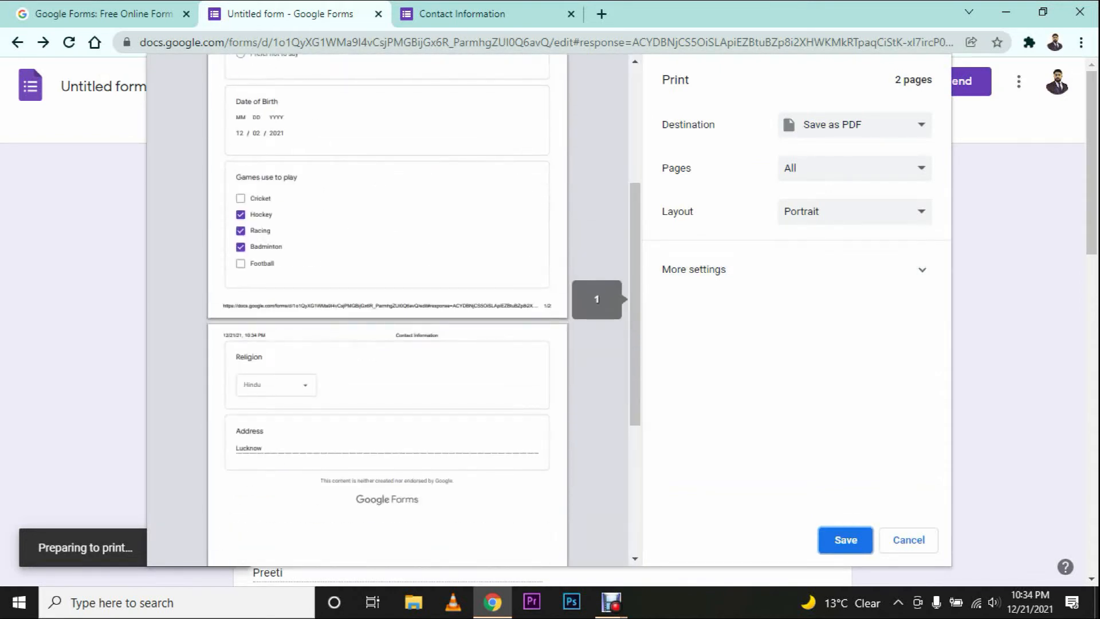
key("Escape")
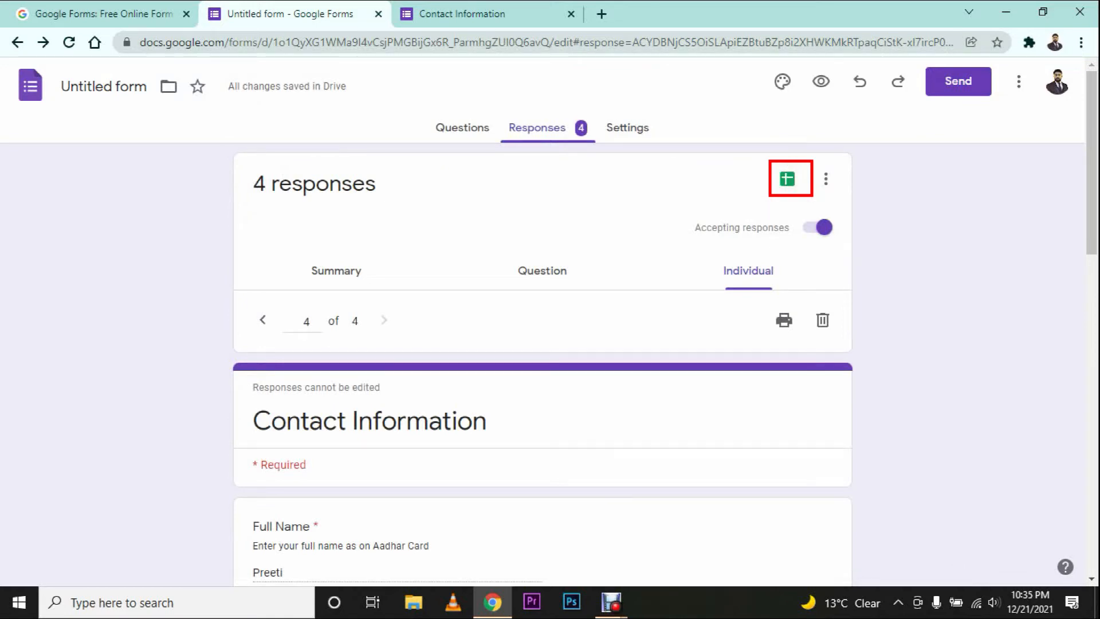
Step: Link the responses to a new spreadsheet named 'Contact information'
left_click(787, 179)
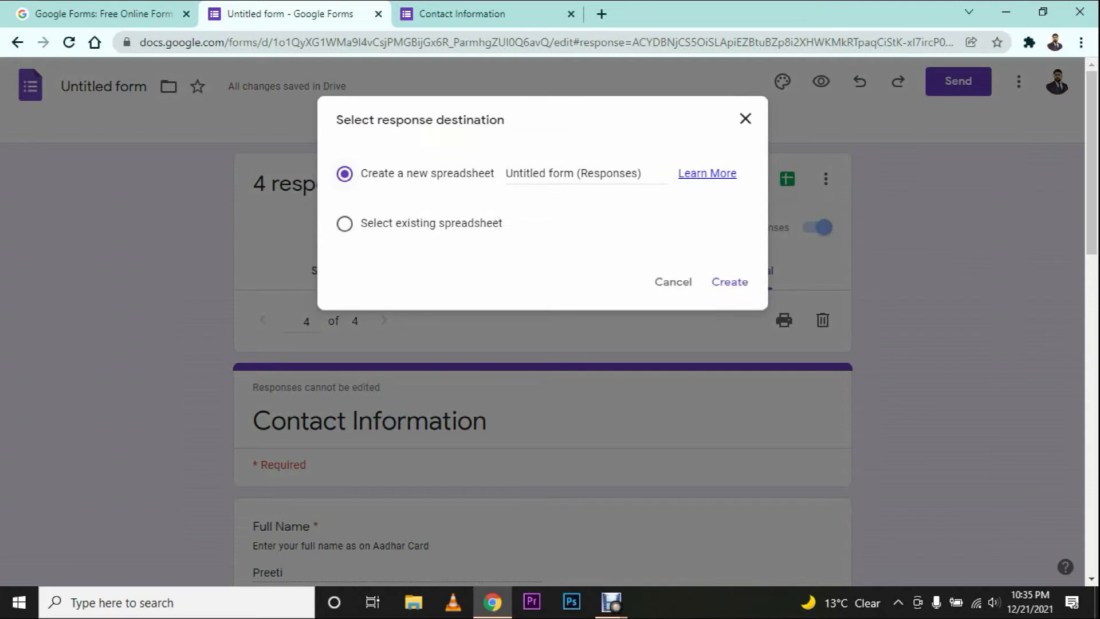
left_click(533, 174)
key("ctrl+a")
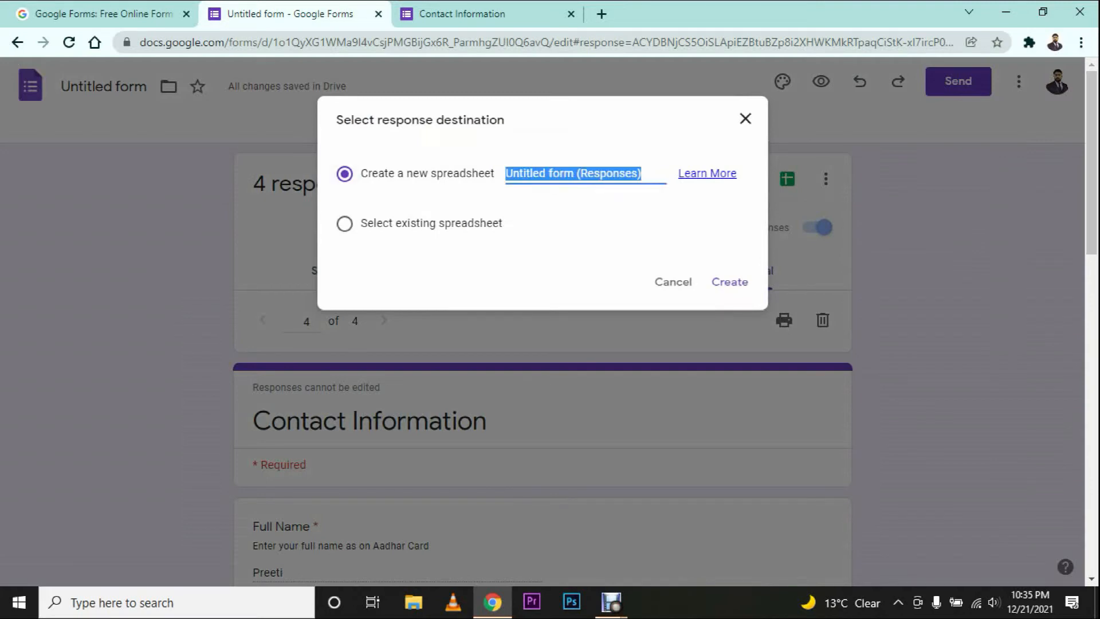
type("Contact information")
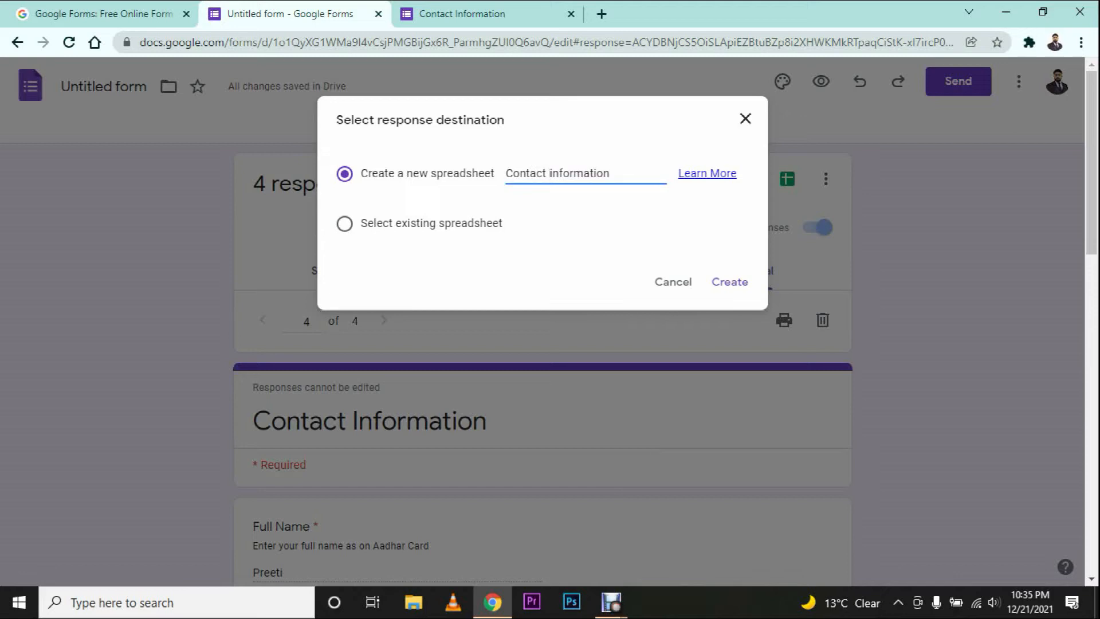
left_click(729, 282)
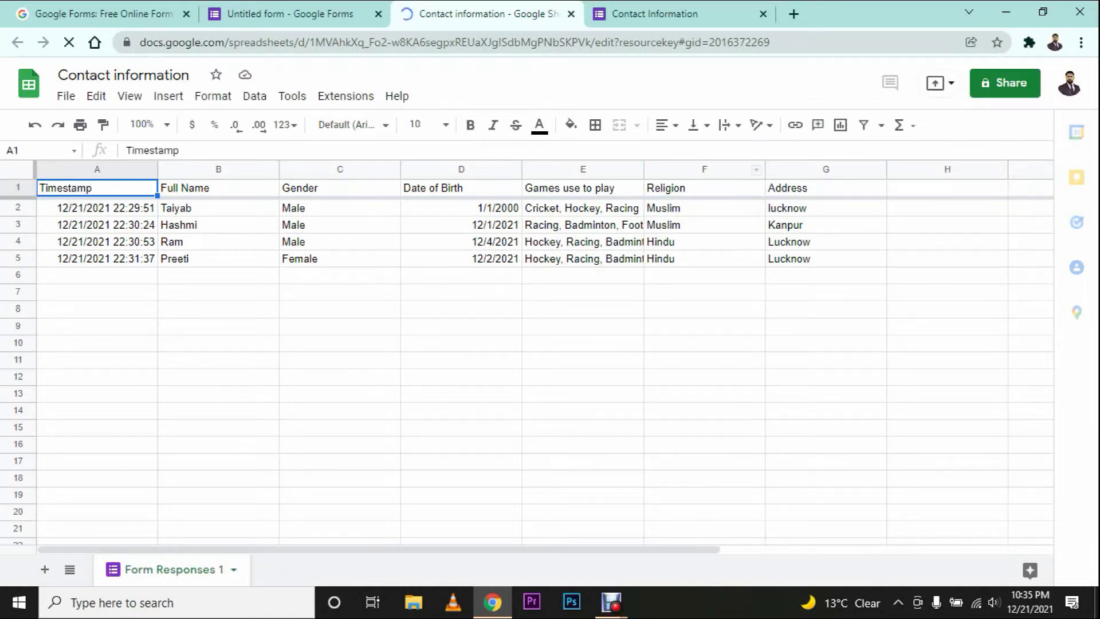
Step: Switch back to the Google Forms tab showing response 4 of 4
key("ctrl+shift+Tab")
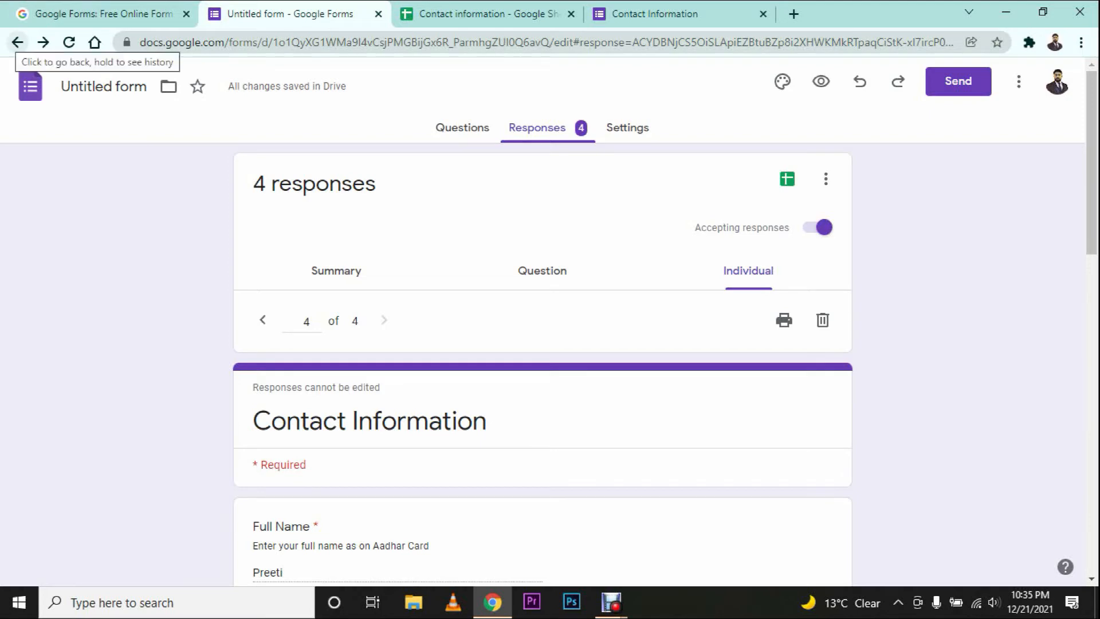
Step: Reopen the Untitled form from Recent forms on the Forms home page and view its response summary
left_click(18, 42)
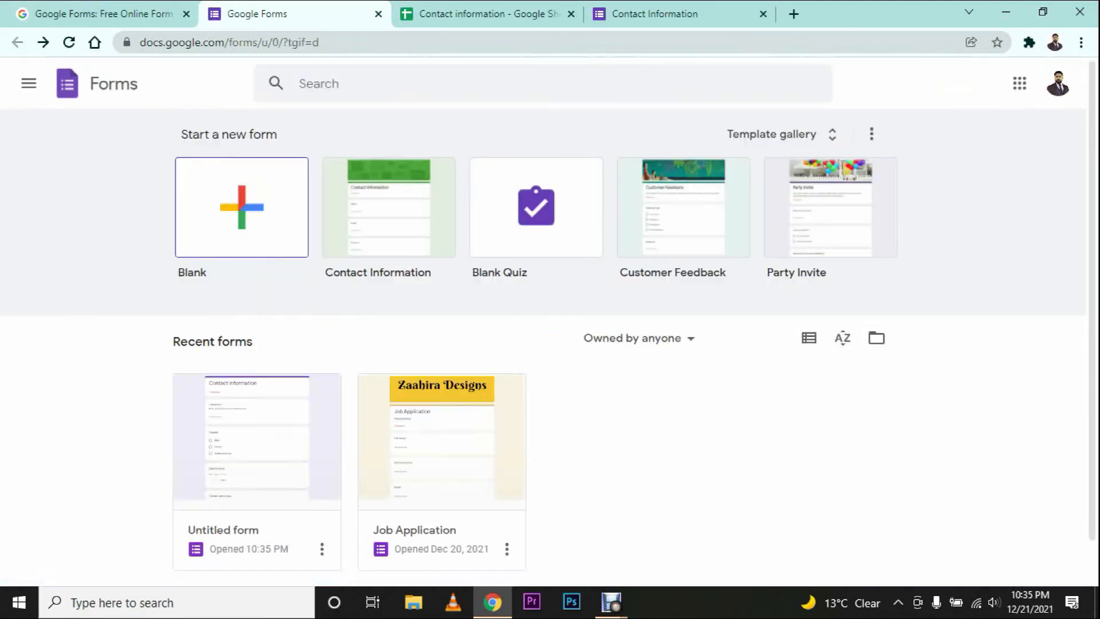
scroll(257, 436, "down", 1)
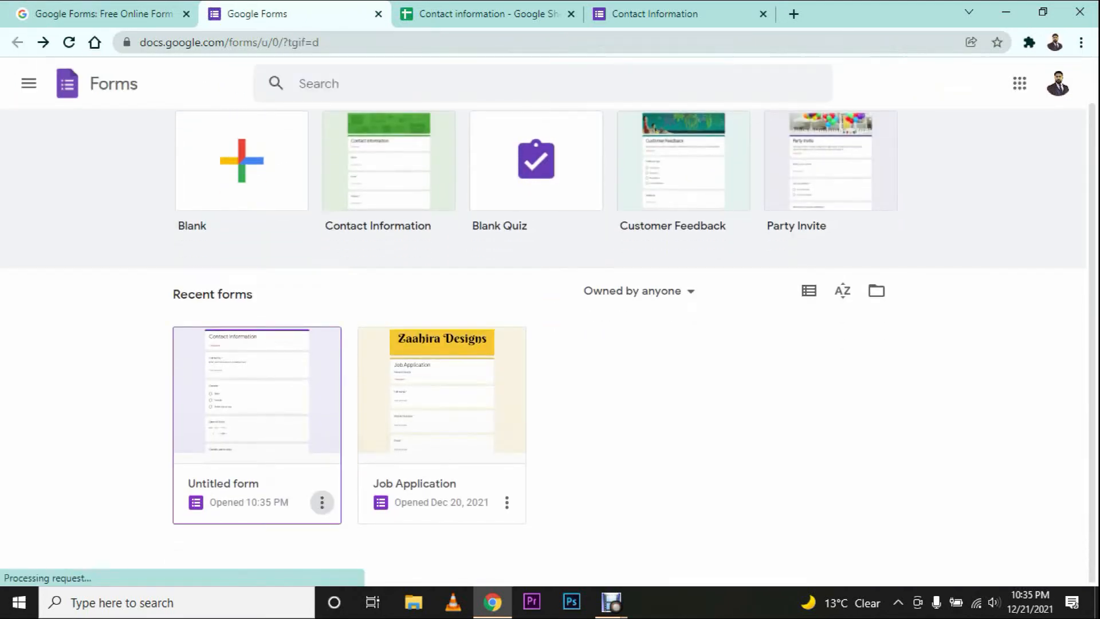
left_click(257, 409)
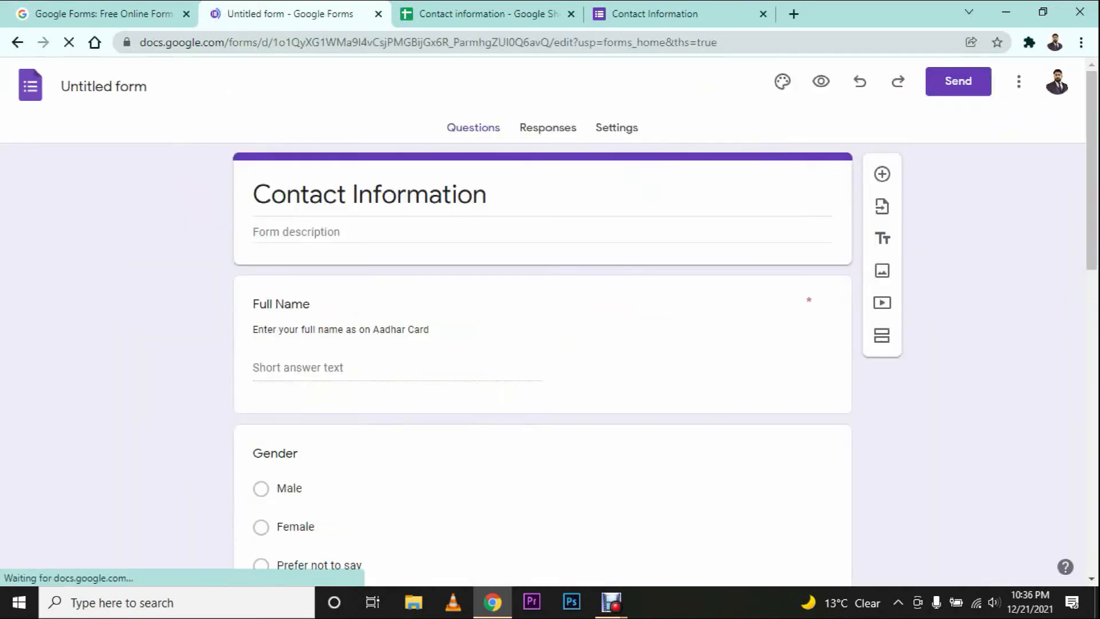
left_click(548, 128)
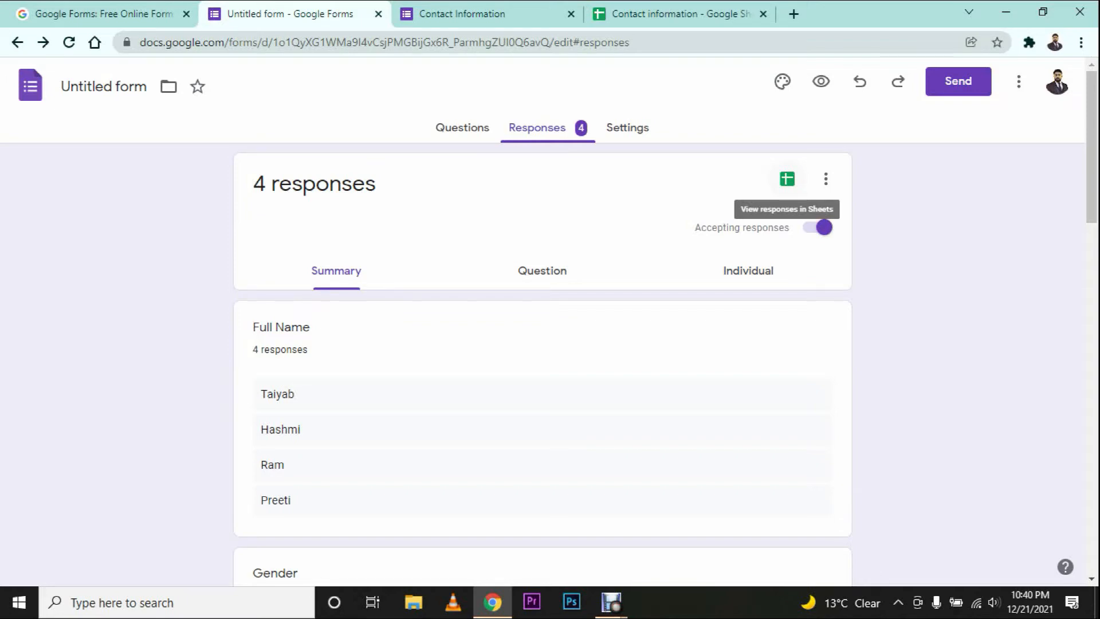
left_click(787, 178)
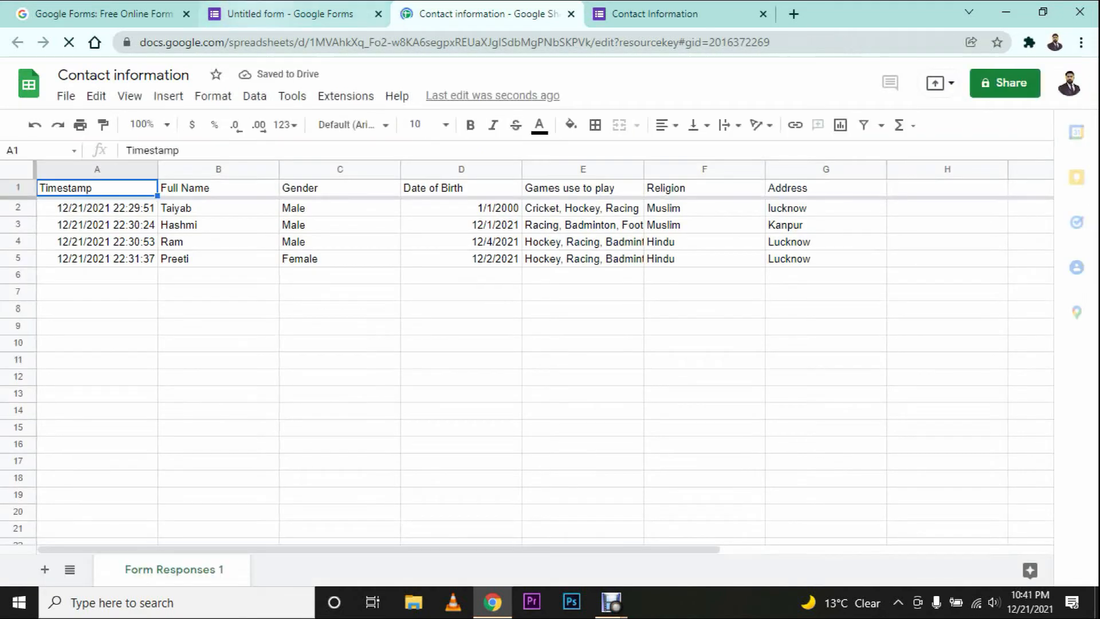
left_click(290, 13)
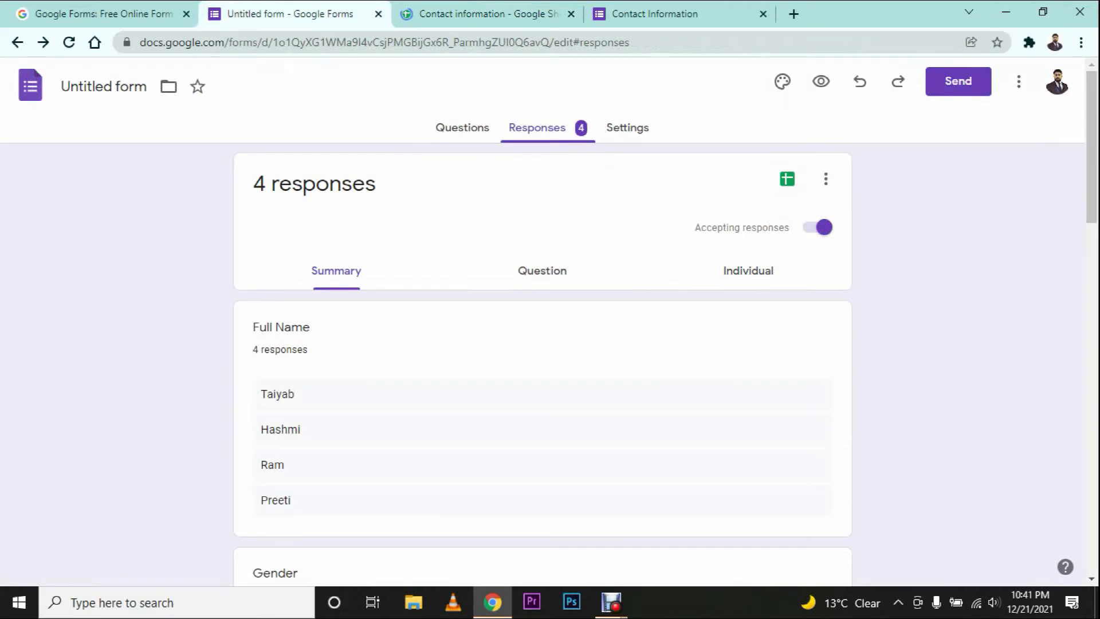
Step: Submit one more Contact Information response with a full name entered
left_click(654, 14)
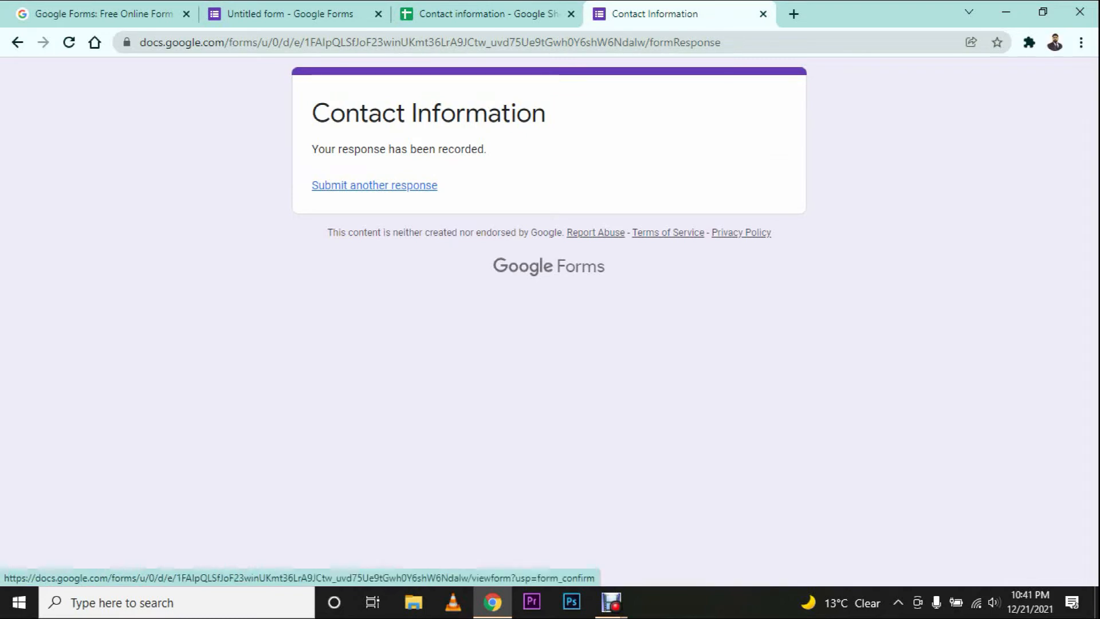
left_click(374, 185)
left_click(370, 297)
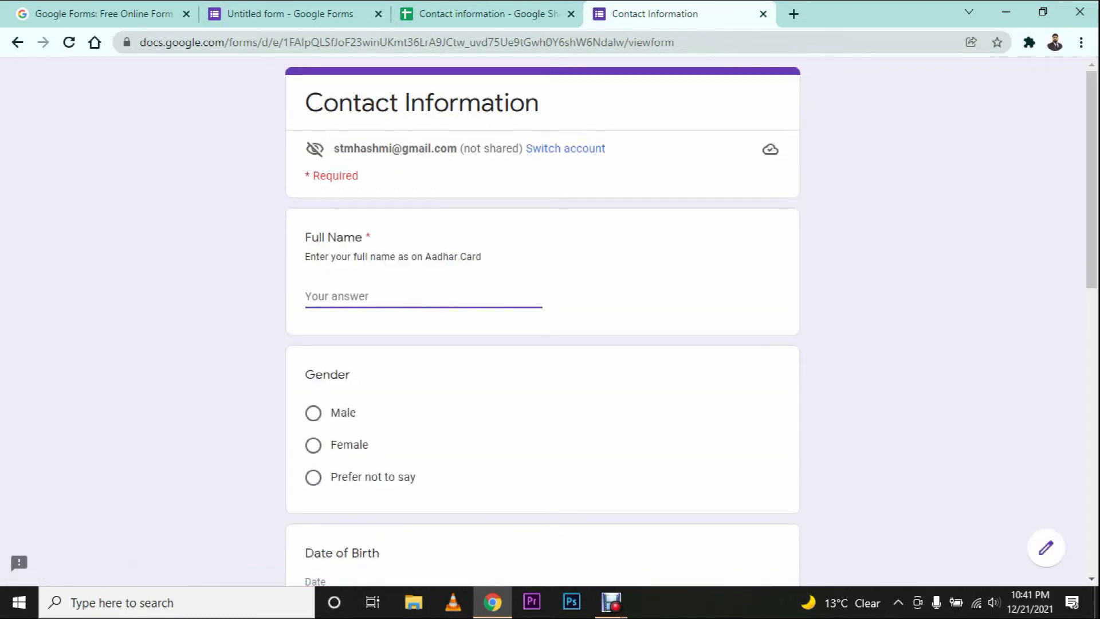
type("Fatima")
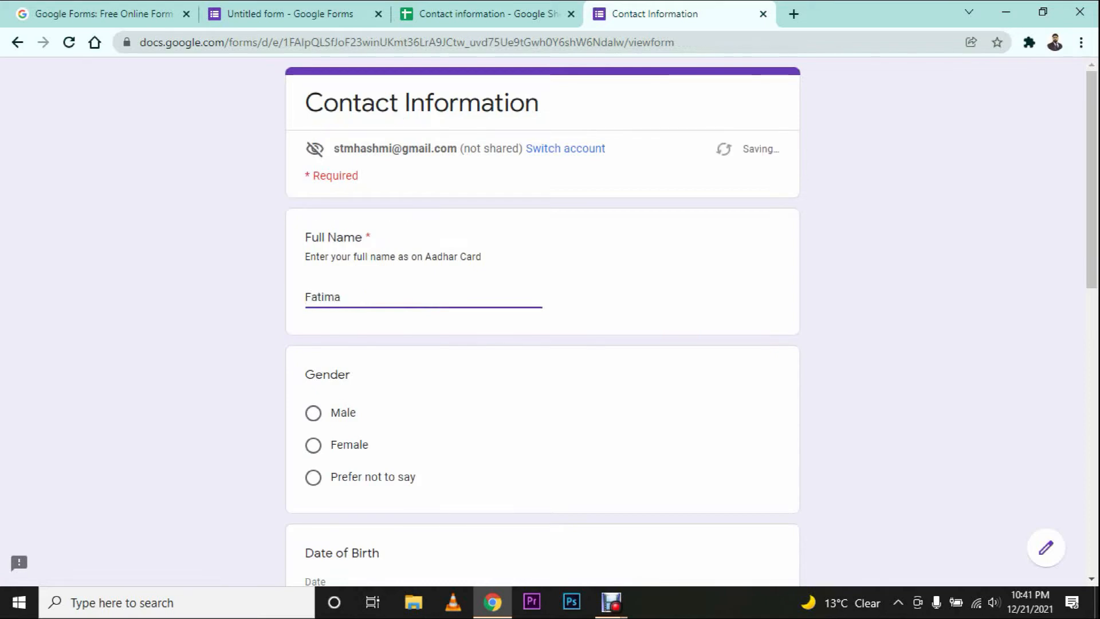
scroll(542, 321, "down", 9)
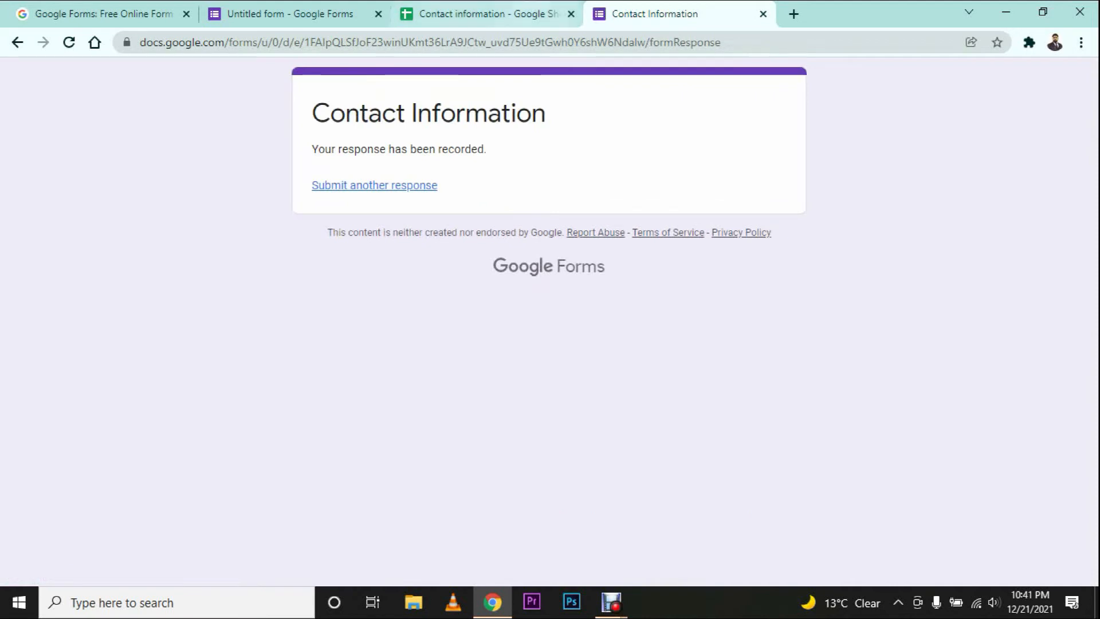
left_click(321, 13)
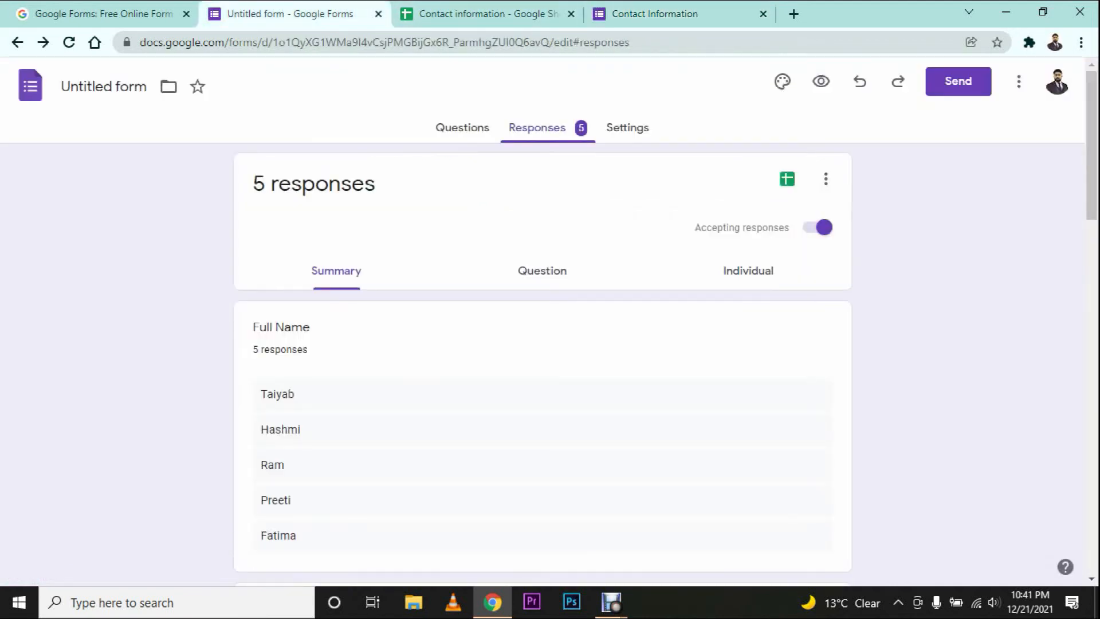
Step: View response 5 of 5 individually, then switch to the Contact information spreadsheet
left_click(748, 271)
left_click(384, 320)
scroll(542, 367, "down", 8)
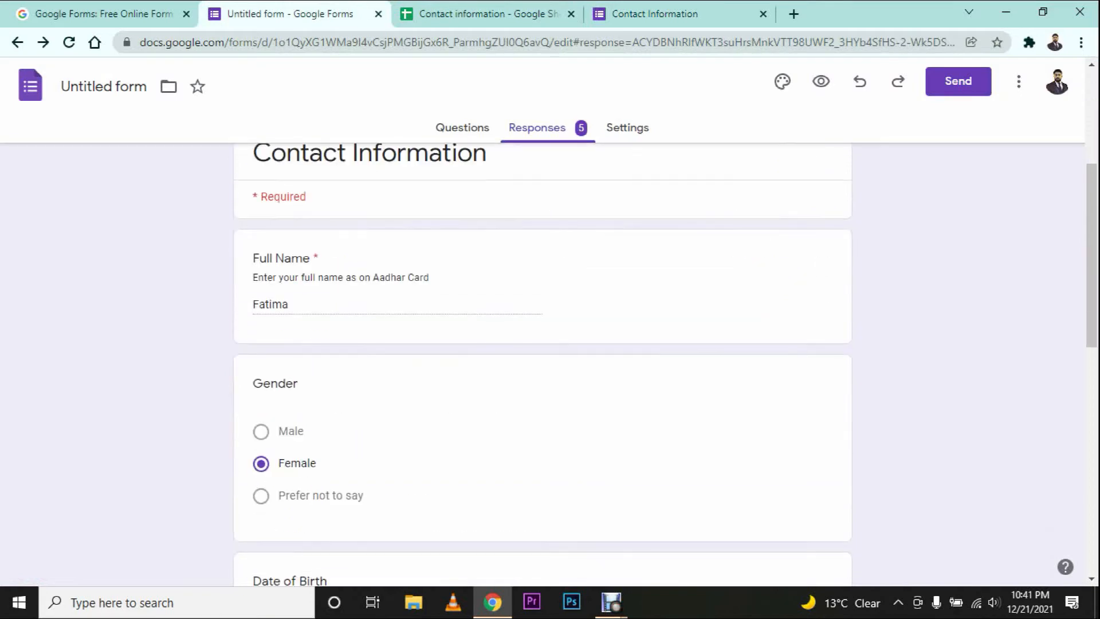
scroll(542, 366, "down", 6)
scroll(542, 367, "up", 12)
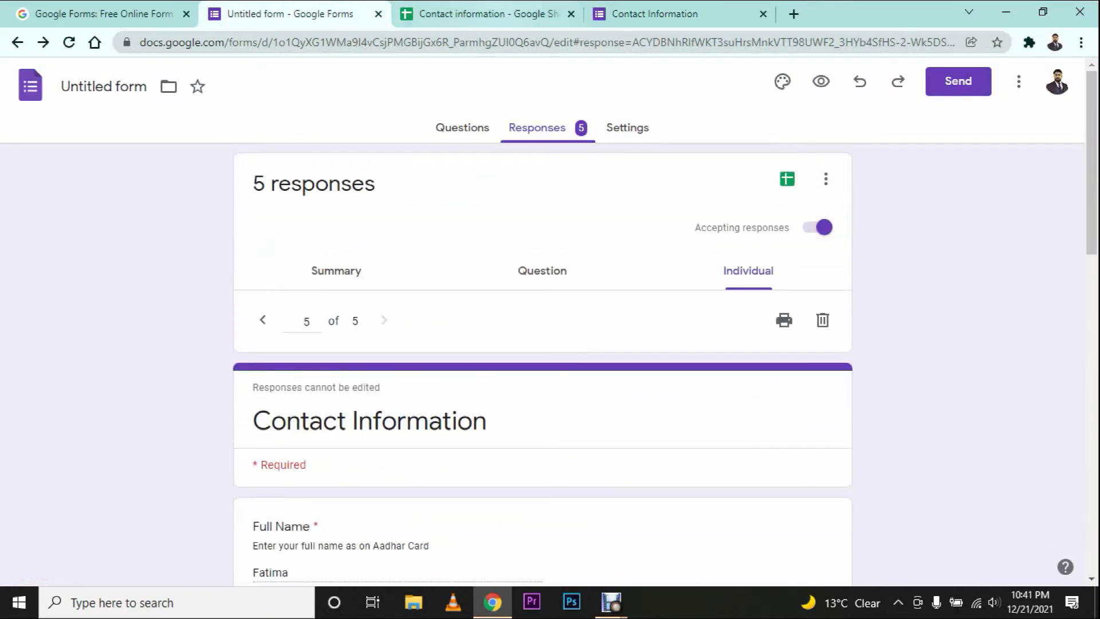
left_click(490, 14)
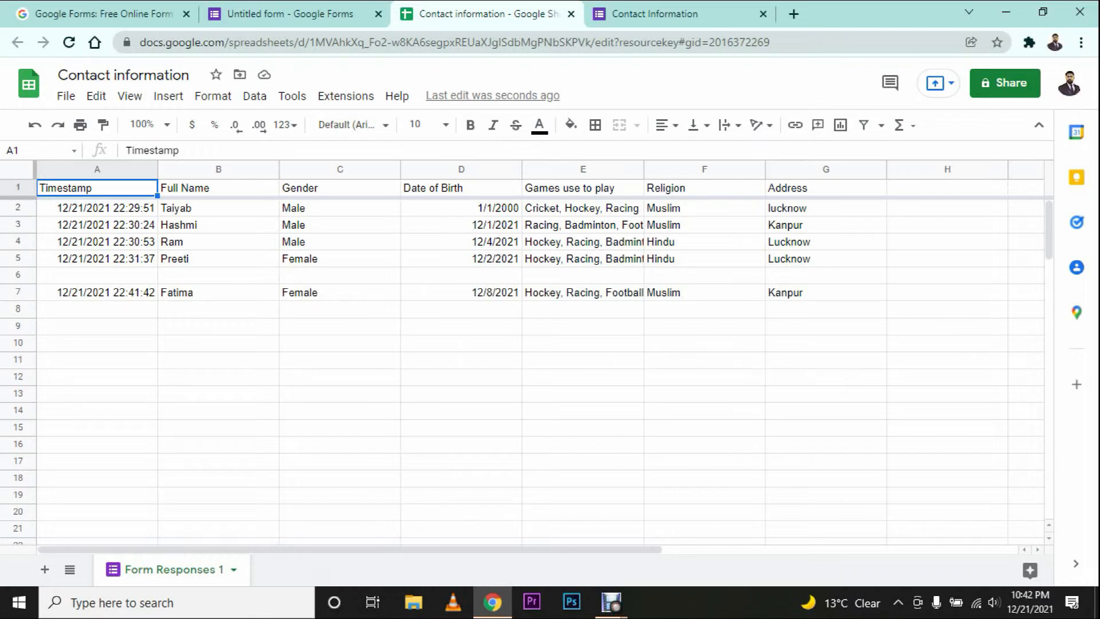
Step: Select cell A7 holding the fifth response, then return to the form's individual responses
left_click(97, 292)
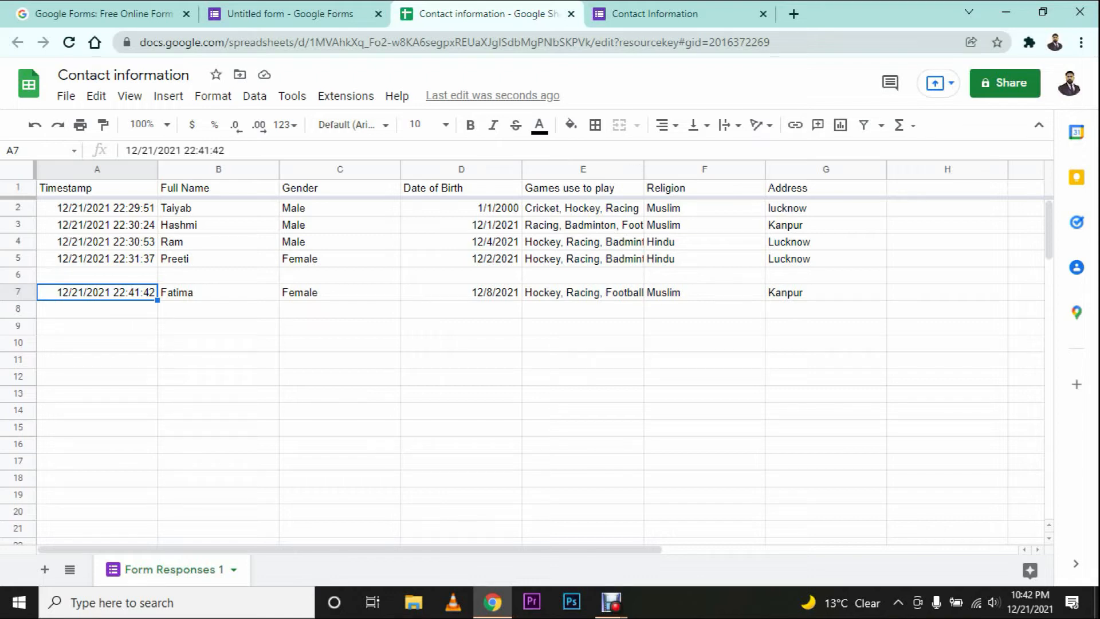
key("ctrl+shift+Tab")
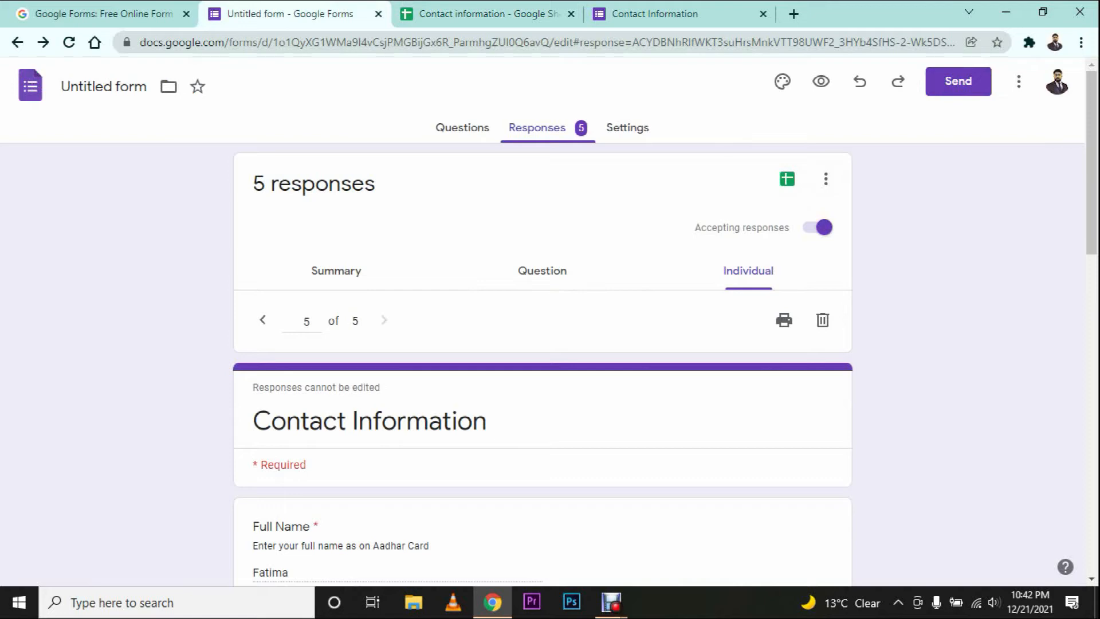
left_click(499, 14)
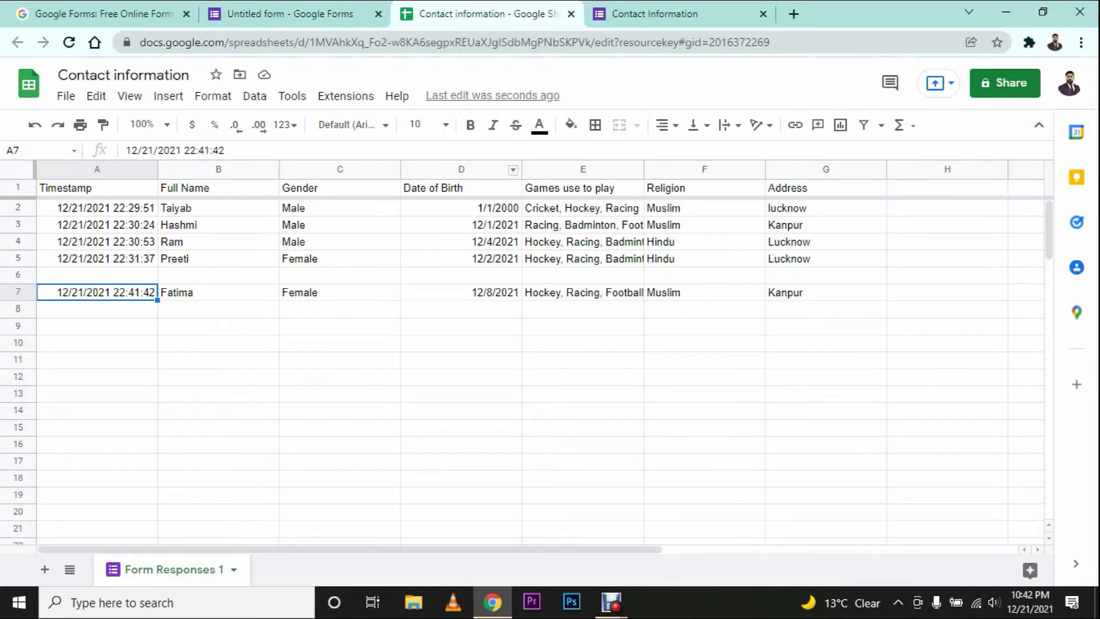
left_click(290, 14)
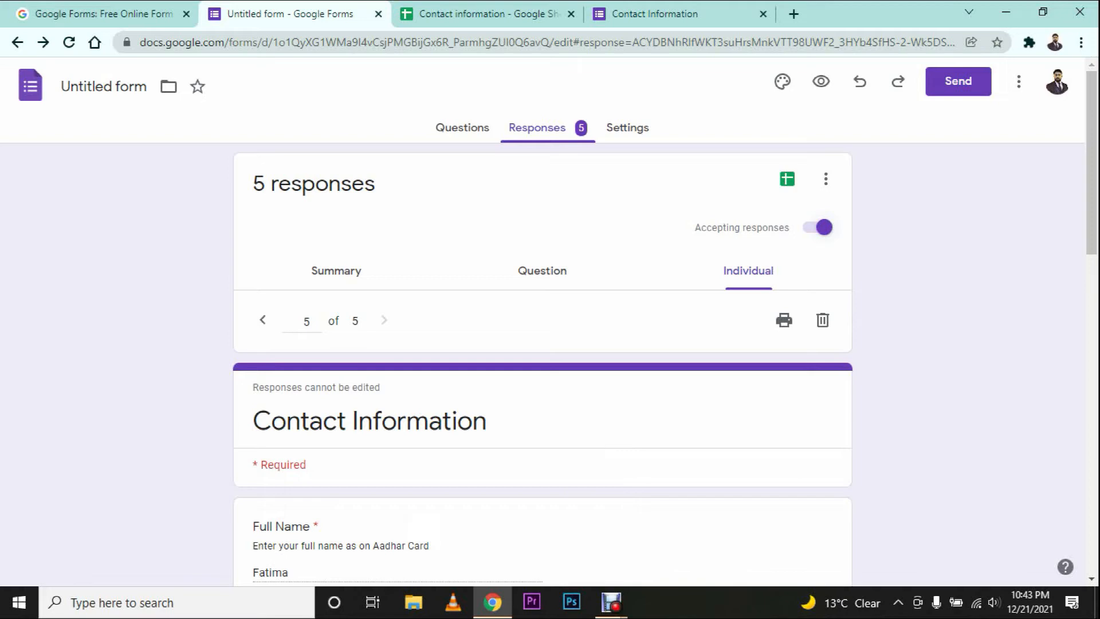
Step: Turn off Accepting responses and confirm the live form says it is closed
left_click(821, 227)
left_click(655, 13)
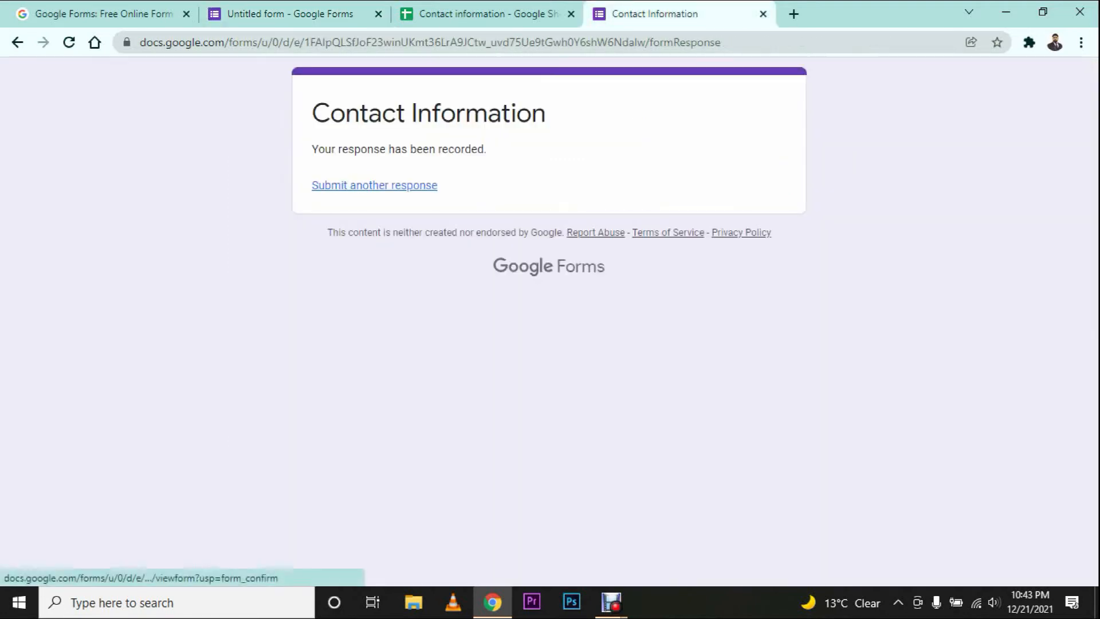
left_click(374, 185)
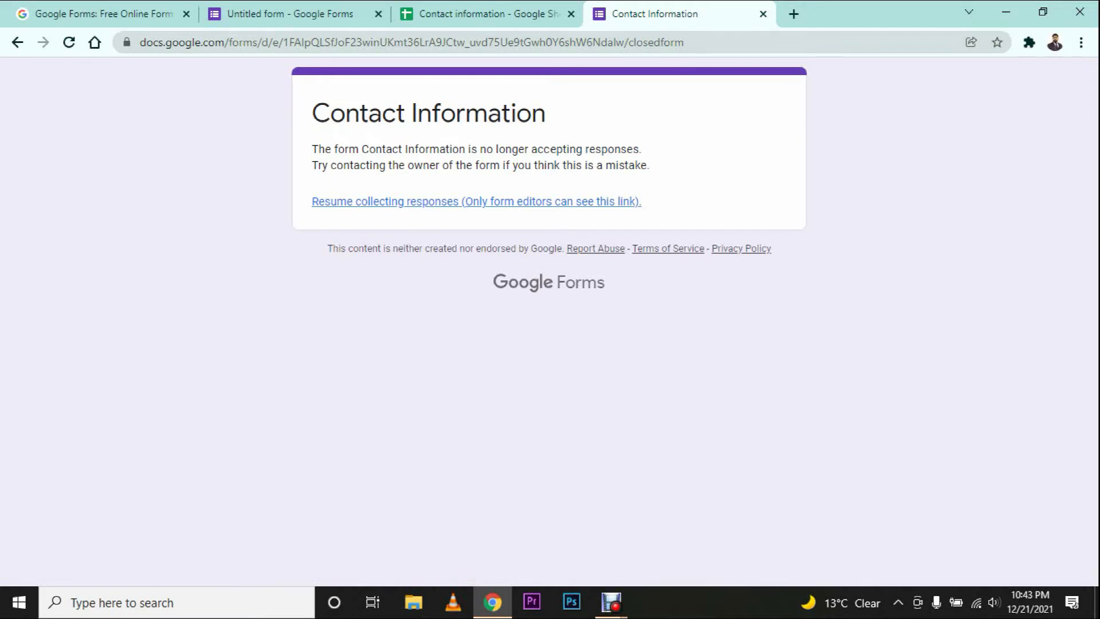
left_click(304, 13)
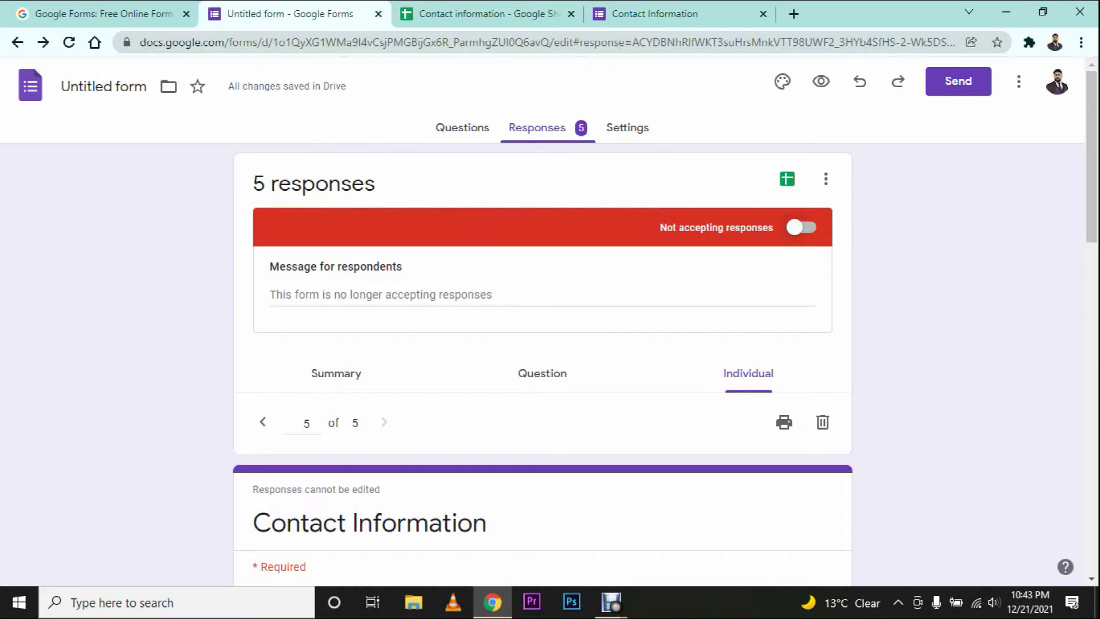
Step: Turn Accepting responses back on and reload the live form to confirm it reopened
left_click(801, 227)
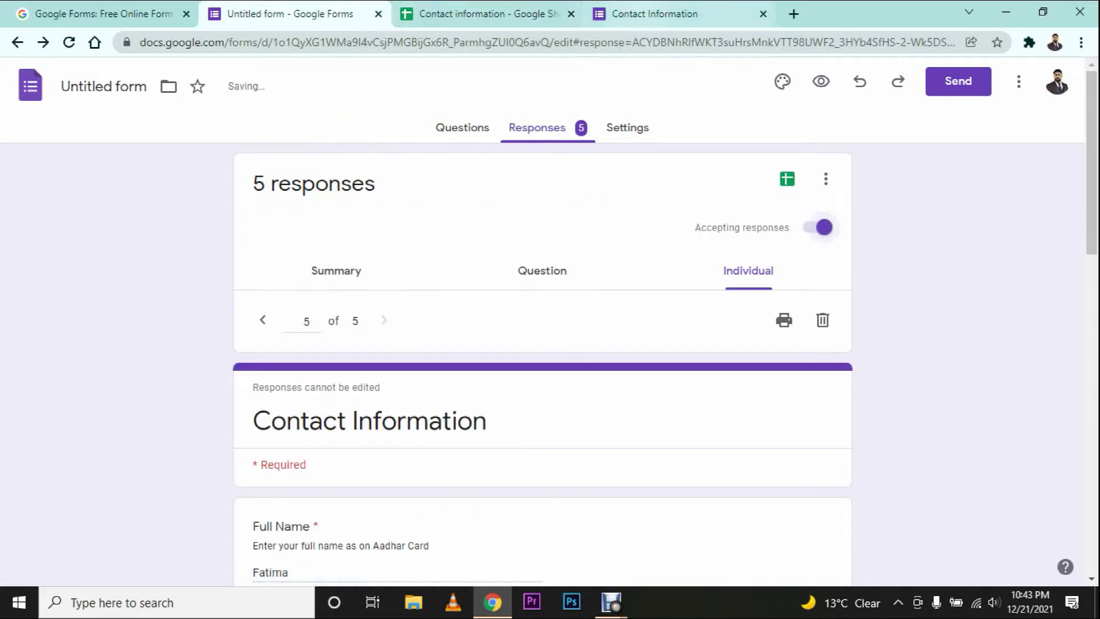
left_click(655, 14)
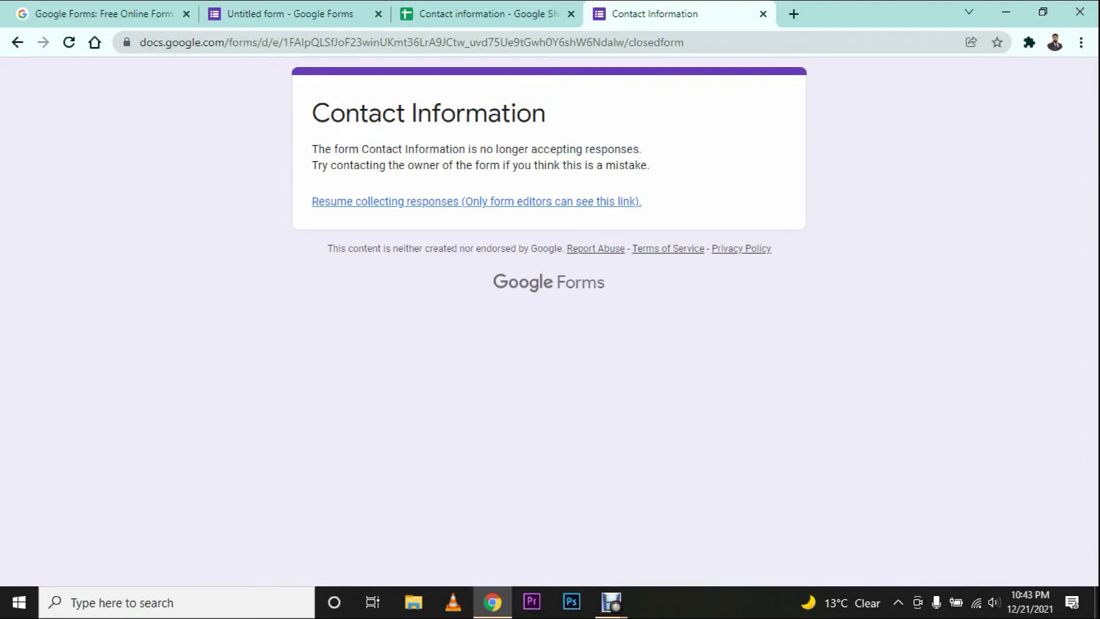
left_click(290, 14)
left_click(676, 14)
key("F5")
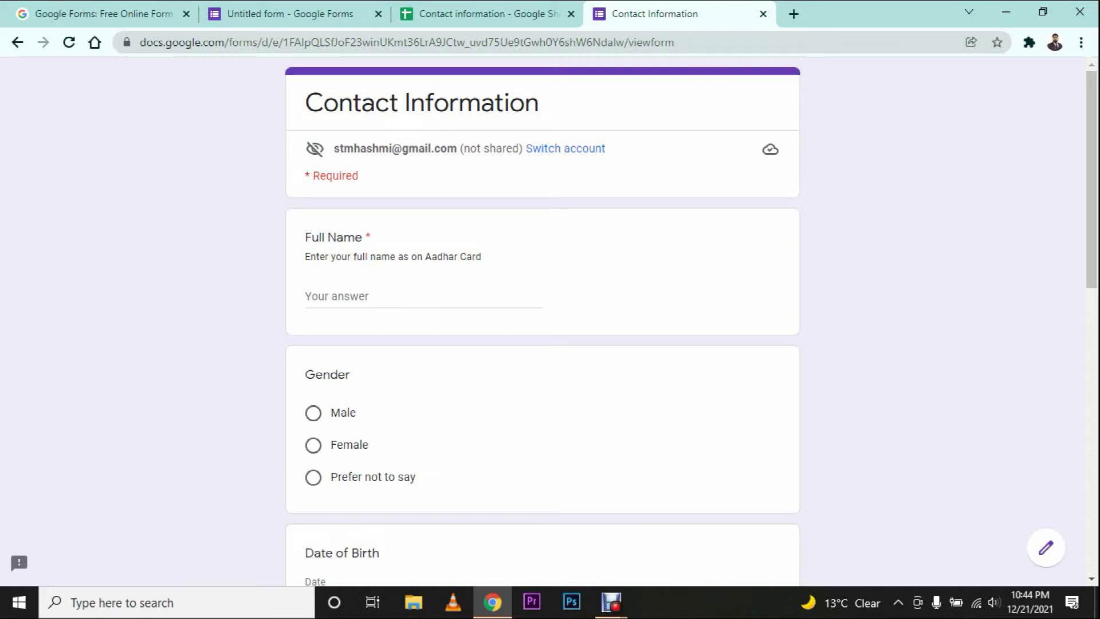
left_click(290, 13)
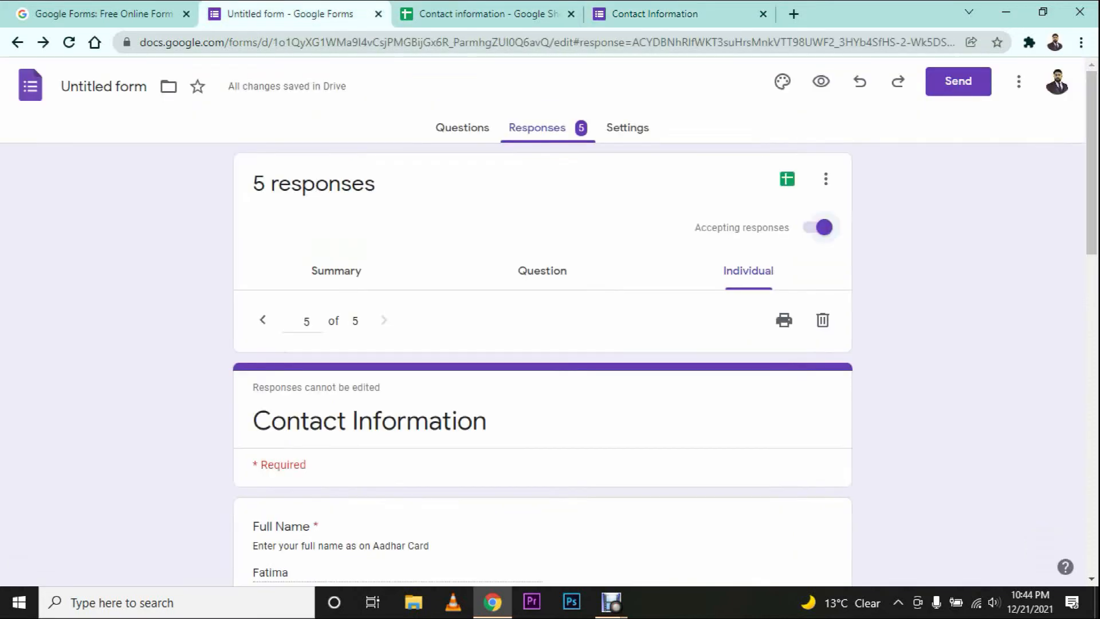
left_click(826, 179)
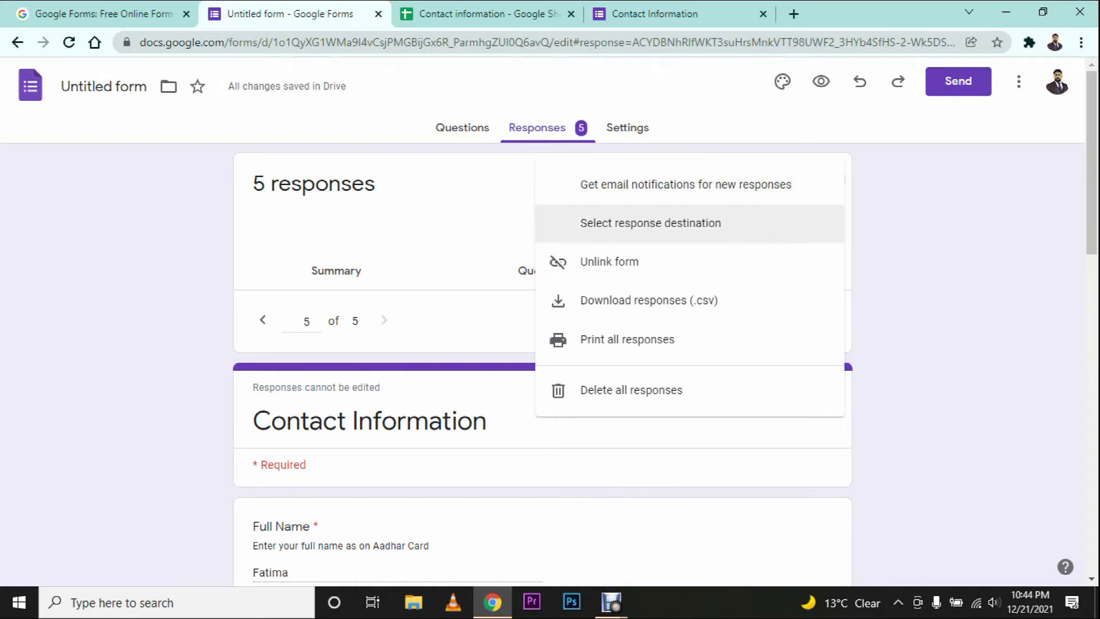
left_click(651, 223)
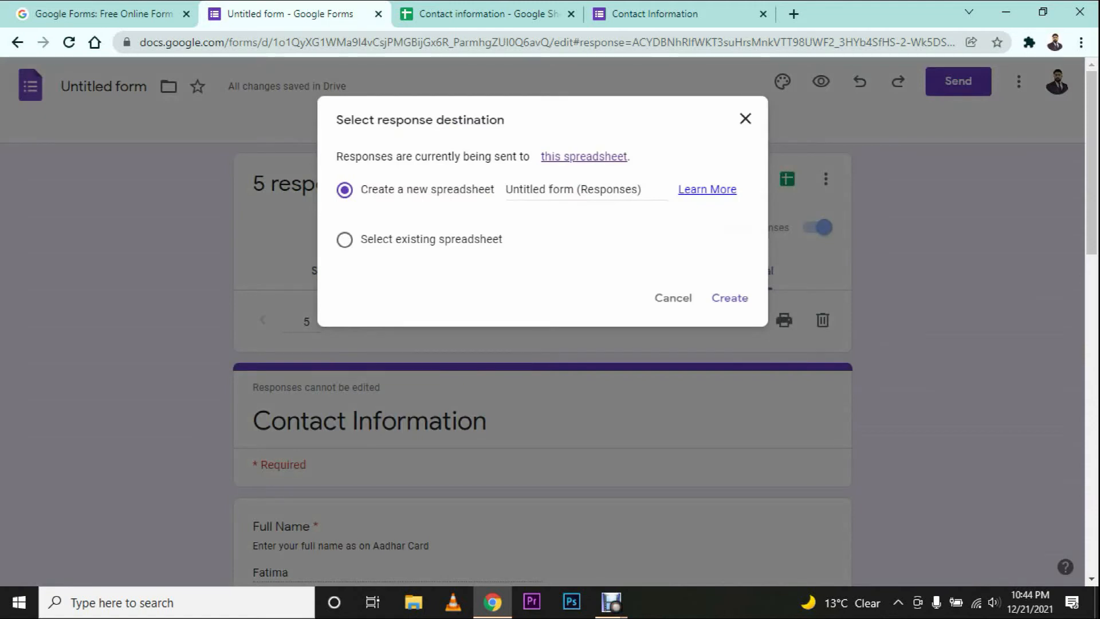
left_click(746, 119)
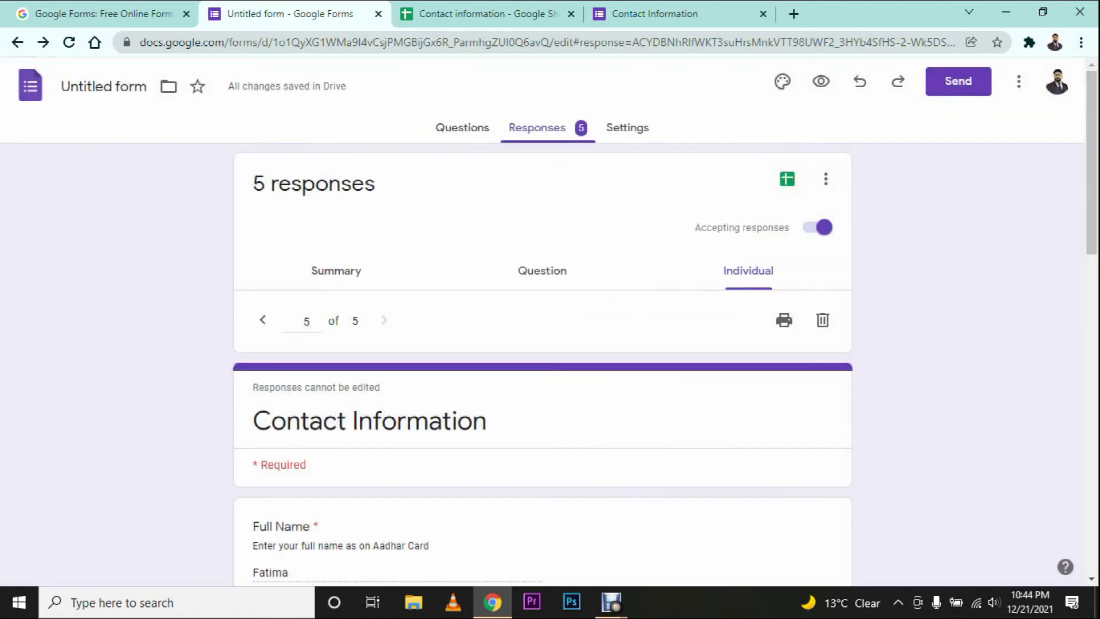
left_click(826, 179)
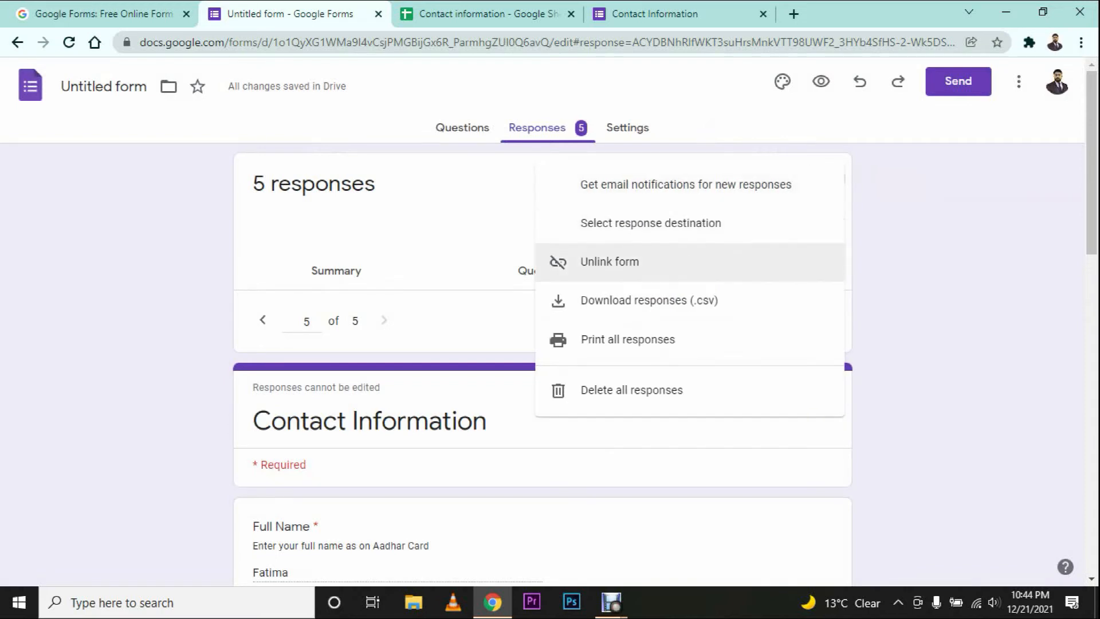
left_click(634, 262)
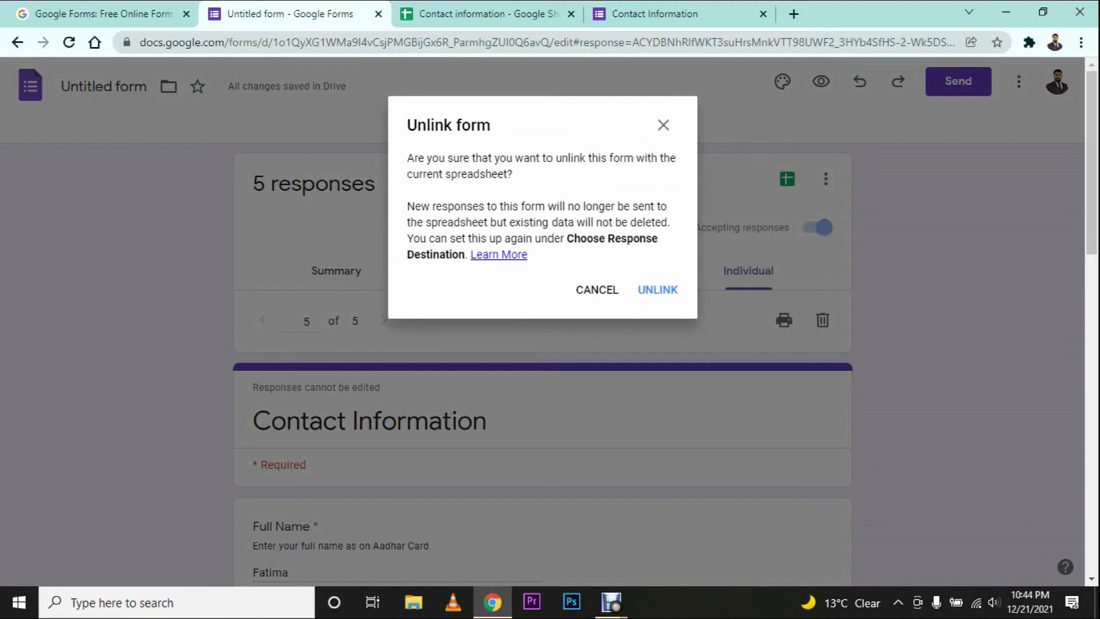
left_click(663, 125)
left_click(825, 179)
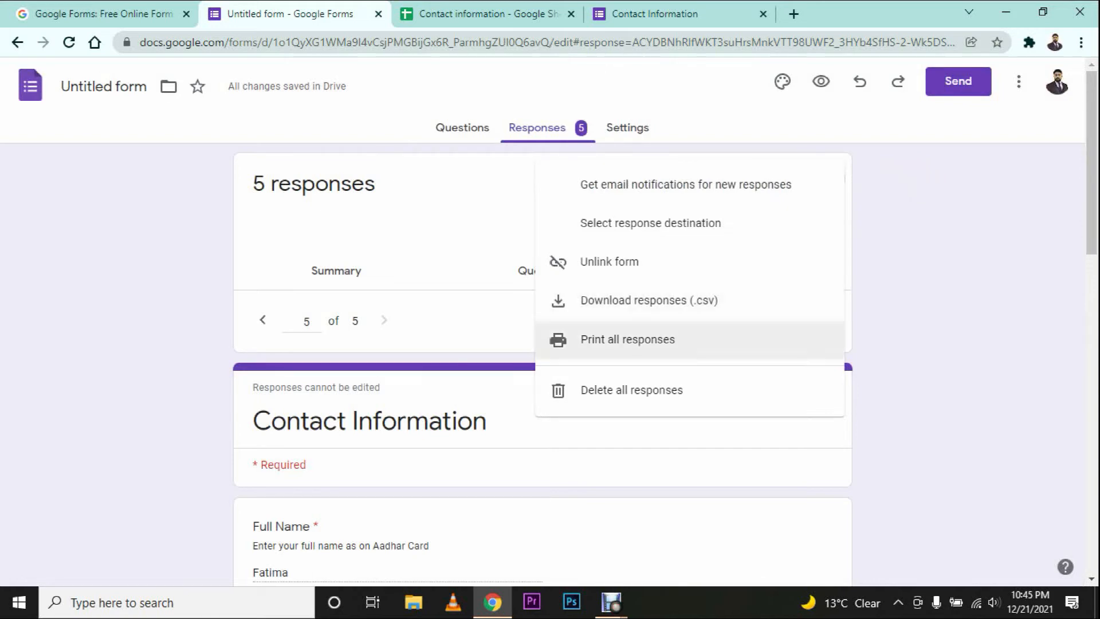
key("Return")
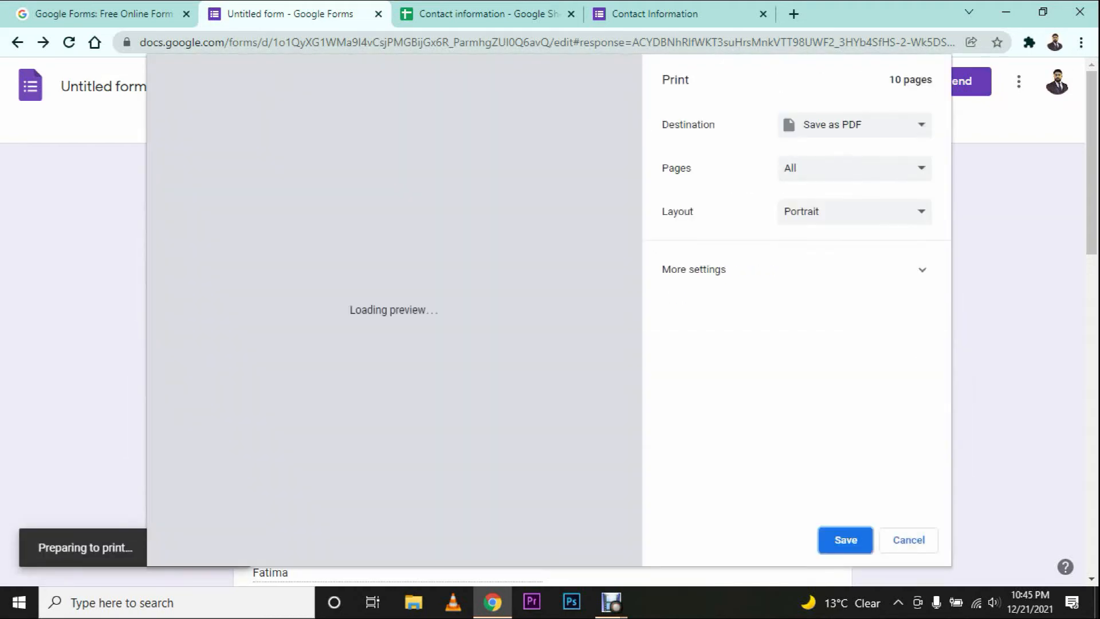
scroll(394, 310, "down", 20)
scroll(387, 309, "up", 20)
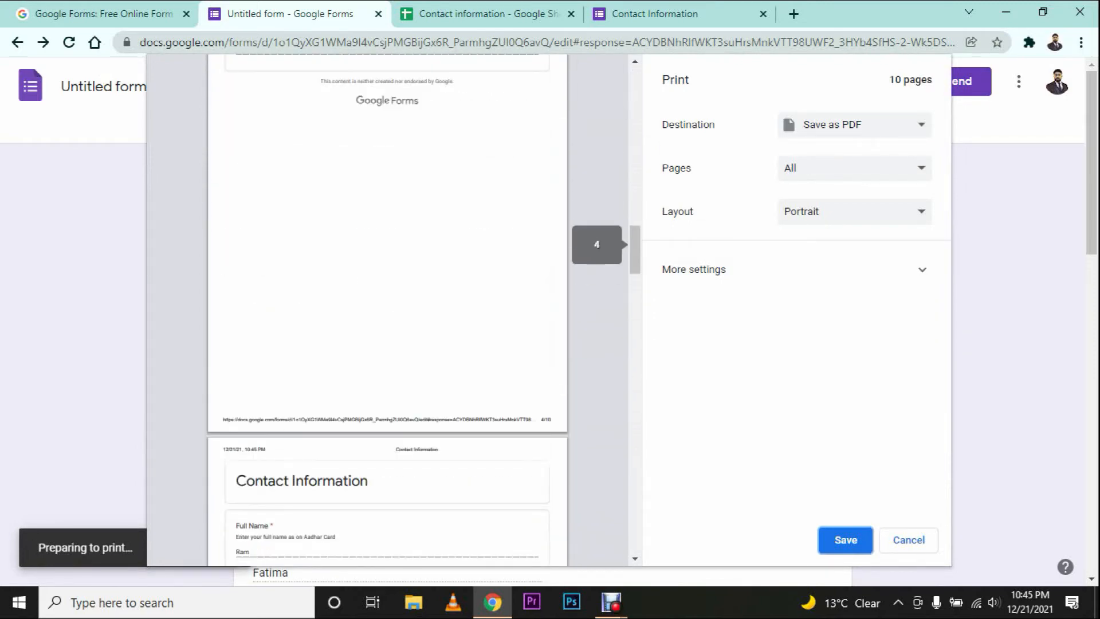
key("Escape")
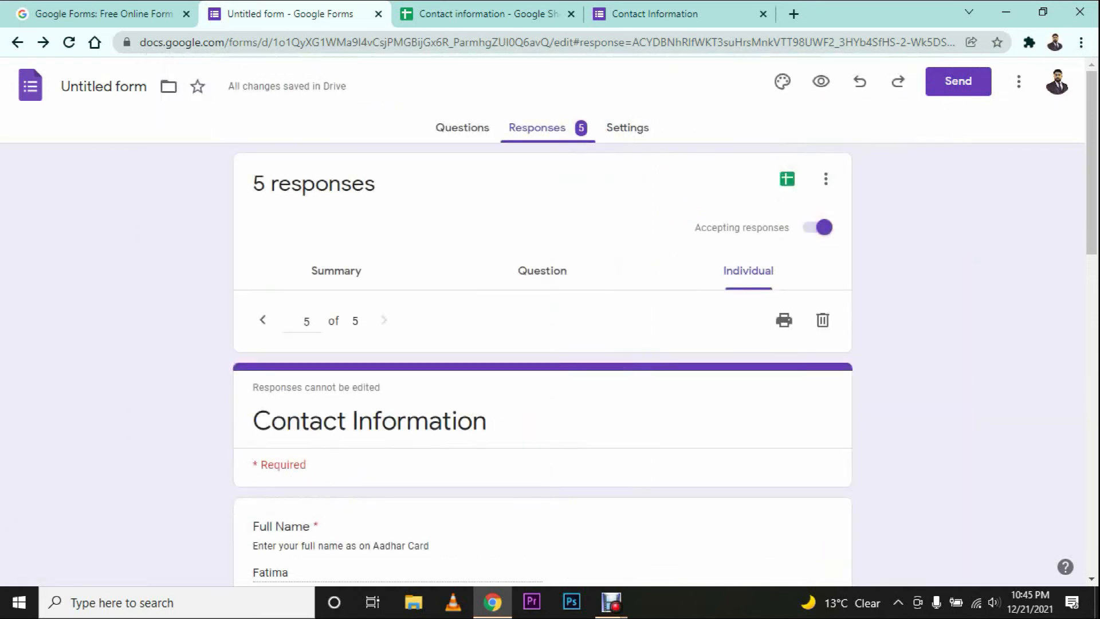
left_click(826, 179)
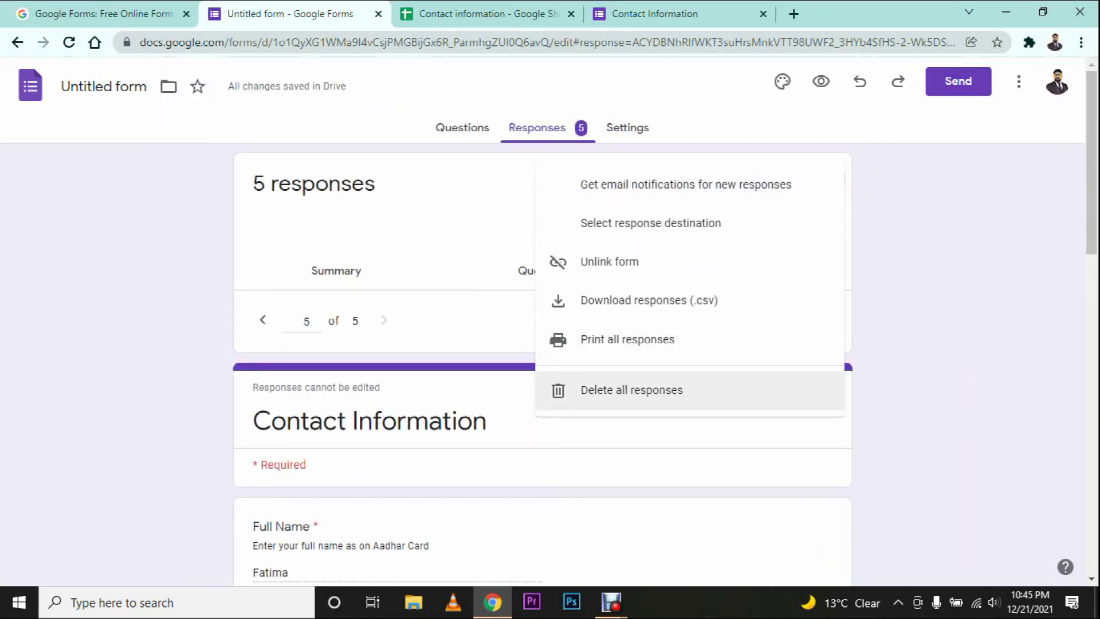
key("Escape")
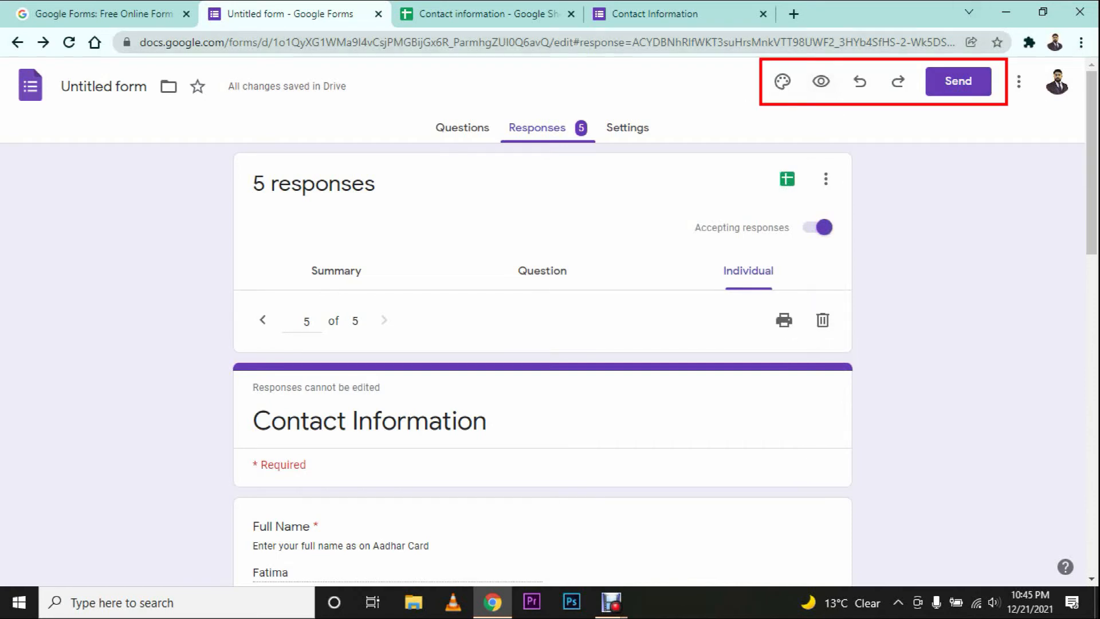
Step: In theme options, try the blue, light blue, cyan, teal and green theme colours
left_click(783, 81)
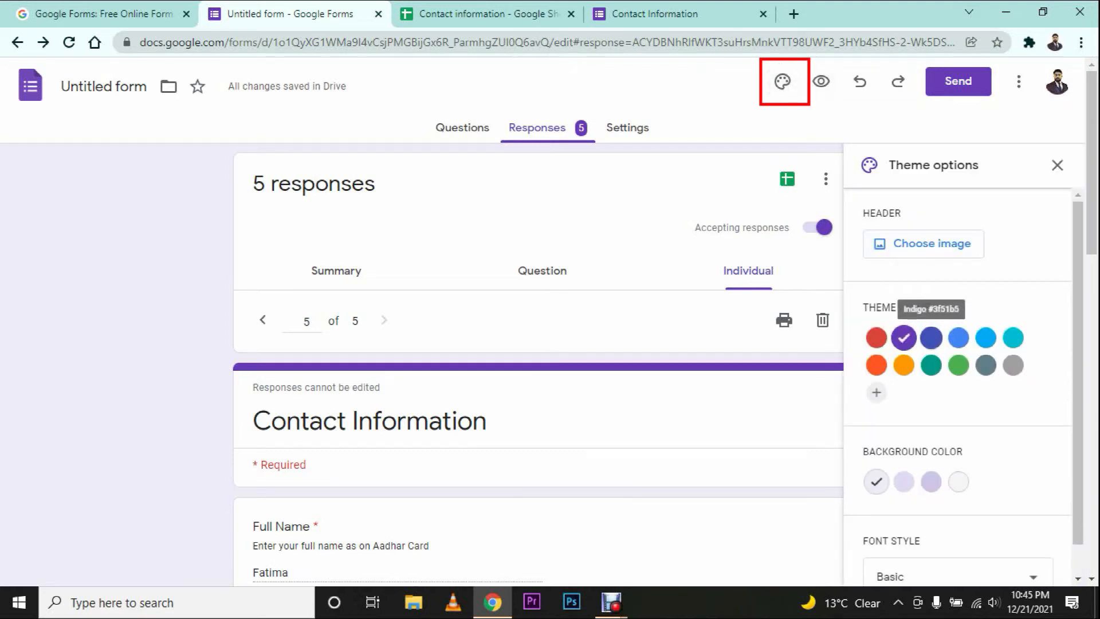
left_click(959, 337)
left_click(985, 337)
left_click(1014, 337)
left_click(931, 365)
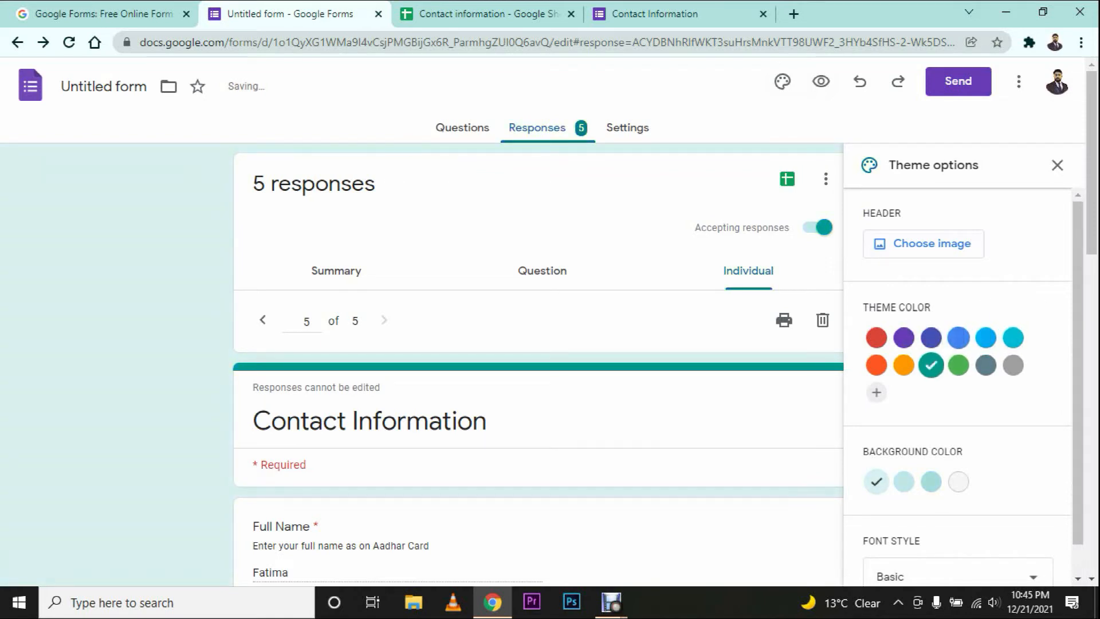
left_click(958, 365)
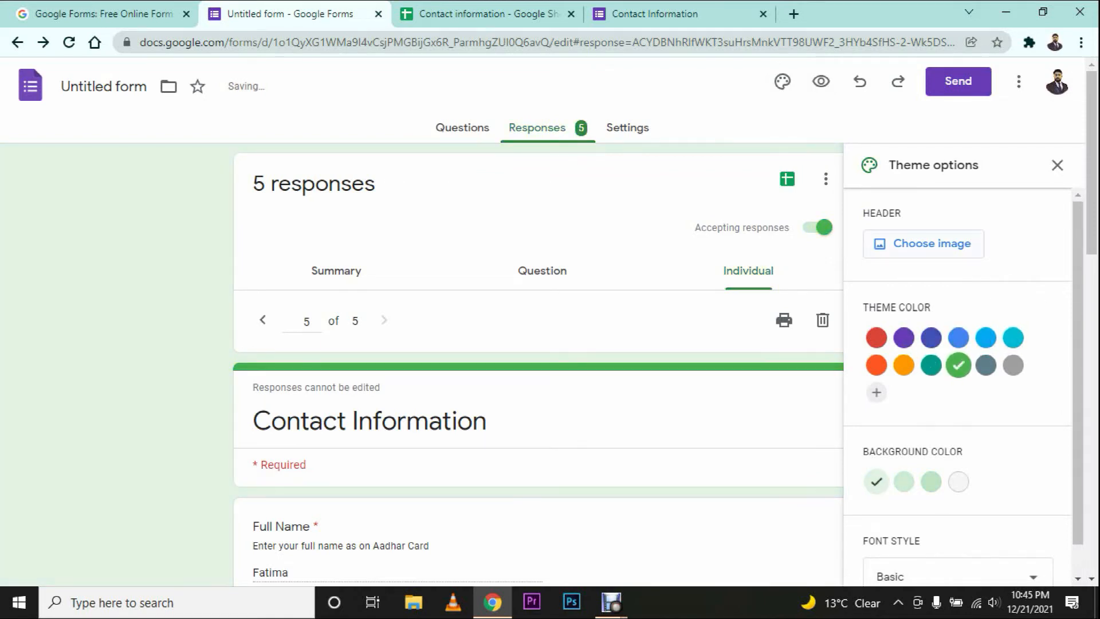
Step: Insert the Birthday balloons header image and set the theme colour to pink
left_click(932, 243)
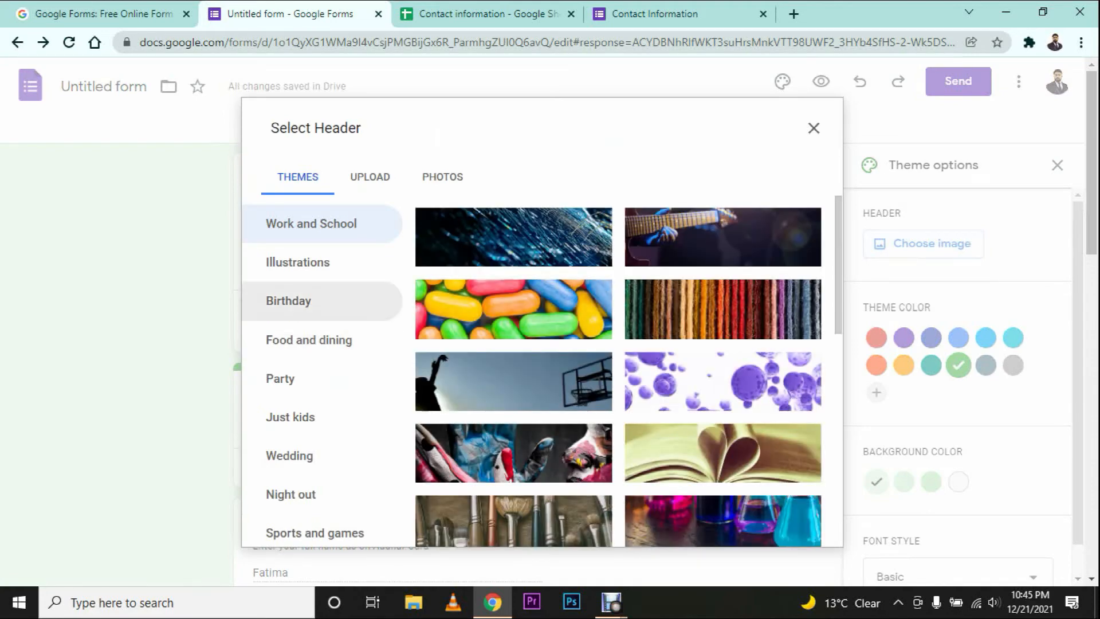
left_click(288, 301)
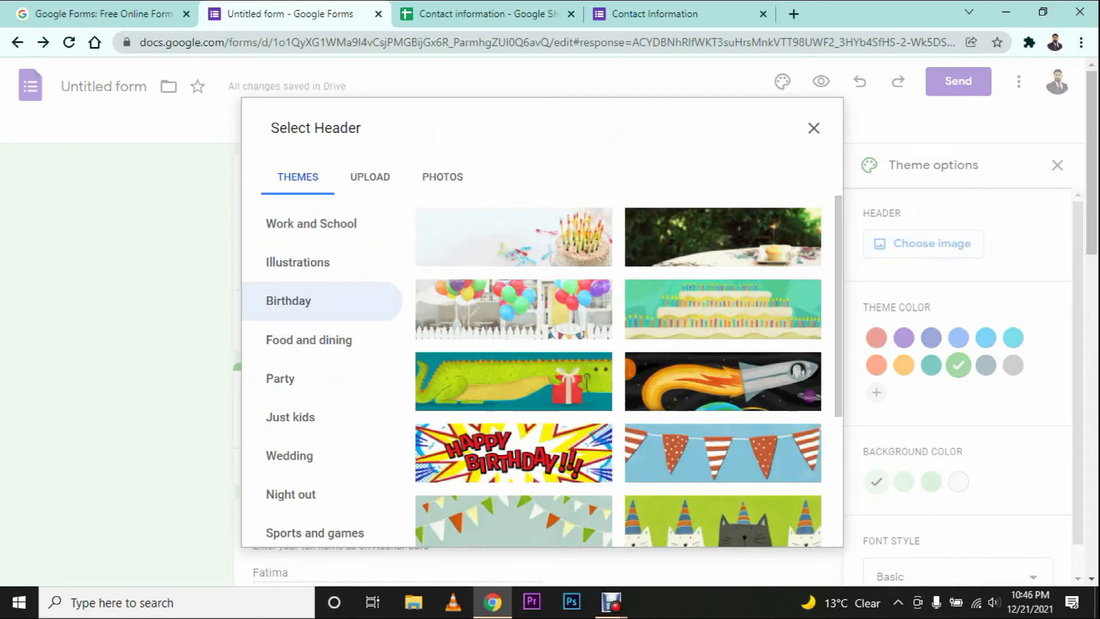
left_click(514, 310)
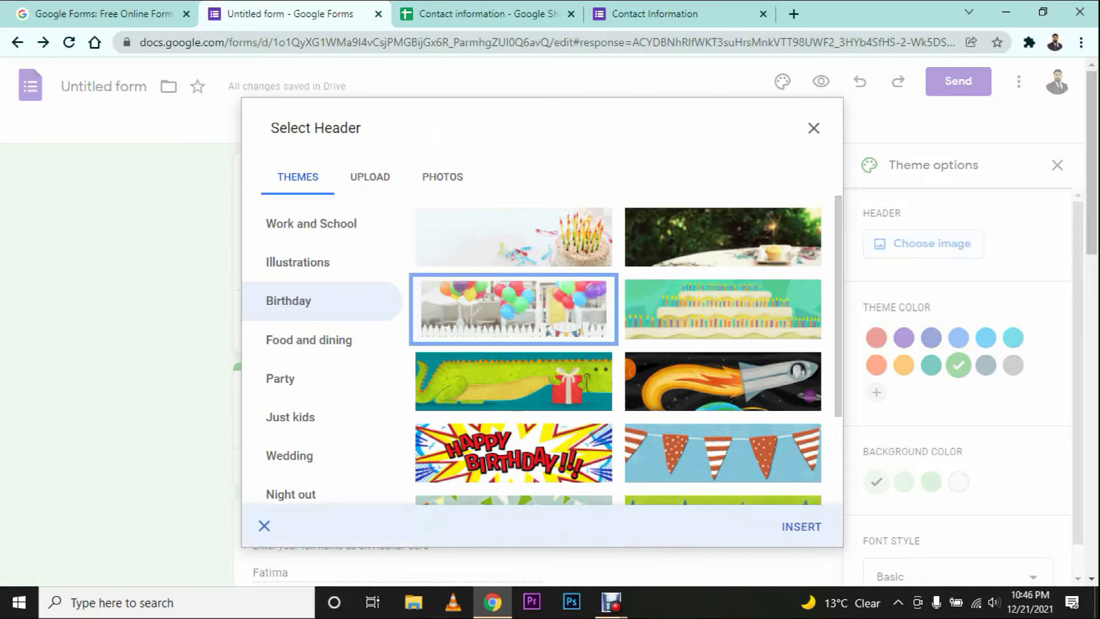
left_click(800, 527)
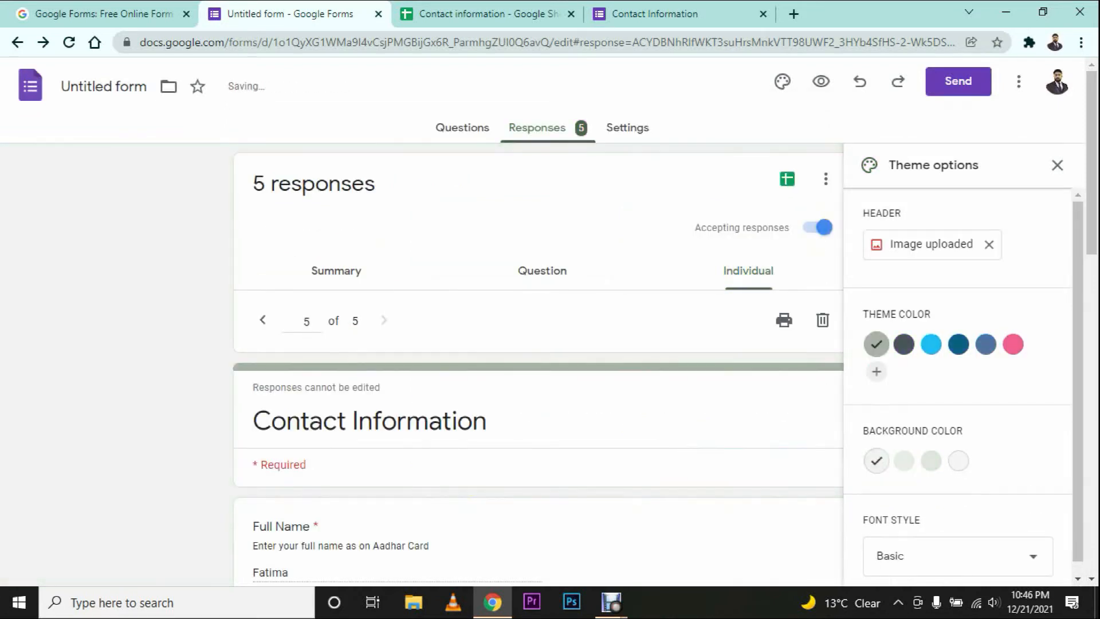
left_click(931, 344)
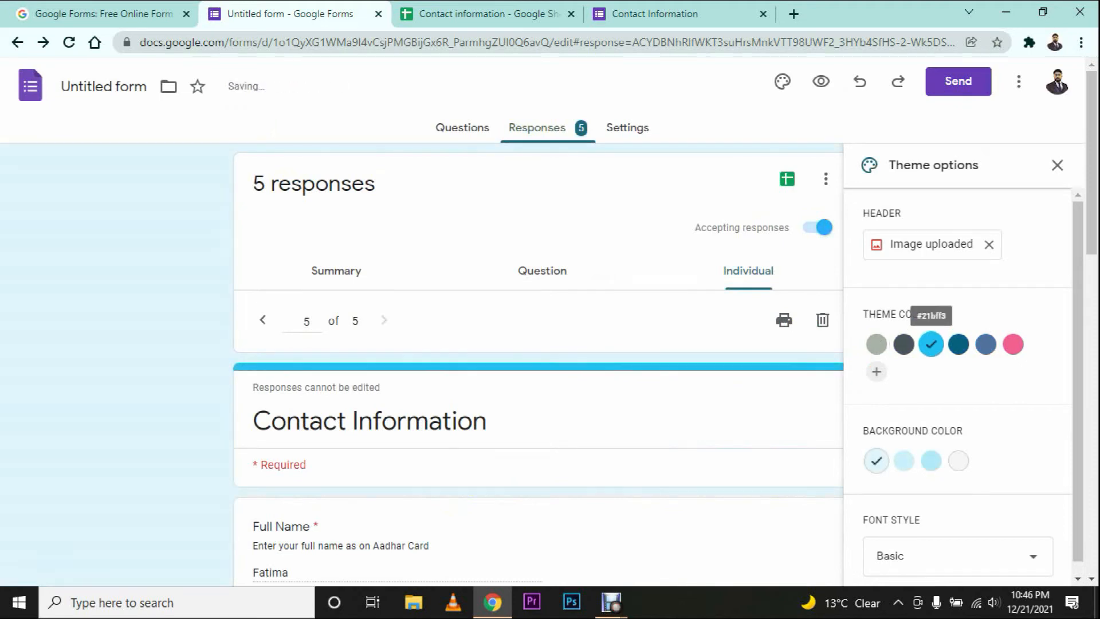
left_click(1013, 344)
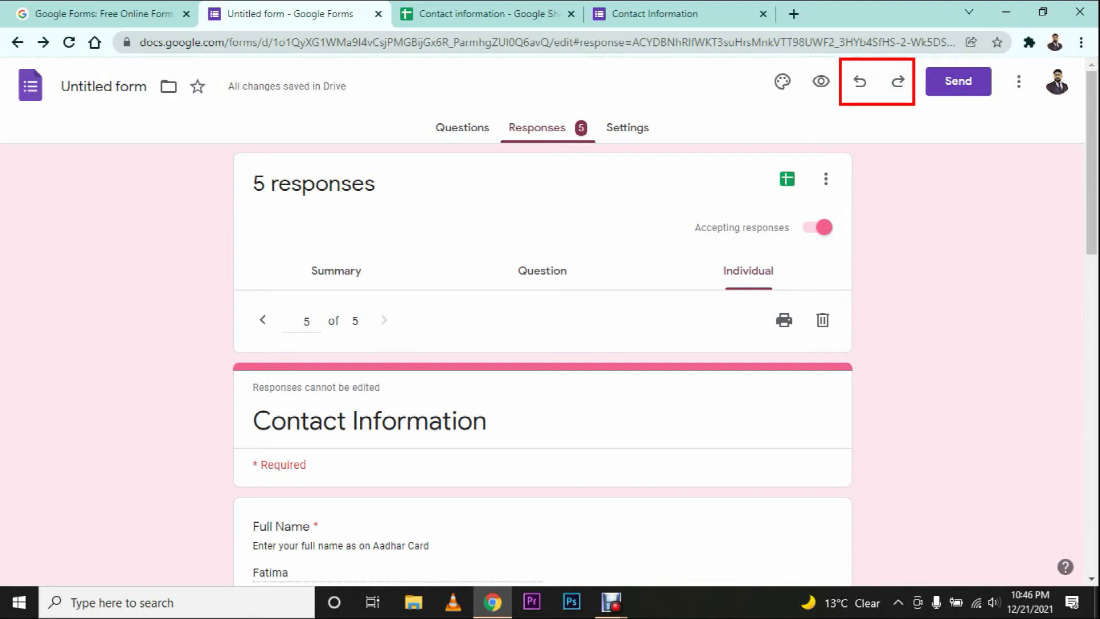
scroll(542, 364, "down", 1)
scroll(542, 365, "down", 4)
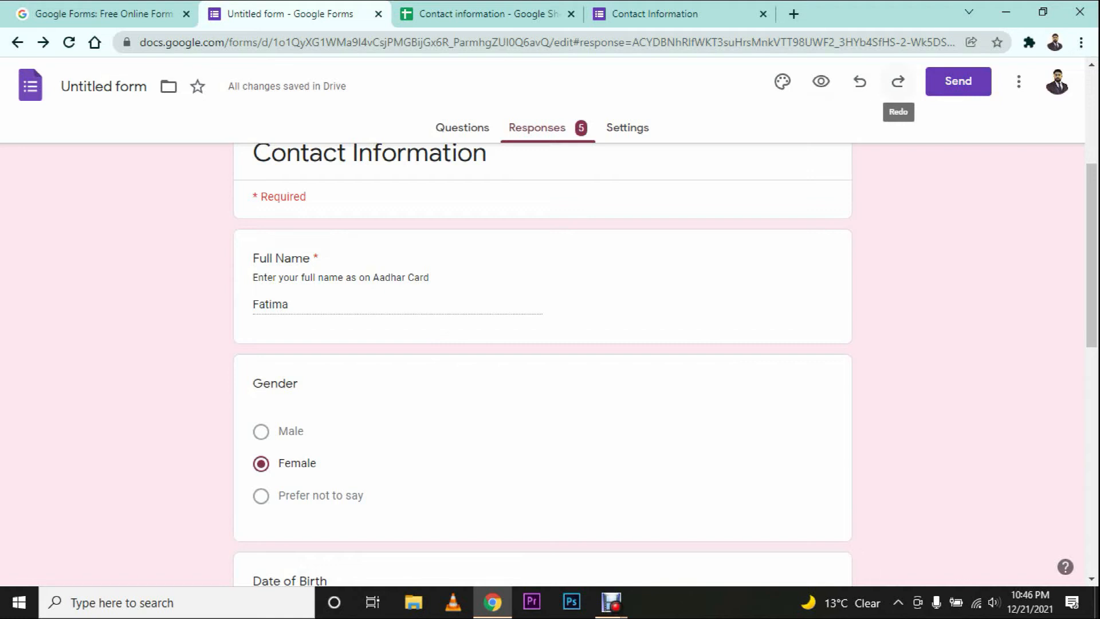
left_click(1018, 81)
left_click(1018, 81)
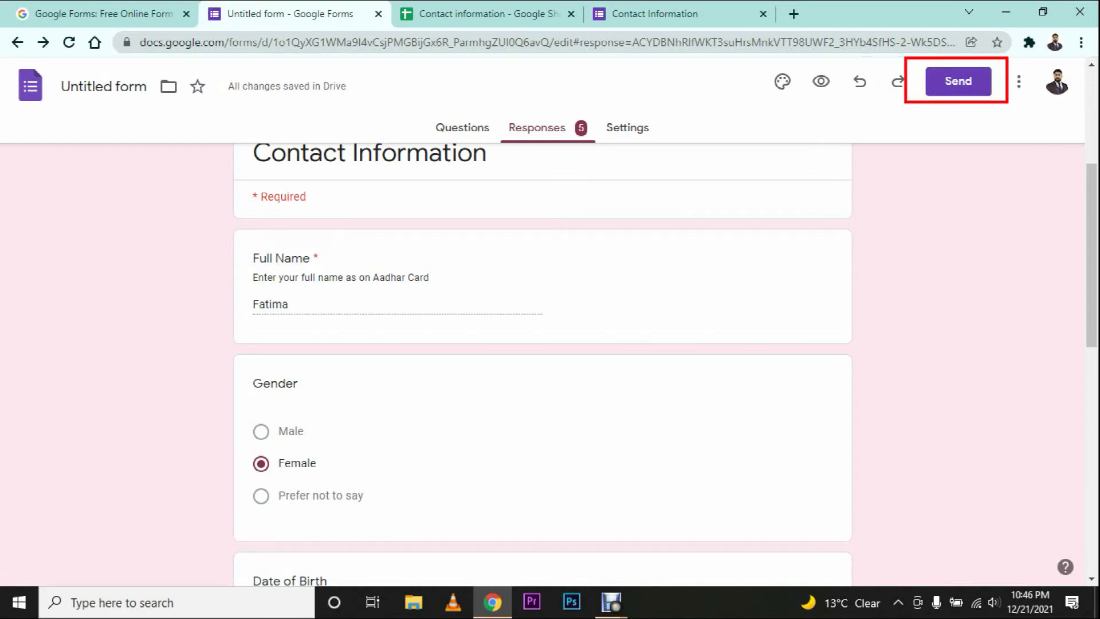
Step: View the form's shareable link and embed HTML code in the Send dialog
left_click(958, 81)
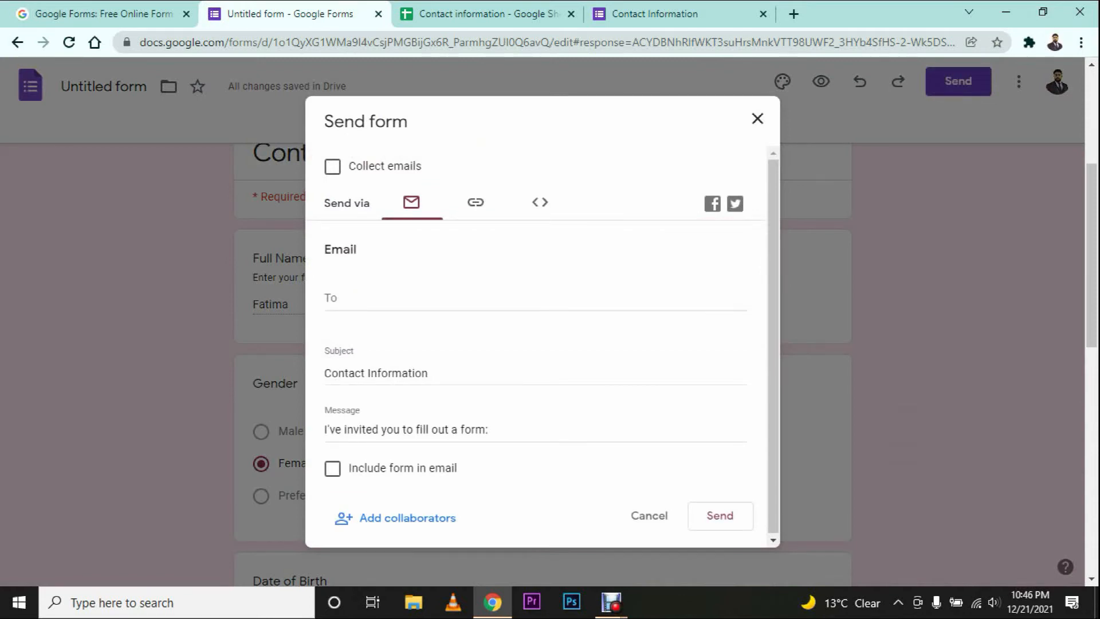
left_click(476, 202)
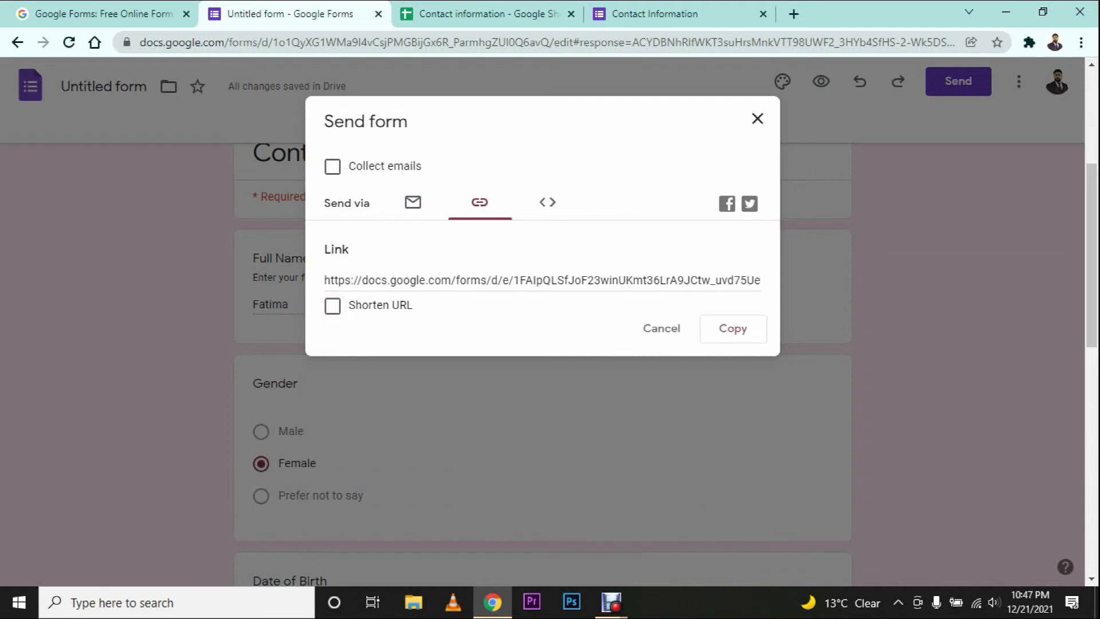
left_click(547, 202)
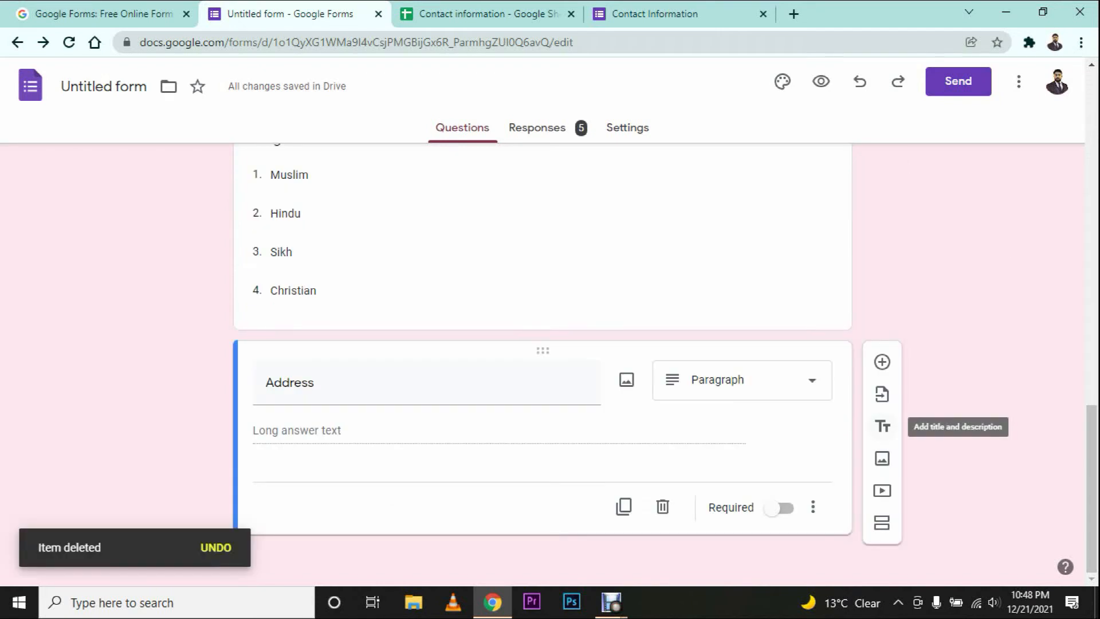
scroll(543, 344, "up", 10)
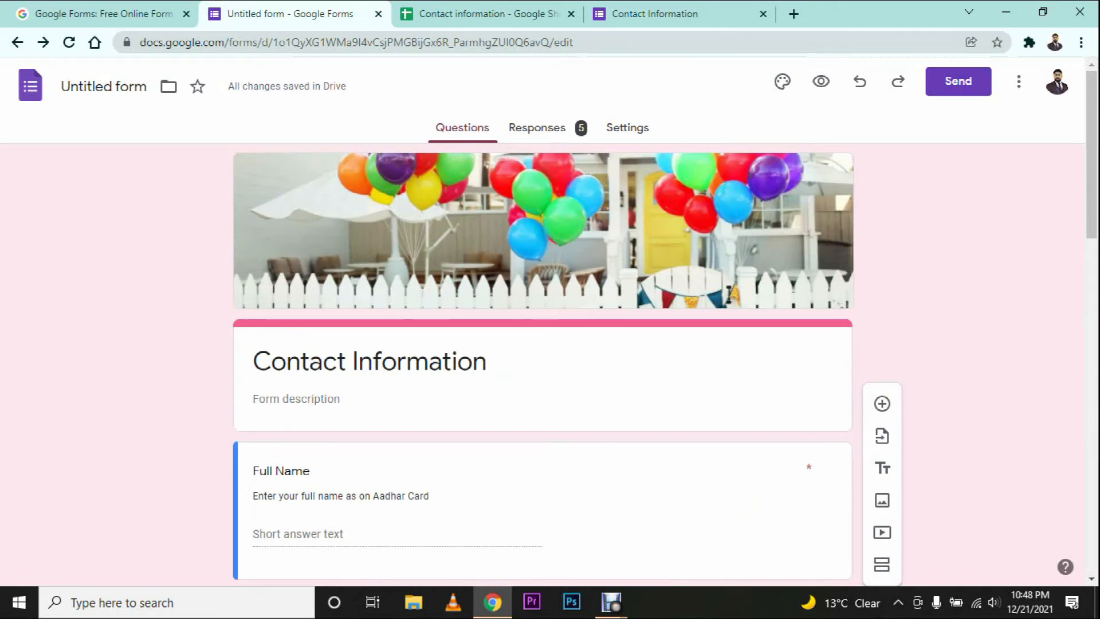
scroll(882, 469, "down", 10)
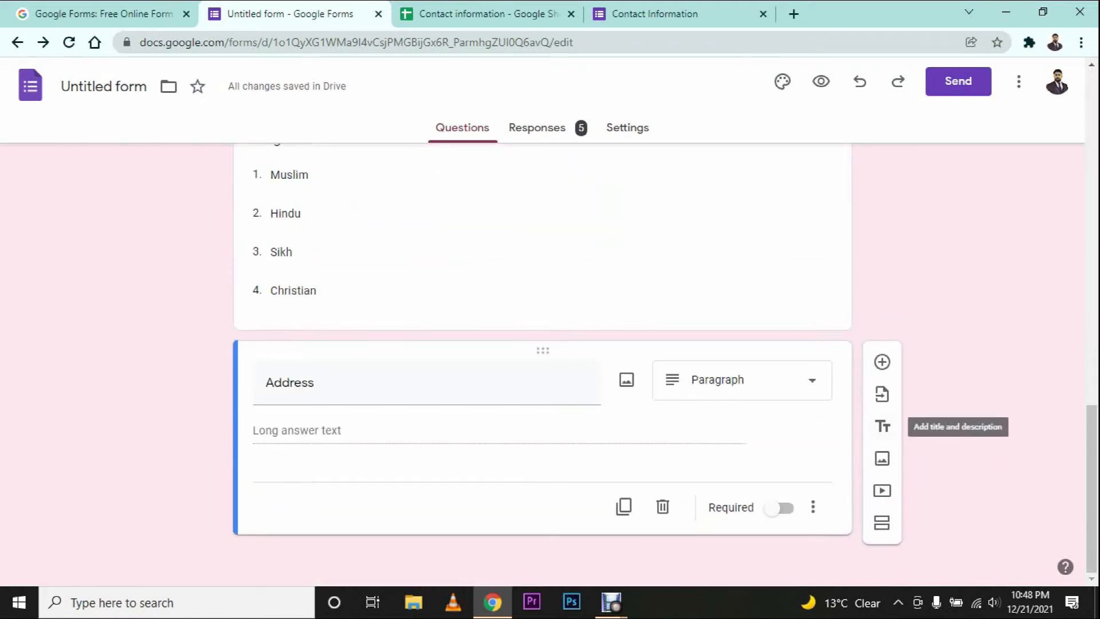
left_click(882, 426)
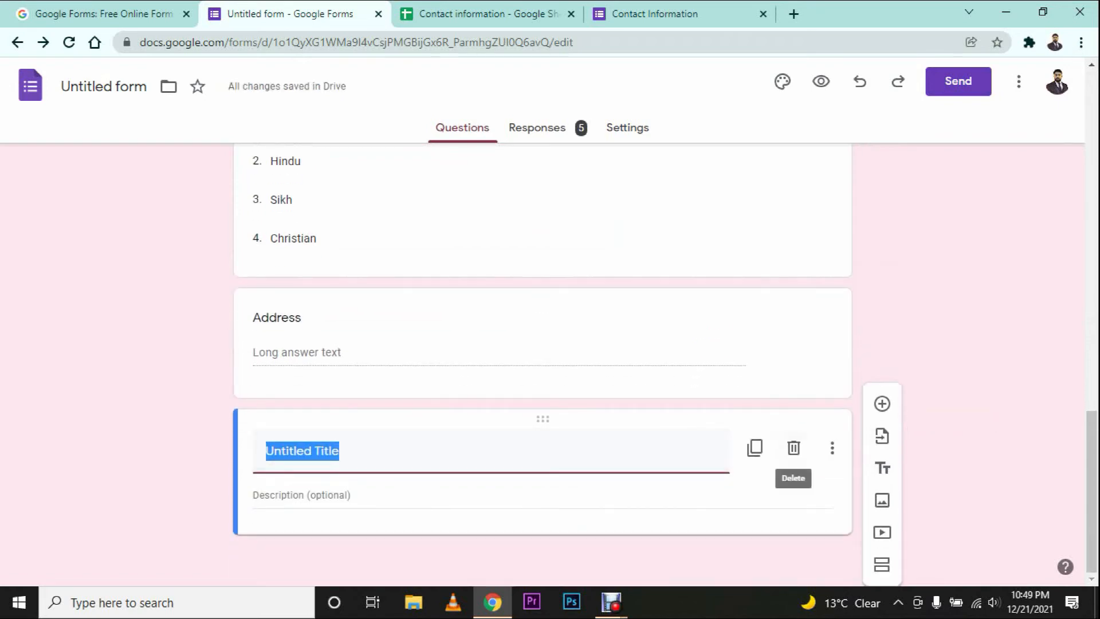
left_click(794, 448)
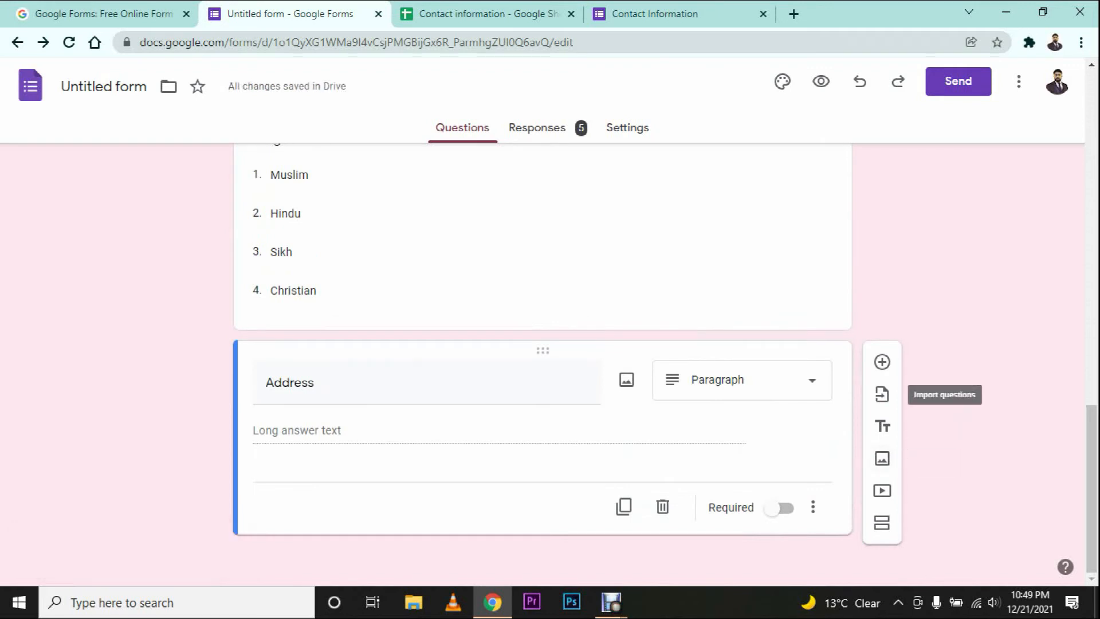
Step: Below Address, add the question 'Do you have passport' with Yes and No options
left_click(882, 361)
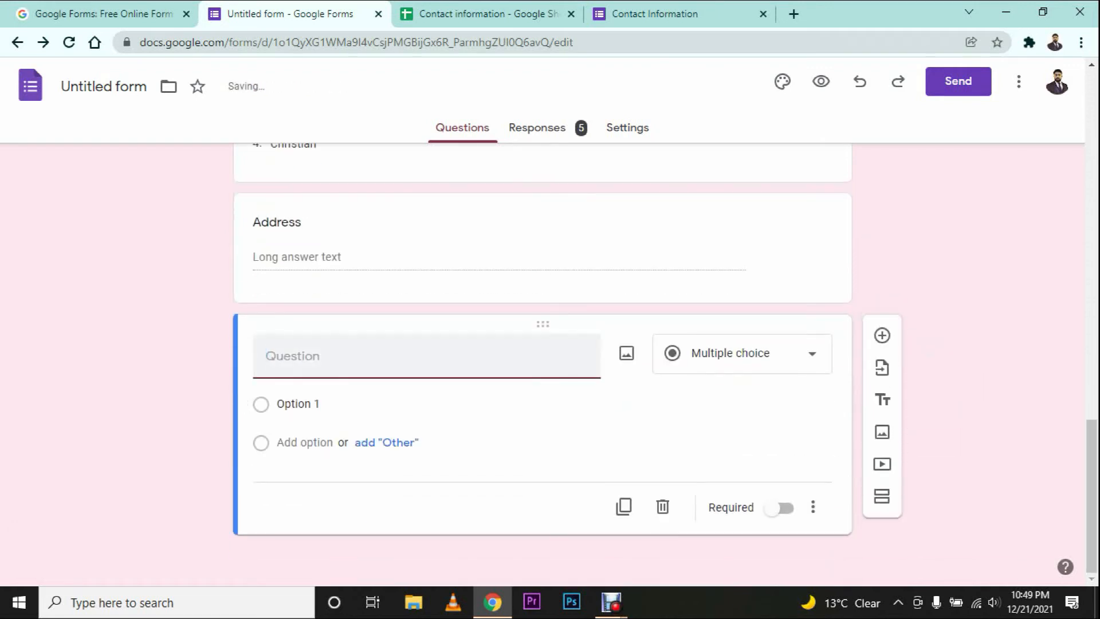
type("Do you have passport")
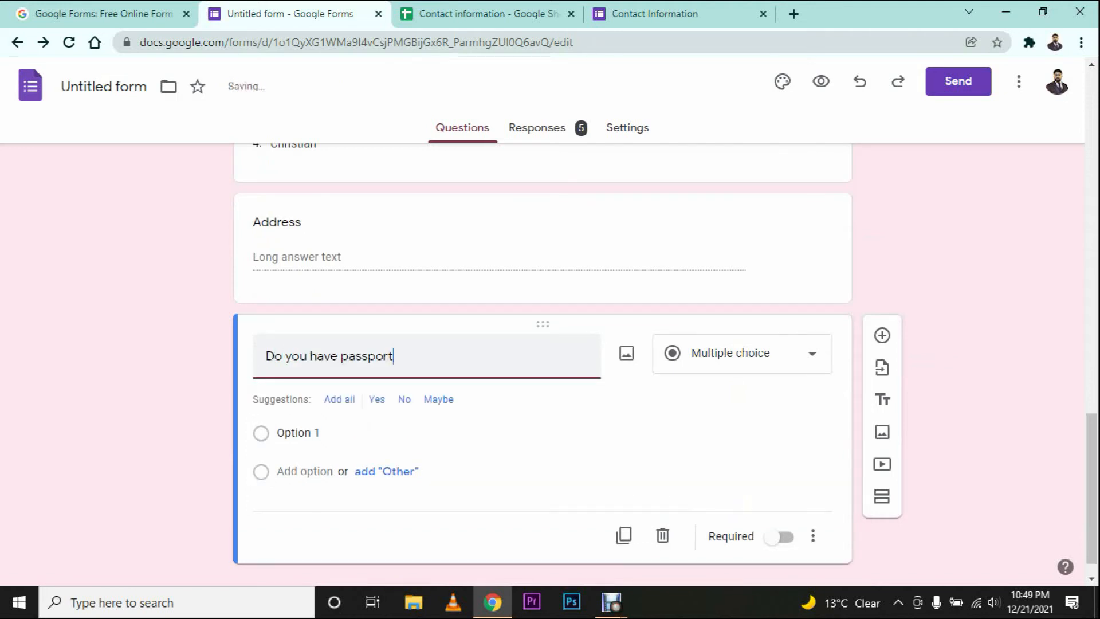
left_click(376, 399)
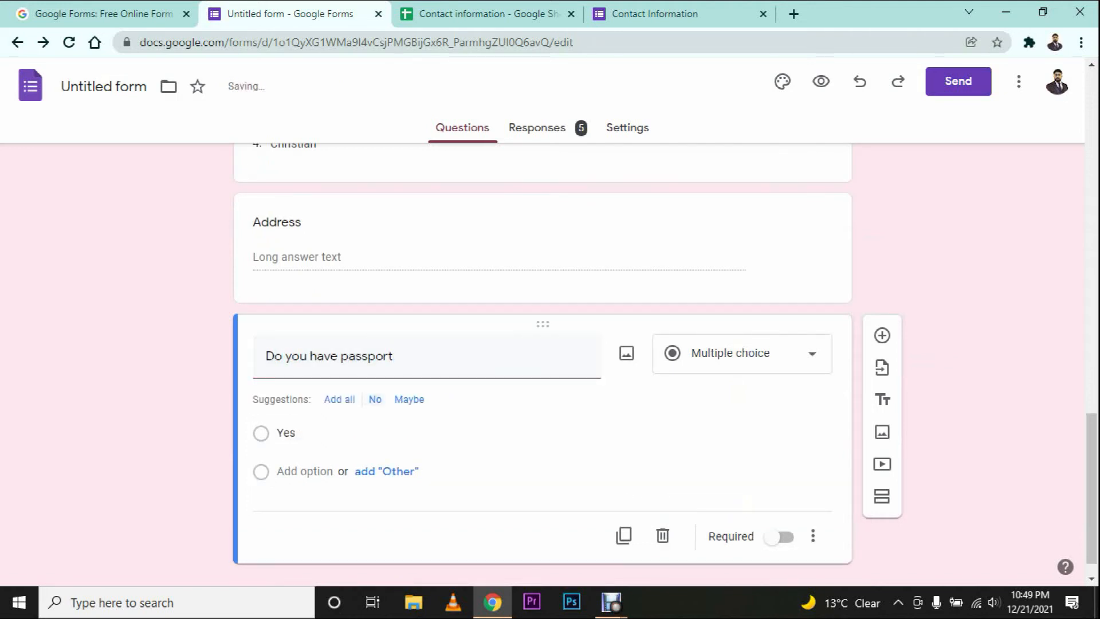
left_click(374, 400)
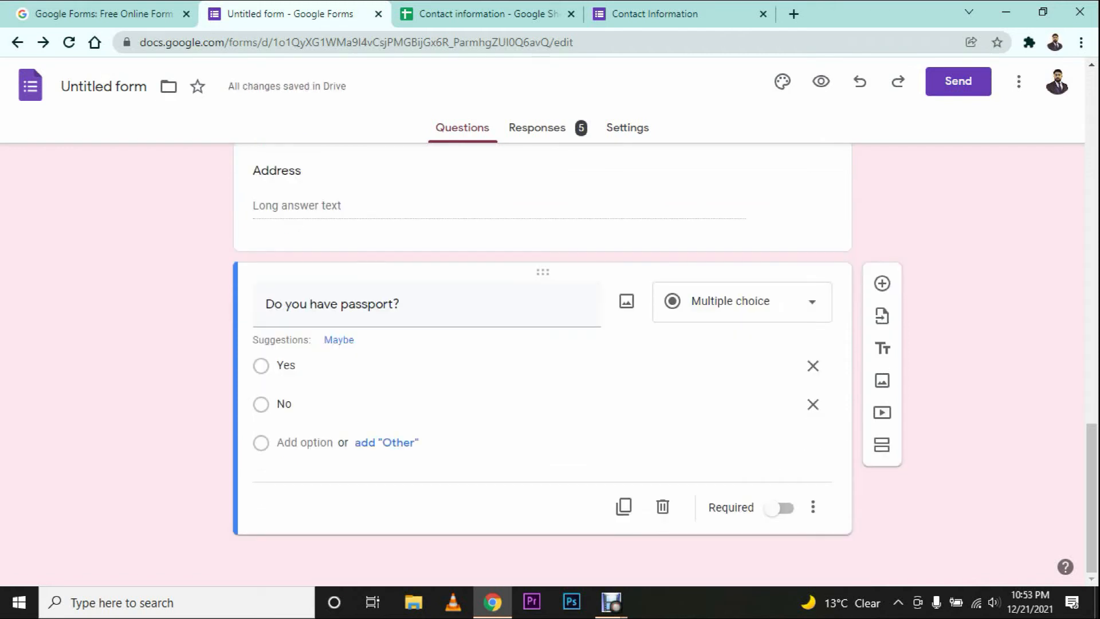
left_click(812, 506)
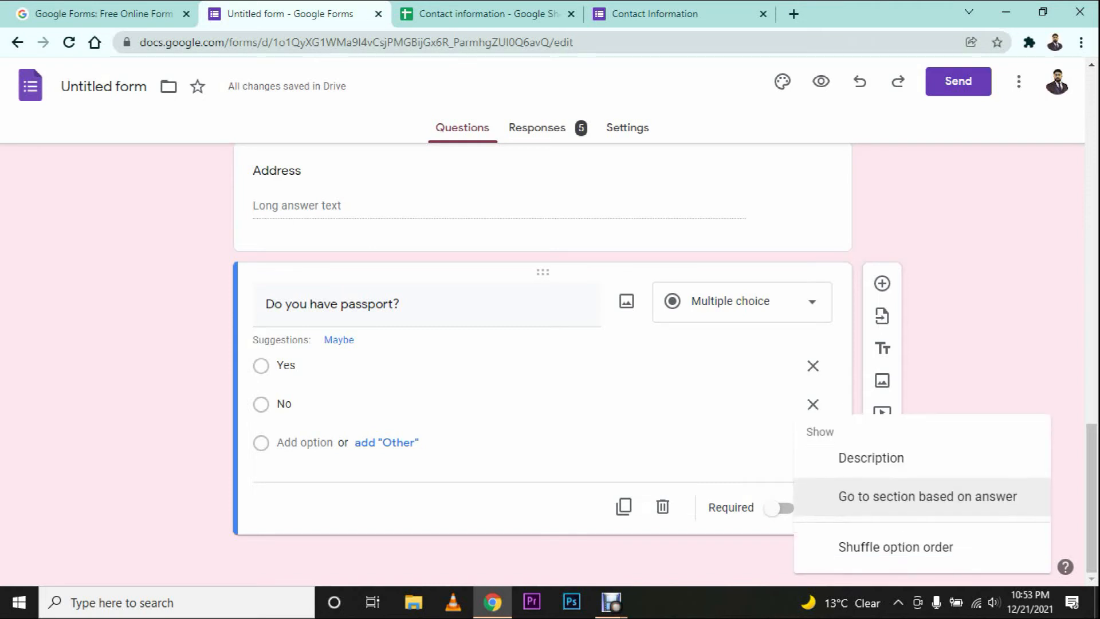
key("Escape")
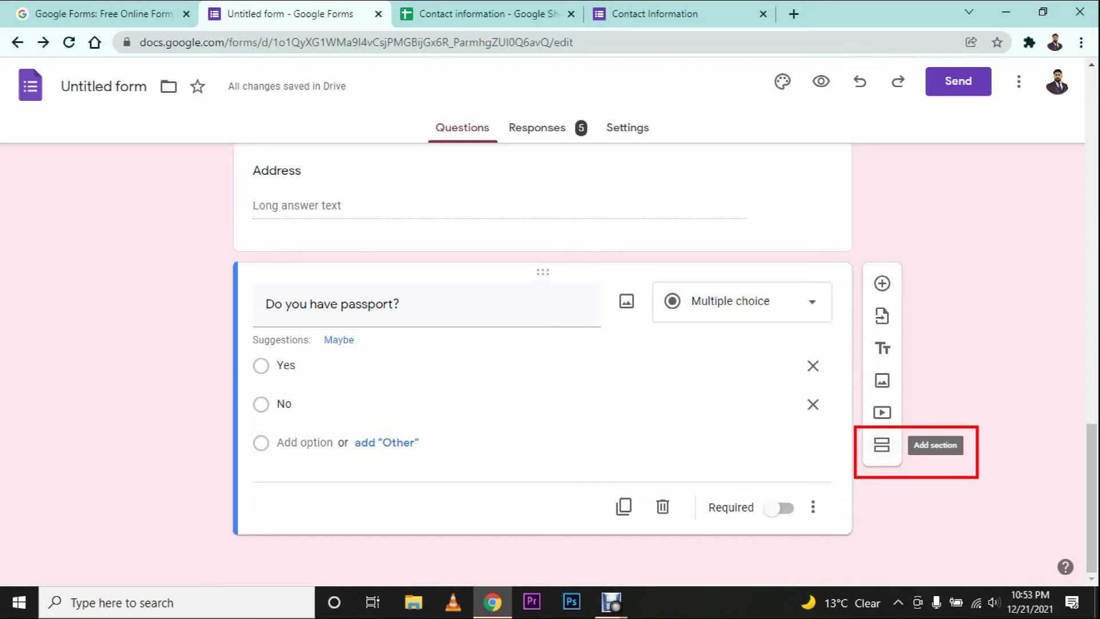
Step: Add a new section titled 'Documents' after the passport question
left_click(882, 445)
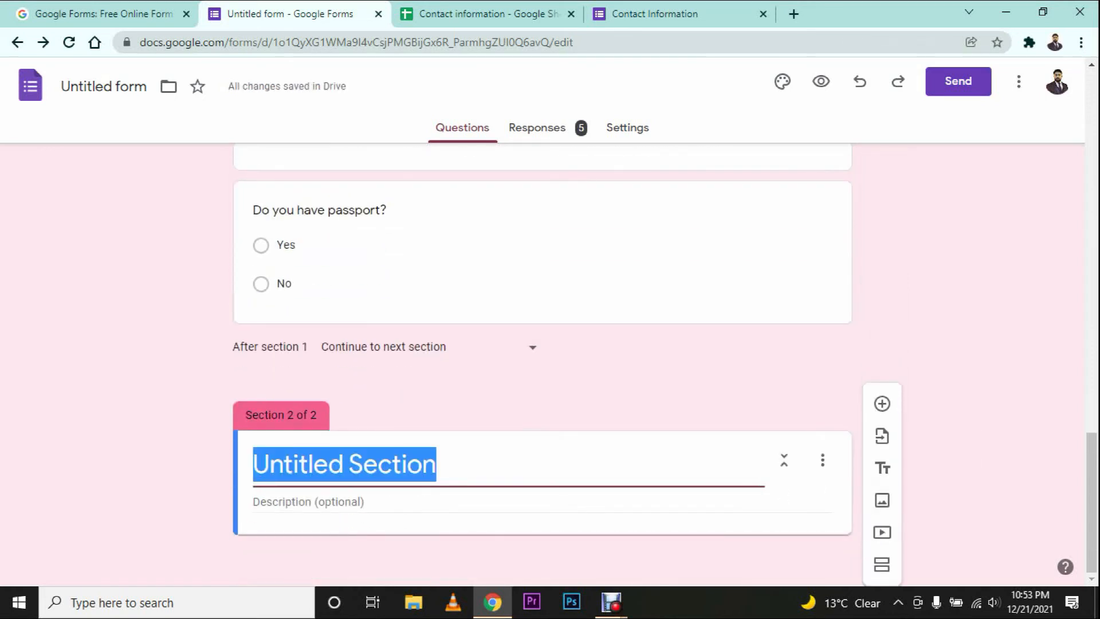
type("Documents")
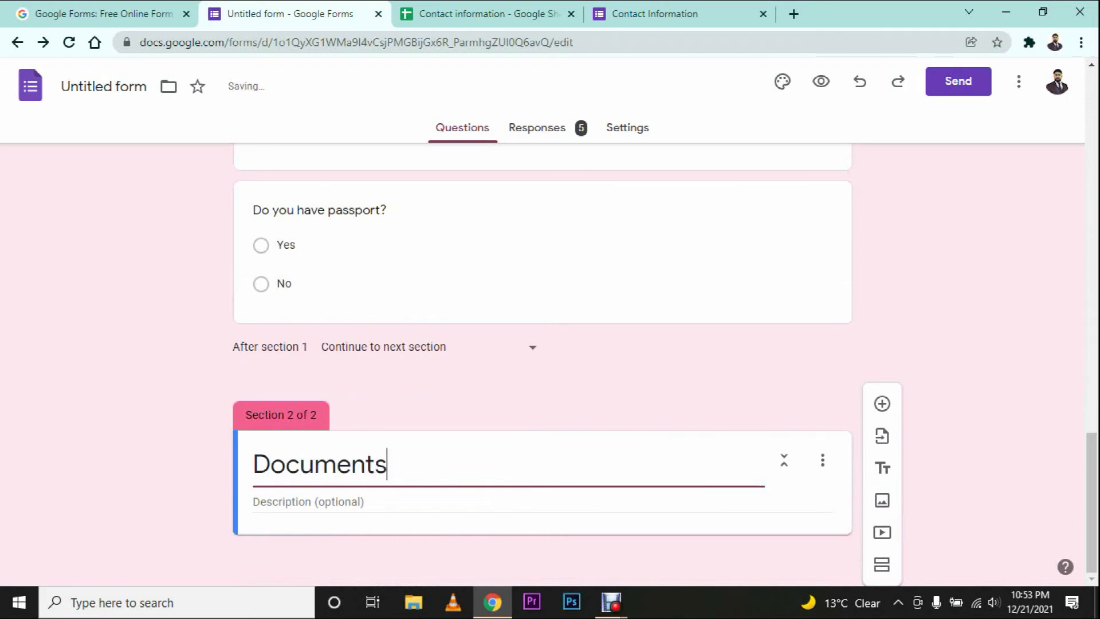
key("Return")
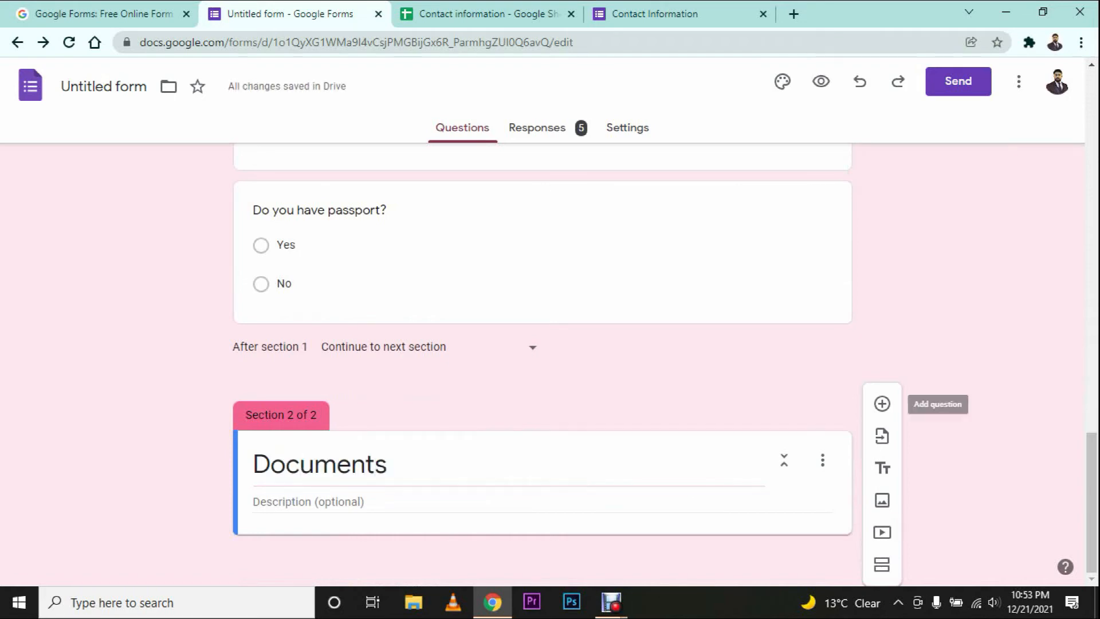
Step: Add the question 'Passport first page image' to the Documents section
left_click(881, 403)
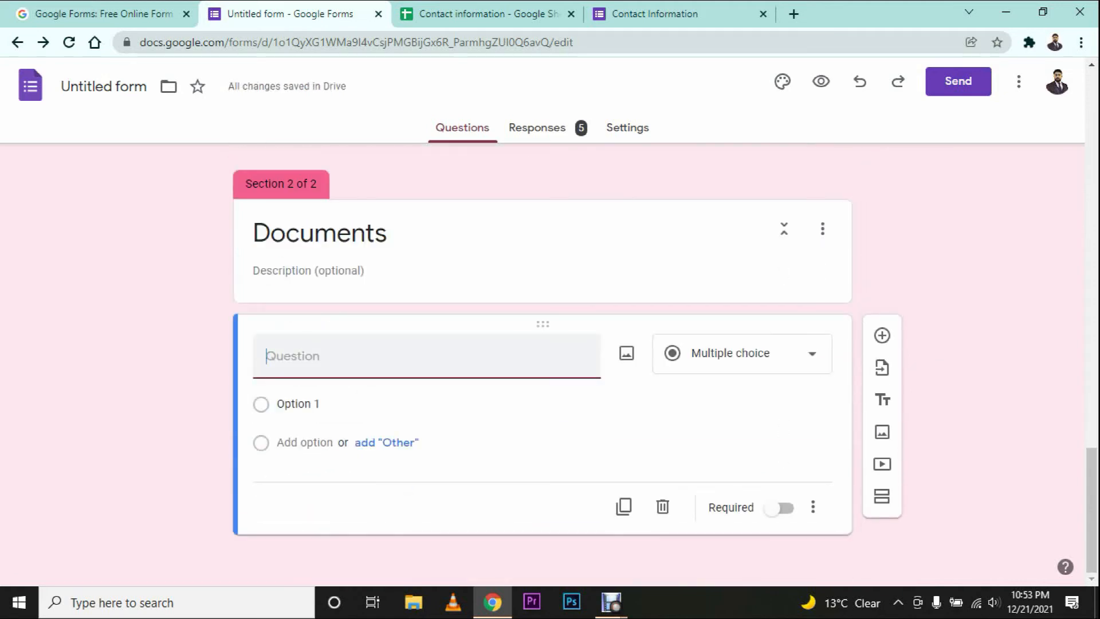
type("Passpor")
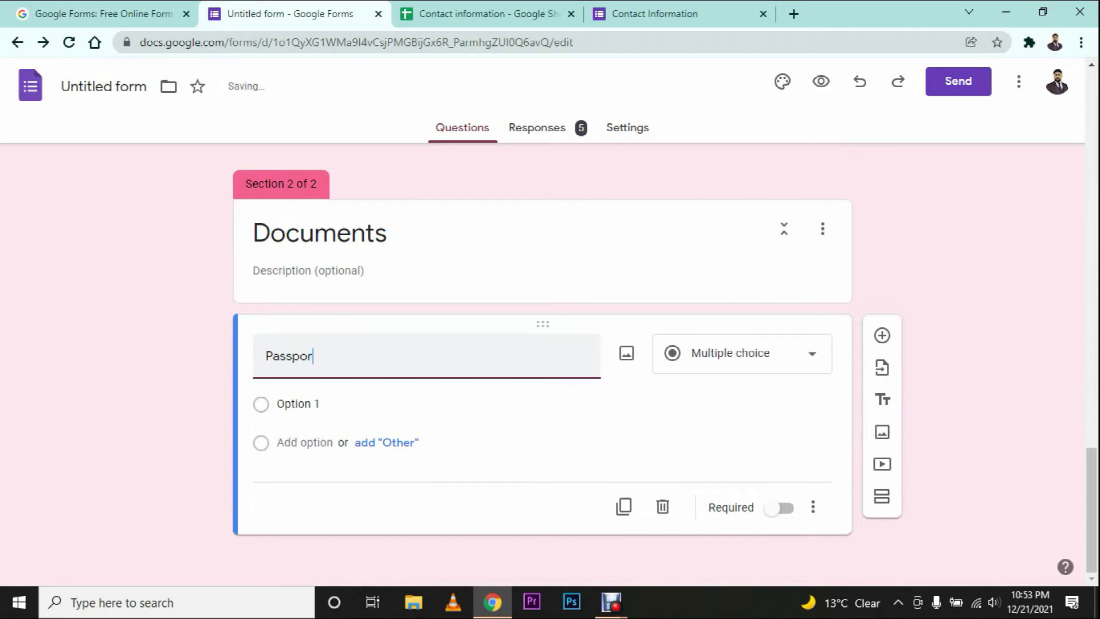
type("t first page image")
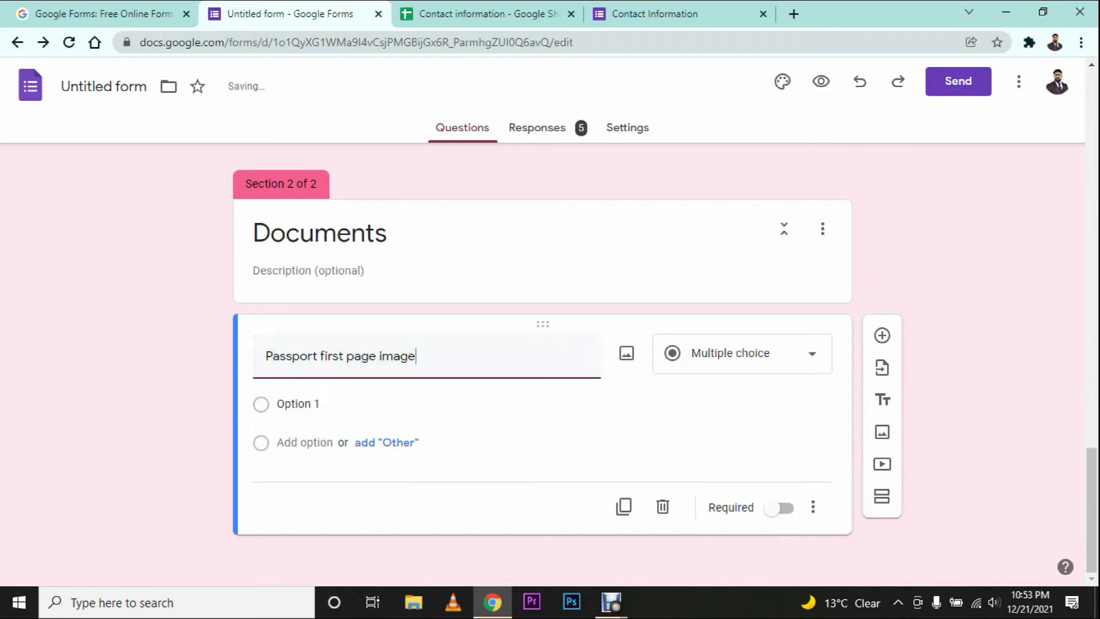
left_click(742, 353)
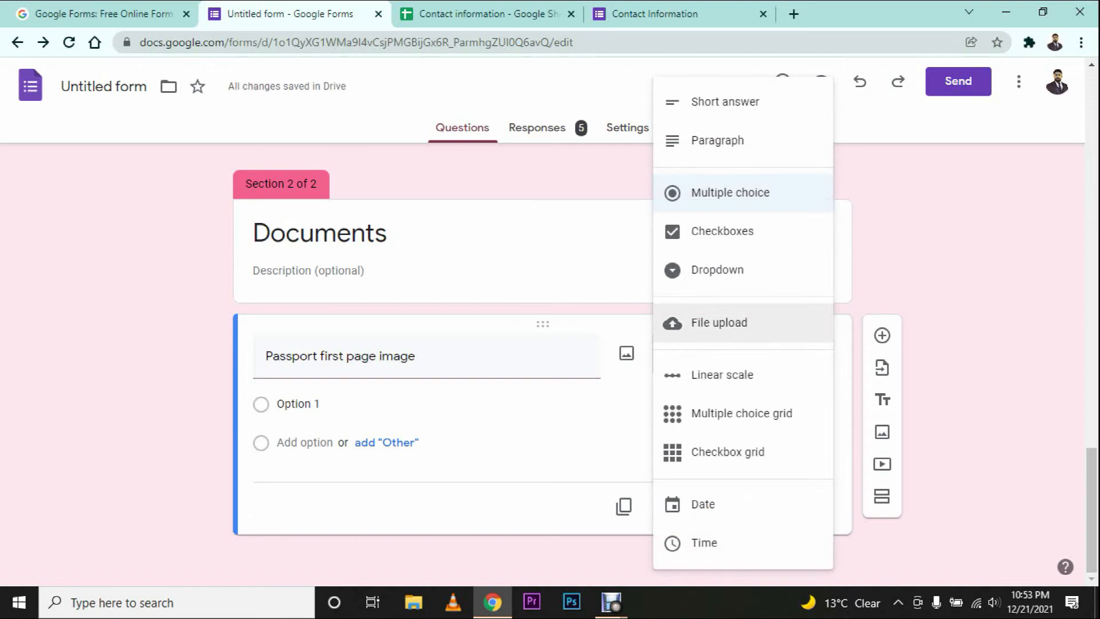
Step: Make 'Passport first page image' a File upload question with a 1 MB maximum size
left_click(719, 323)
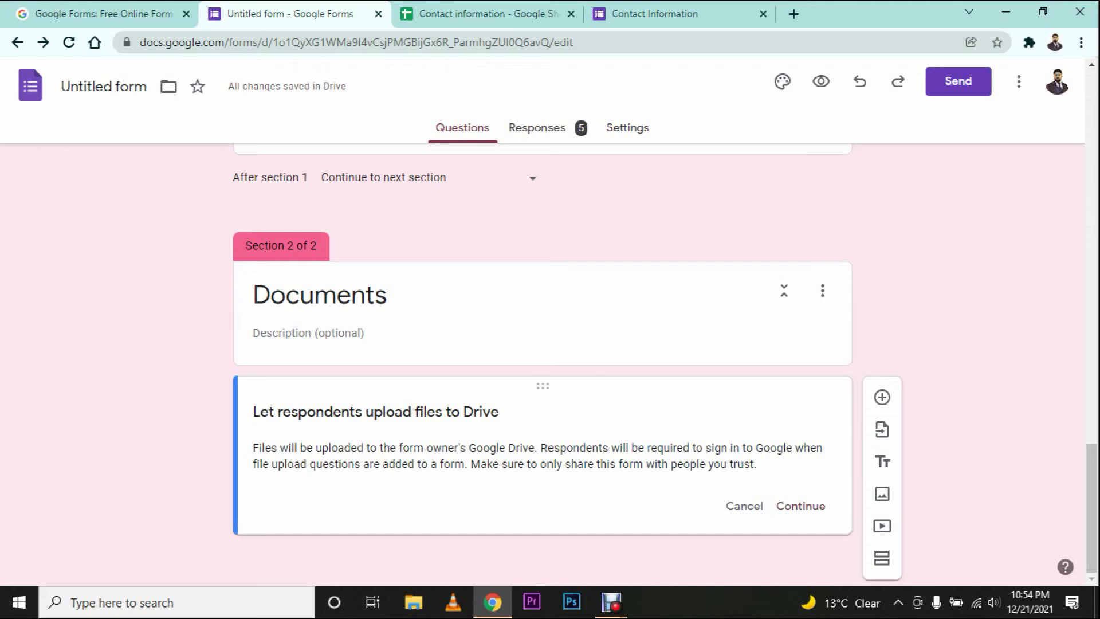
left_click(800, 506)
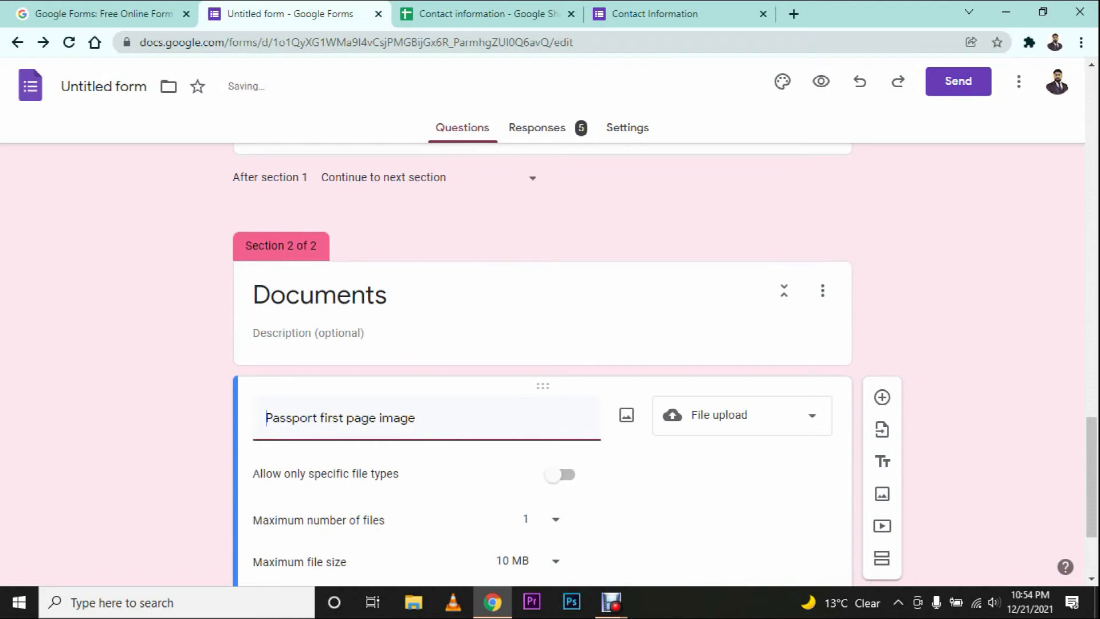
scroll(543, 364, "down", 3)
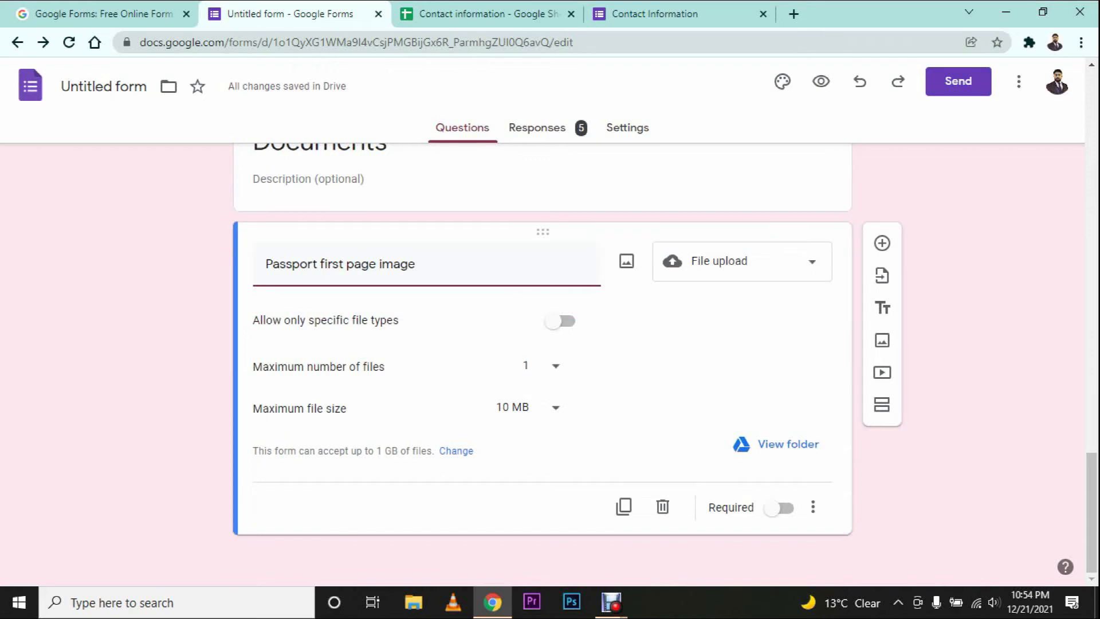
left_click(554, 407)
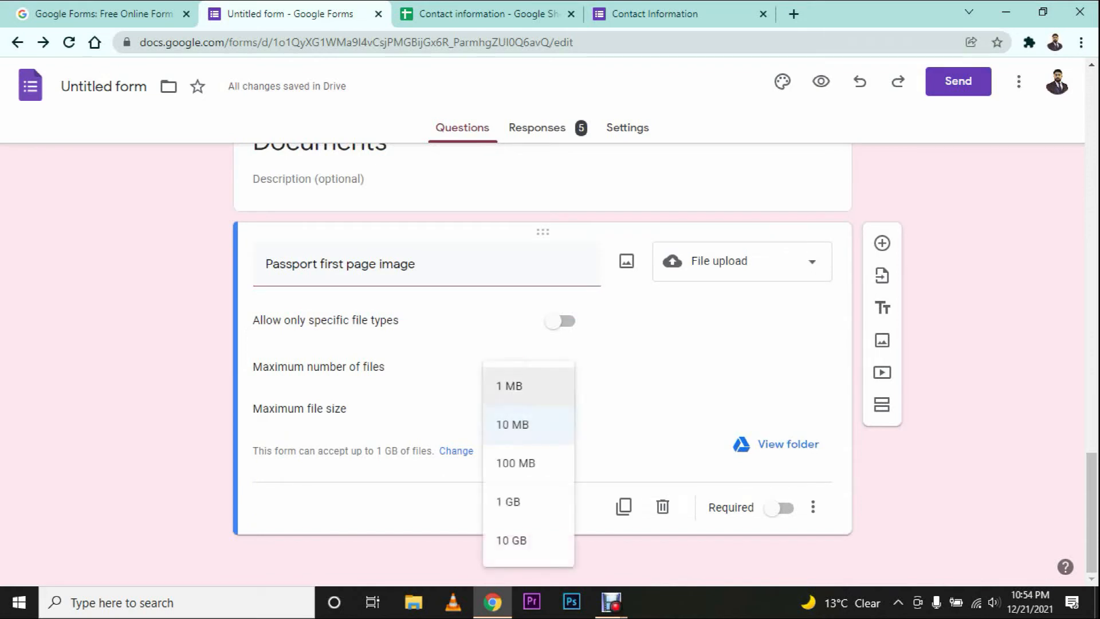
left_click(508, 386)
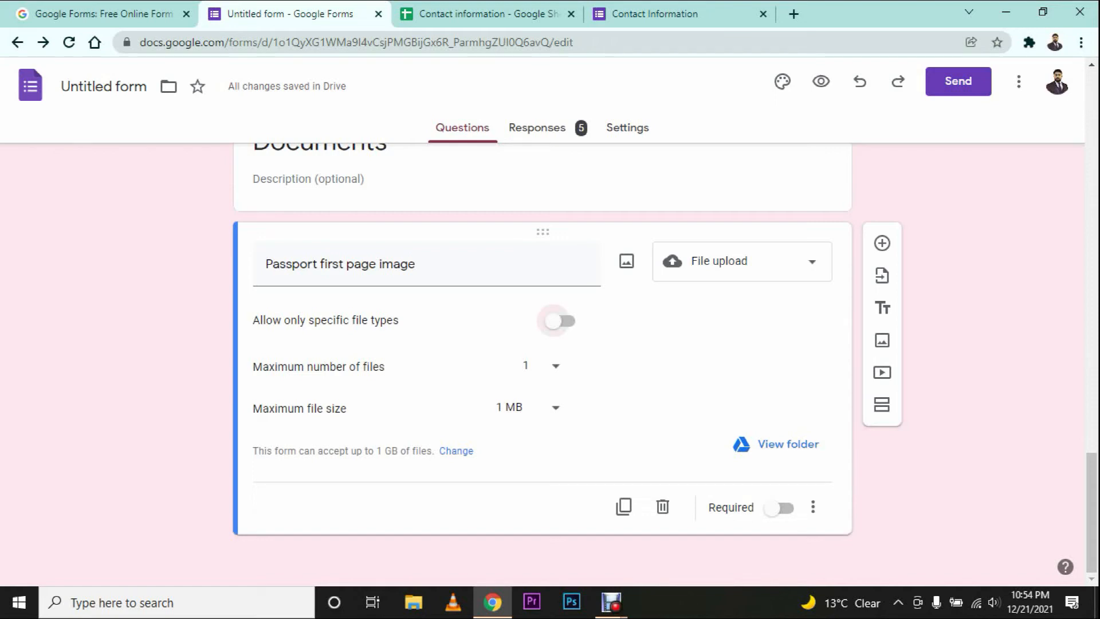
Step: Restrict the passport image upload to Image and PDF file types only
left_click(558, 320)
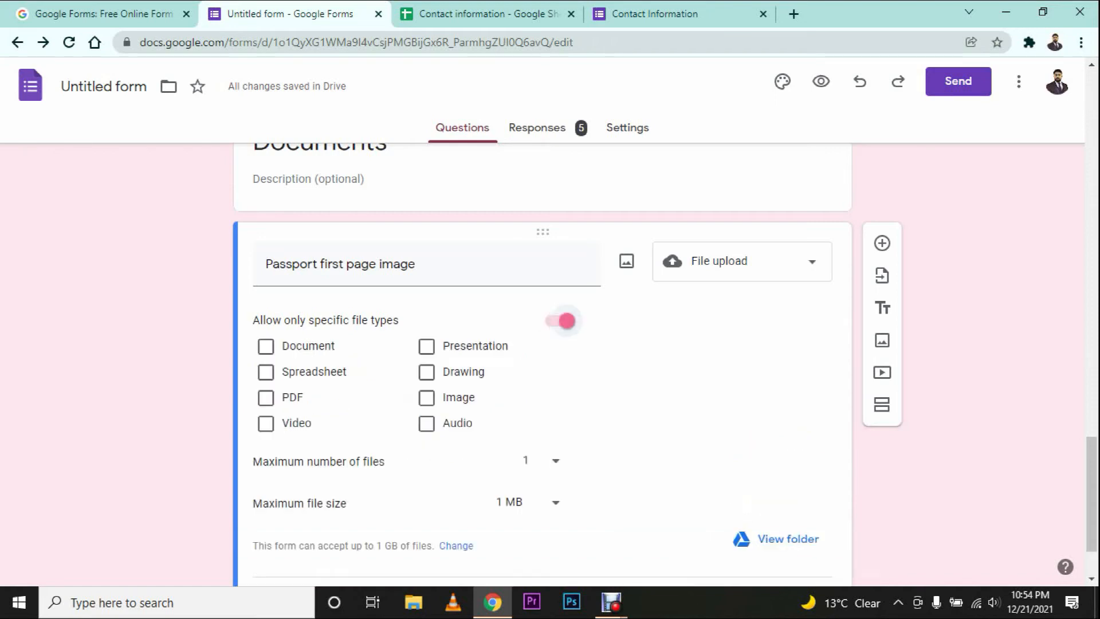
left_click(427, 397)
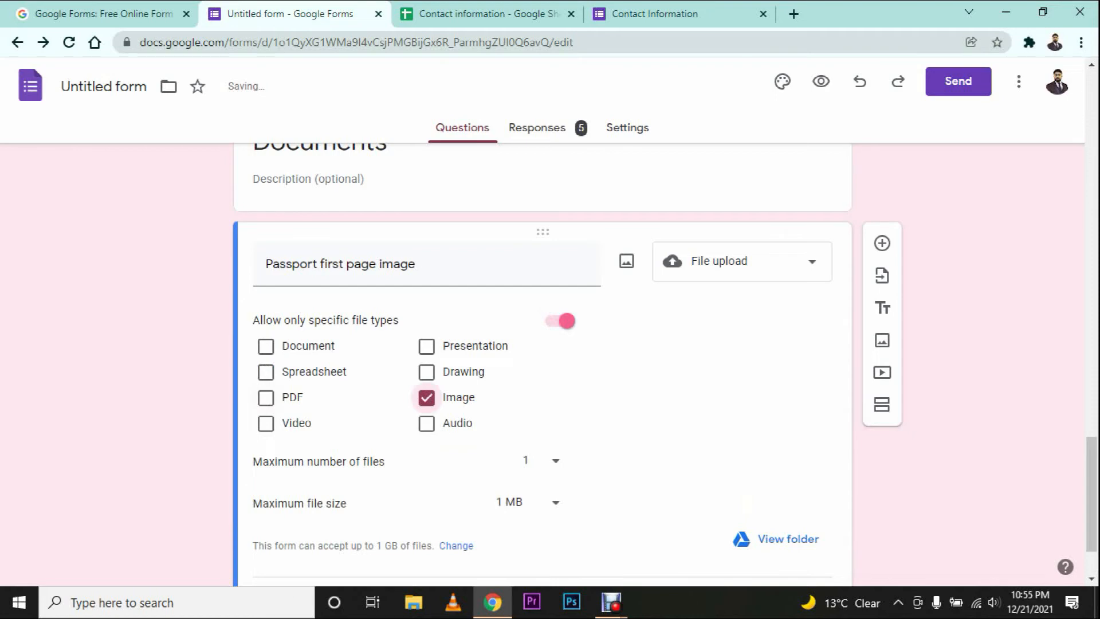
left_click(266, 398)
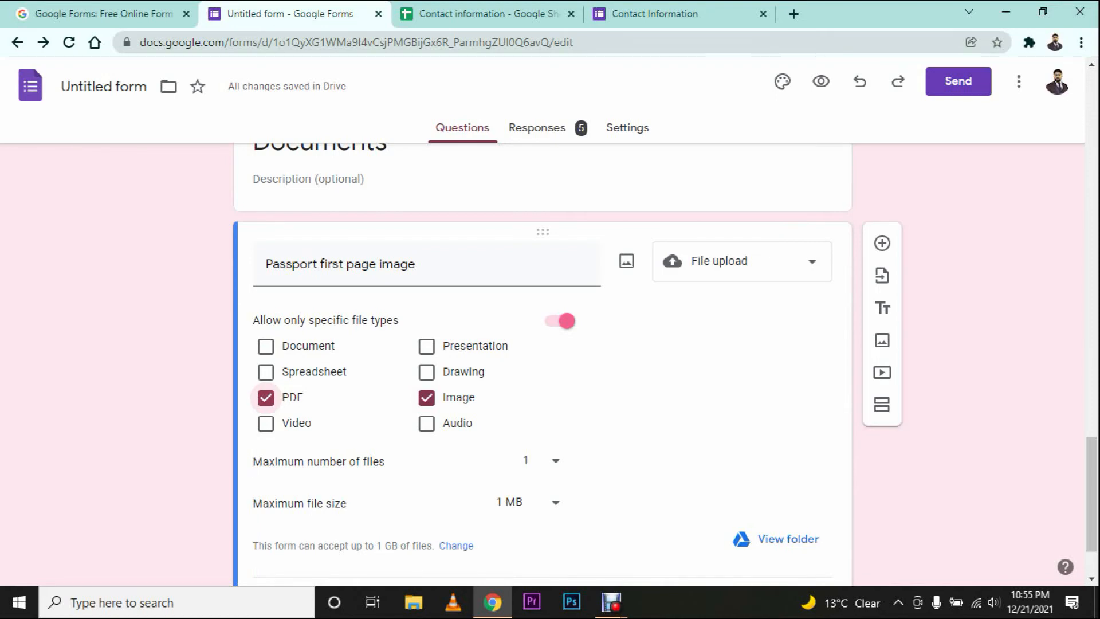
scroll(543, 343, "down", 2)
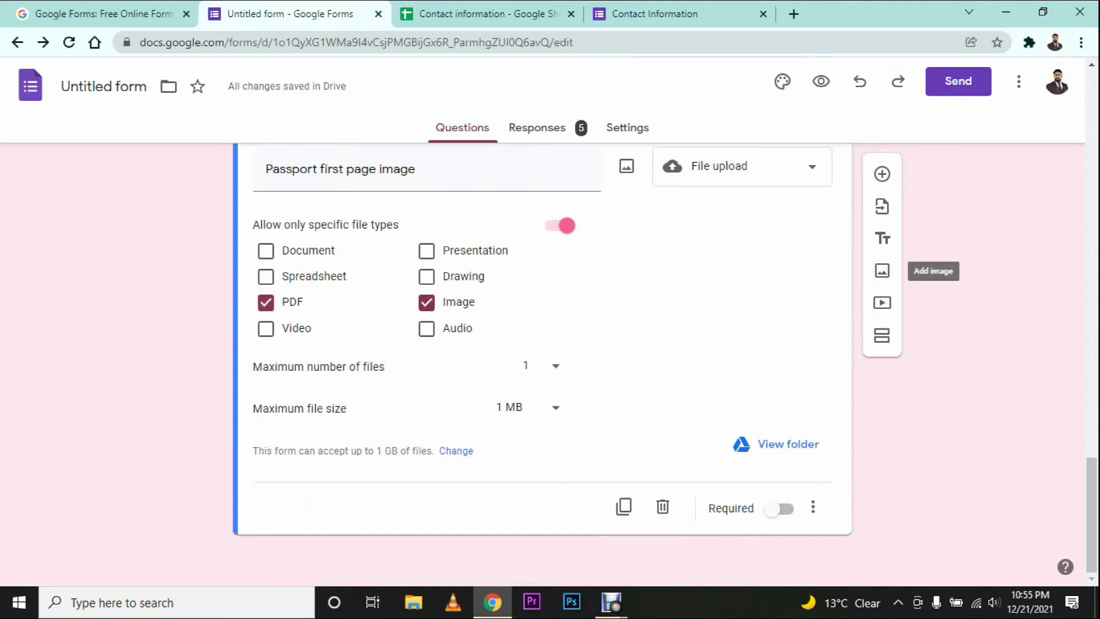
left_click(739, 352)
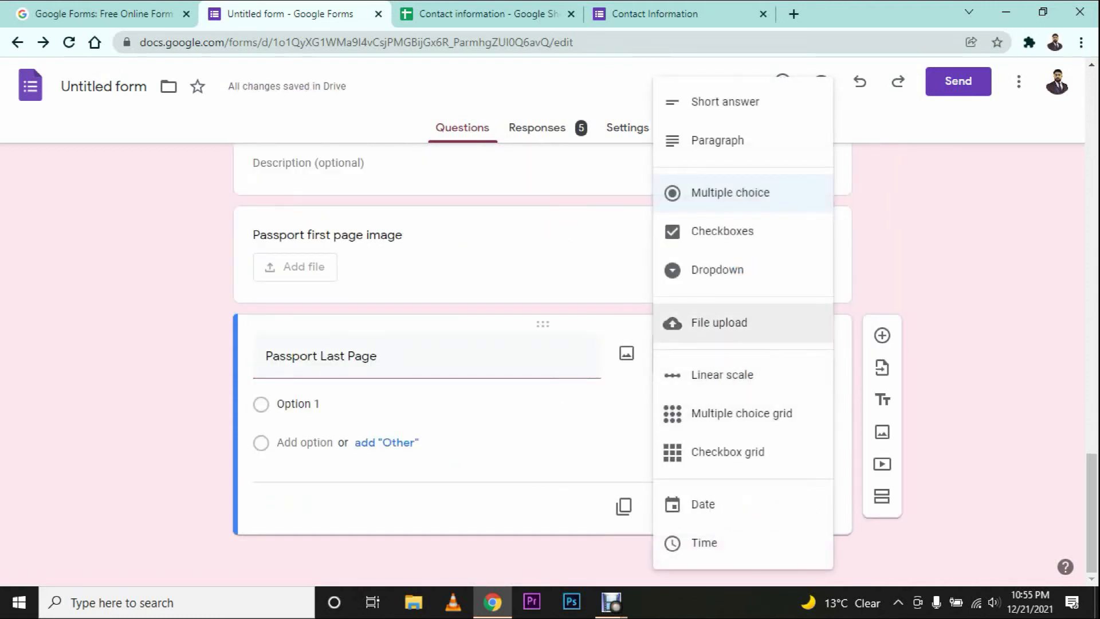
Step: Make Passport Last Page a 1 MB File upload accepting only PDF and Image files
left_click(719, 322)
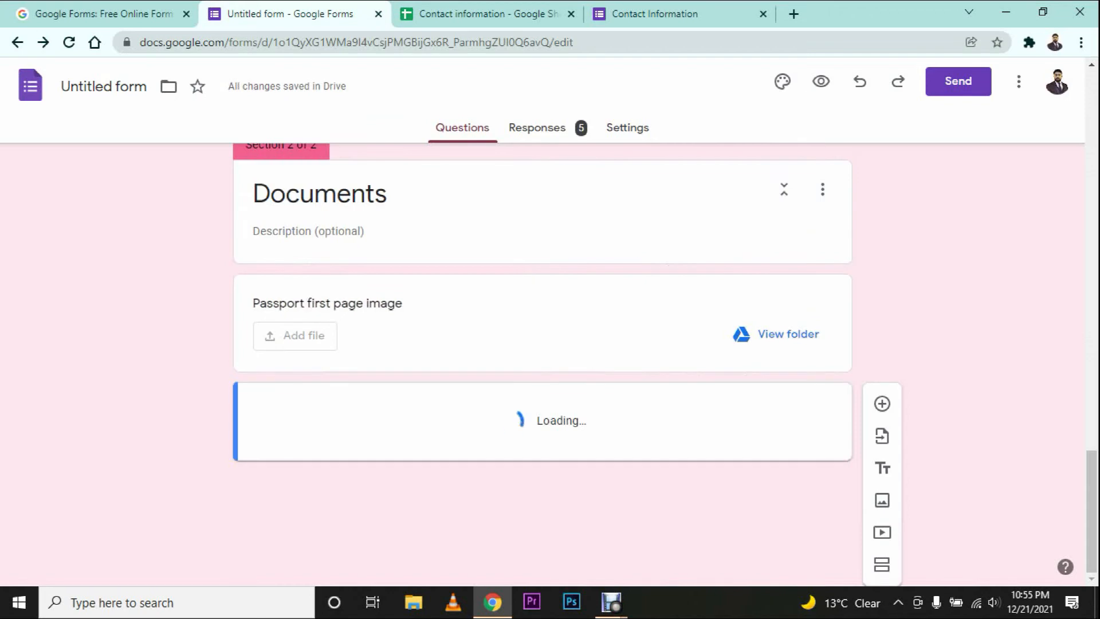
left_click(539, 408)
left_click(509, 386)
left_click(560, 321)
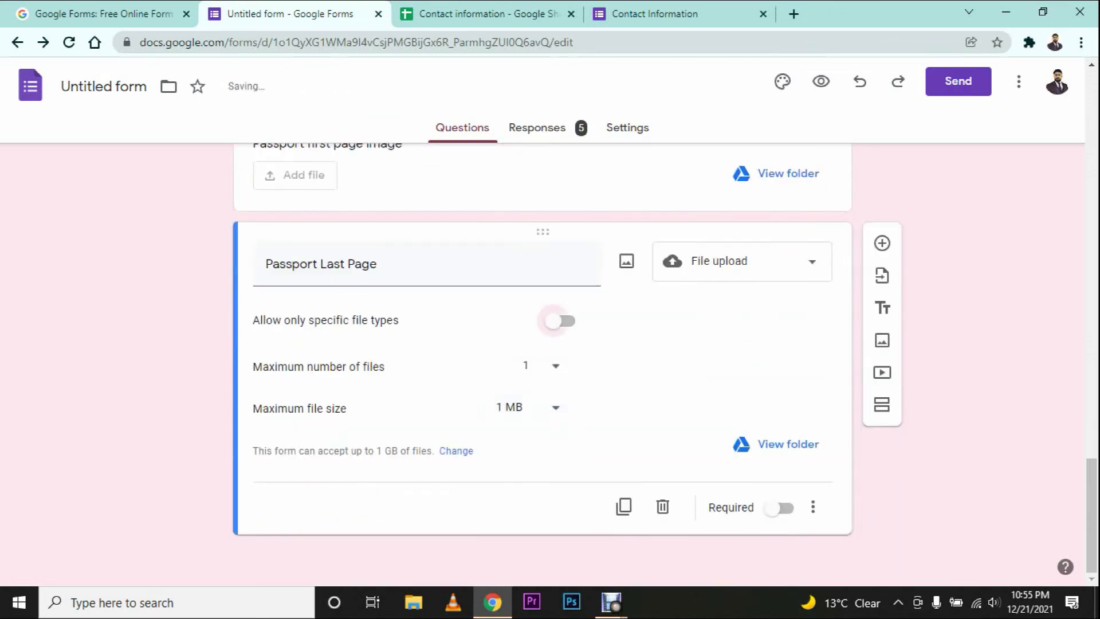
left_click(265, 397)
left_click(426, 397)
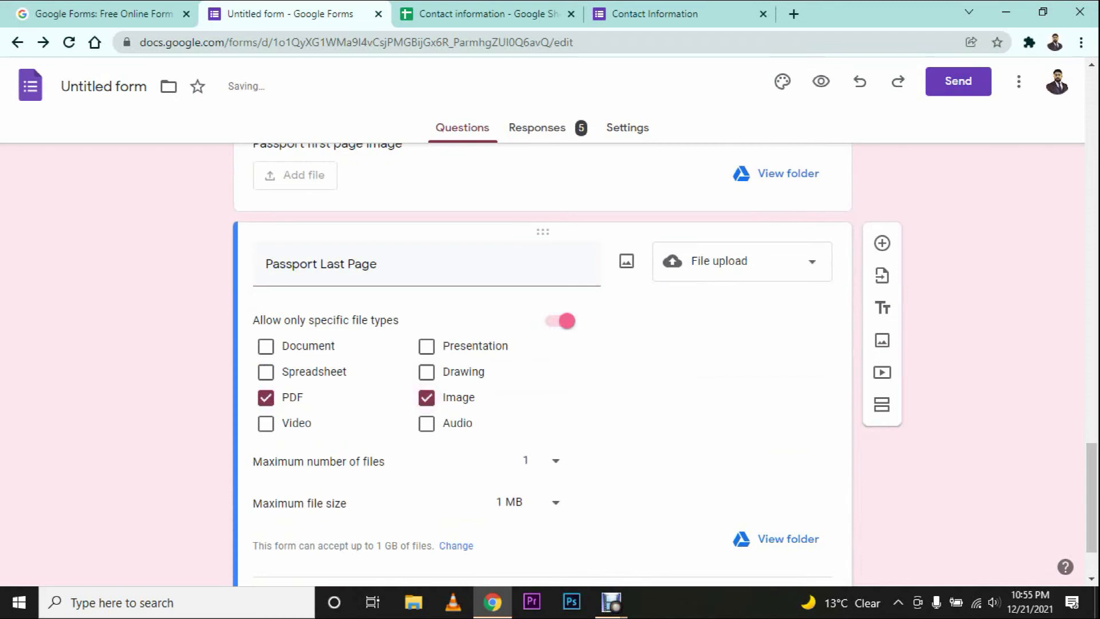
Step: Add 'Passport Number' and 'Expiry Date' questions below Passport Last Page
scroll(687, 343, "down", 2)
left_click(882, 174)
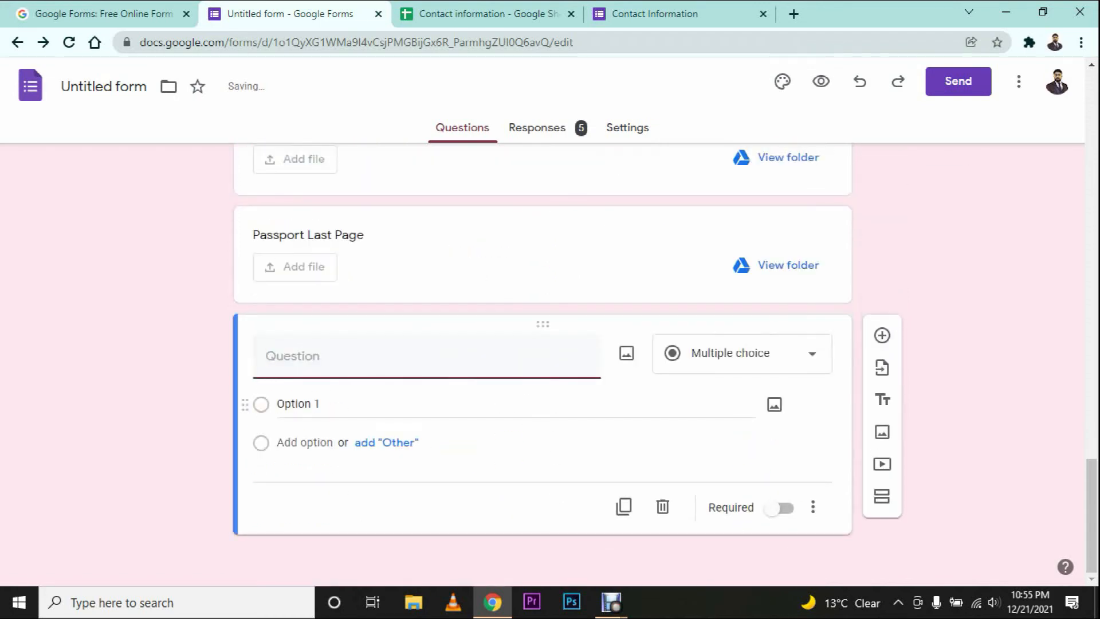
type("Passport Number")
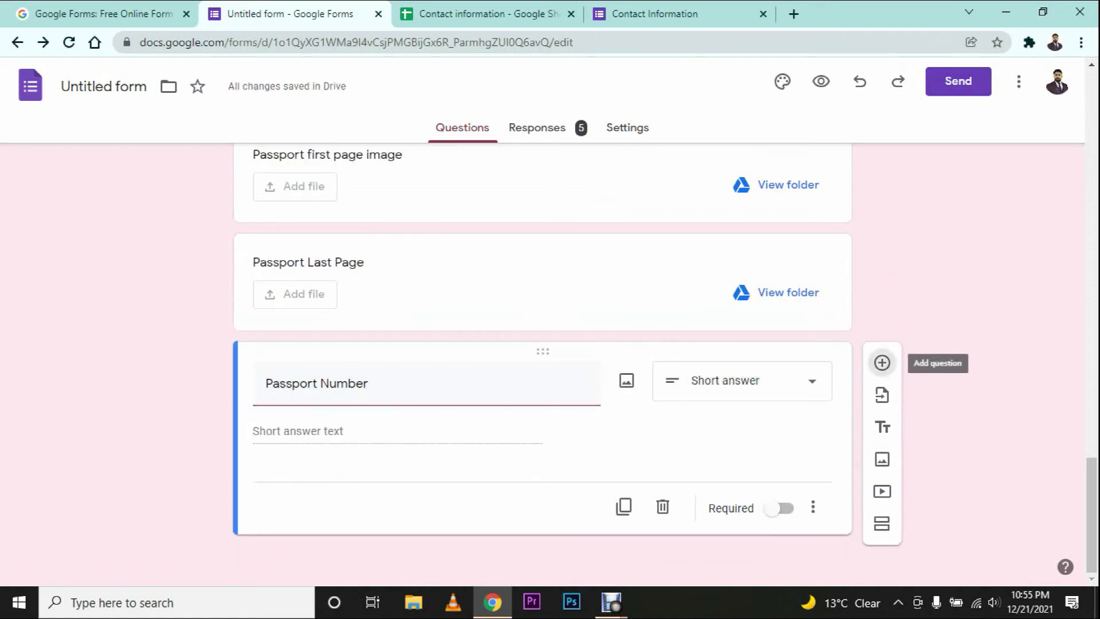
left_click(883, 362)
type("Expiry Date")
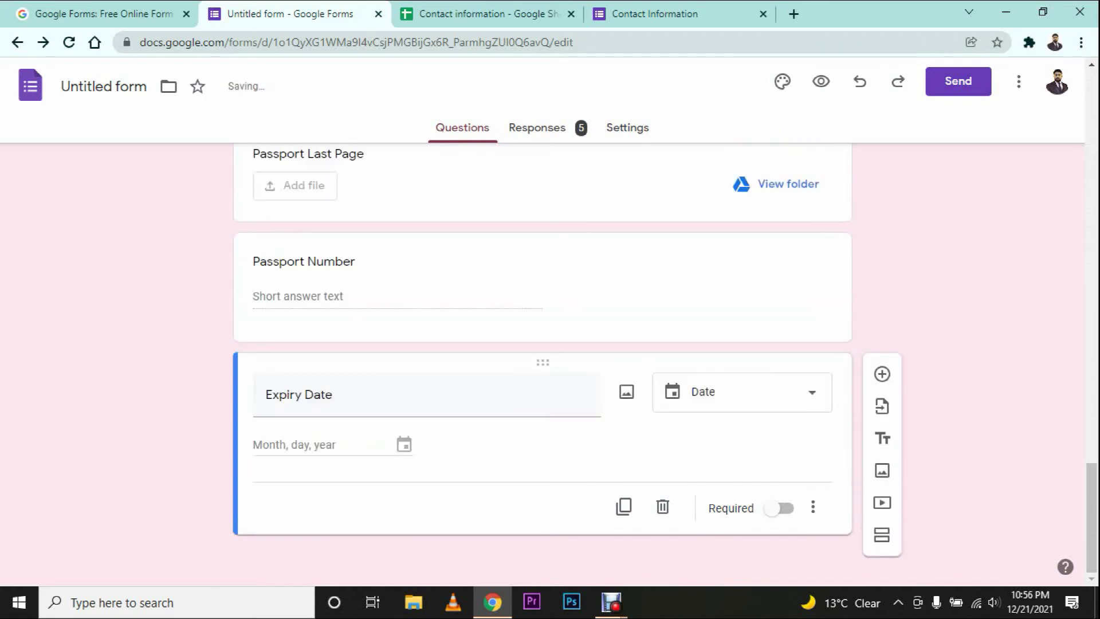
scroll(542, 401, "up", 3)
scroll(542, 396, "down", 3)
scroll(542, 366, "up", 3)
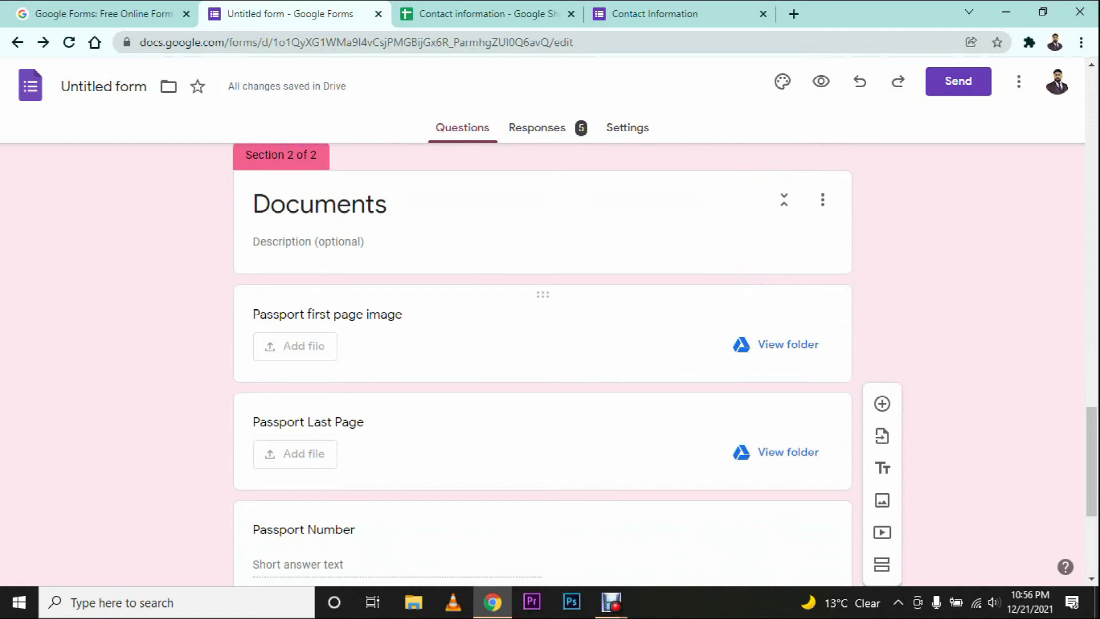
scroll(542, 367, "down", 5)
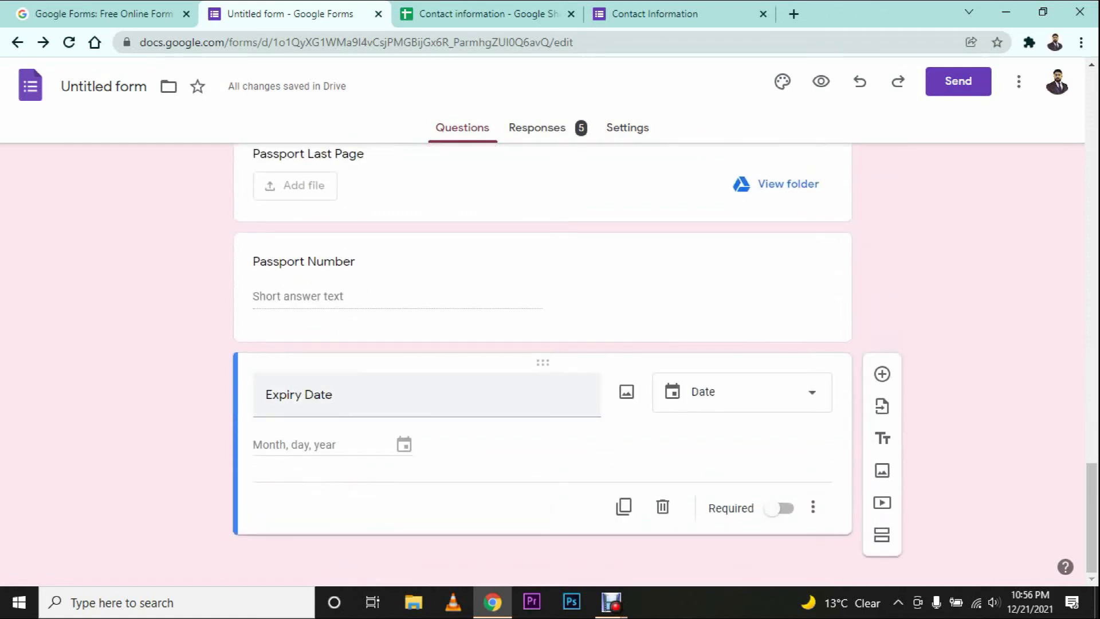
scroll(542, 366, "up", 8)
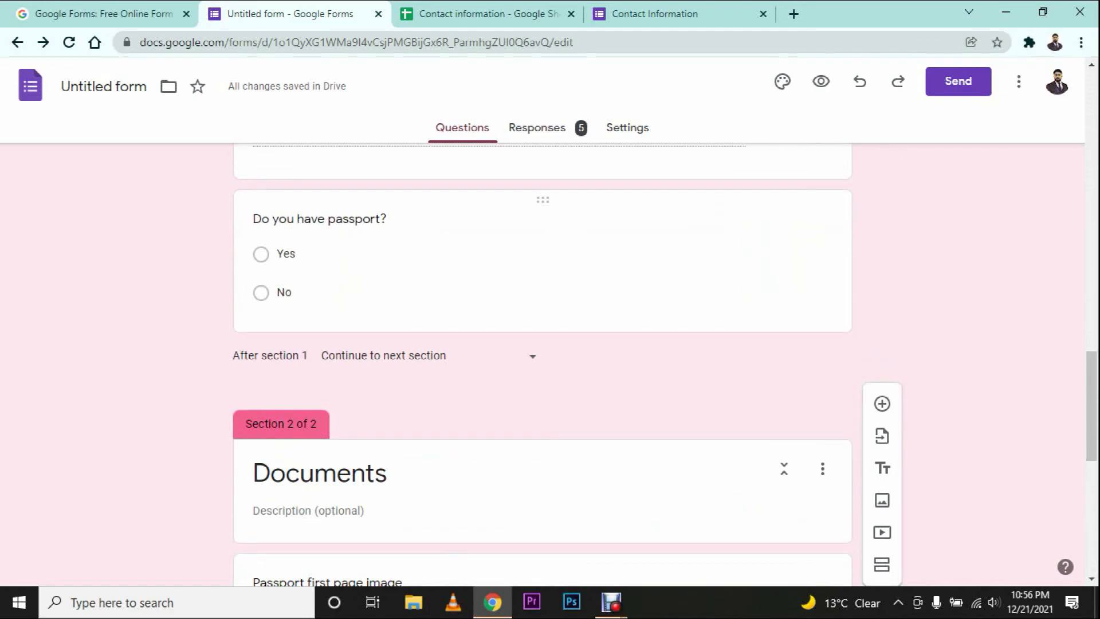
Step: Enable section branching on the passport question: Yes to Documents, No to Submit form
left_click(542, 258)
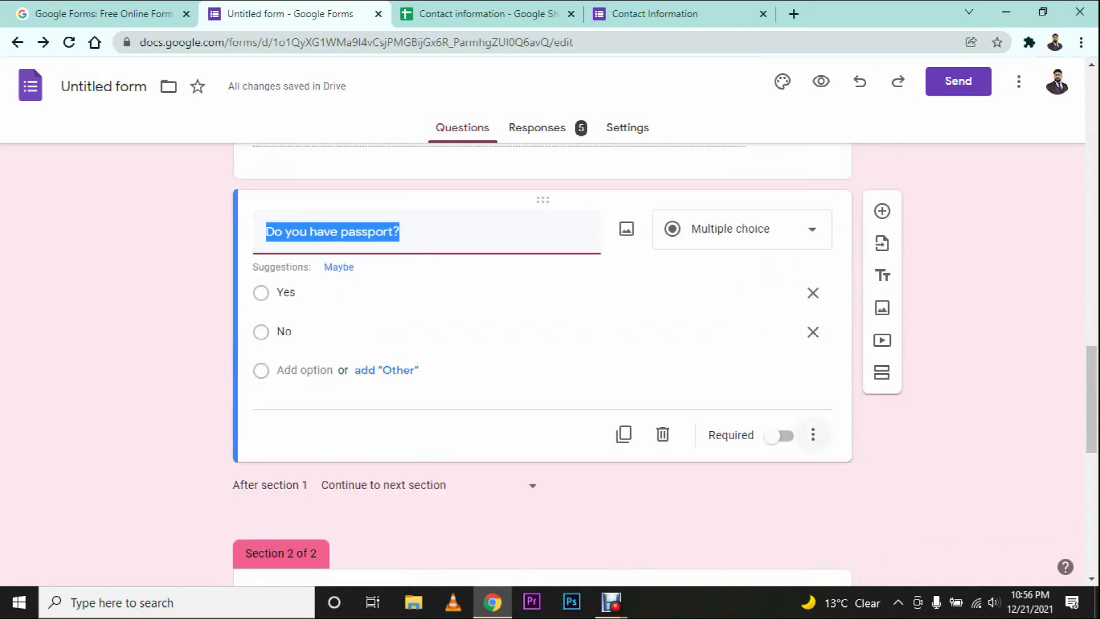
left_click(812, 435)
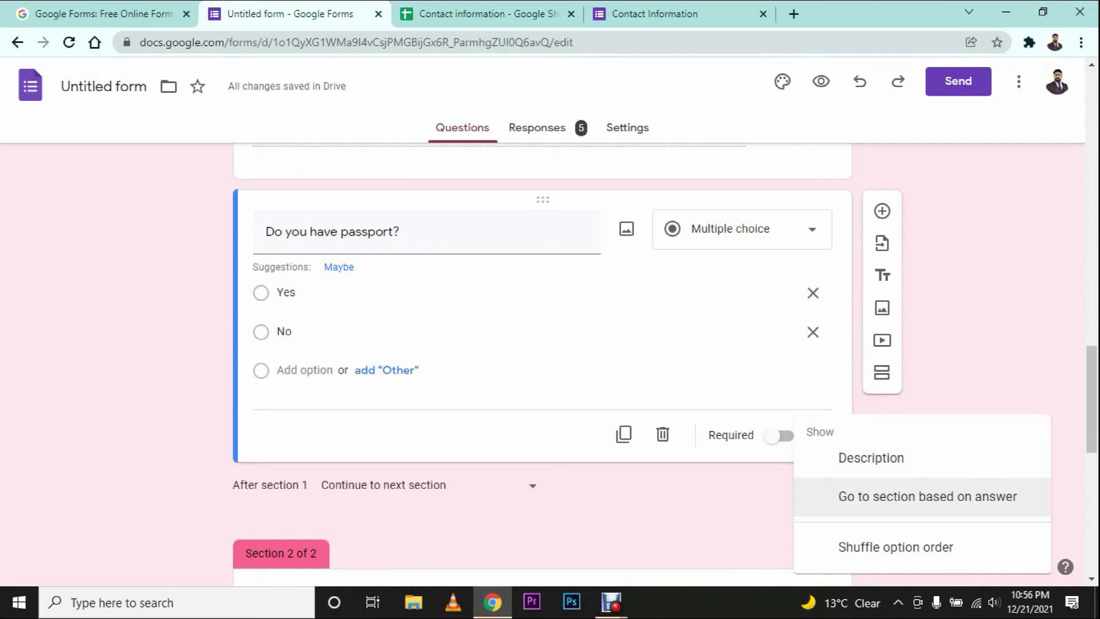
left_click(927, 496)
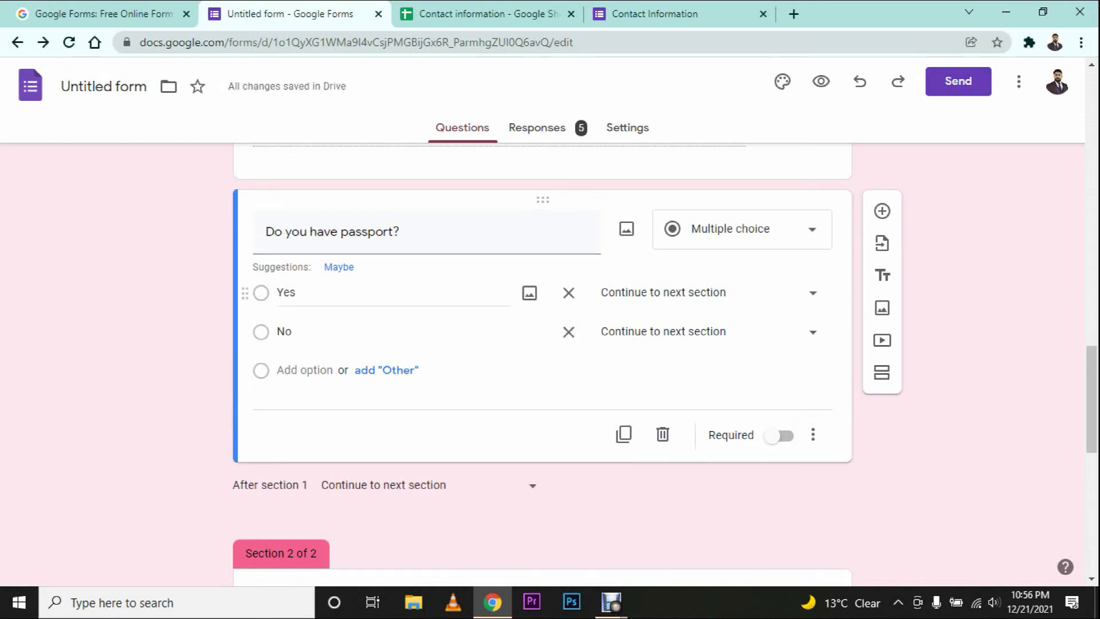
left_click(812, 292)
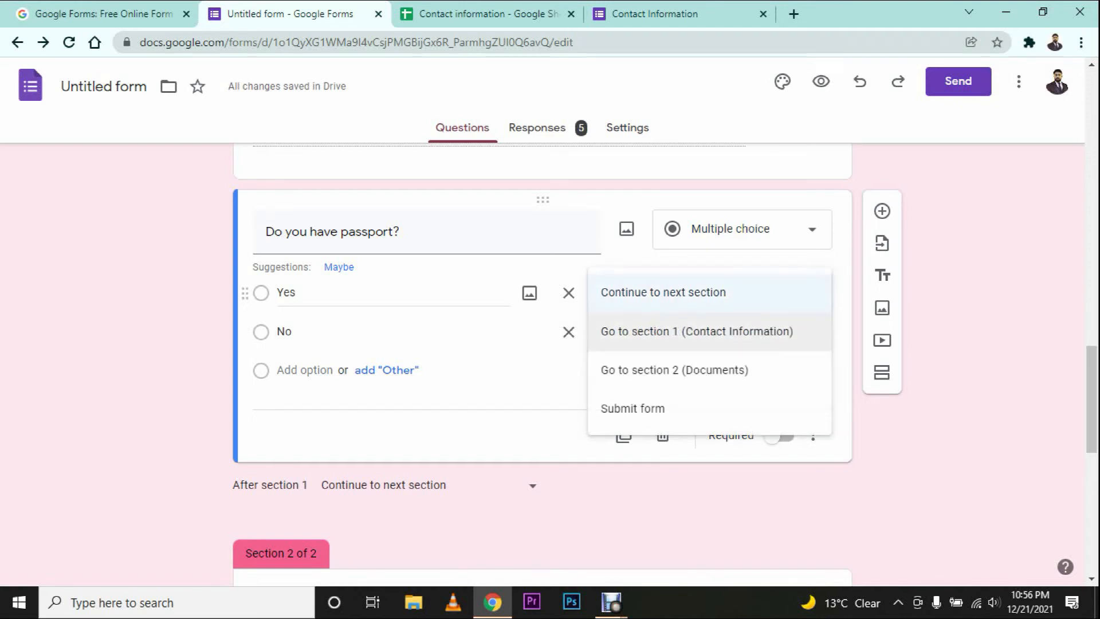
left_click(756, 370)
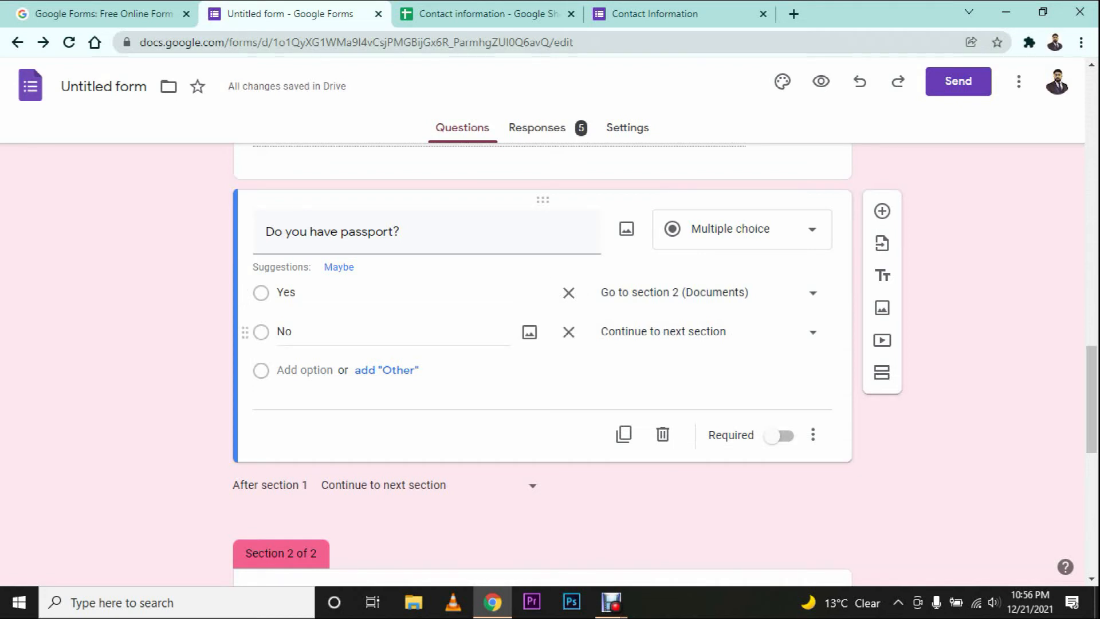
left_click(663, 332)
left_click(632, 447)
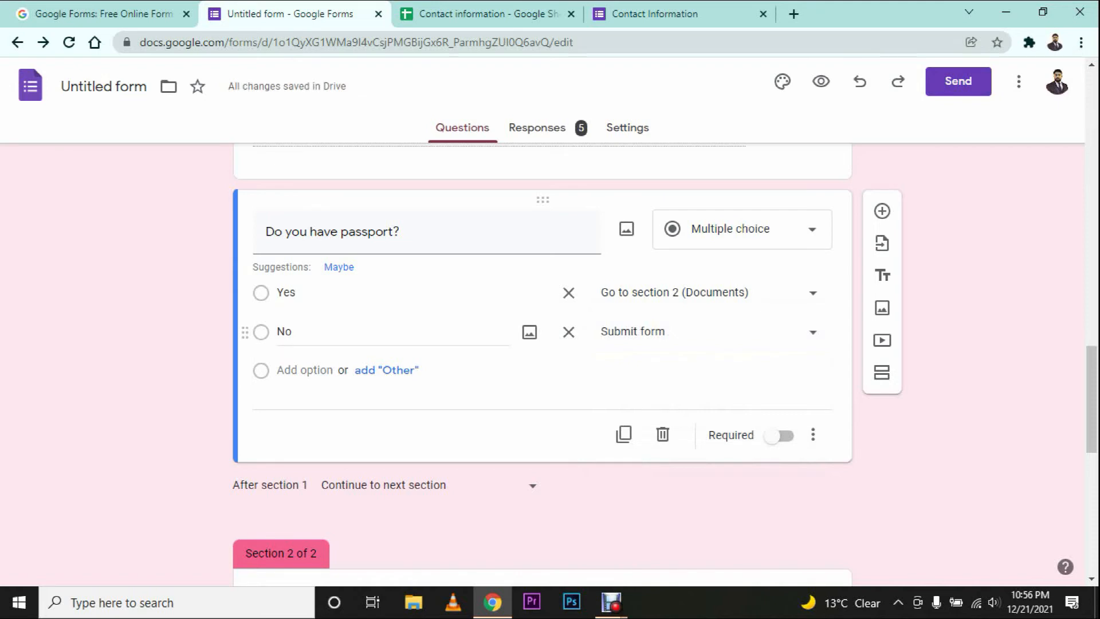
Step: Open the Religion question's extra settings and close them without changes
scroll(542, 367, "up", 14)
scroll(542, 367, "down", 5)
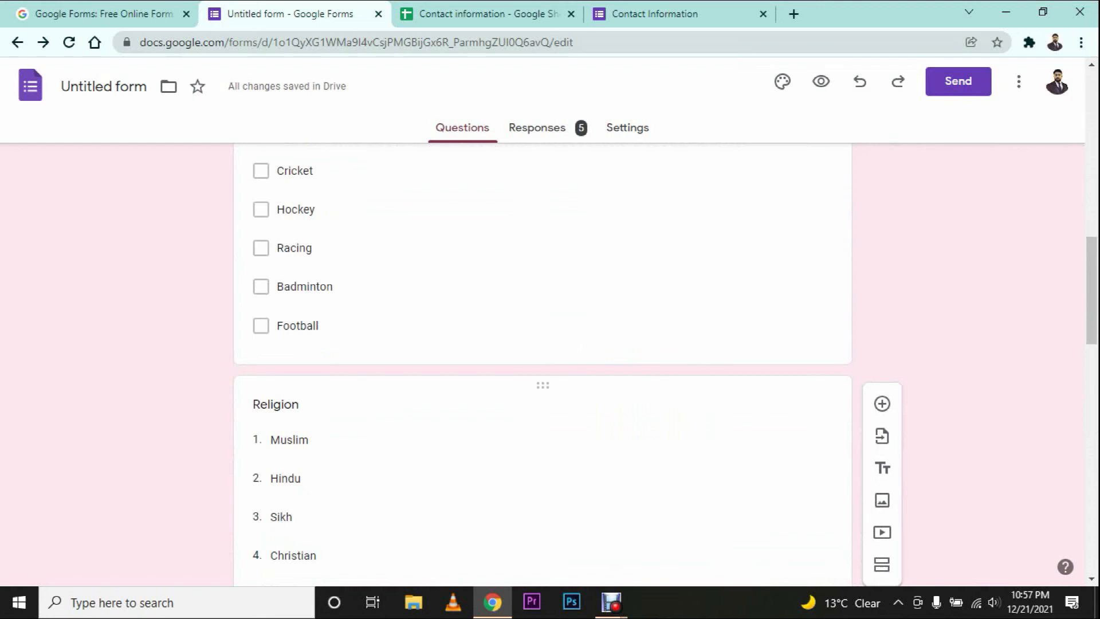
left_click(660, 421)
scroll(661, 418, "down", 5)
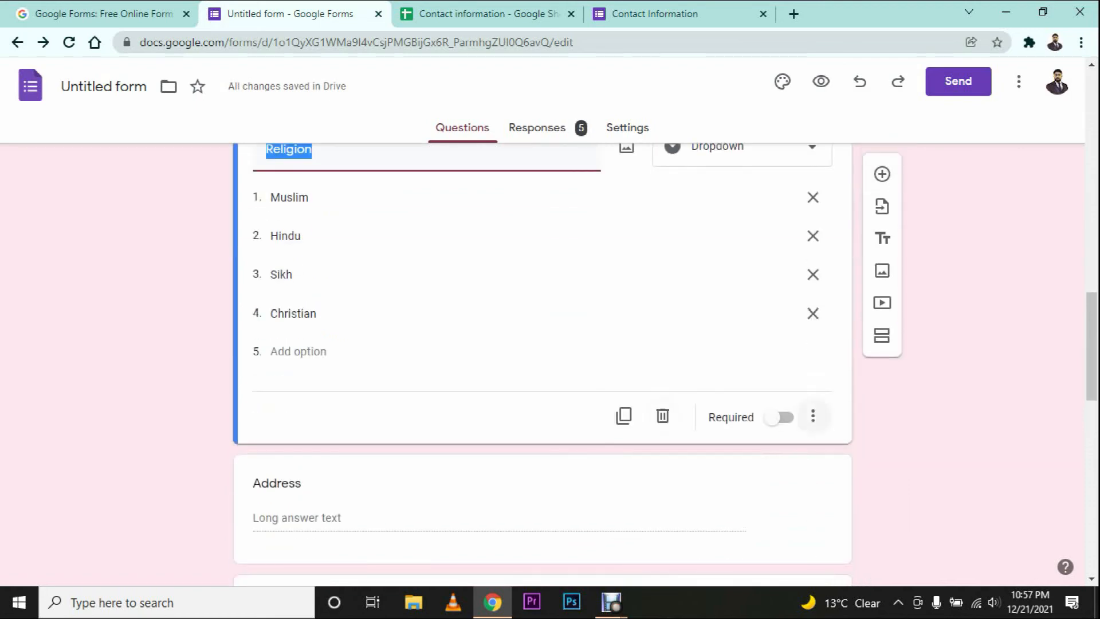
left_click(813, 415)
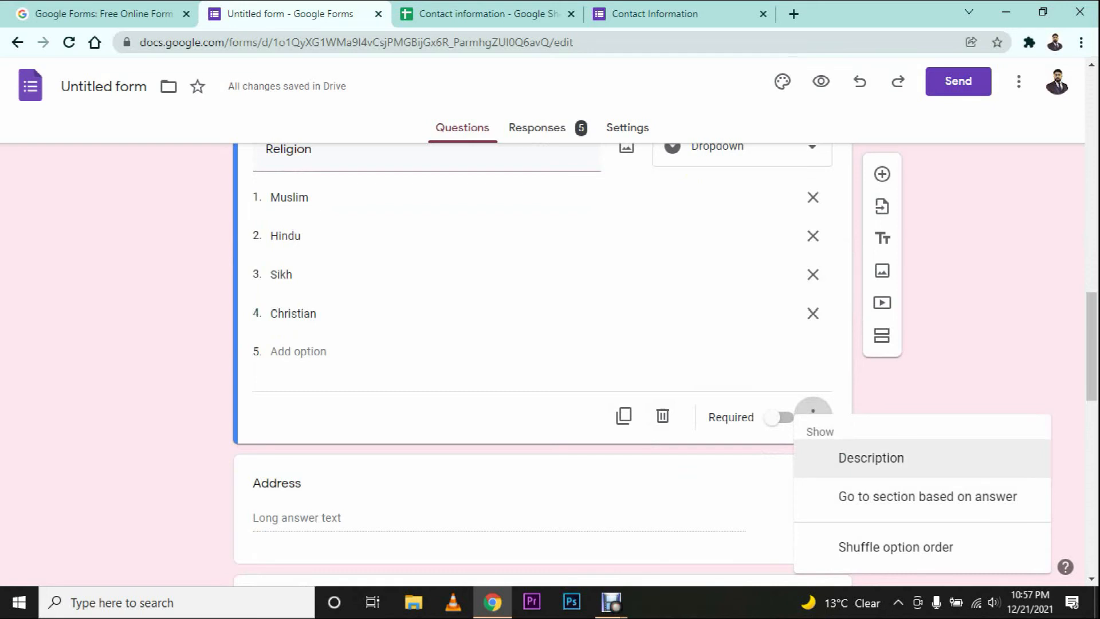
left_click(963, 367)
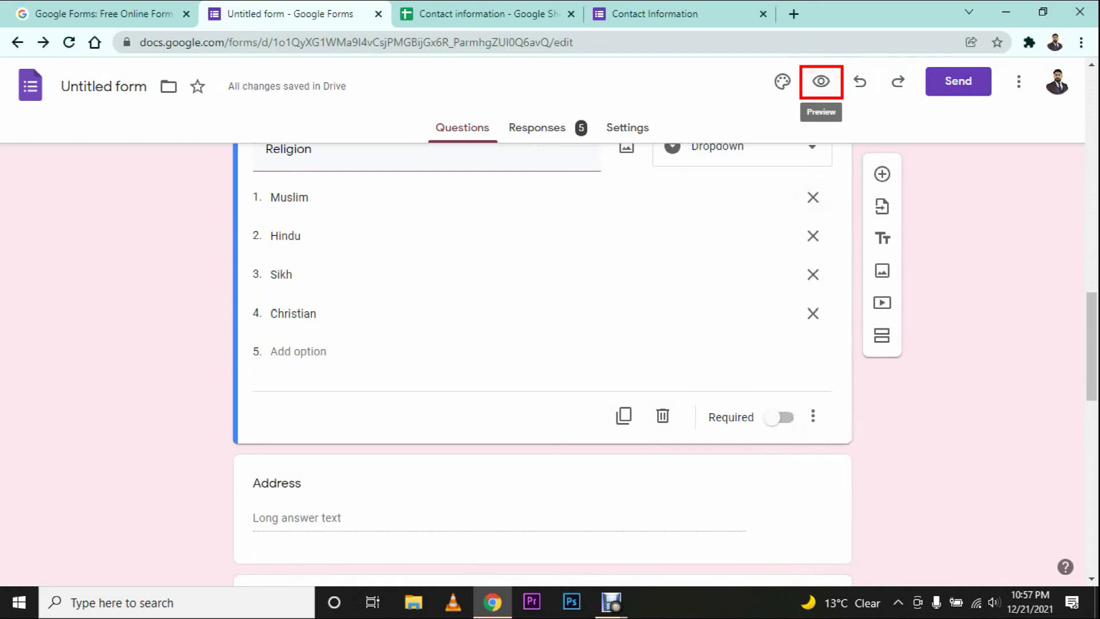
left_click(820, 80)
Step: In the preview, enter a full name and test No then Yes, reaching the Documents page
scroll(542, 321, "down", 14)
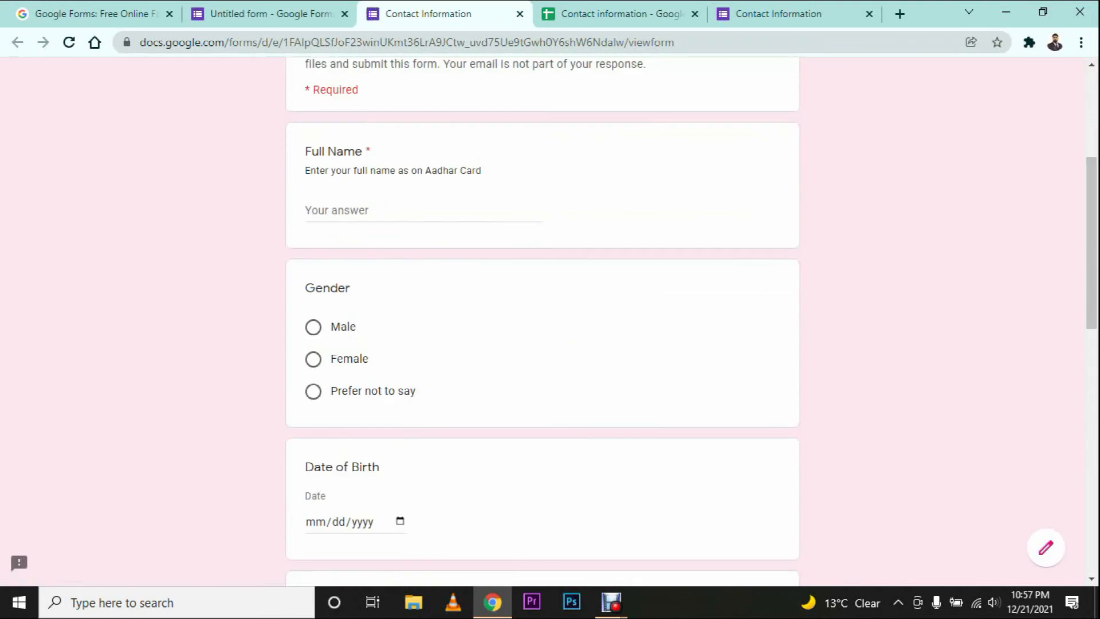
scroll(542, 320, "down", 4)
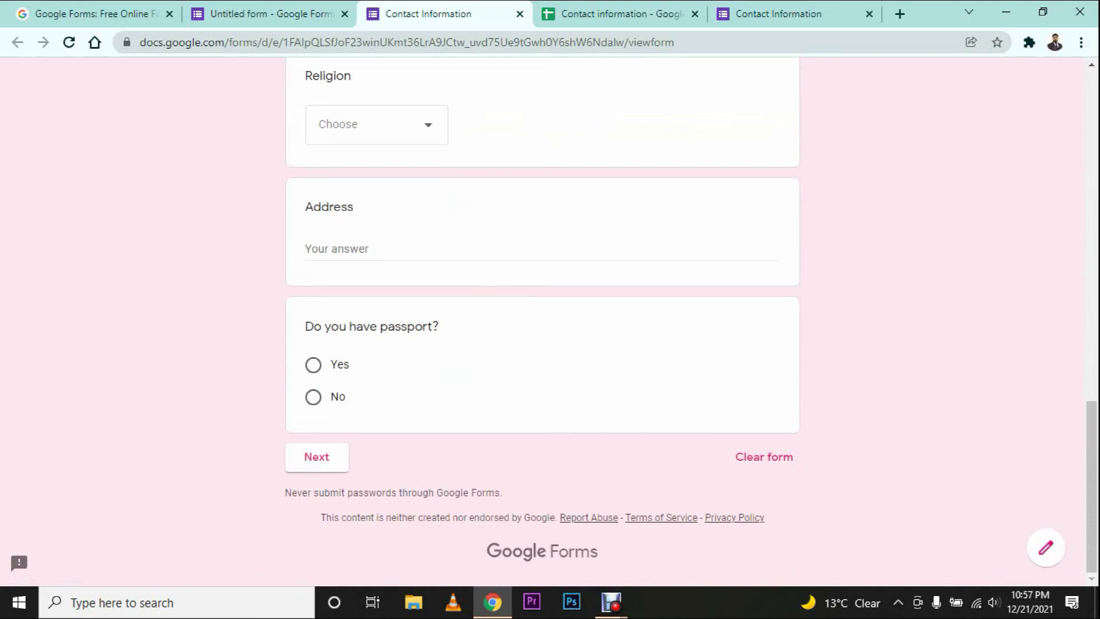
scroll(541, 321, "up", 15)
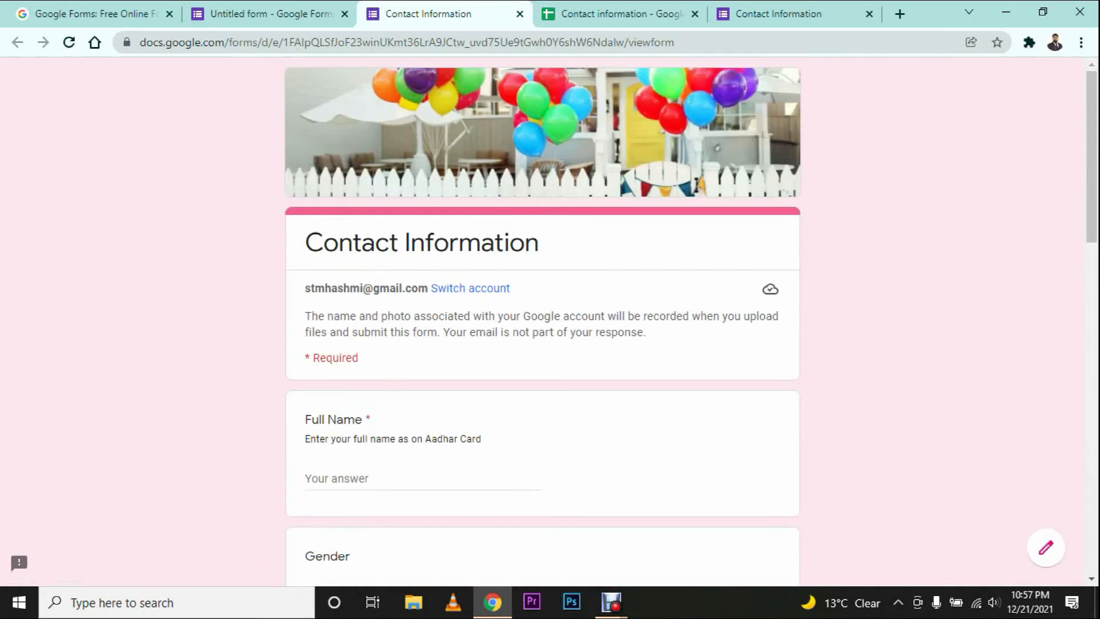
left_click(352, 478)
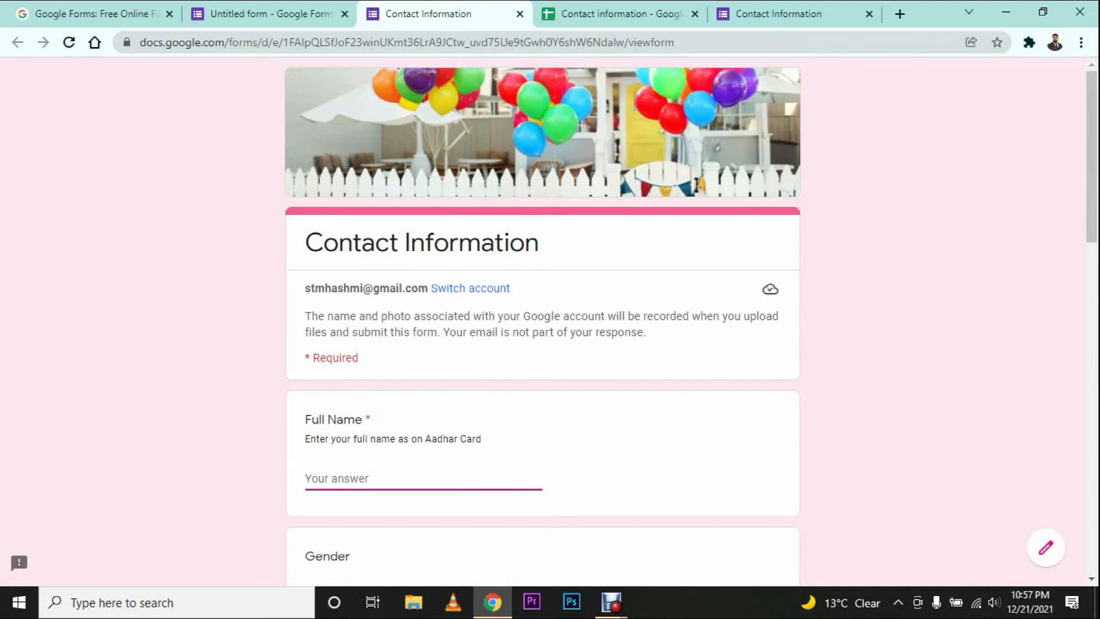
type("Rahul")
scroll(542, 321, "down", 9)
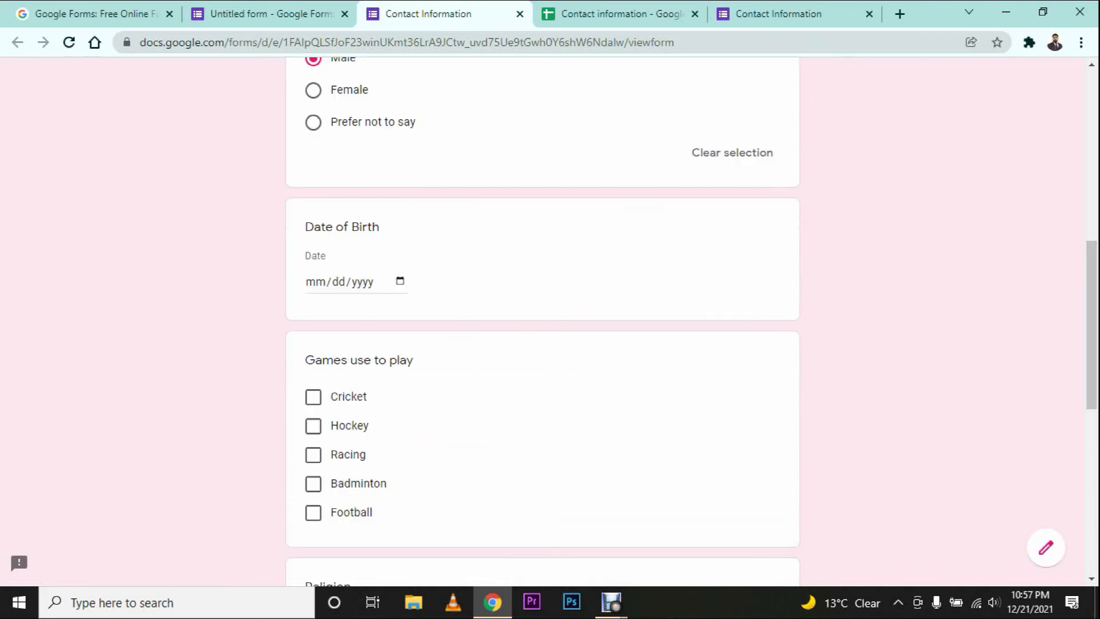
scroll(542, 321, "down", 9)
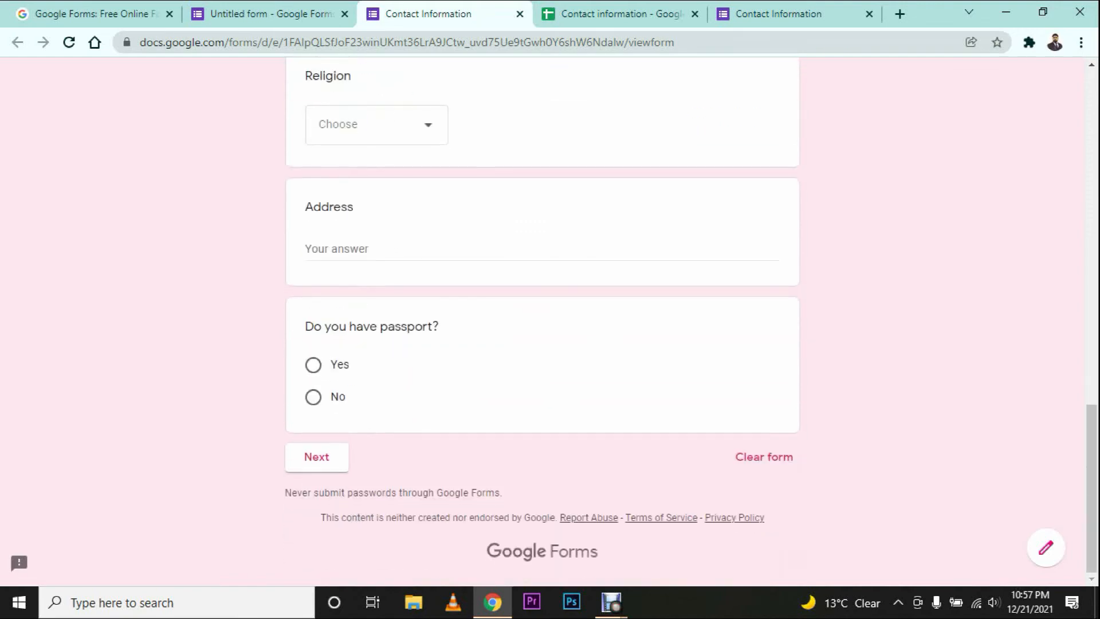
left_click(313, 397)
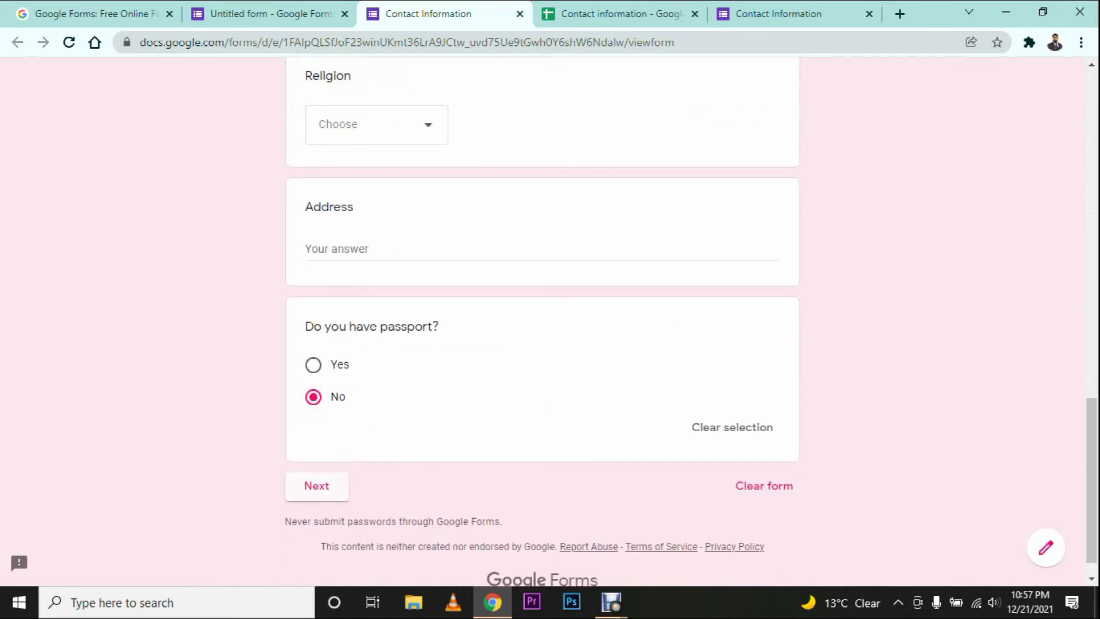
left_click(316, 486)
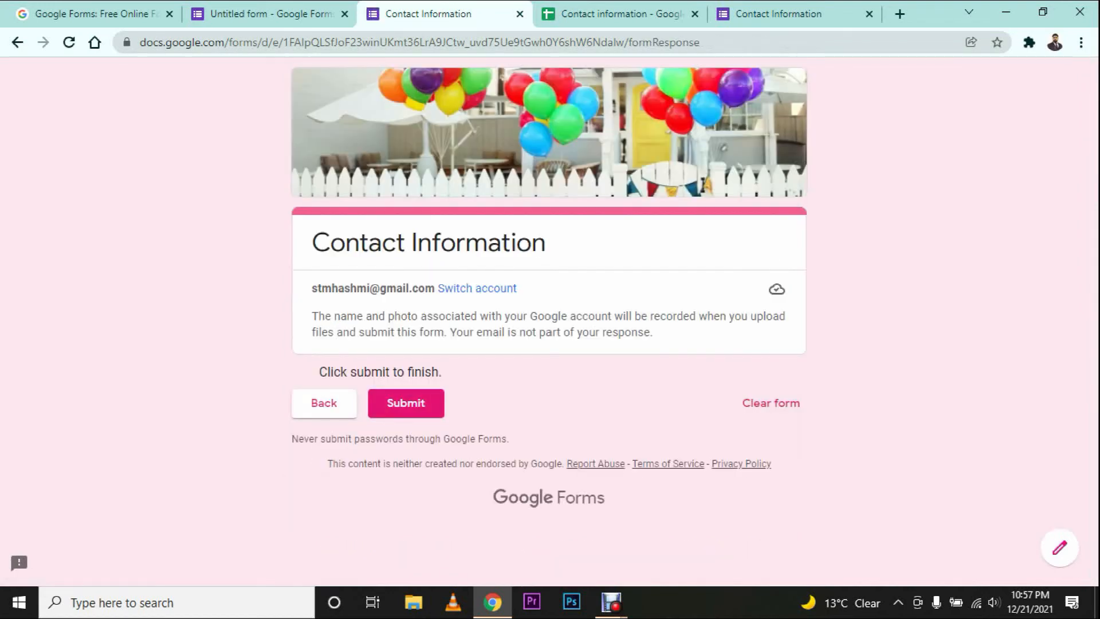
left_click(324, 403)
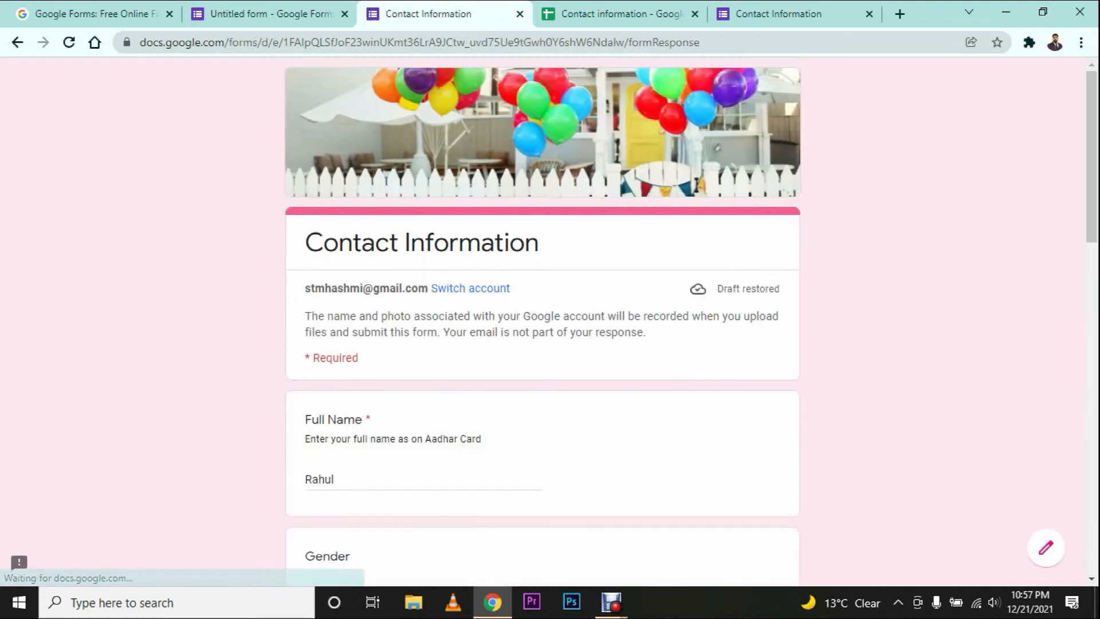
left_click(314, 340)
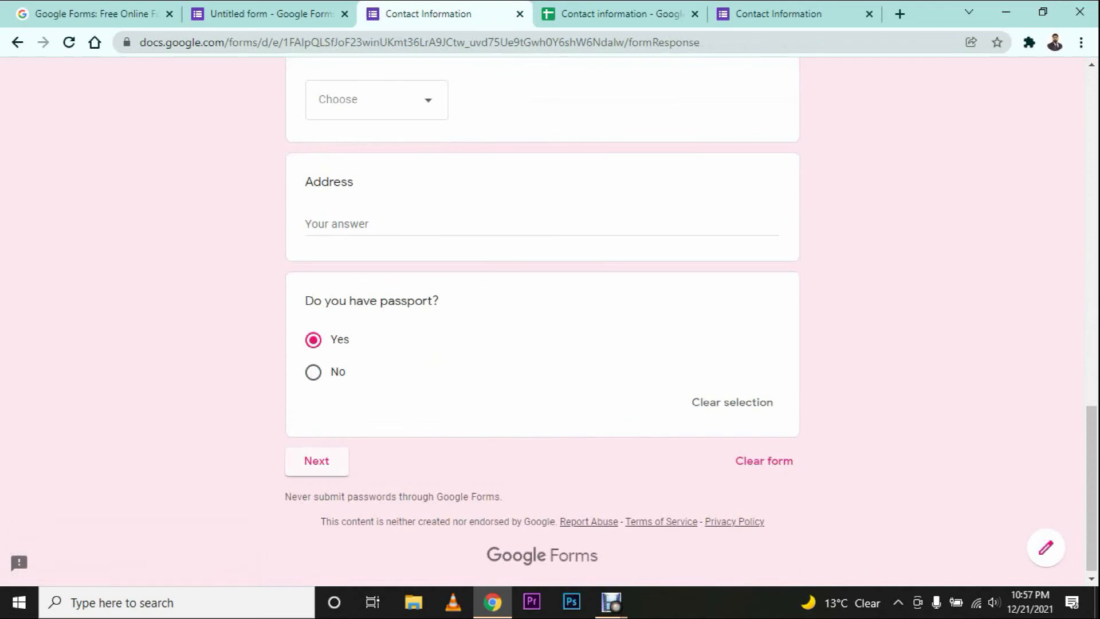
left_click(317, 461)
Step: On the Documents page, try the passport image upload, cancel it, and select Passport Number
scroll(542, 321, "down", 4)
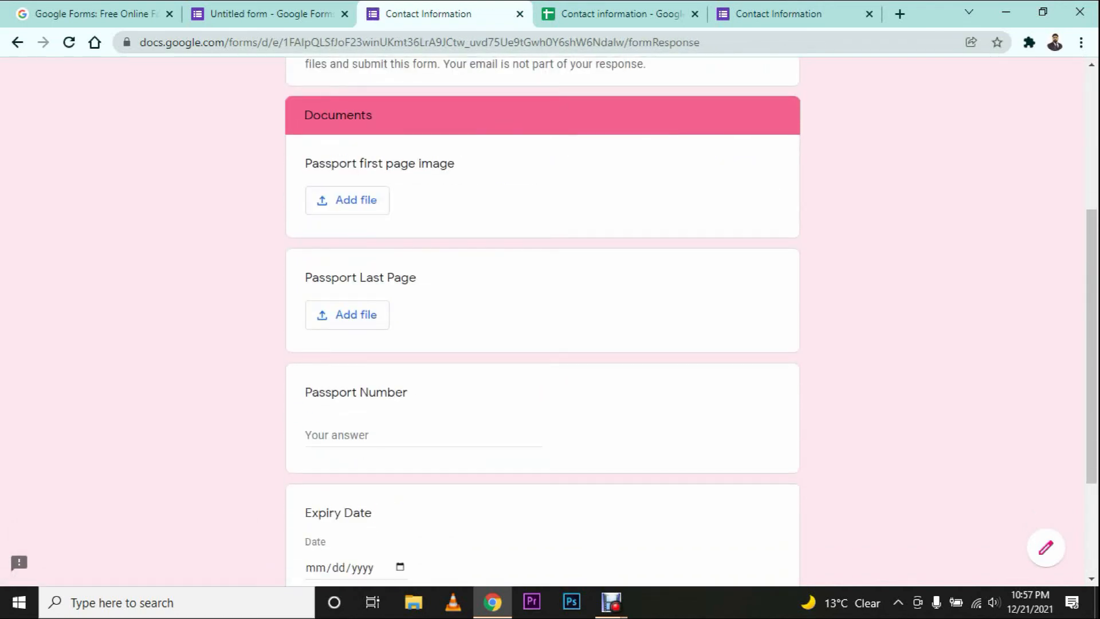
scroll(542, 321, "down", 3)
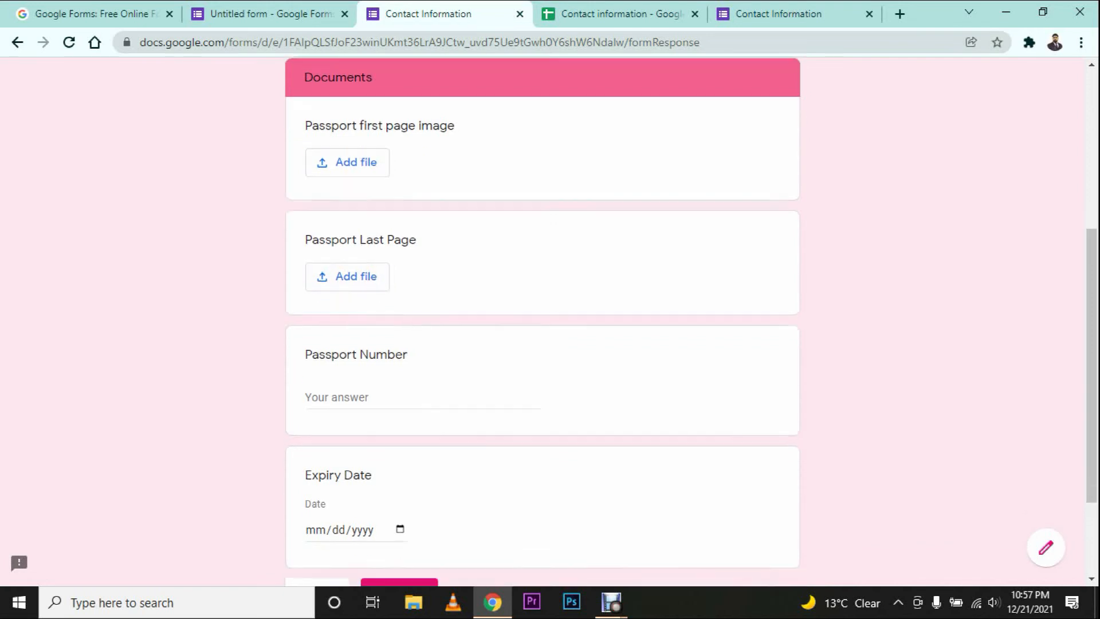
scroll(542, 321, "up", 5)
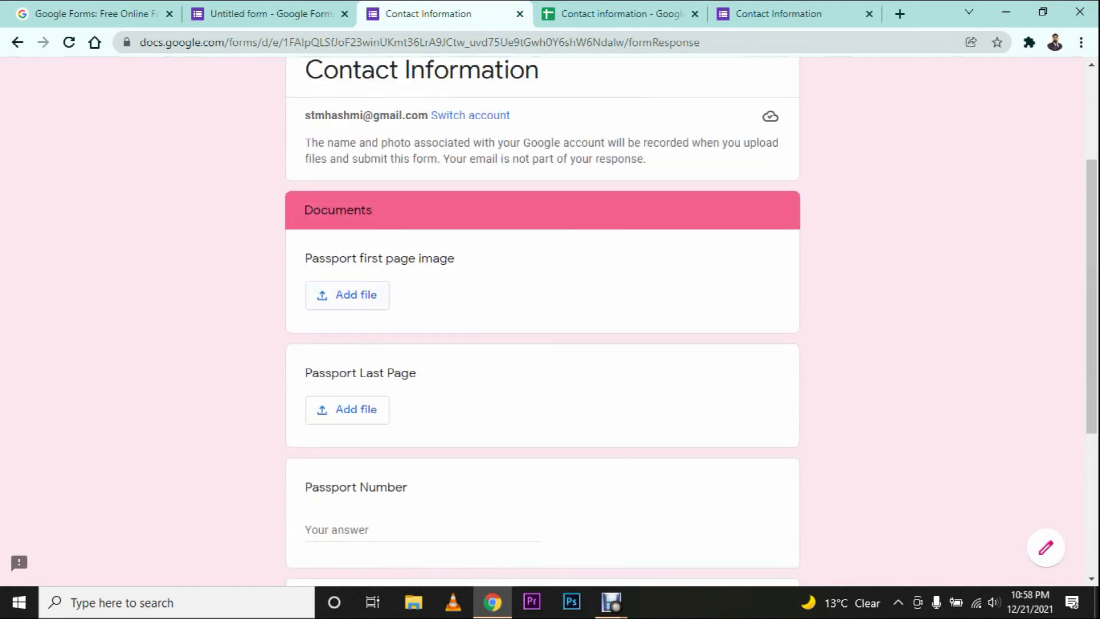
left_click(347, 295)
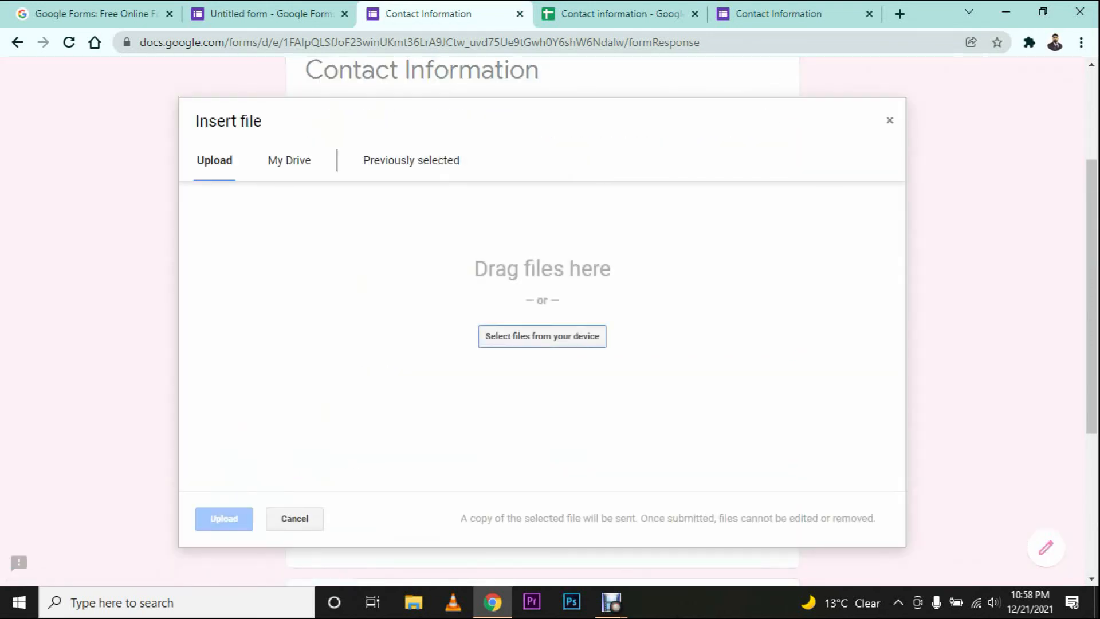
left_click(890, 120)
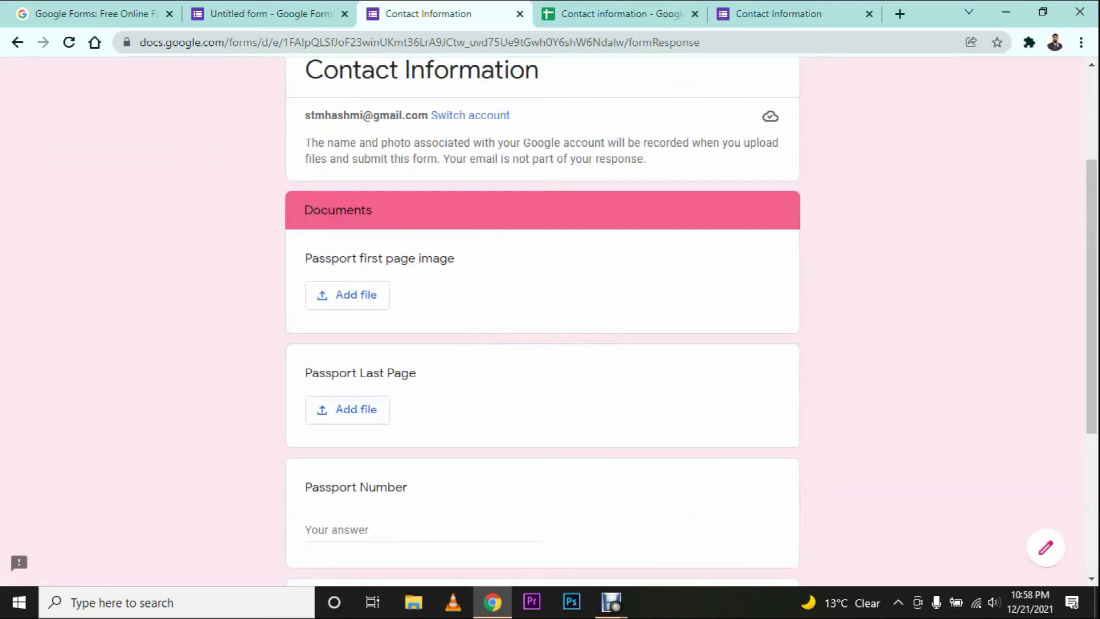
scroll(542, 321, "down", 5)
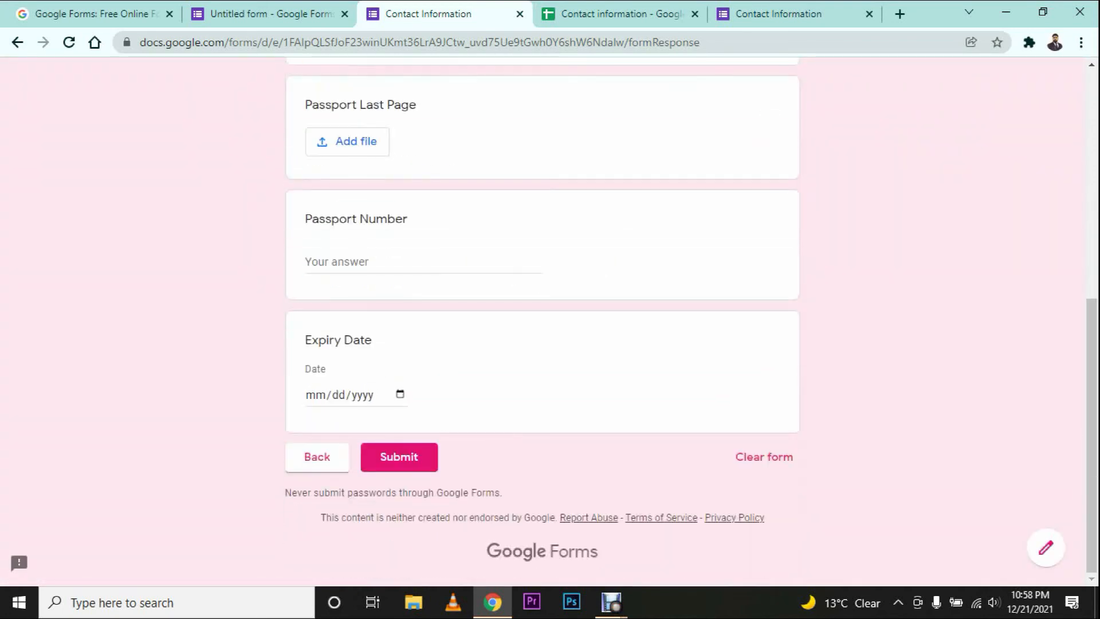
left_click(383, 261)
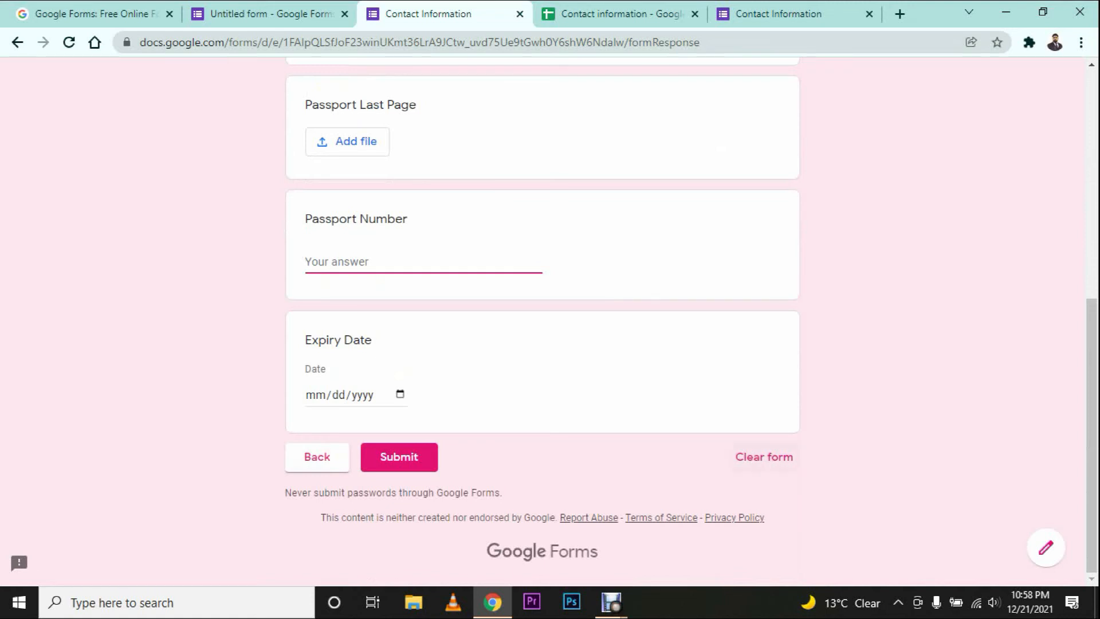
Step: Clear all answers in the preview and return to editing the Gender question
left_click(764, 456)
left_click(639, 366)
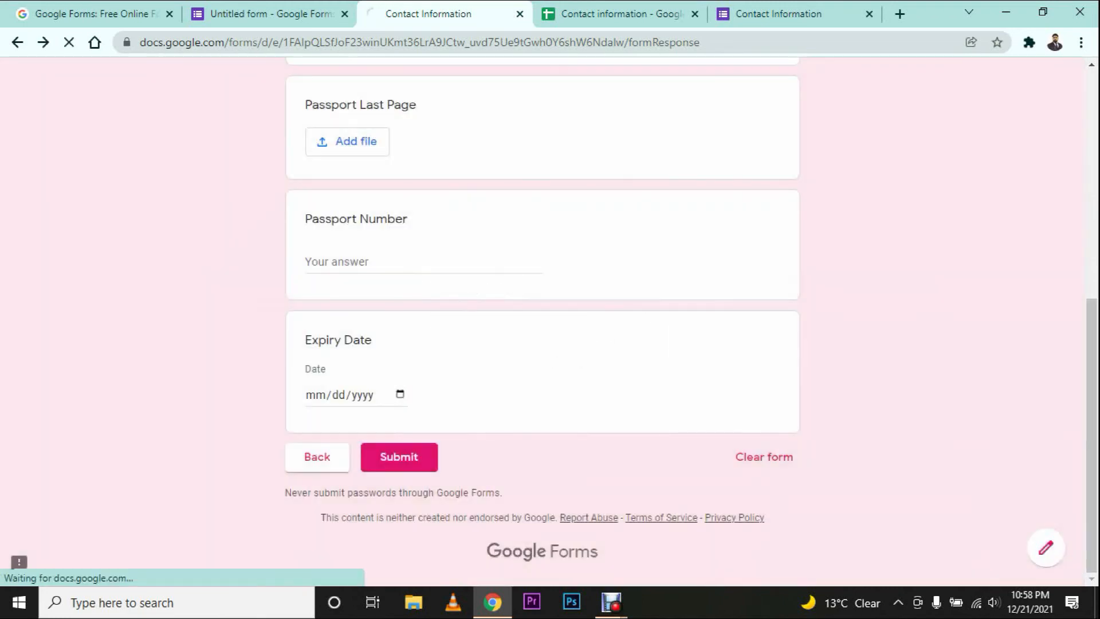
left_click(270, 14)
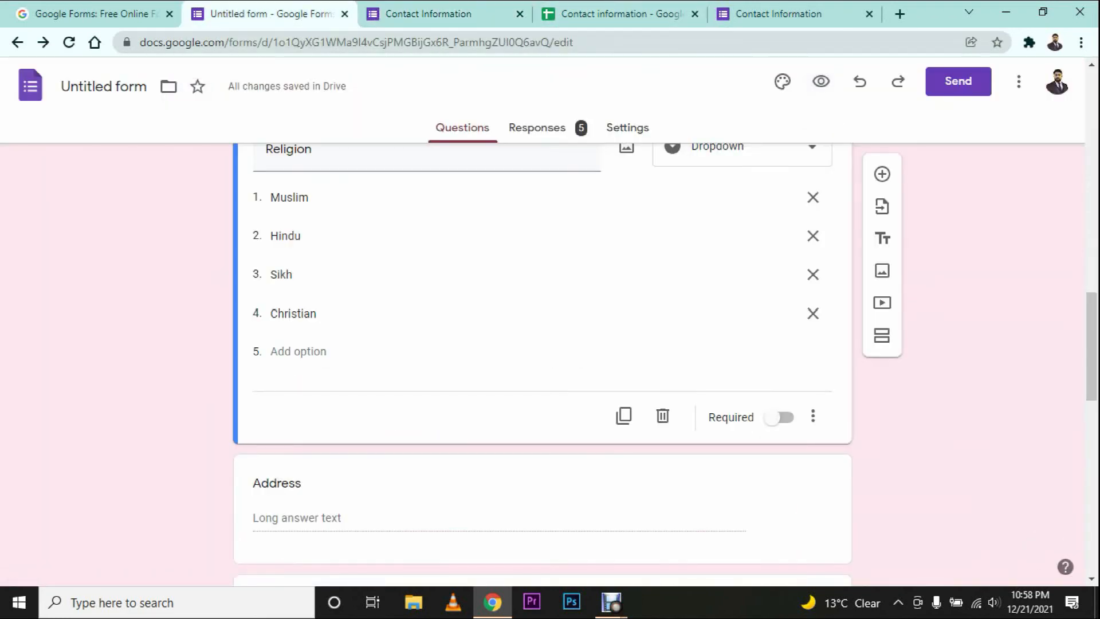
scroll(543, 365, "up", 10)
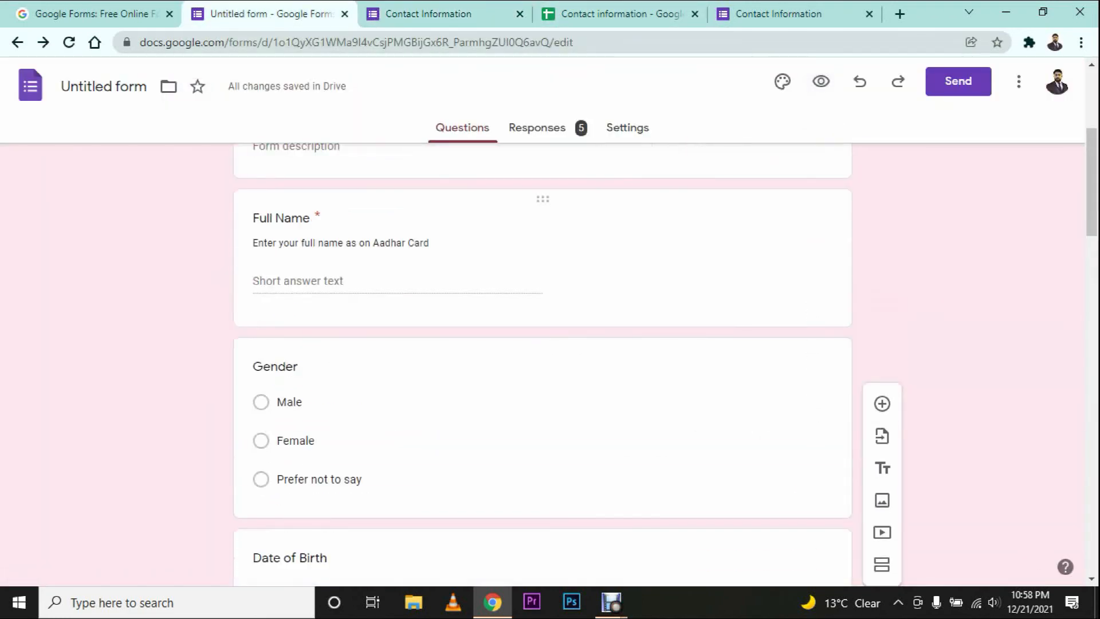
left_click(550, 401)
scroll(550, 401, "down", 3)
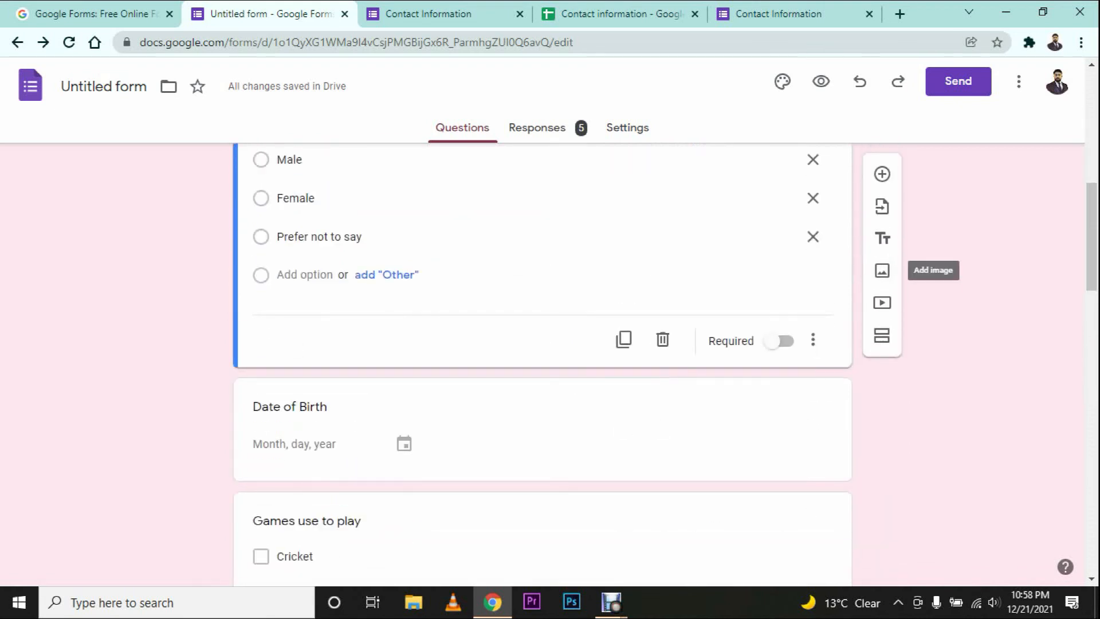
Step: Add a 'Mobile Number' question below Gender and turn on response validation
left_click(882, 174)
type("M")
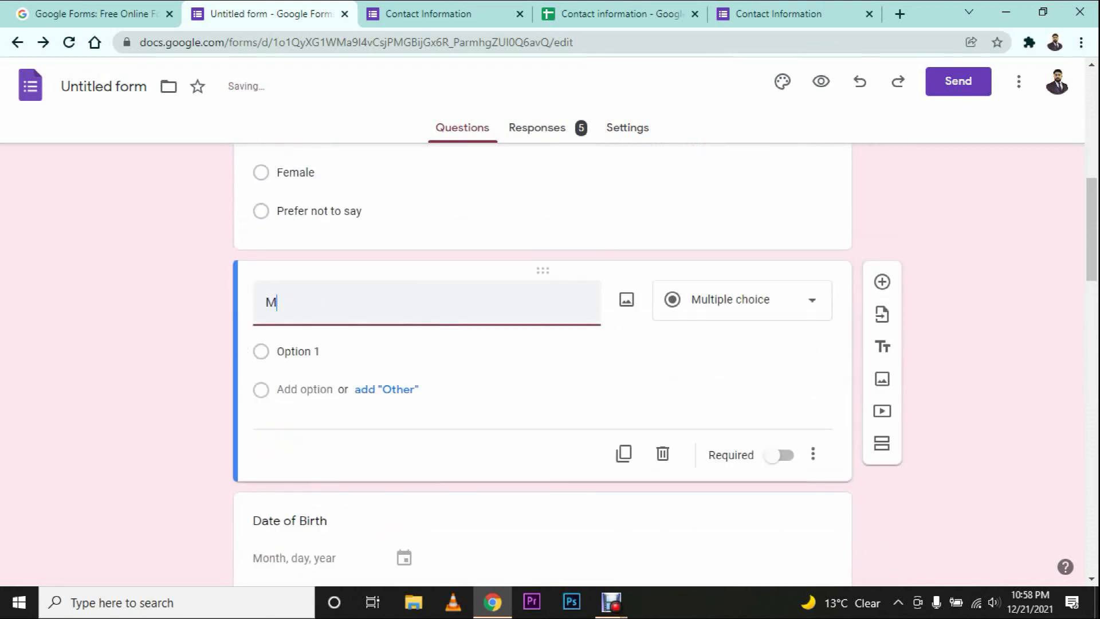
type("obile Number")
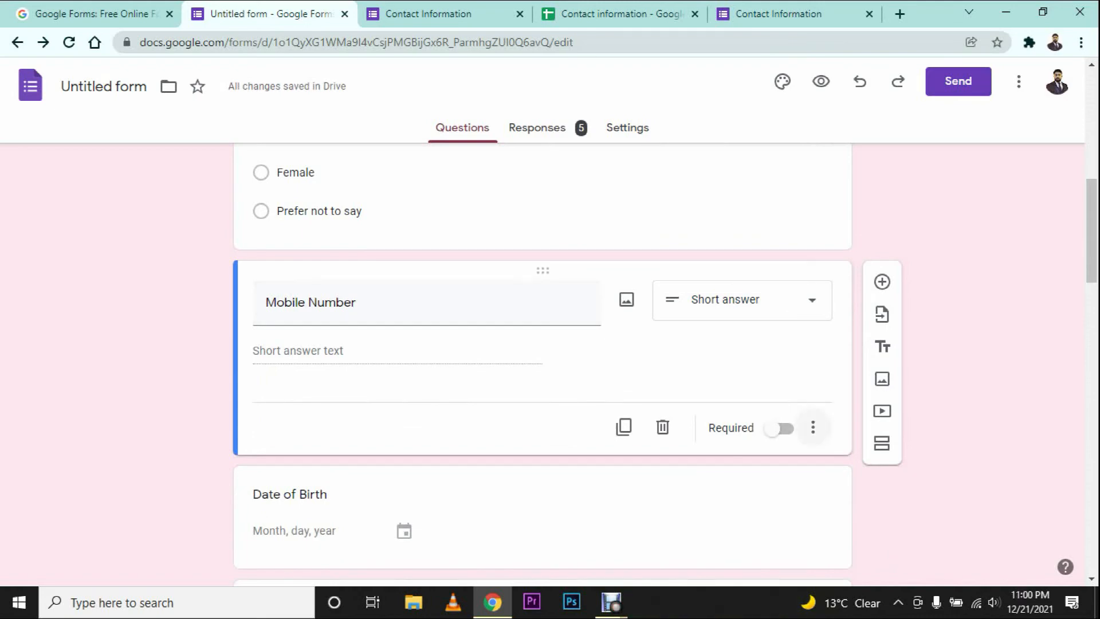
left_click(813, 427)
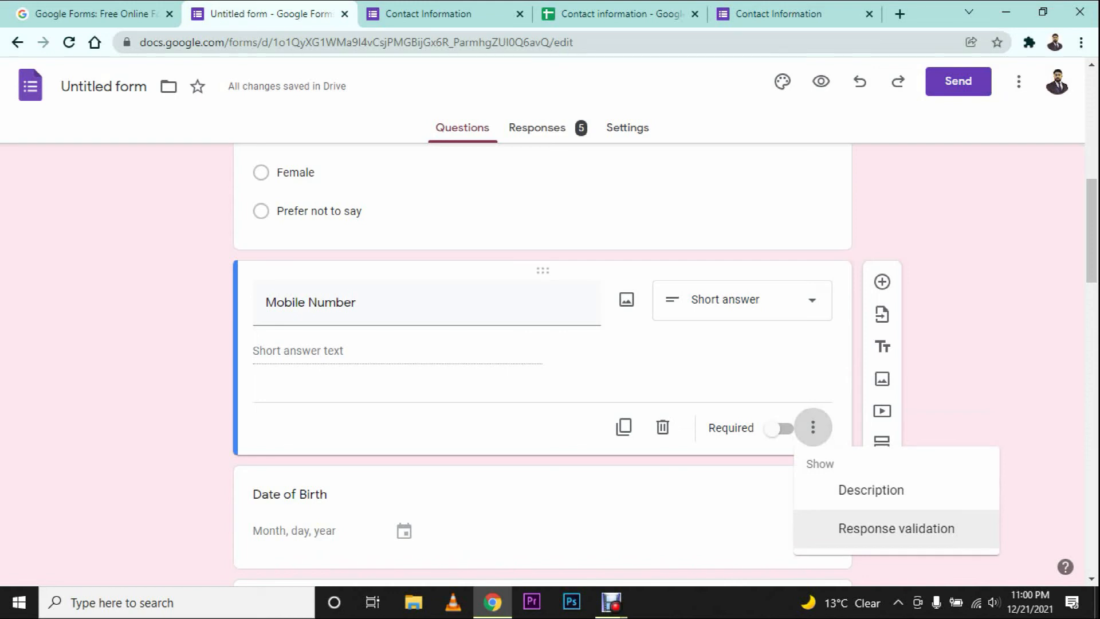
left_click(896, 528)
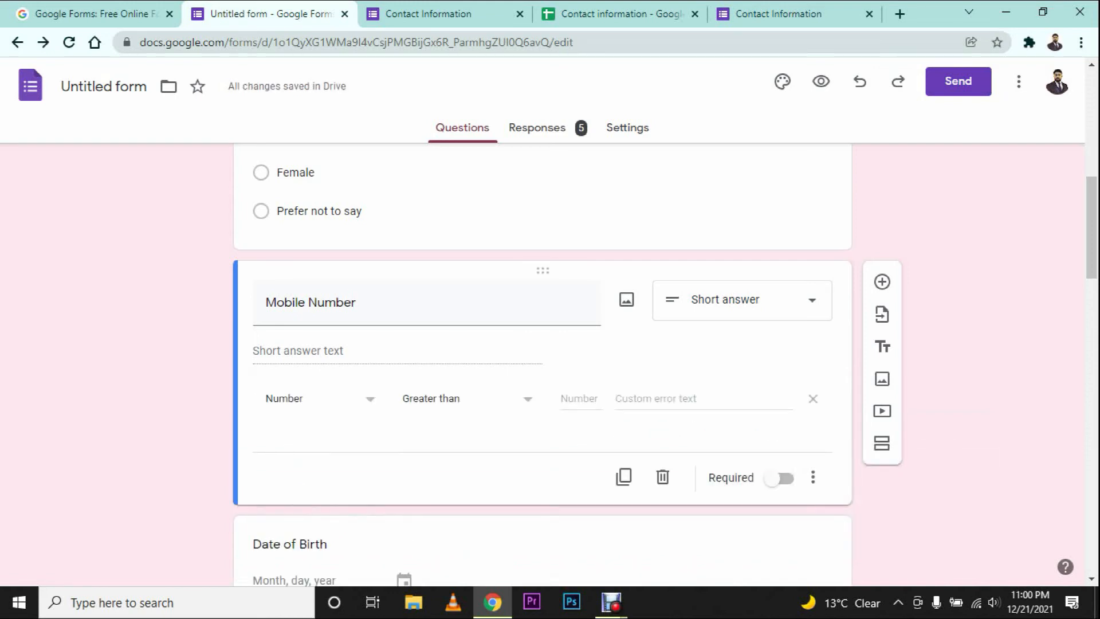
Step: Set the validation to Number, Greater than or equal to 18
left_click(321, 399)
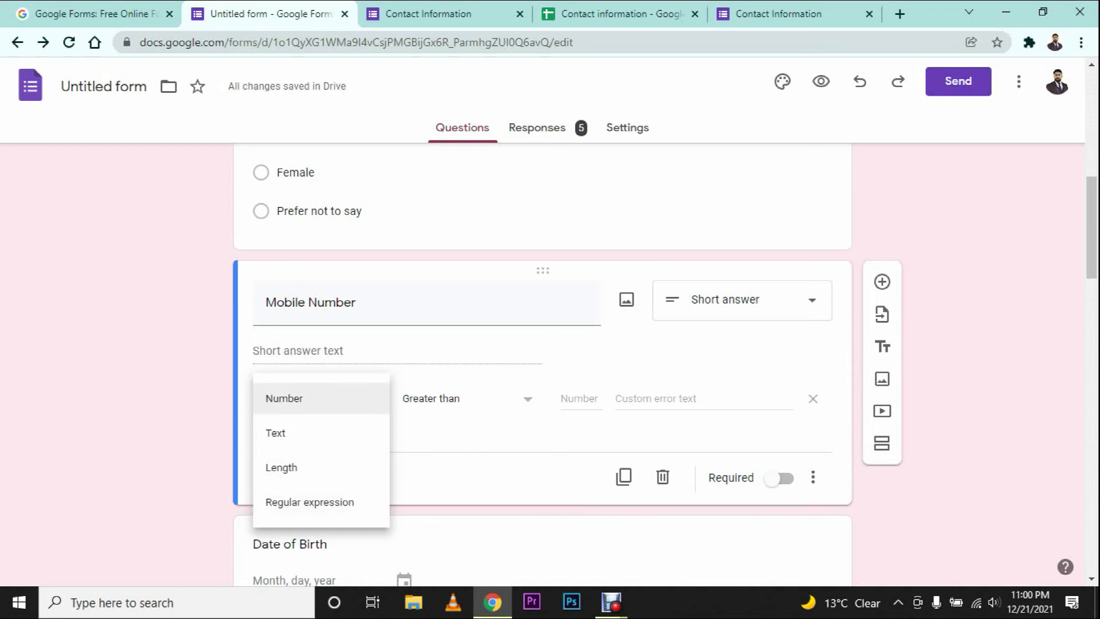
left_click(321, 399)
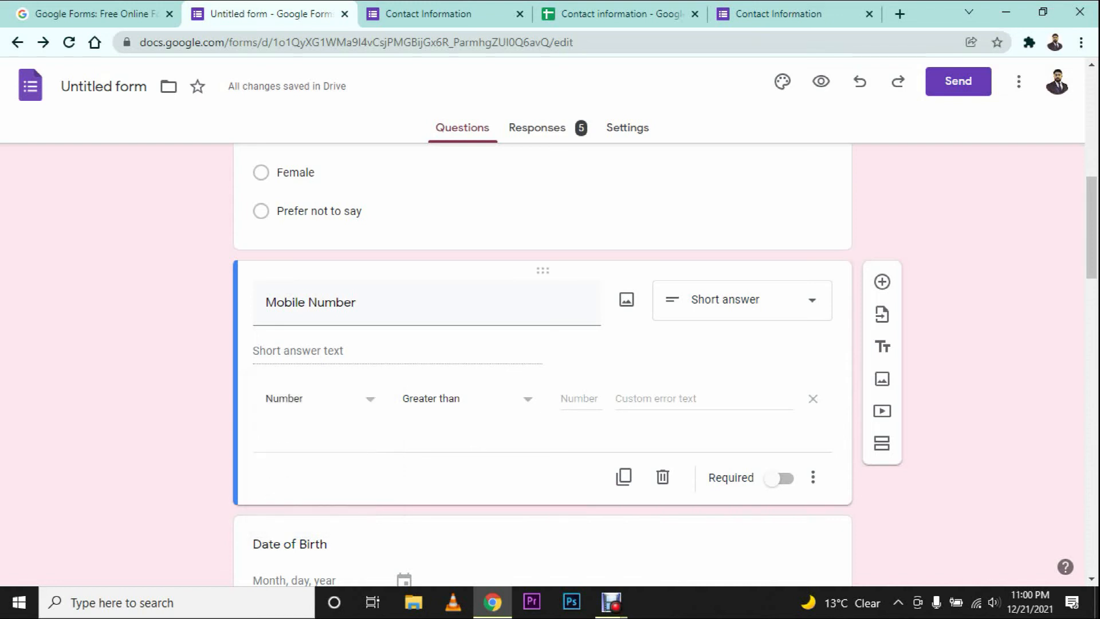
left_click(467, 399)
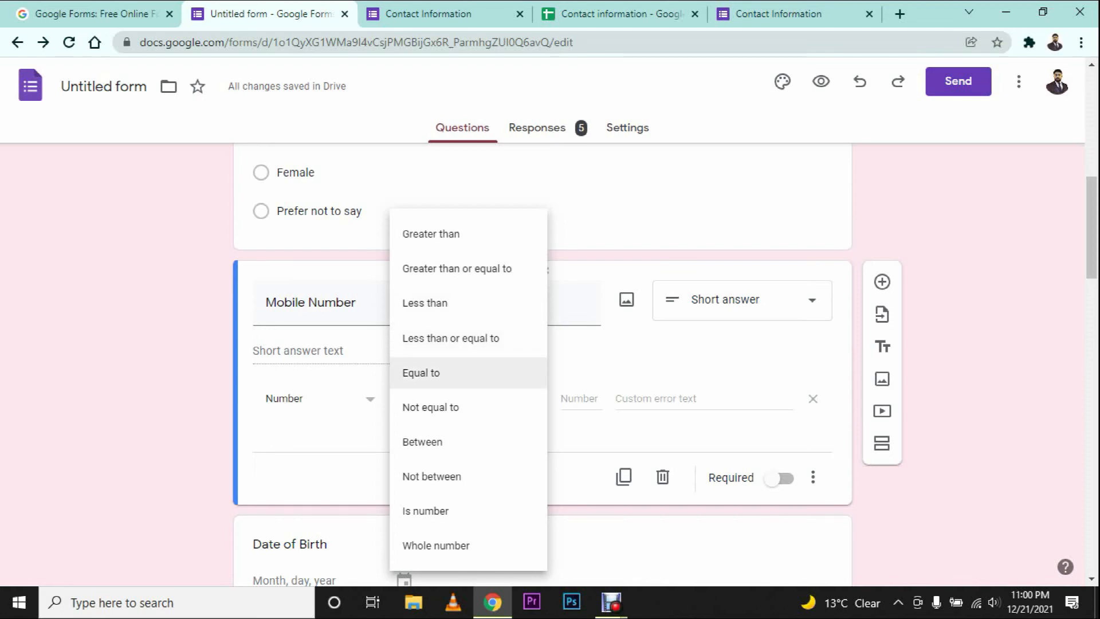
key("Escape")
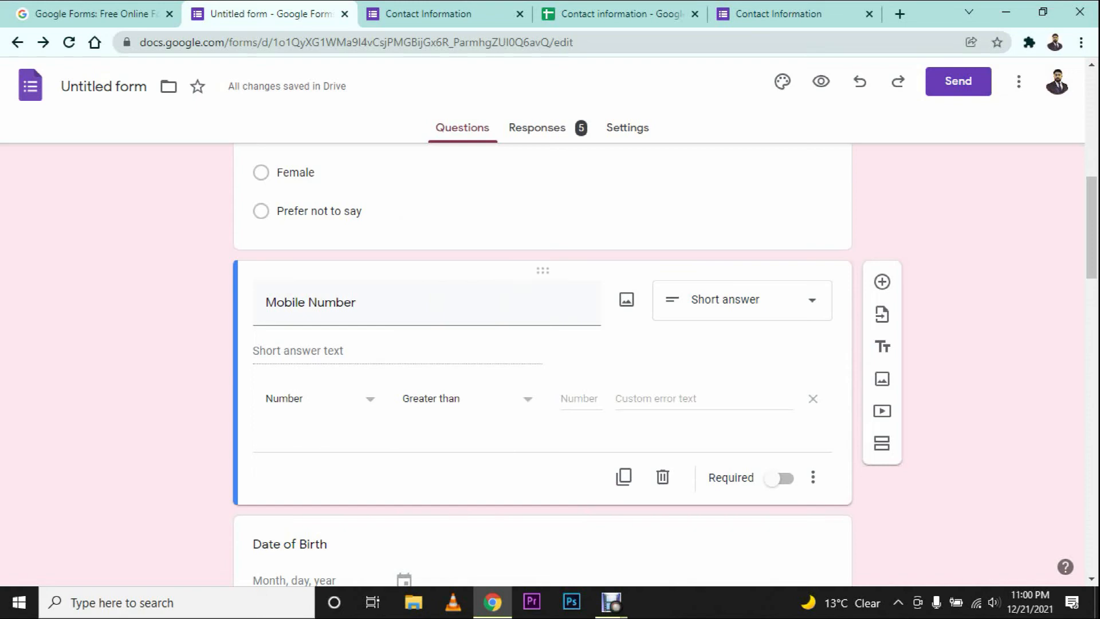
left_click(455, 398)
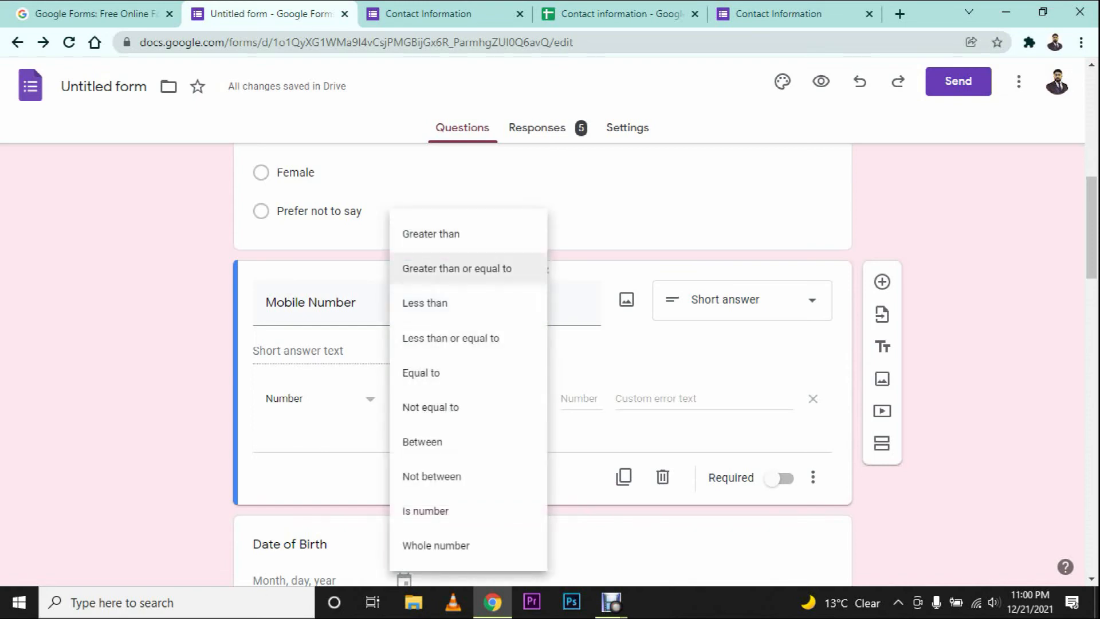
left_click(457, 268)
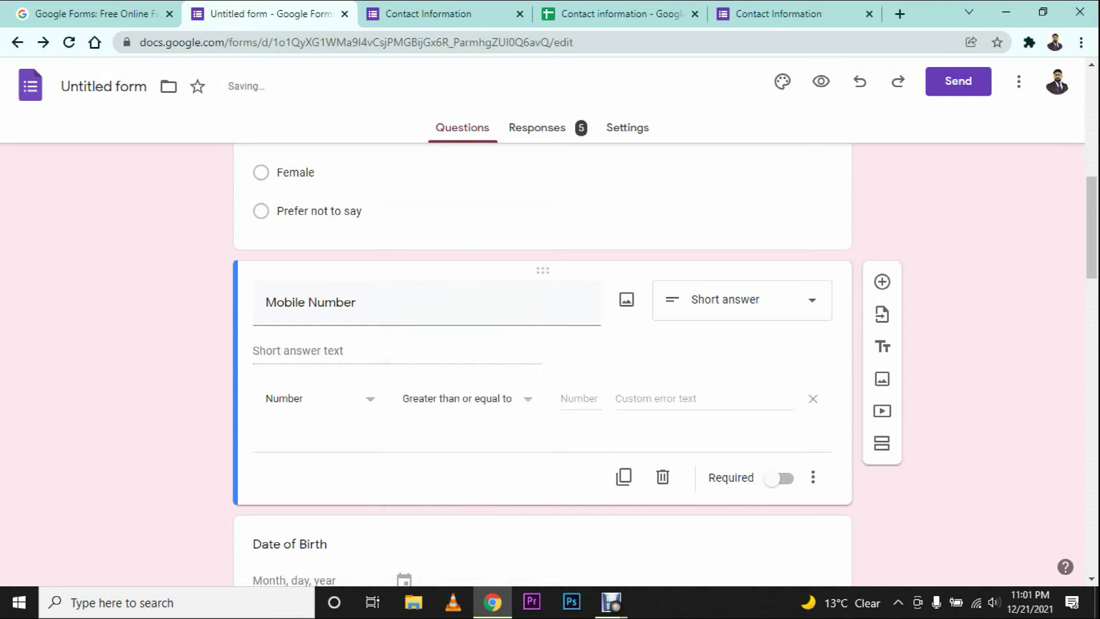
type("18")
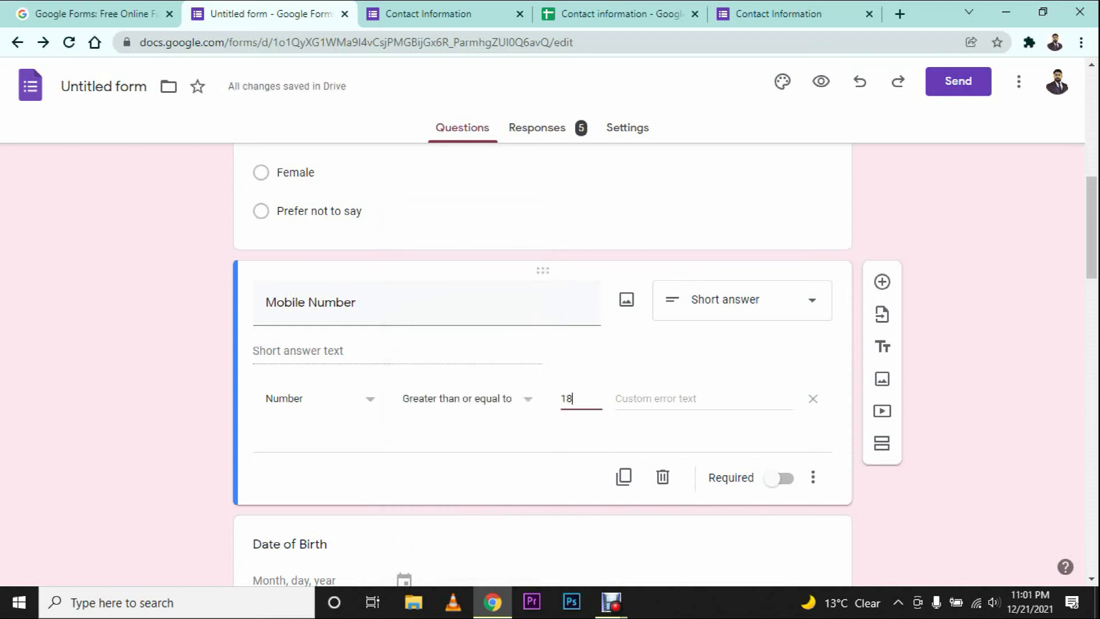
Step: In the live form, answer Mobile Number with 17 to test the validation
left_click(767, 14)
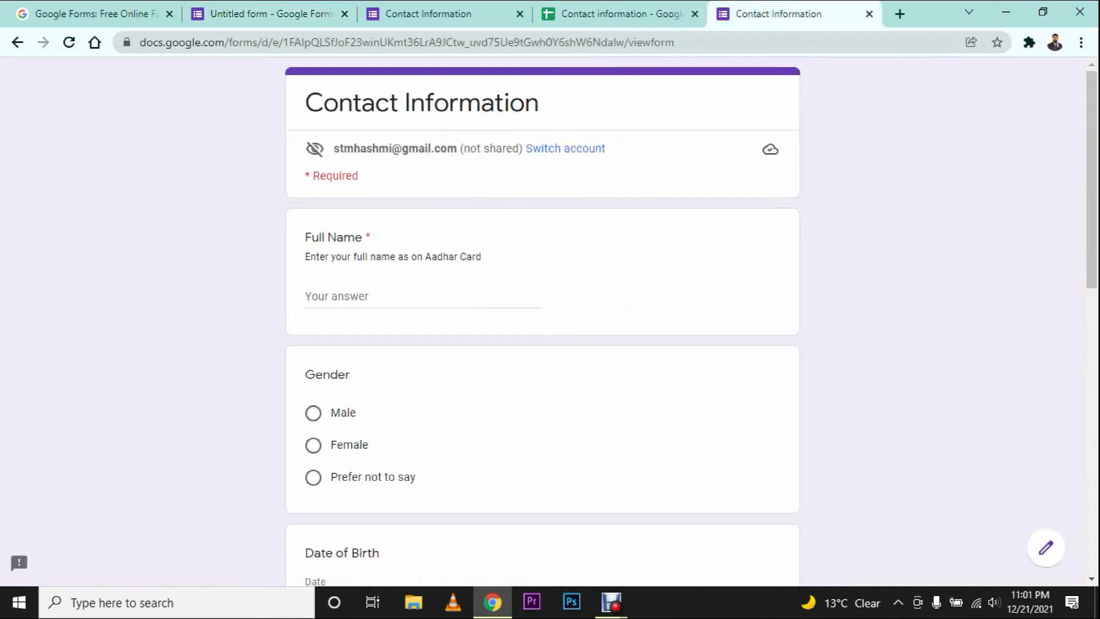
scroll(542, 321, "down", 4)
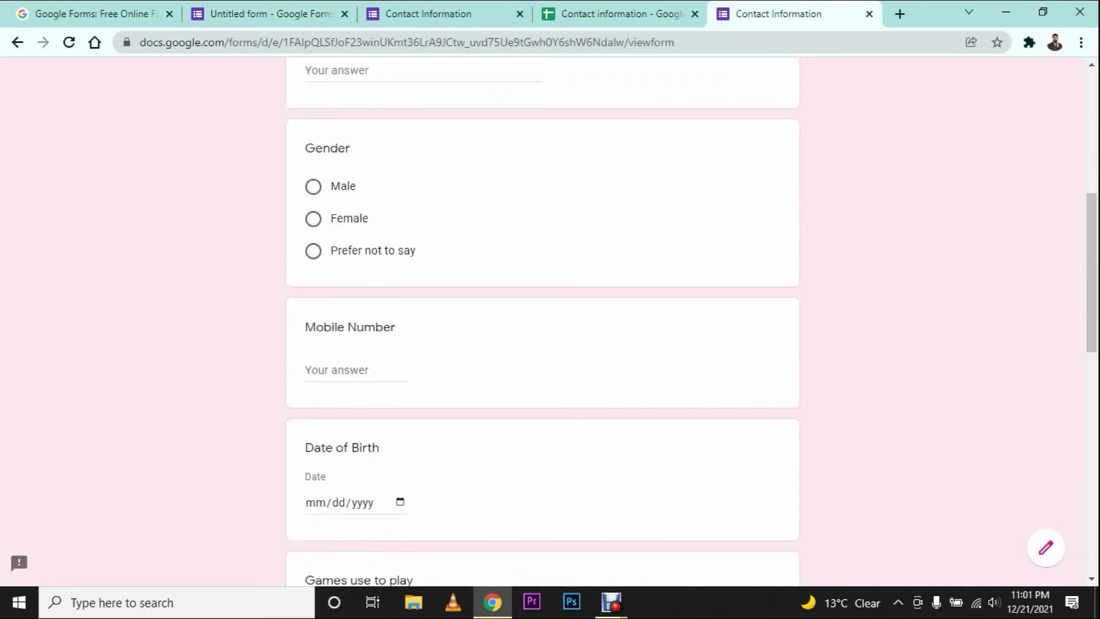
left_click(344, 370)
type("17")
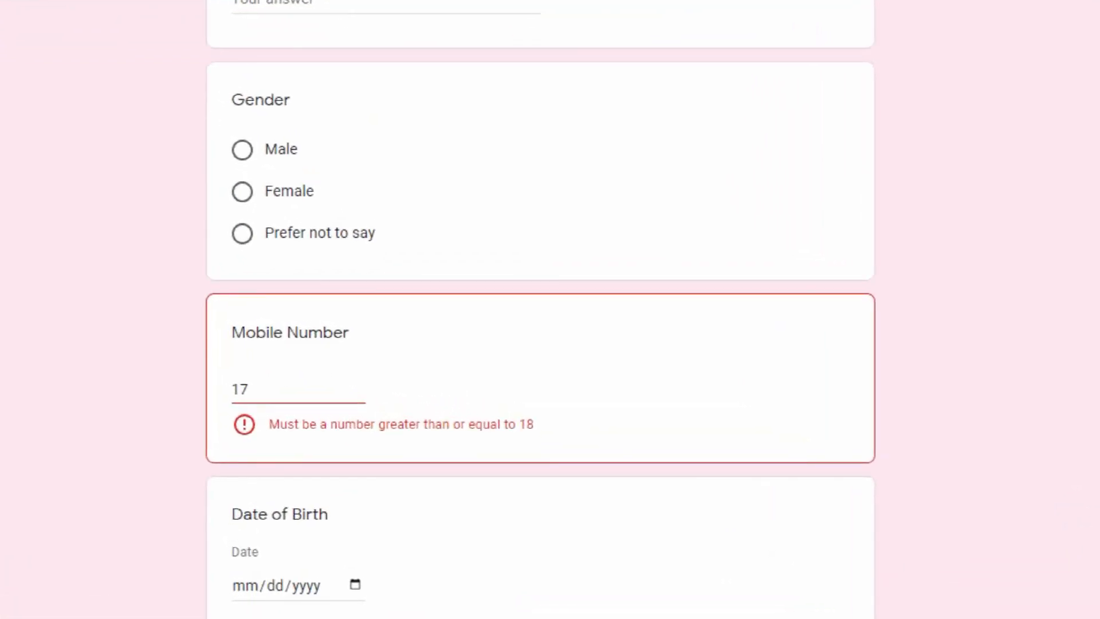
Step: Replace the answer with 18, then go back to the form editor
key("ctrl+a")
type("18")
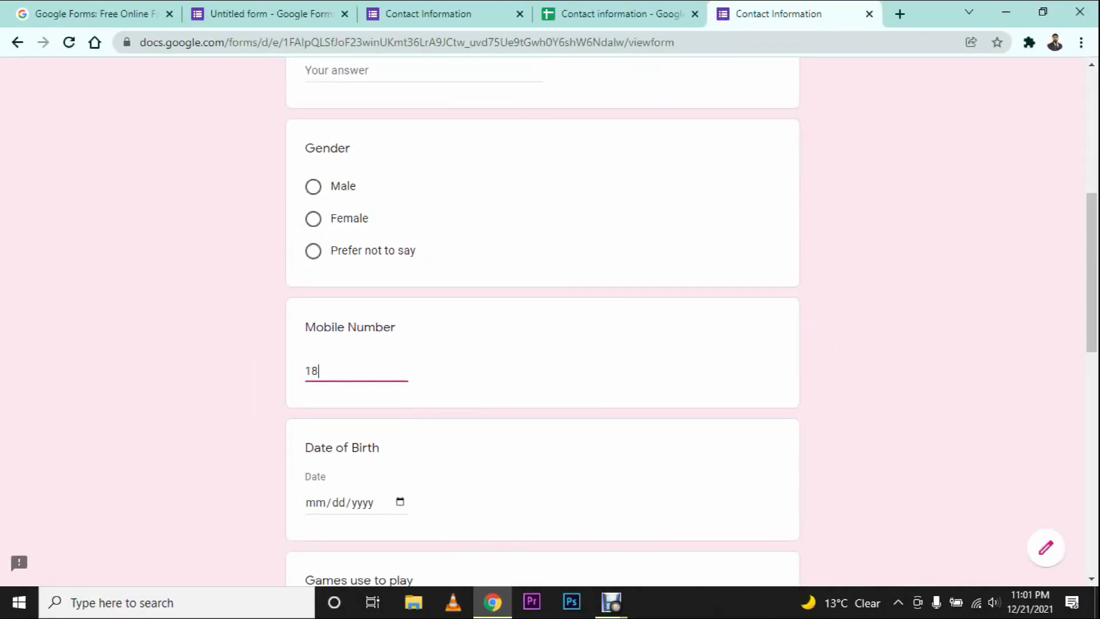
left_click_drag(437, 373, 306, 324)
left_click(481, 14)
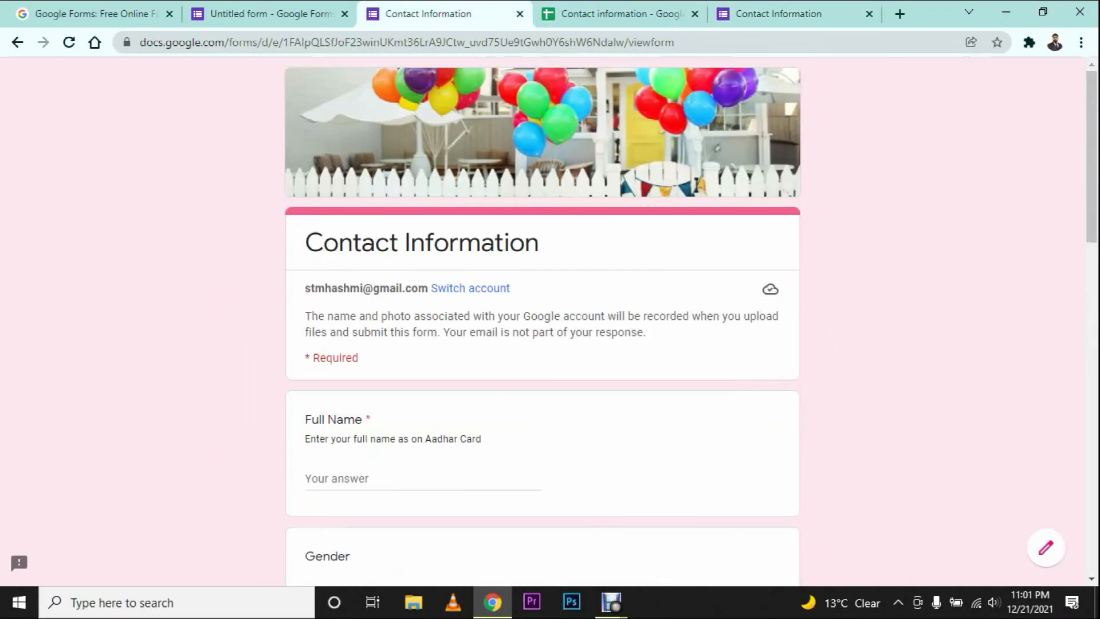
key("ctrl+shift+Tab")
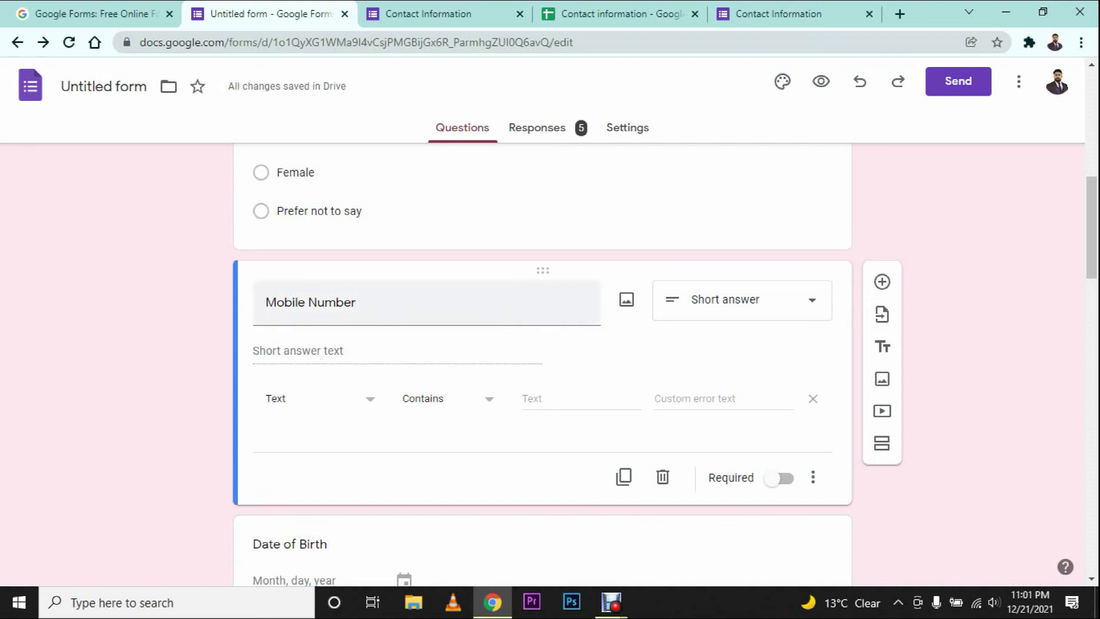
Step: Retitle the question 'Email' and require a valid email address
left_click(355, 303)
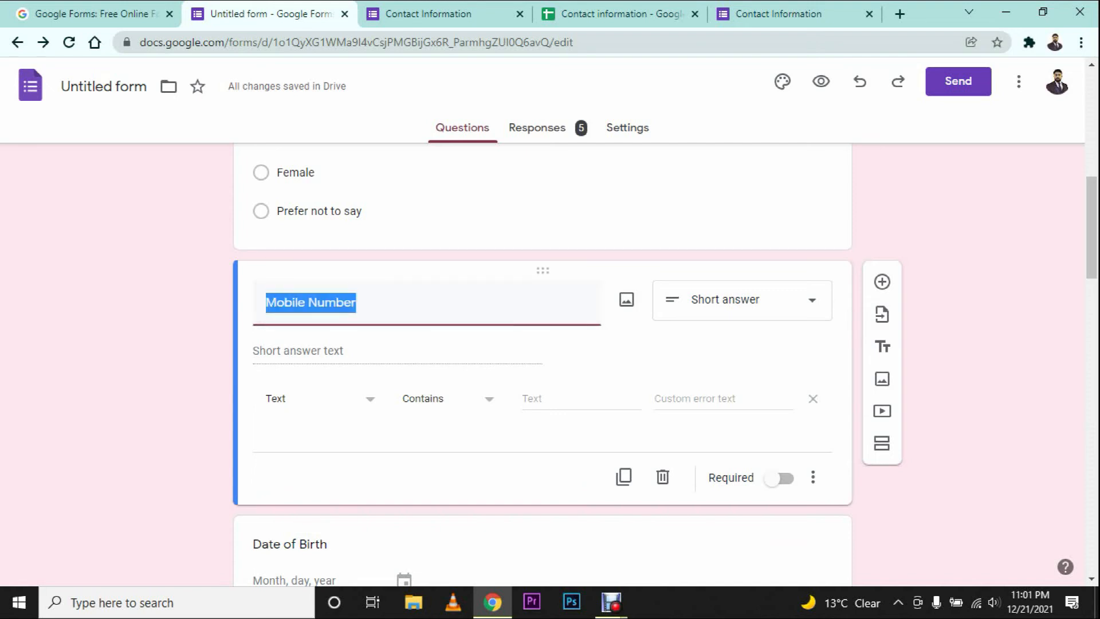
type("Email")
left_click(453, 398)
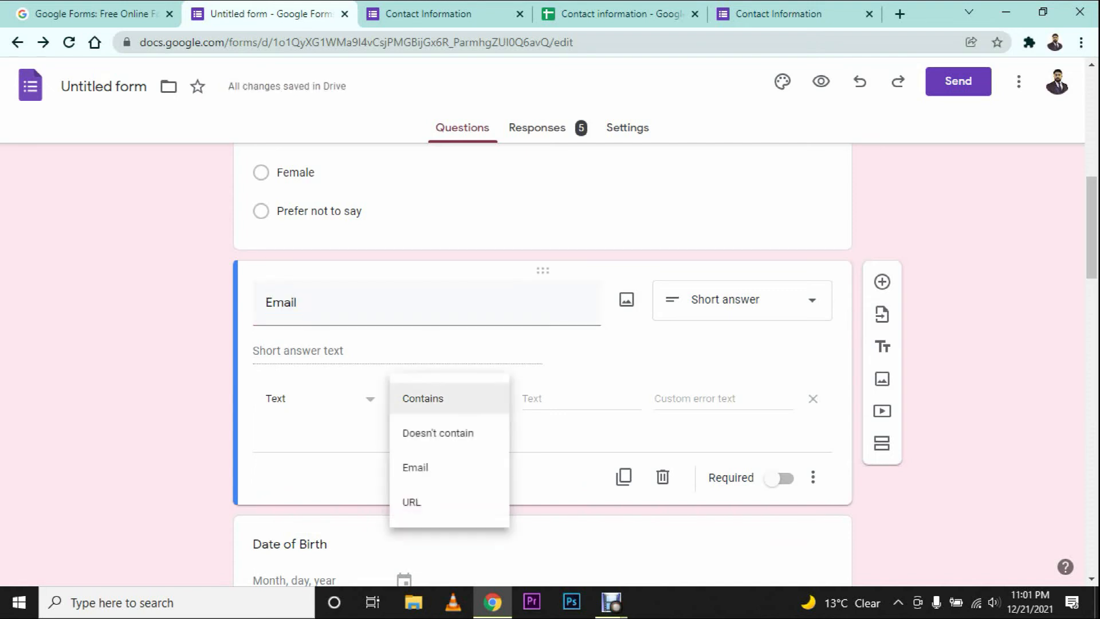
left_click(416, 467)
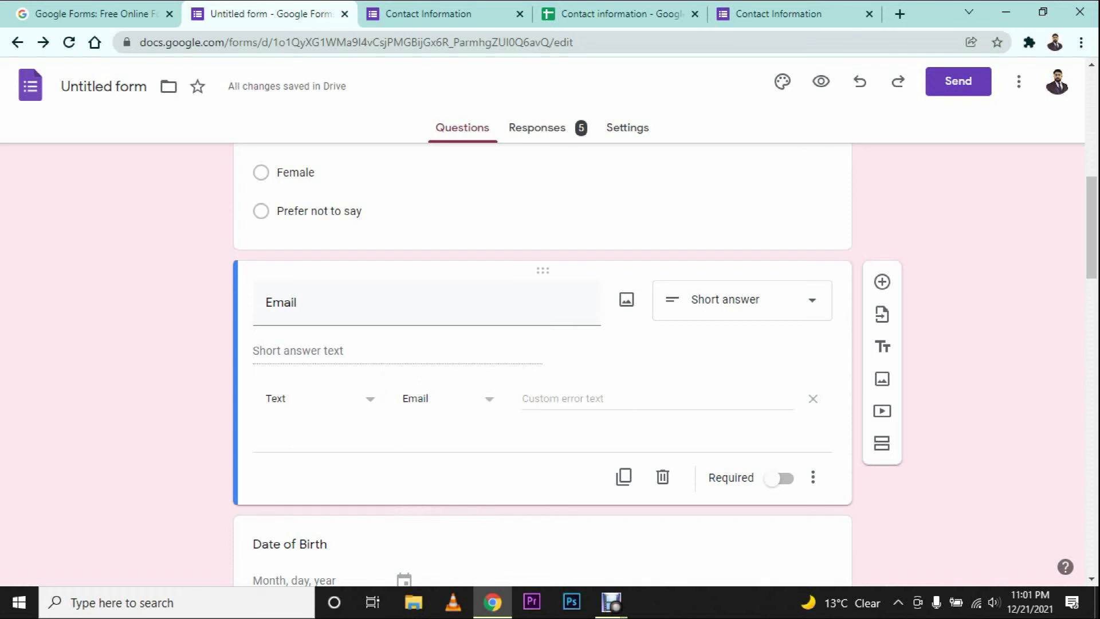
Step: Reload the live form, enter a test email address, then truncate it so it's invalid
left_click(779, 13)
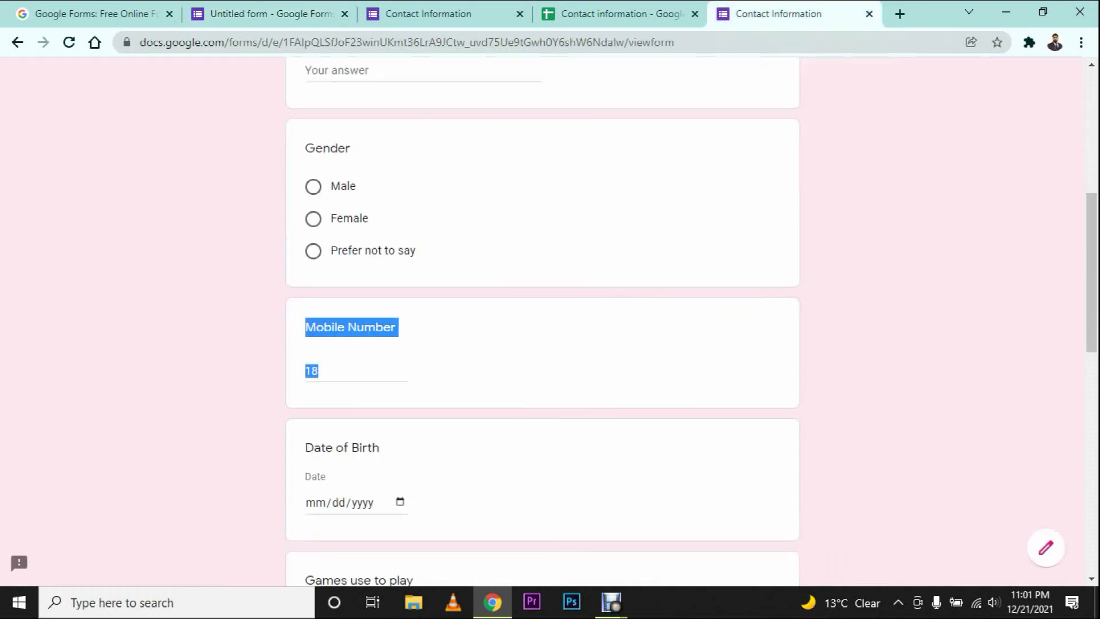
key("F5")
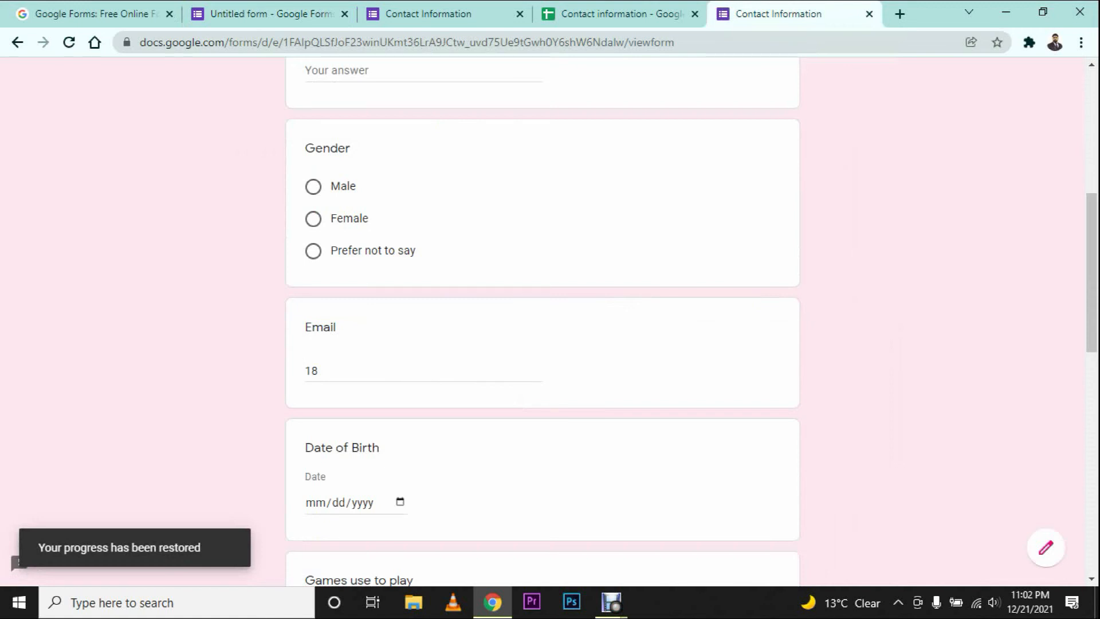
double_click(312, 371)
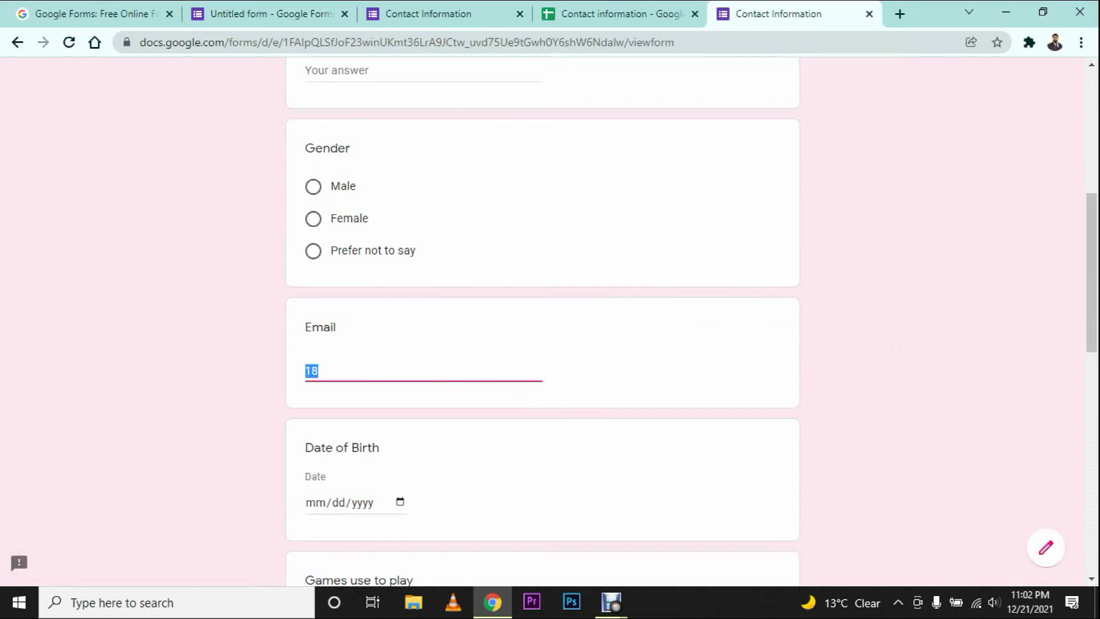
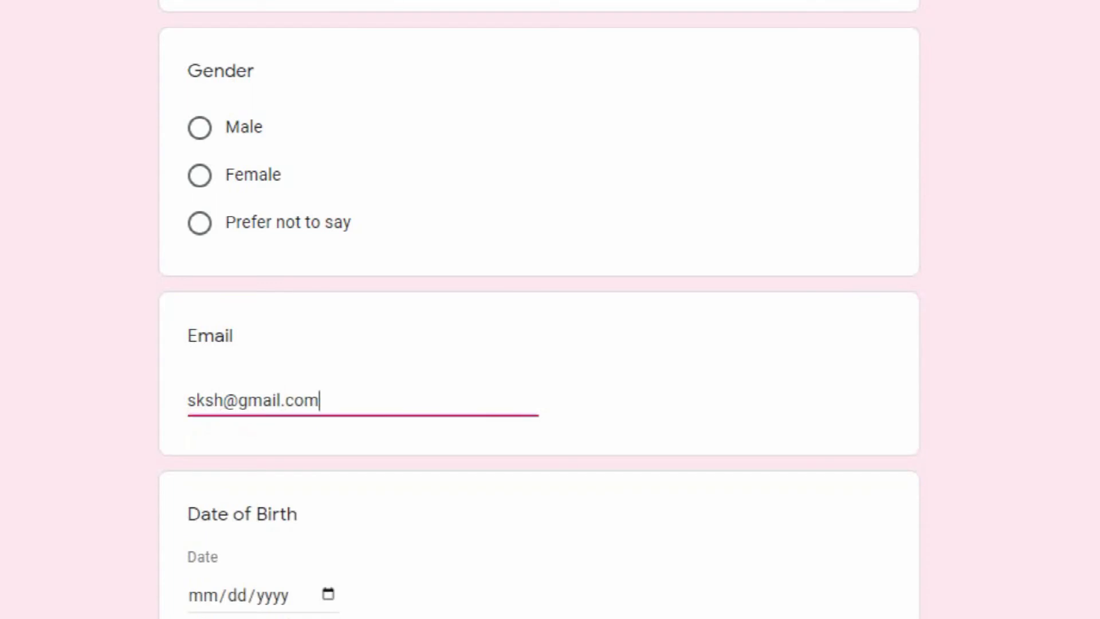
left_click_drag(319, 400, 263, 401)
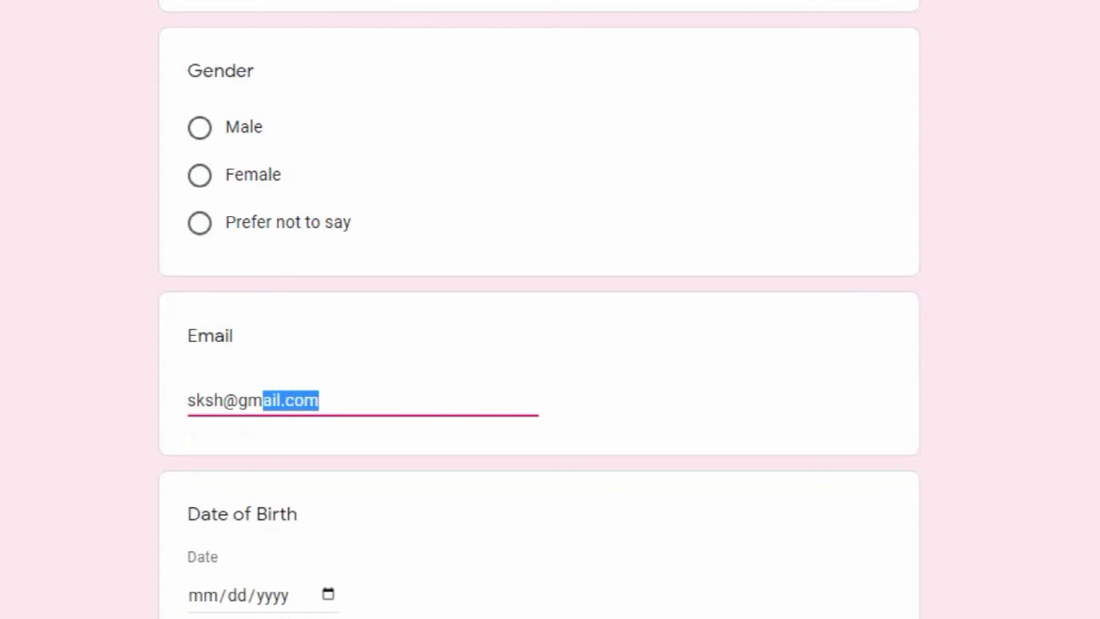
key("BackSpace")
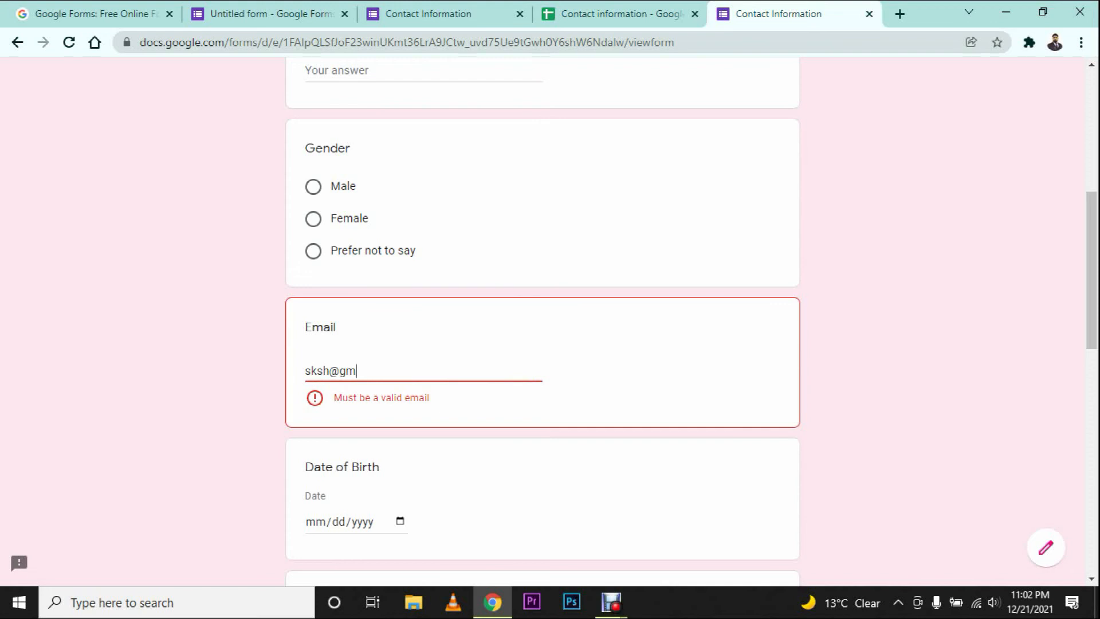
Step: Back in the editor, change the validation type to Length
left_click(271, 14)
left_click(341, 398)
left_click(281, 433)
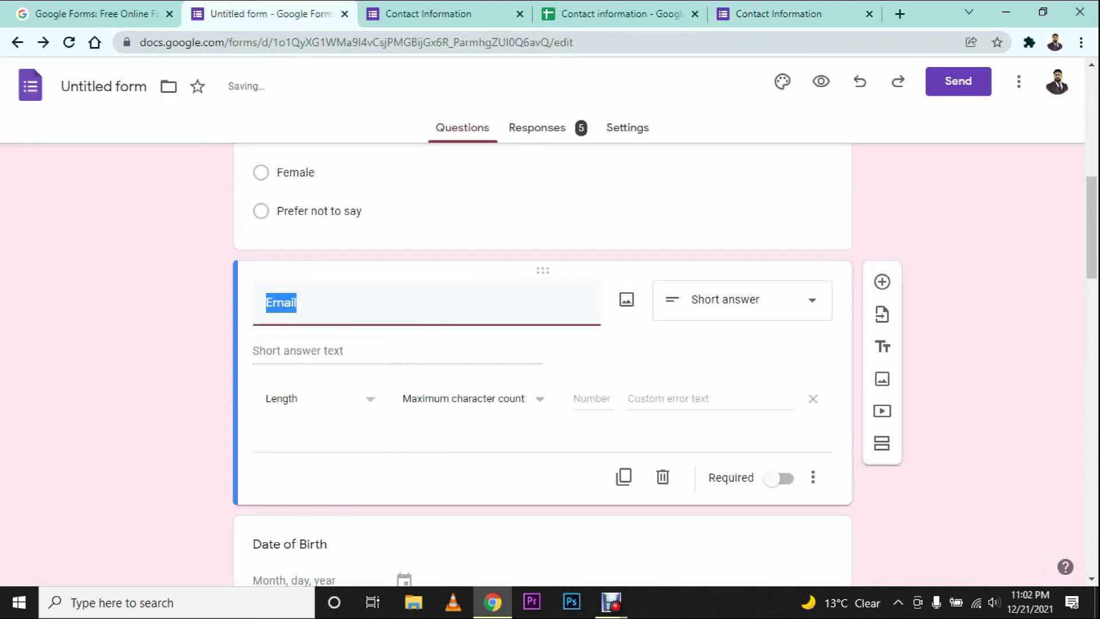
Step: Retitle the question 'Mobile number' and require a minimum character count of 10
type("Mobile number")
key("Tab")
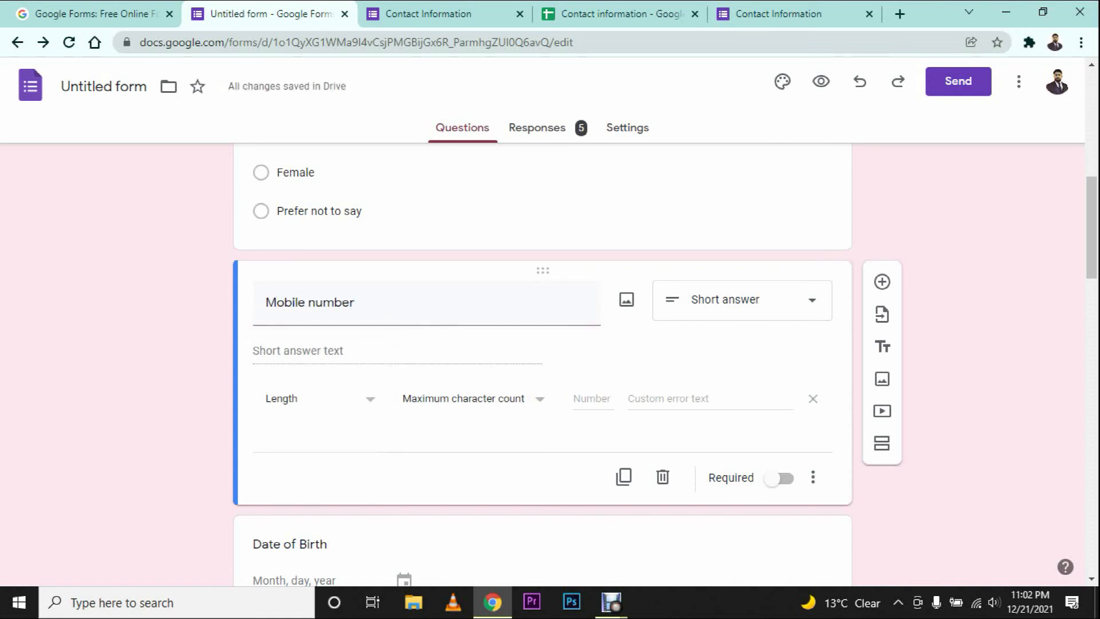
left_click(475, 399)
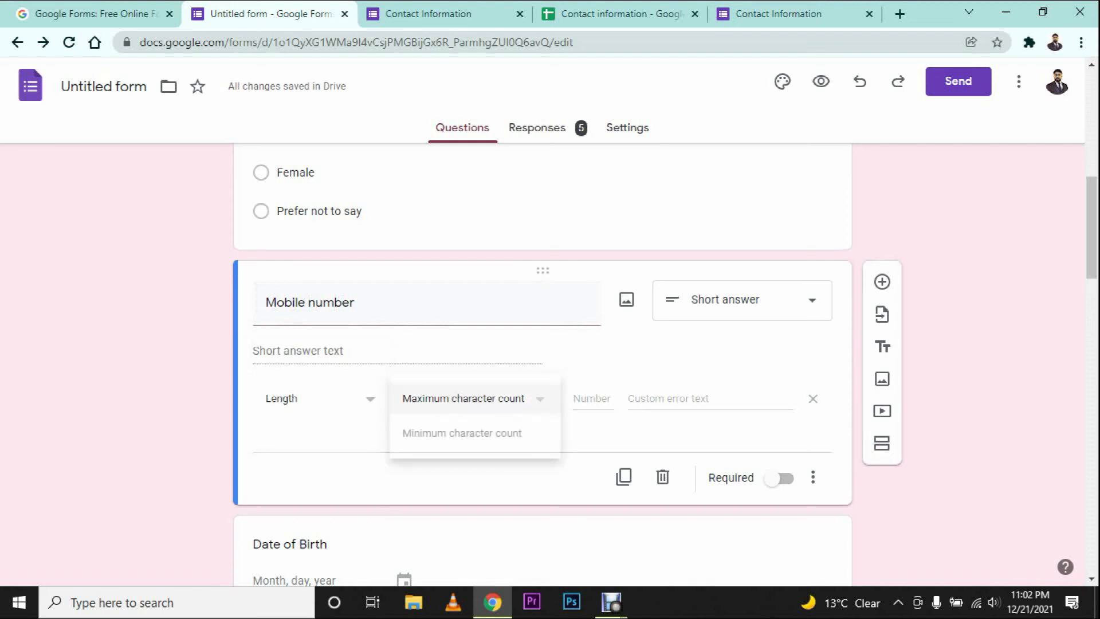
left_click(474, 434)
left_click(593, 399)
type("10")
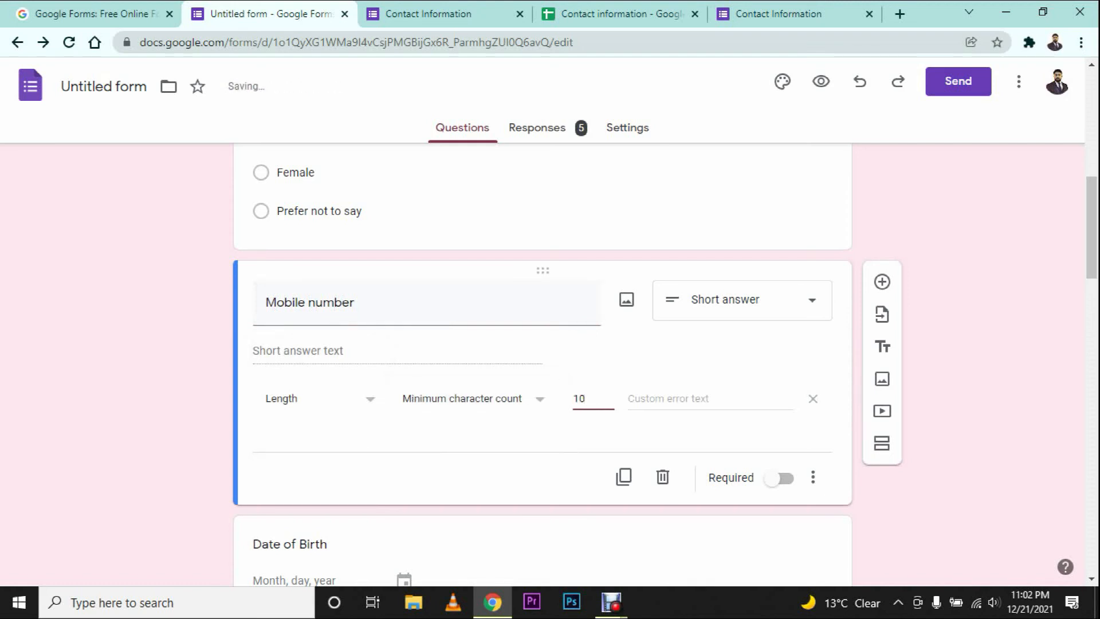
Step: Reload the live form and test the answer 88888 in Mobile number
left_click(794, 14)
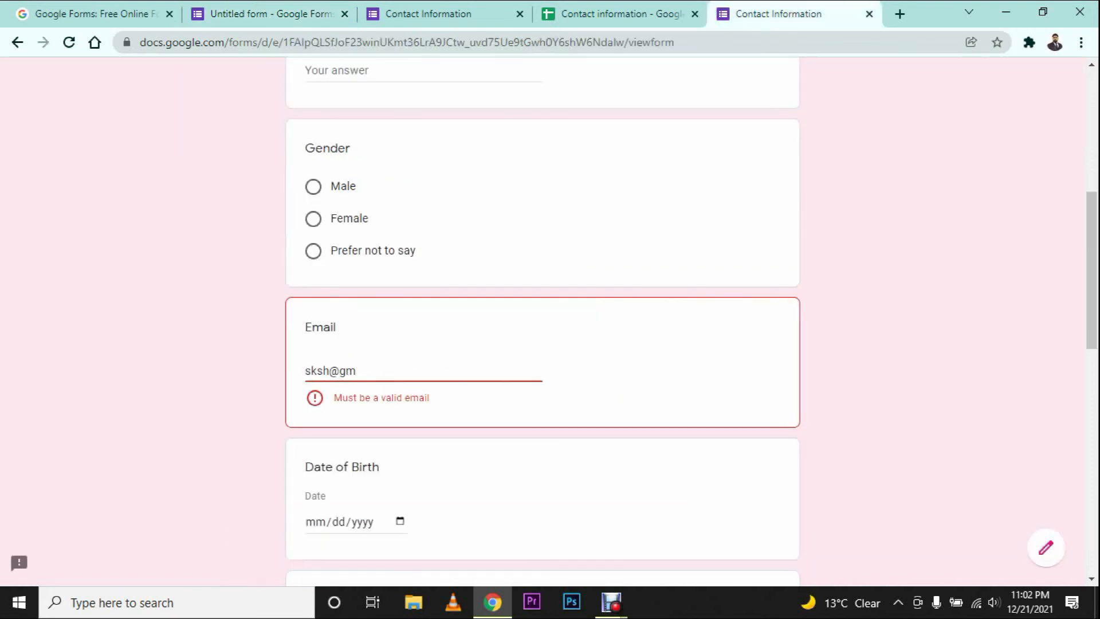
key("F5")
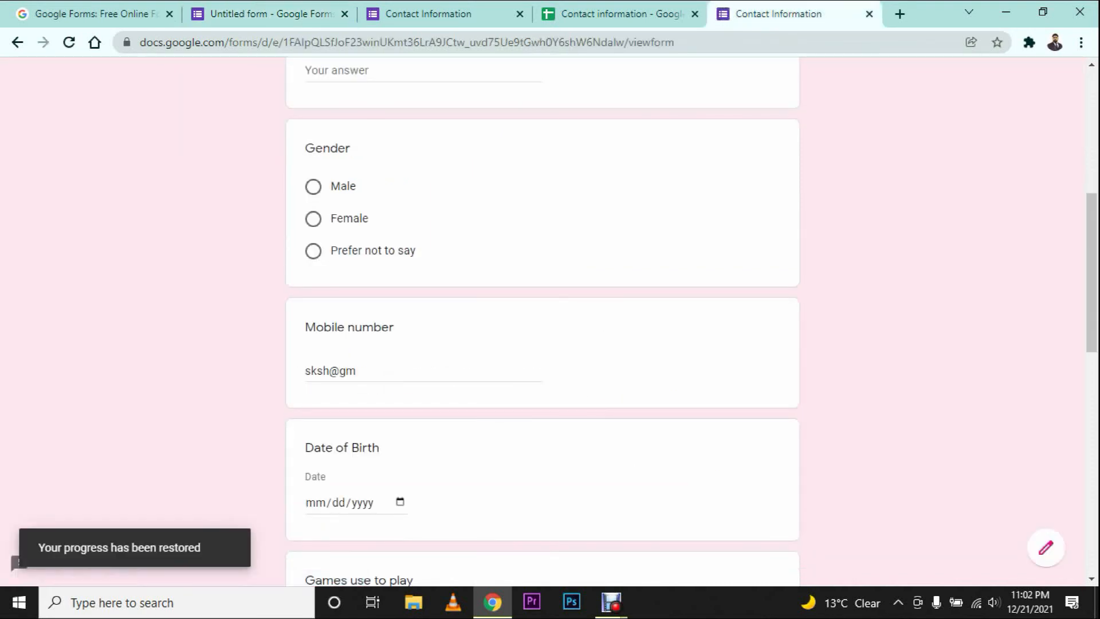
left_click_drag(424, 372, 304, 372)
type("88888")
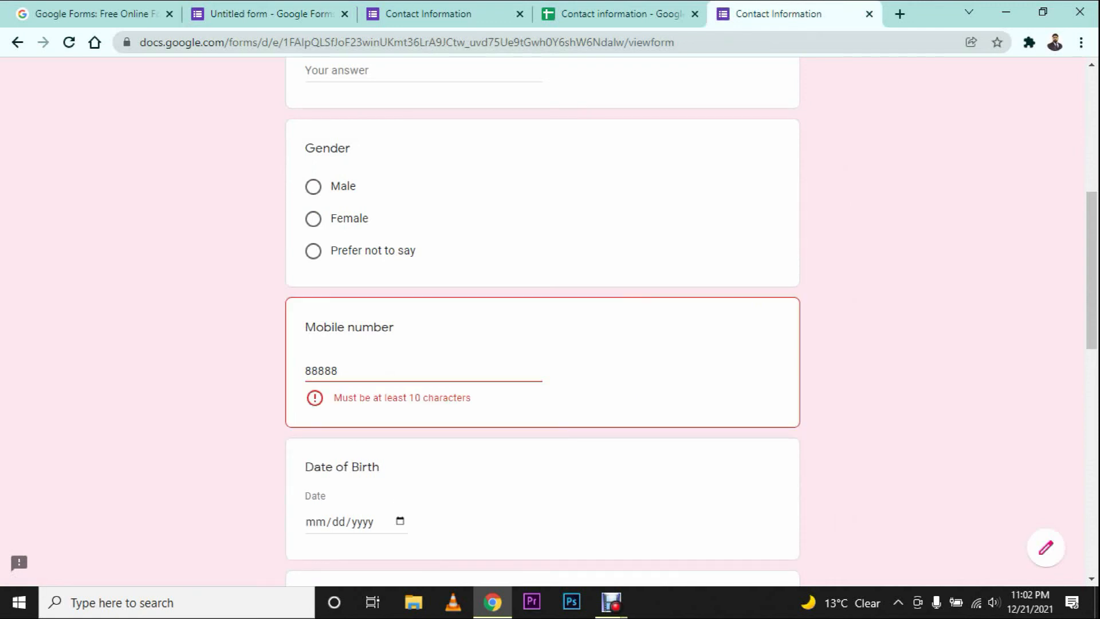
Step: In the editor, switch the validation type to Regular expression
left_click(271, 14)
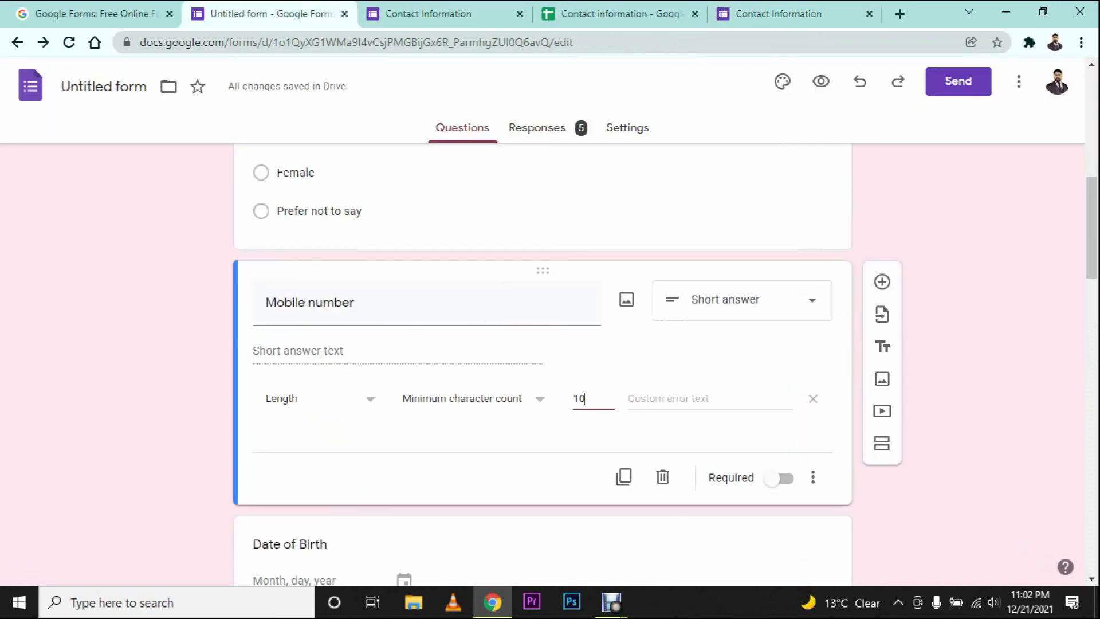
left_click(321, 399)
key("Return")
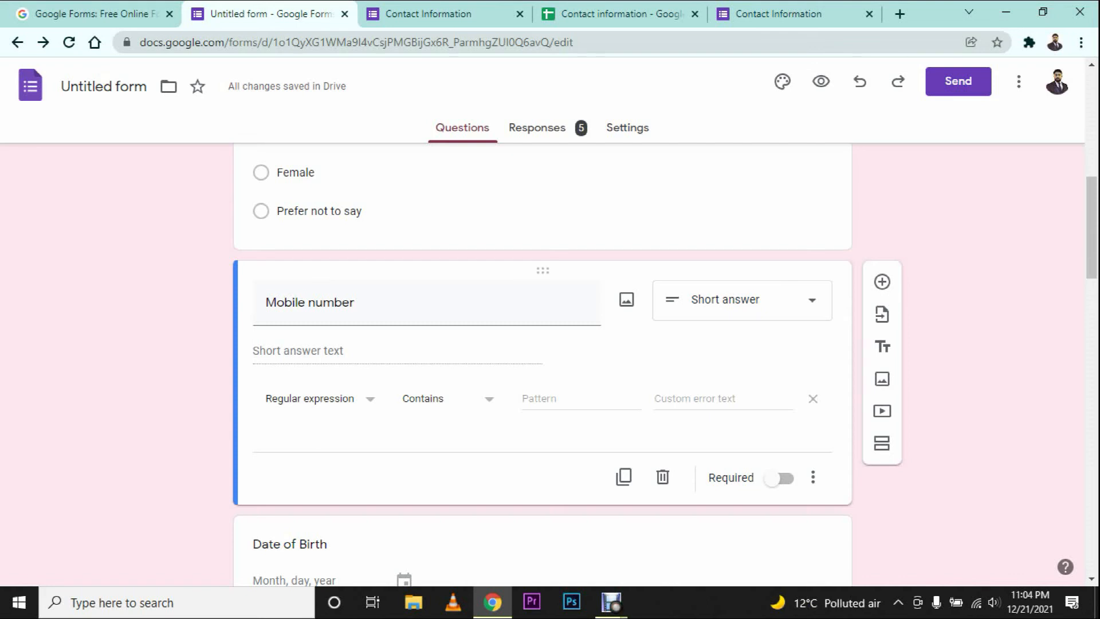
Step: Set the regular expression condition to Contains with pattern 'i'
left_click(449, 399)
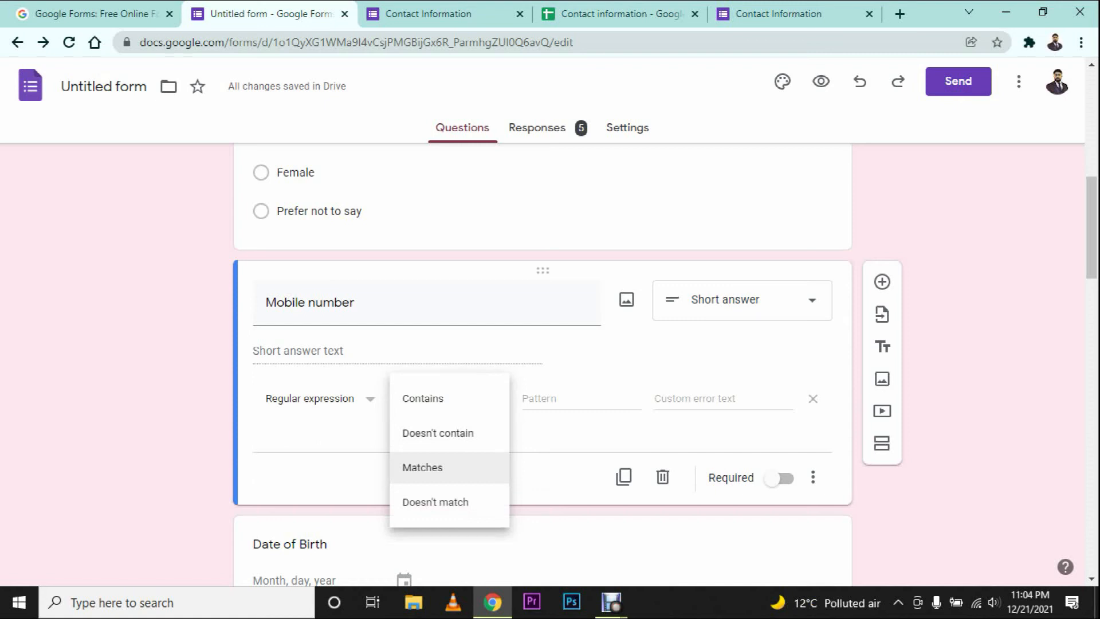
key("Up")
key("Up")
key("Return")
left_click(580, 399)
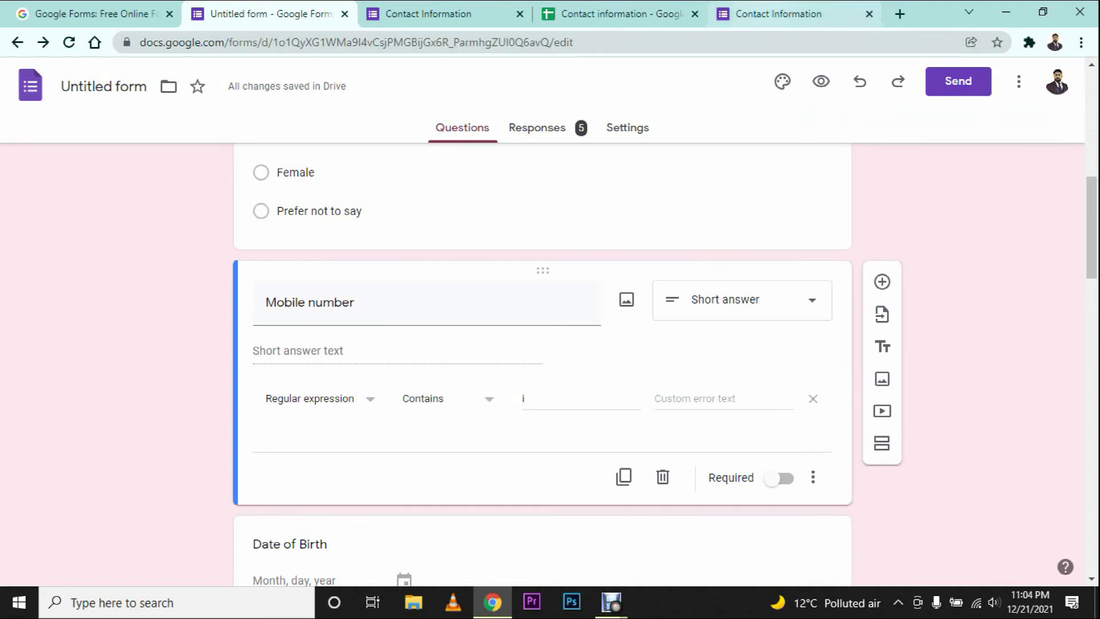
Step: Reload the live form, test an answer without 'i' then one with 'in', and return to the editor
left_click(778, 14)
key("F5")
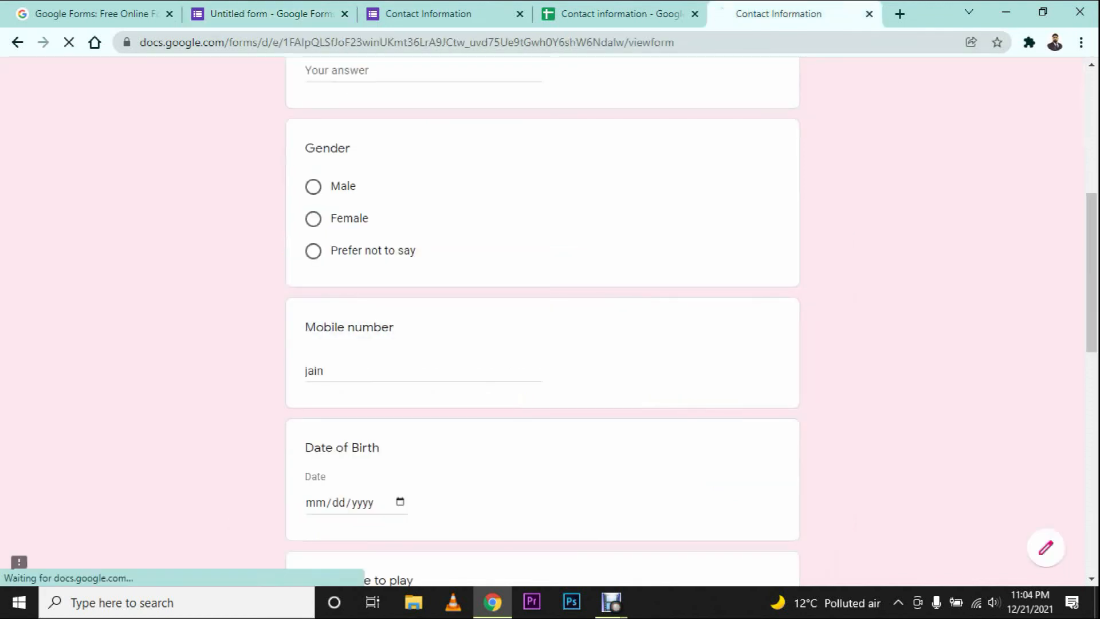
left_click(317, 371)
key("BackSpace")
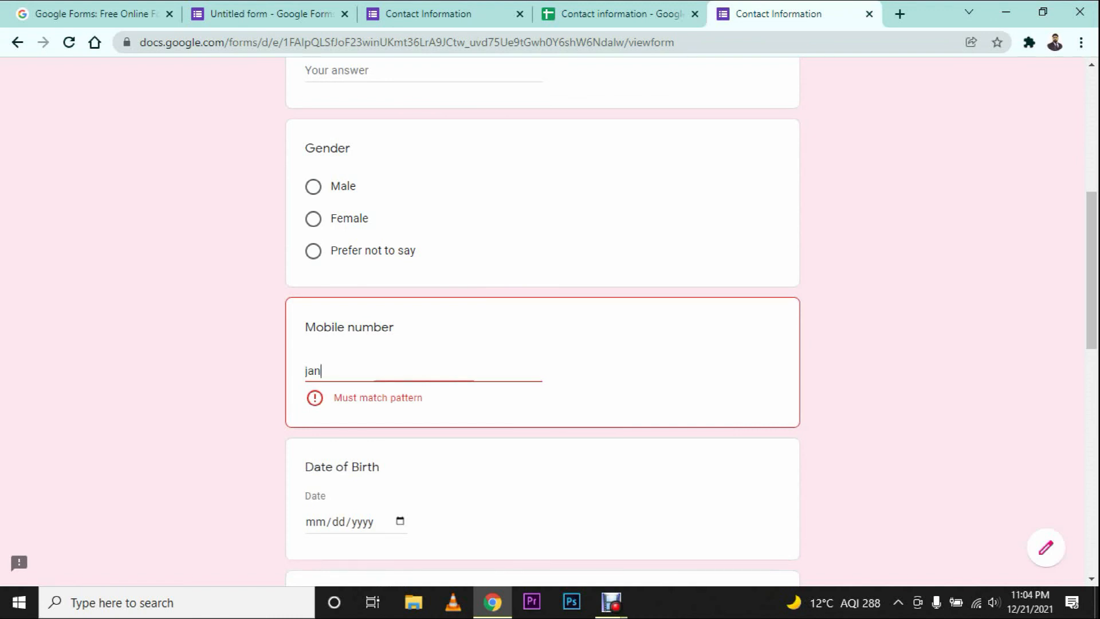
key("BackSpace")
type("in")
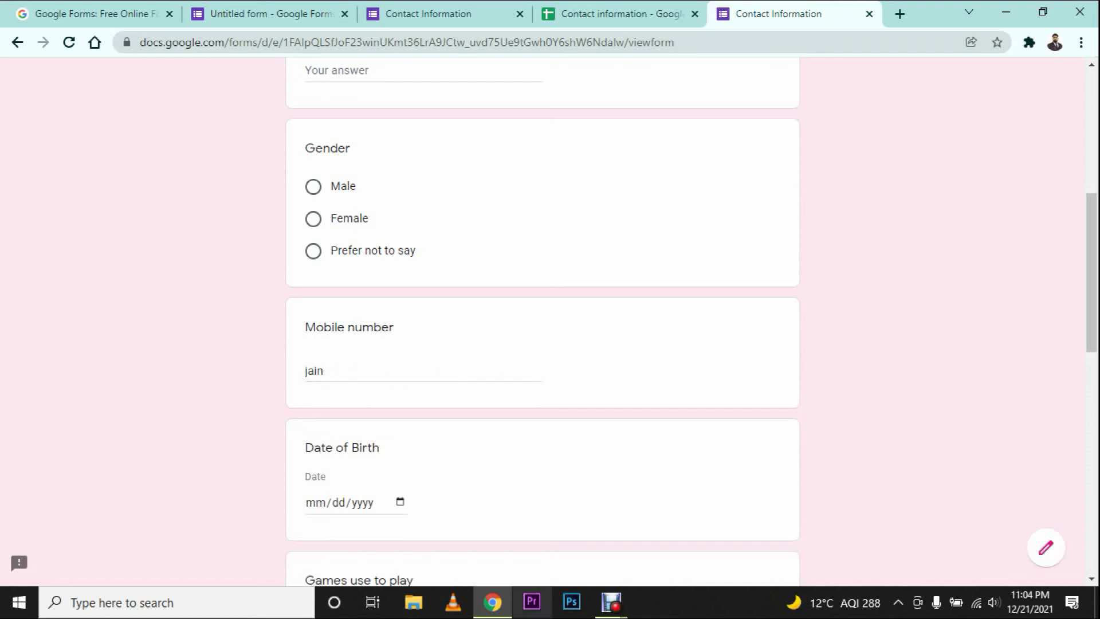
left_click(275, 14)
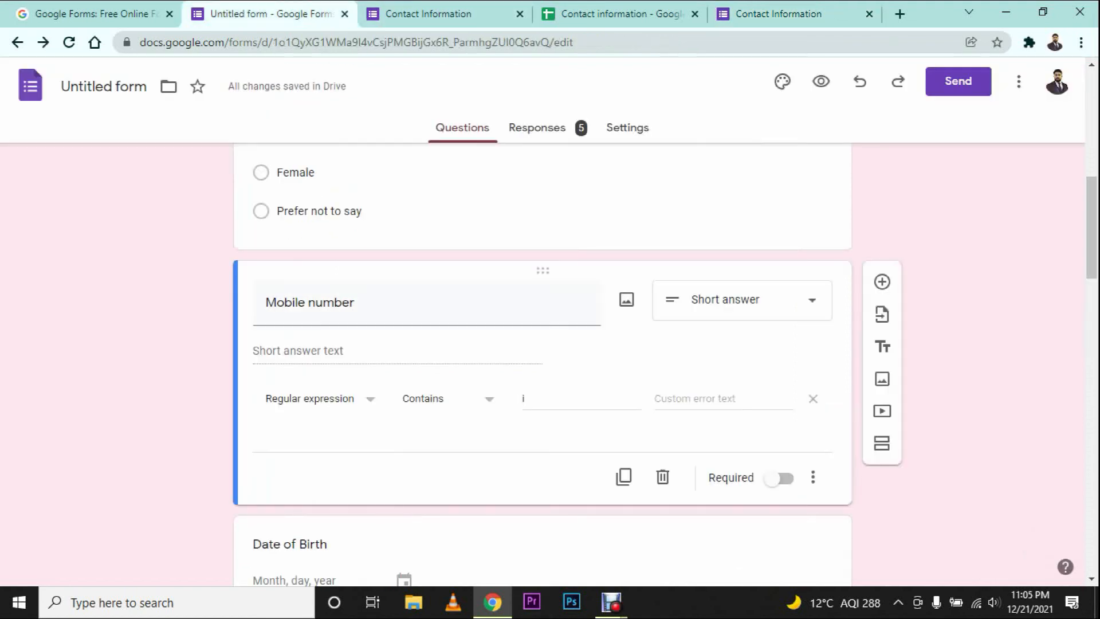
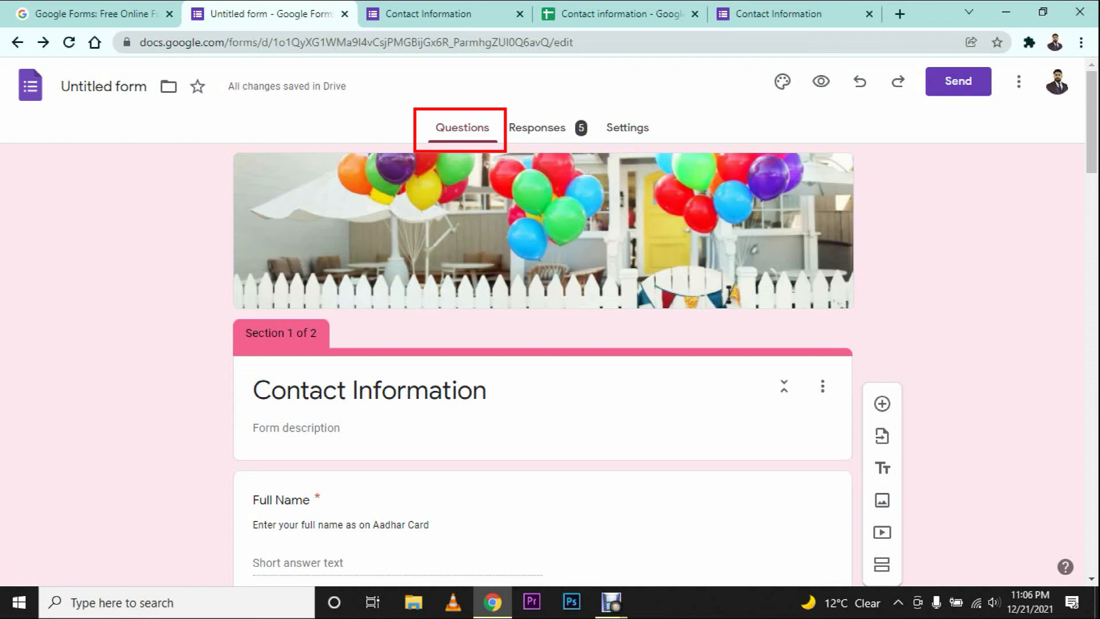
Step: Look over the Responses and Settings tabs, then return to the Questions tab
left_click(538, 128)
scroll(543, 367, "down", 4)
scroll(543, 367, "up", 4)
left_click(627, 128)
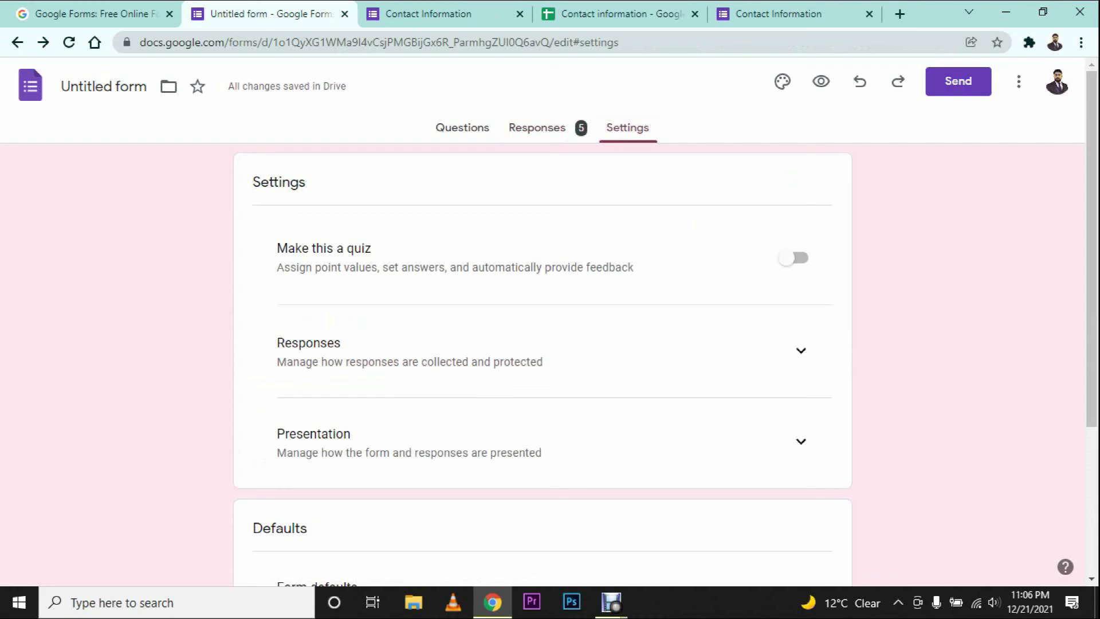
scroll(542, 361, "down", 4)
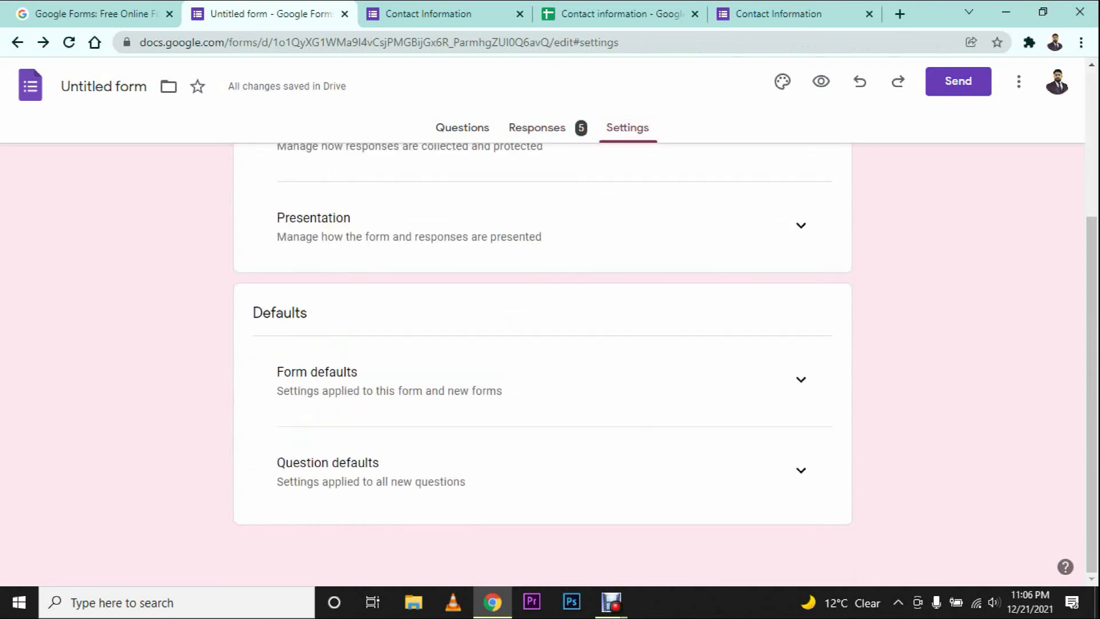
scroll(542, 361, "up", 4)
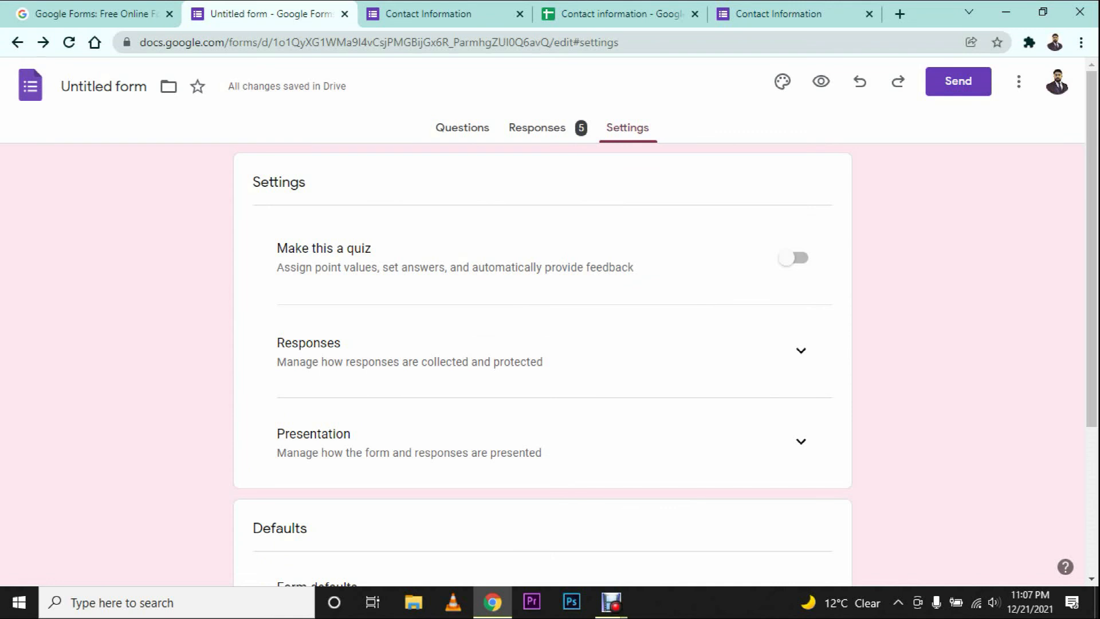
left_click(463, 128)
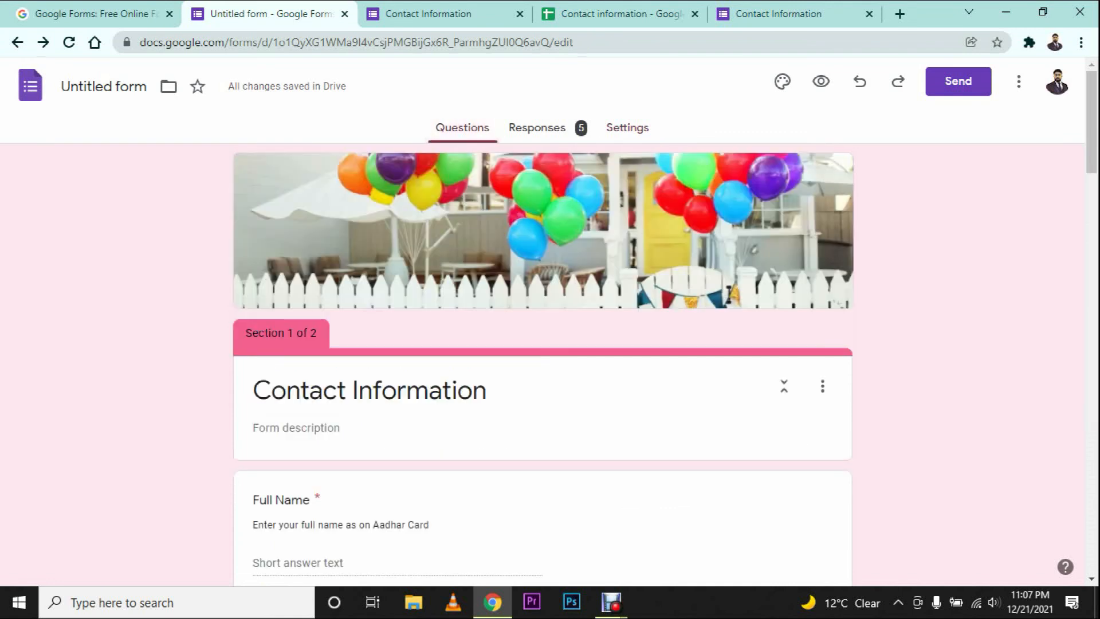
Step: Add a new question titled 'Rate us' directly after Expiry Date
scroll(542, 367, "down", 5)
scroll(542, 366, "down", 5)
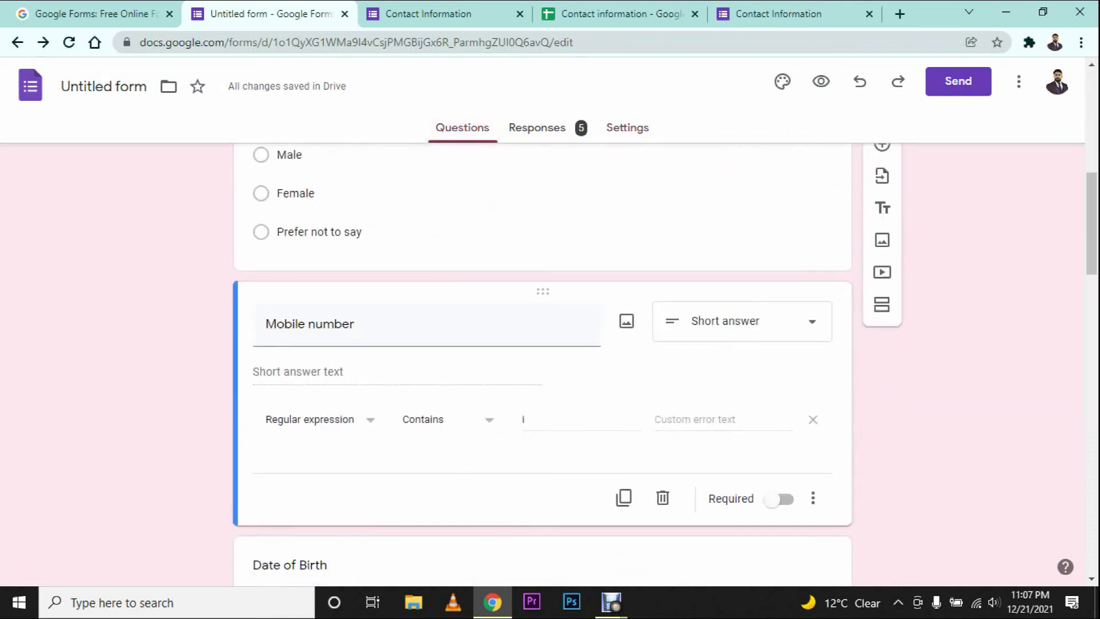
scroll(542, 367, "down", 5)
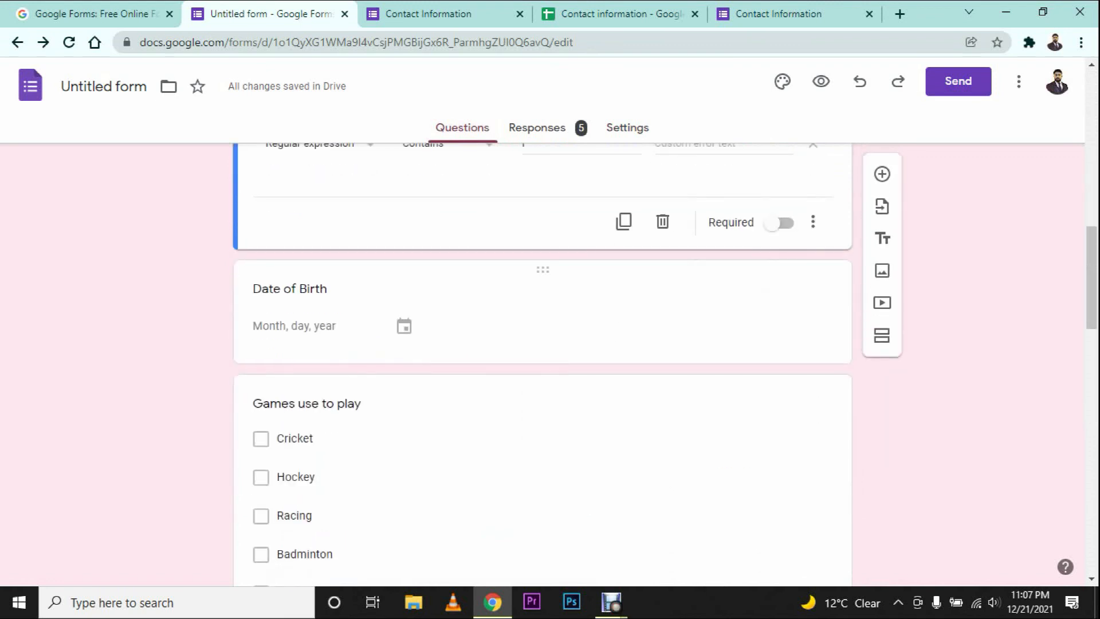
left_click(542, 315)
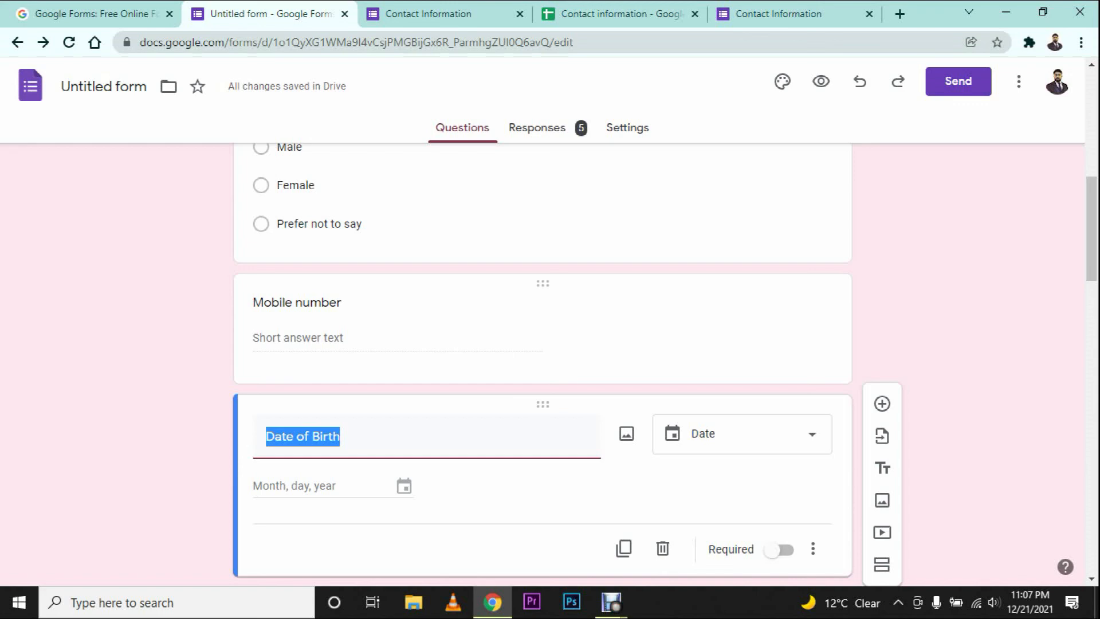
scroll(543, 349, "down", 18)
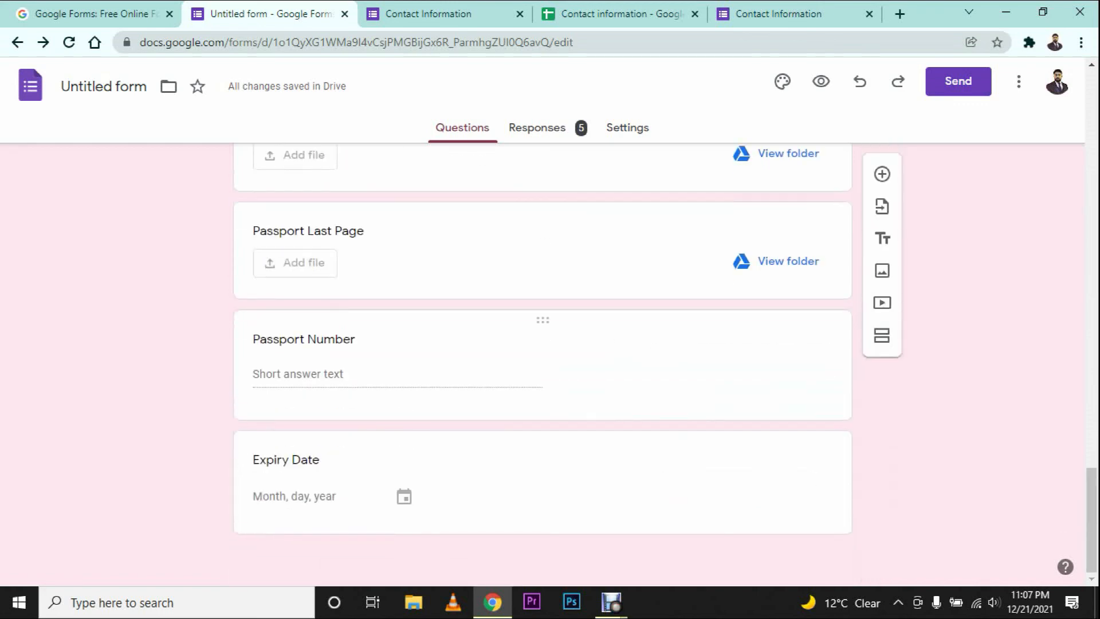
left_click(542, 482)
left_click(882, 375)
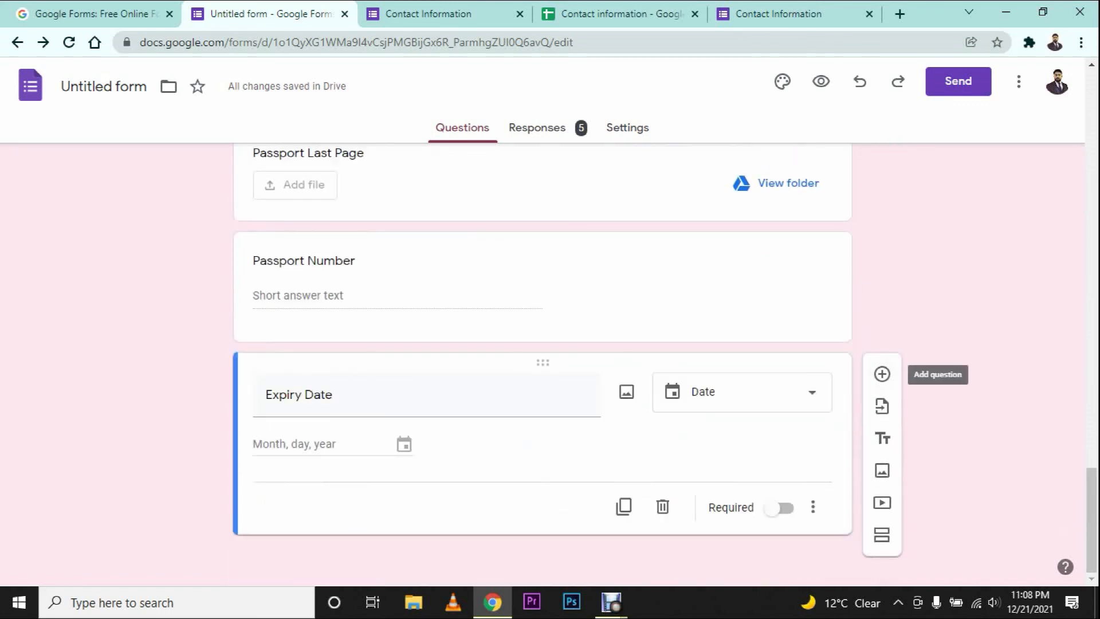
left_click(882, 374)
type("Rate us")
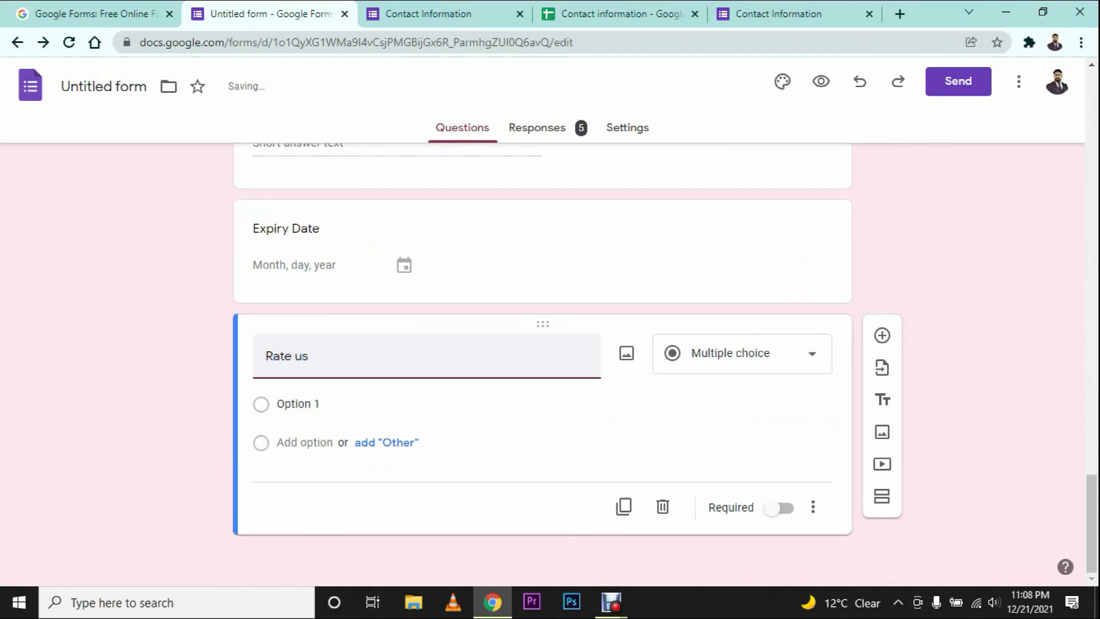
Step: Make Rate us a 1-to-5 linear scale labelled Bad for 1 and Excellent for 5
left_click(745, 354)
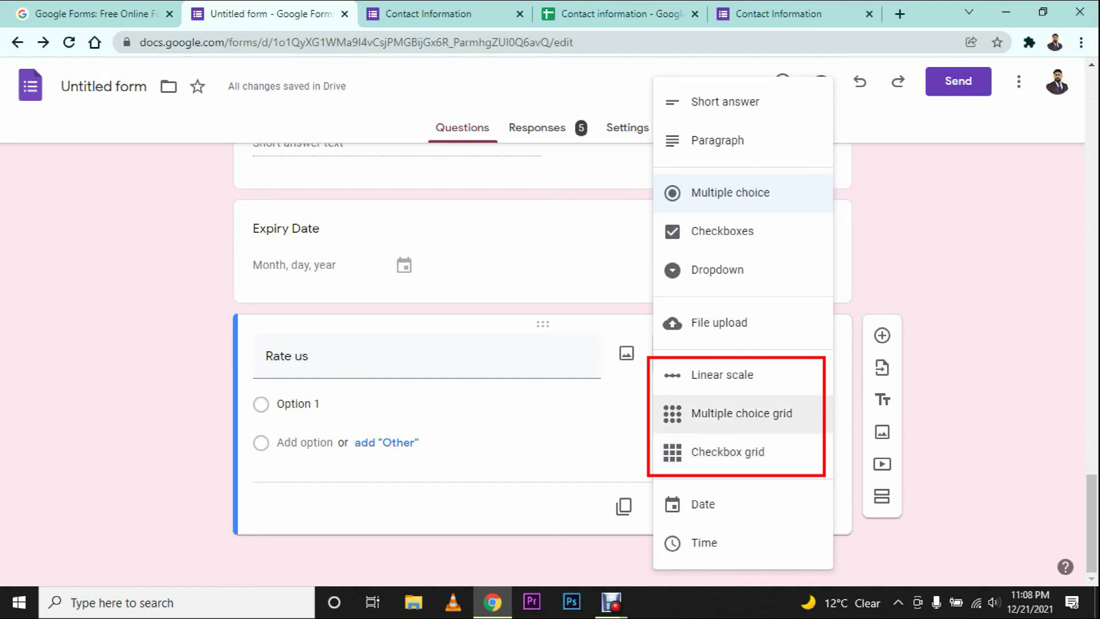
left_click(743, 375)
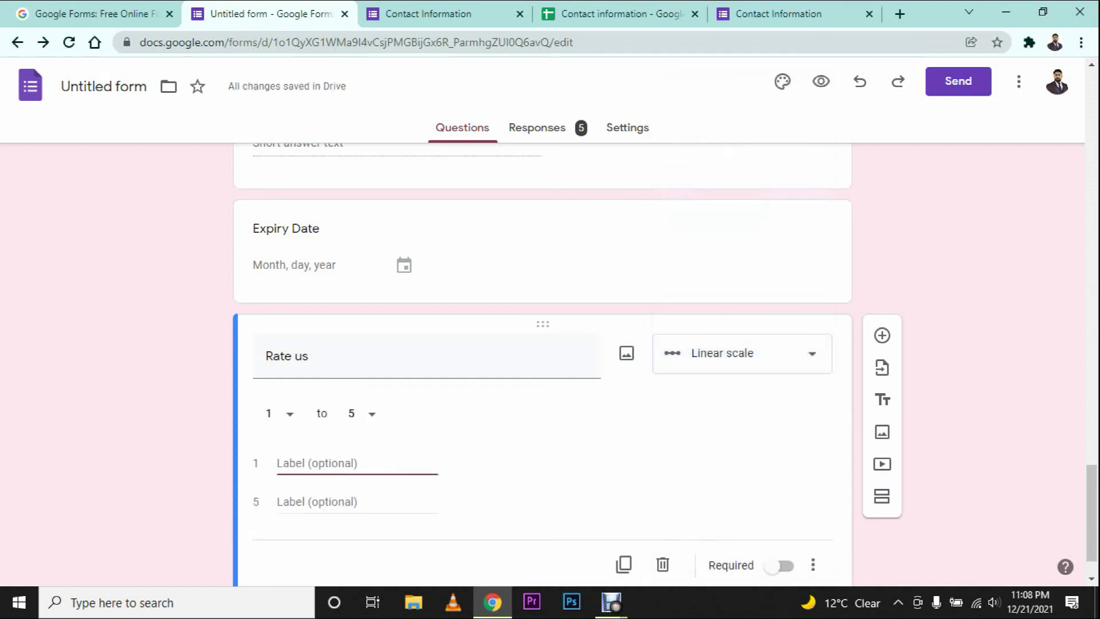
type("Bad")
key("Tab")
type("Excelle")
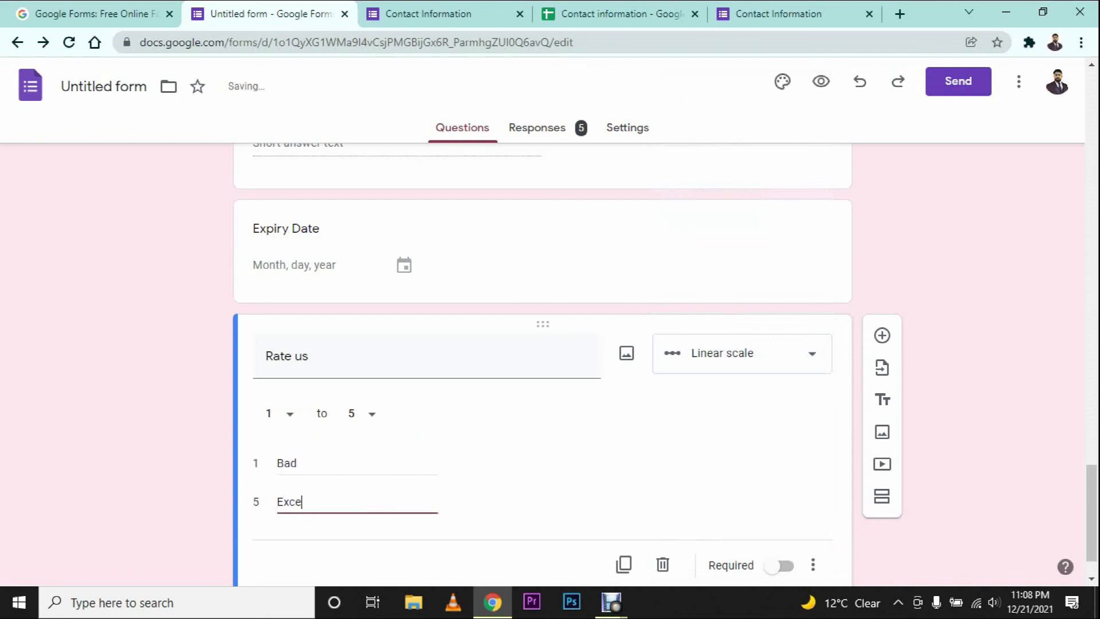
type("nt")
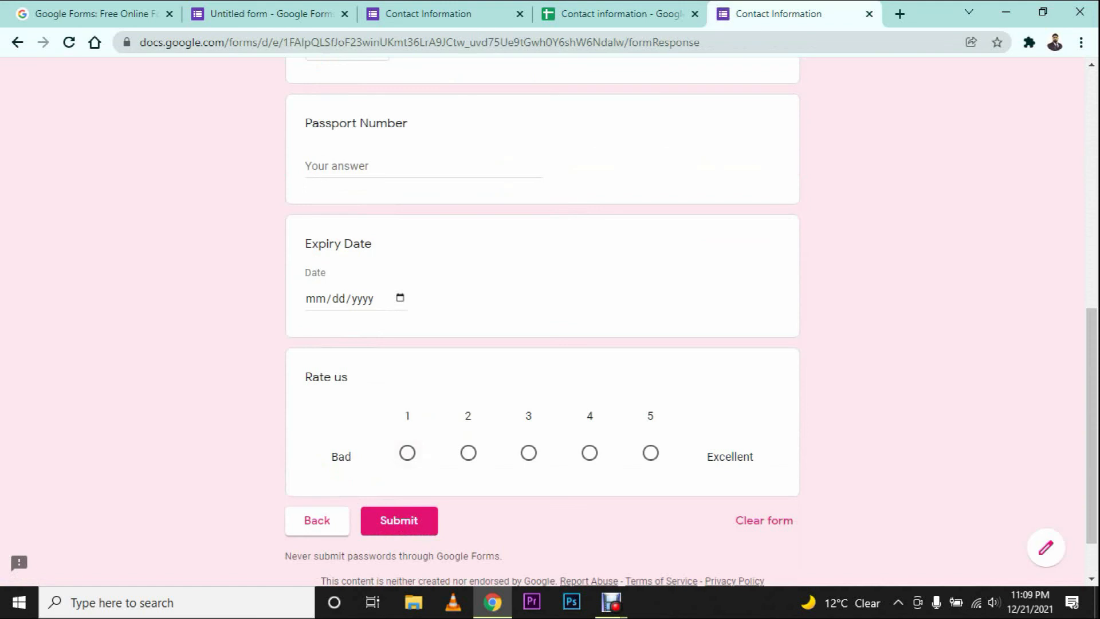
left_click(407, 452)
left_click(650, 453)
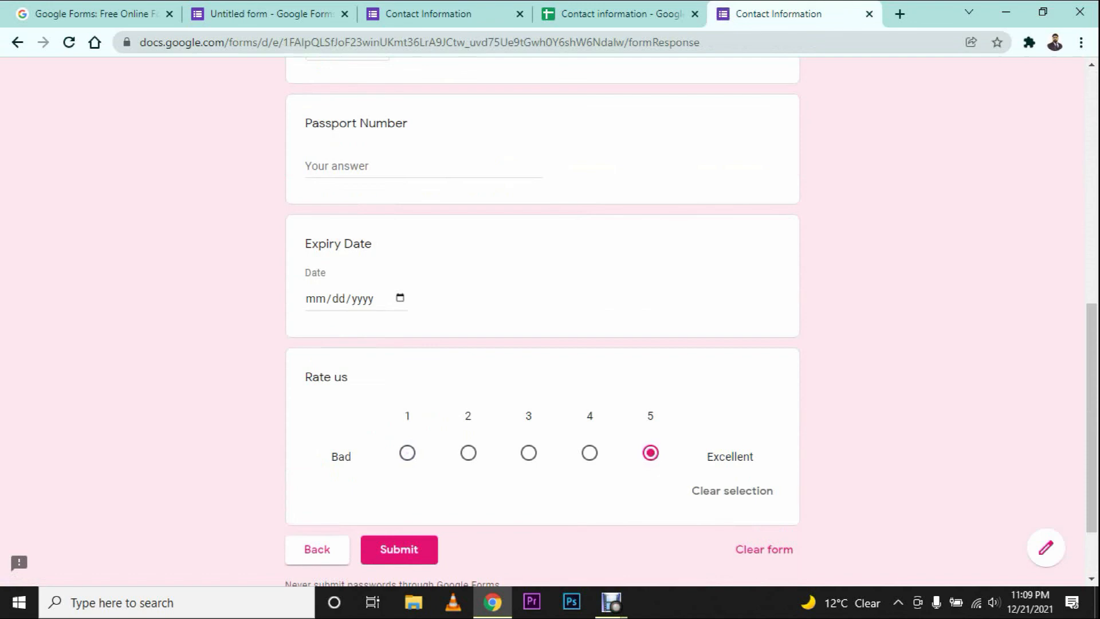
left_click(408, 453)
left_click(270, 14)
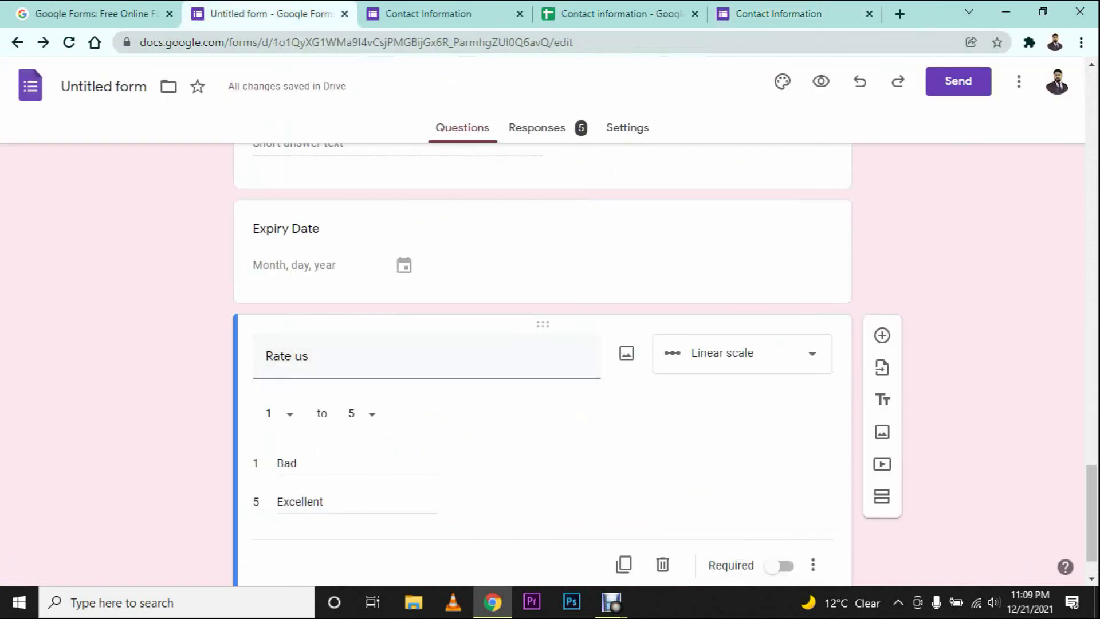
left_click(778, 13)
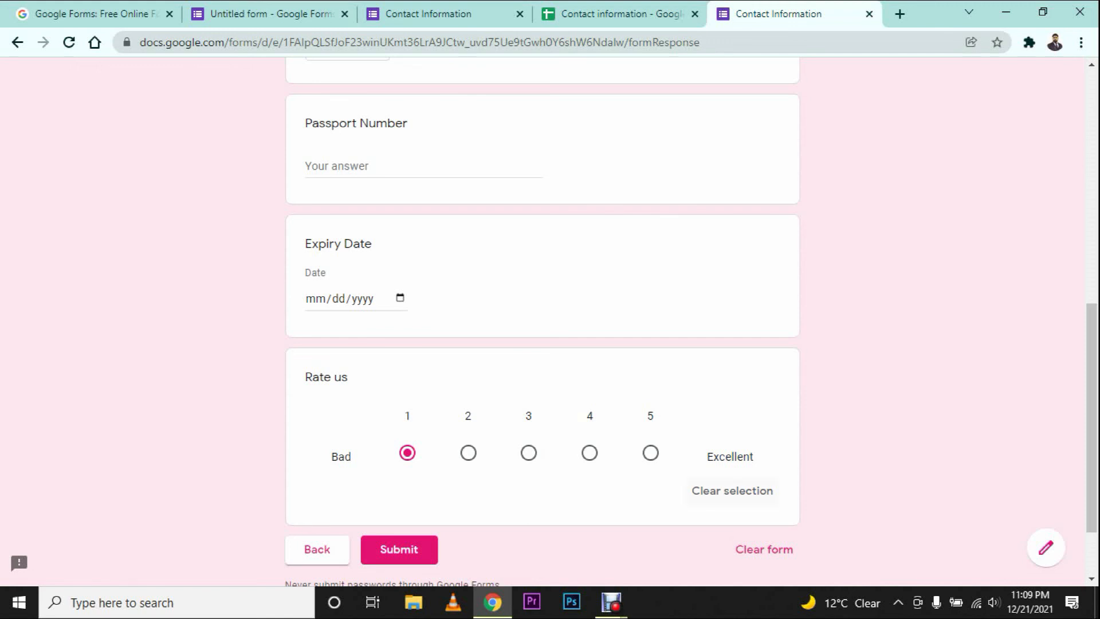
left_click(241, 14)
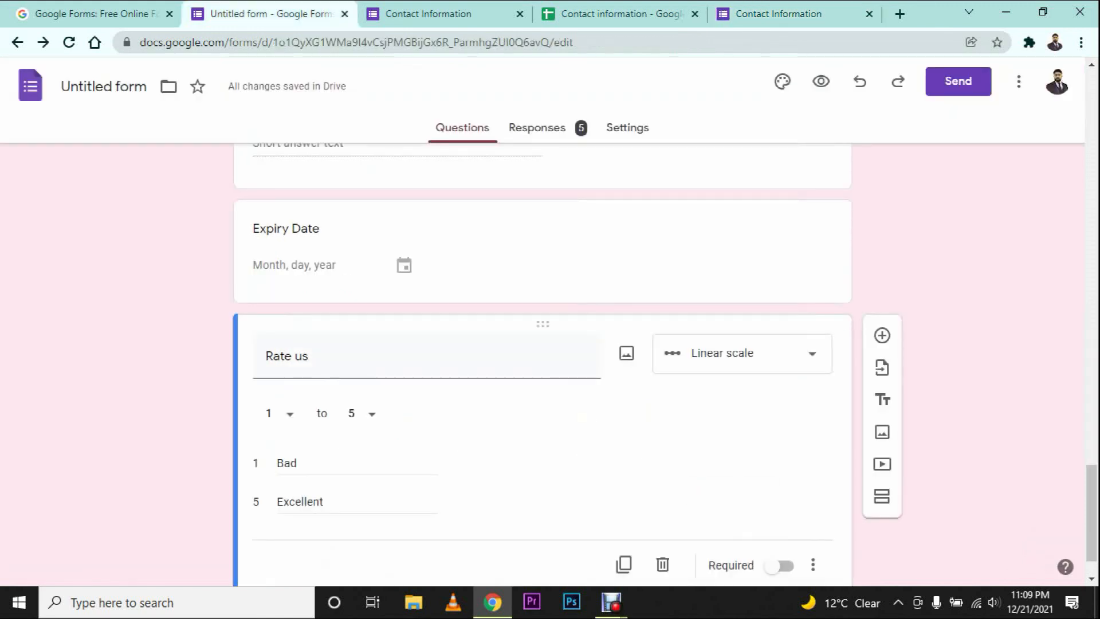
Step: Switch Rate us to a multiple choice grid and enter columns 1, 2 and 3+
left_click(742, 354)
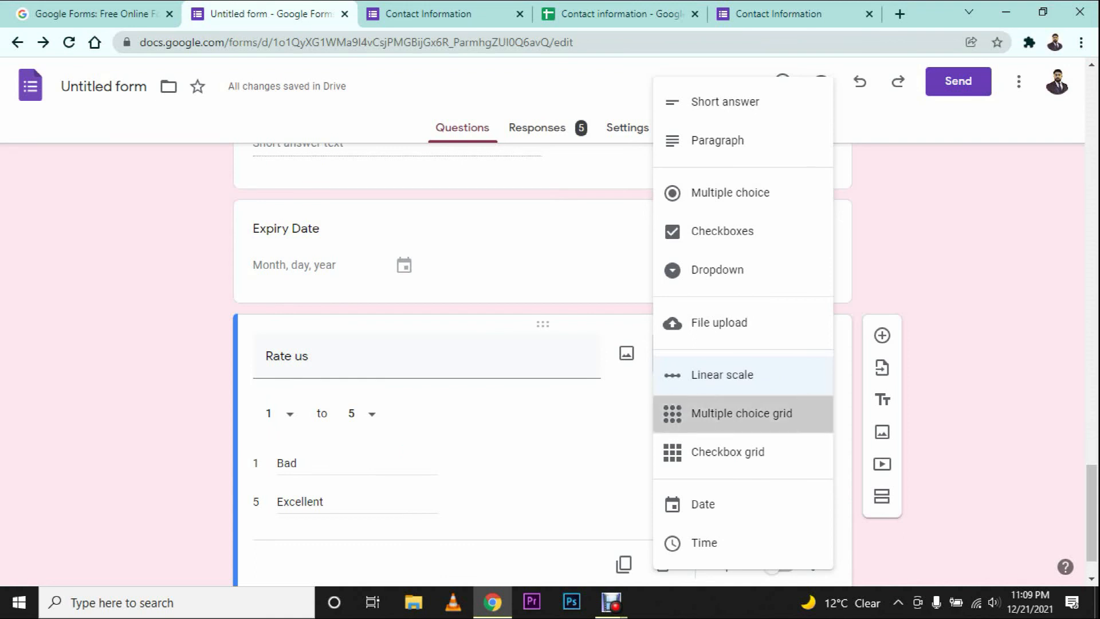
left_click(743, 413)
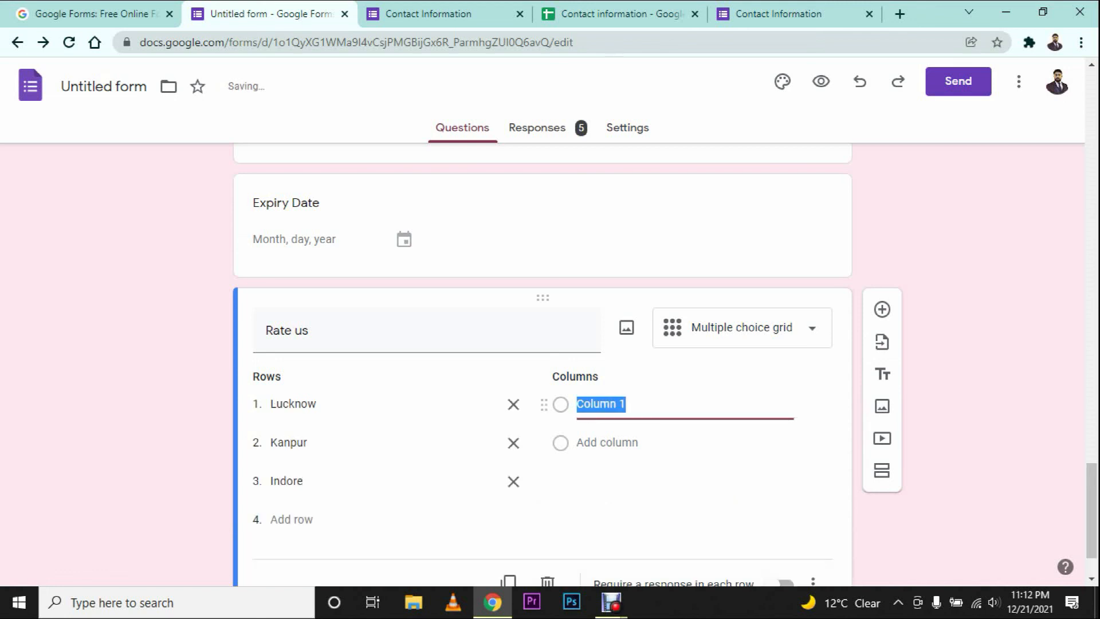
type("1")
key("Return")
type("2")
key("Return")
type("3")
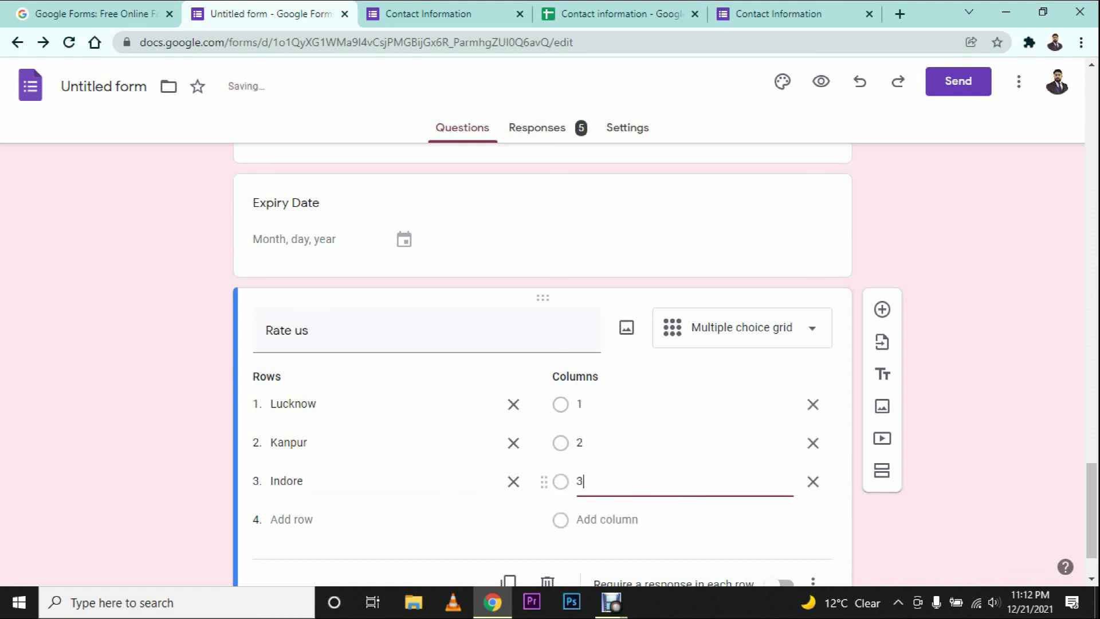
type("+")
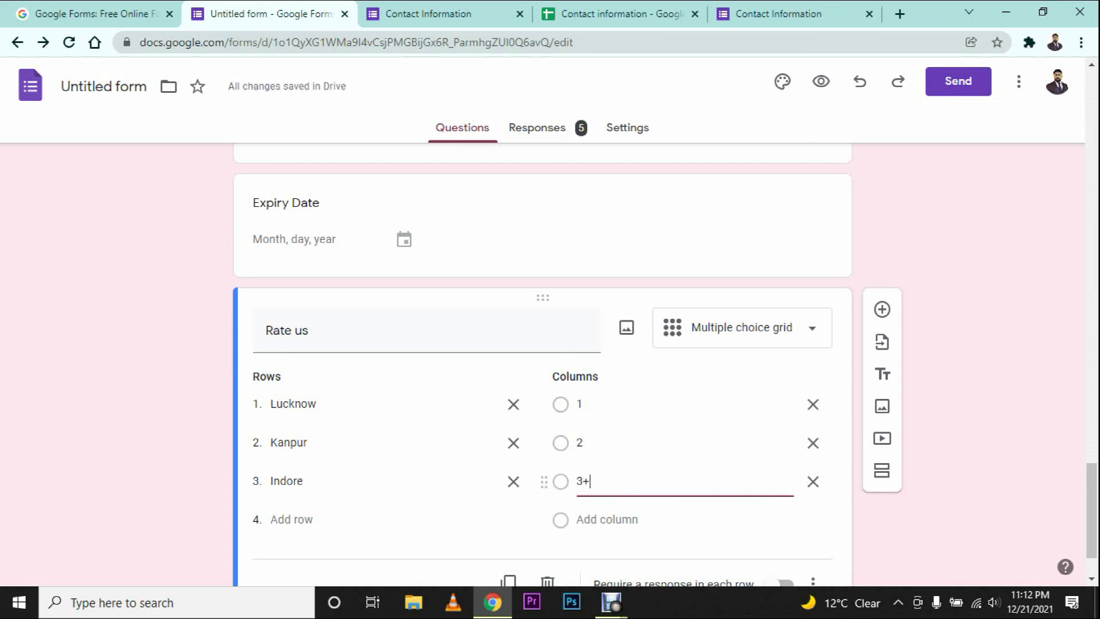
Step: In the live form's Rate us grid, answer Lucknow 2, Kanpur 1 and Indore 3+
left_click(779, 14)
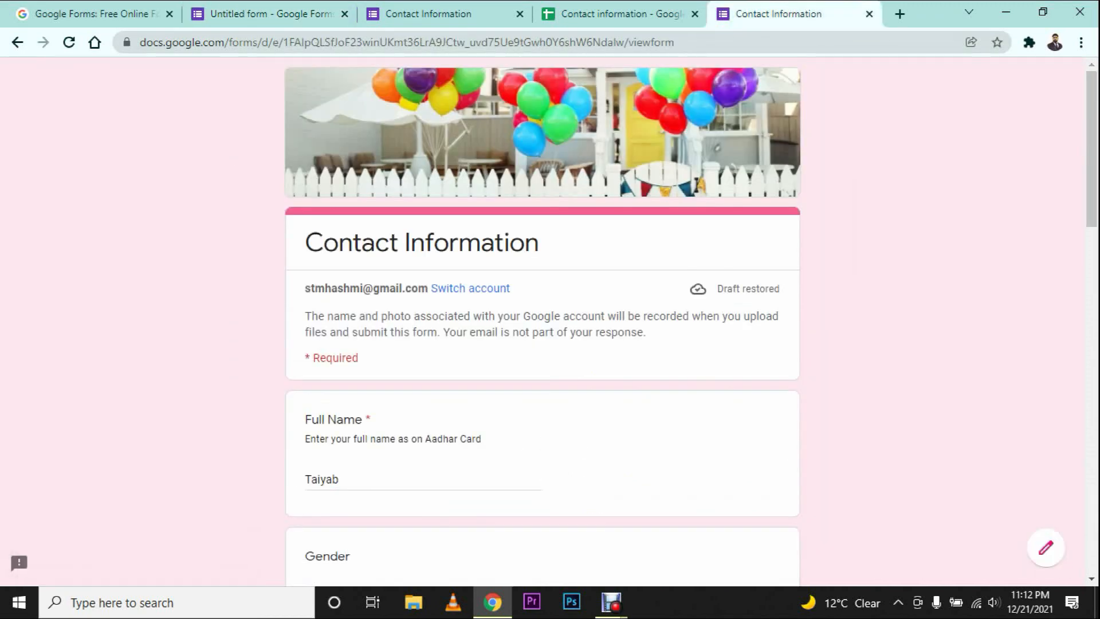
scroll(543, 321, "down", 11)
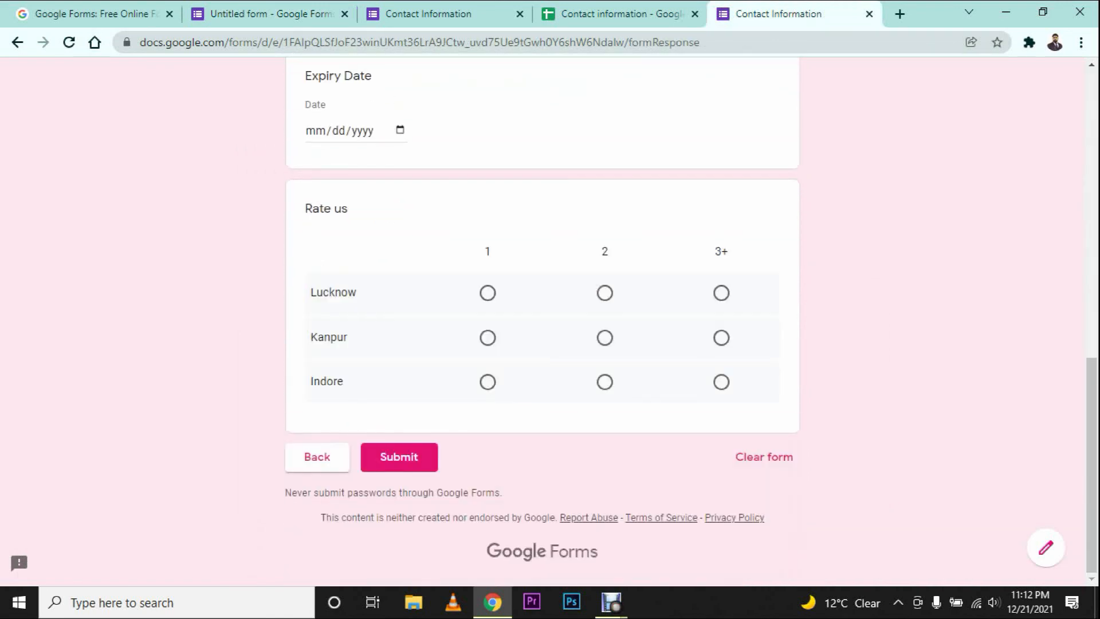
left_click(605, 293)
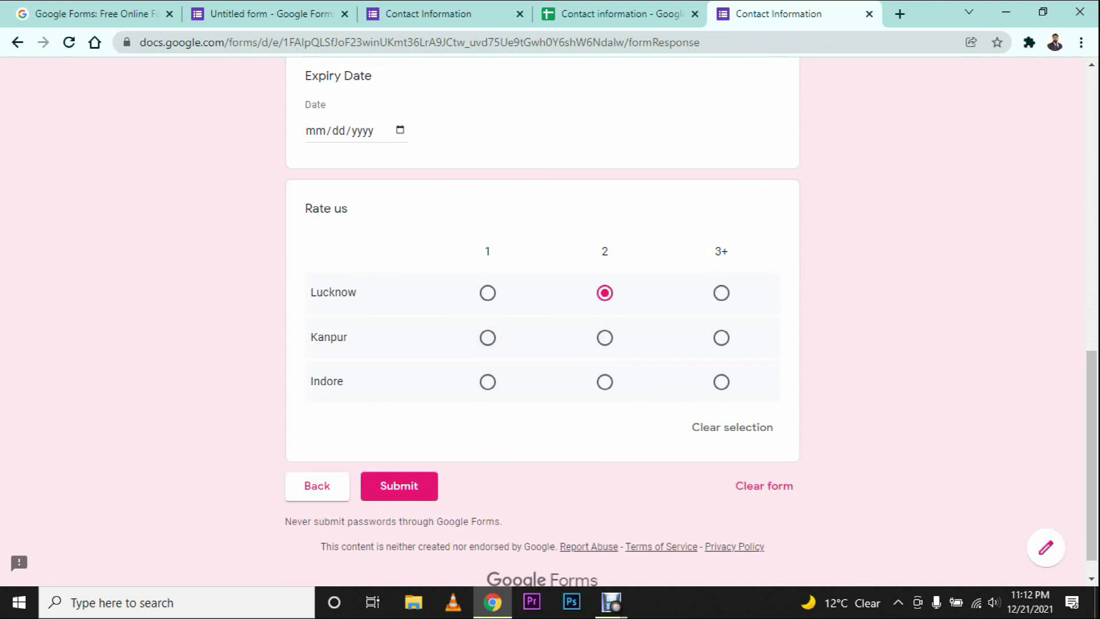
left_click(488, 337)
left_click(721, 381)
Step: Back in the editor, change the Rate us question type to Checkbox grid
left_click(263, 14)
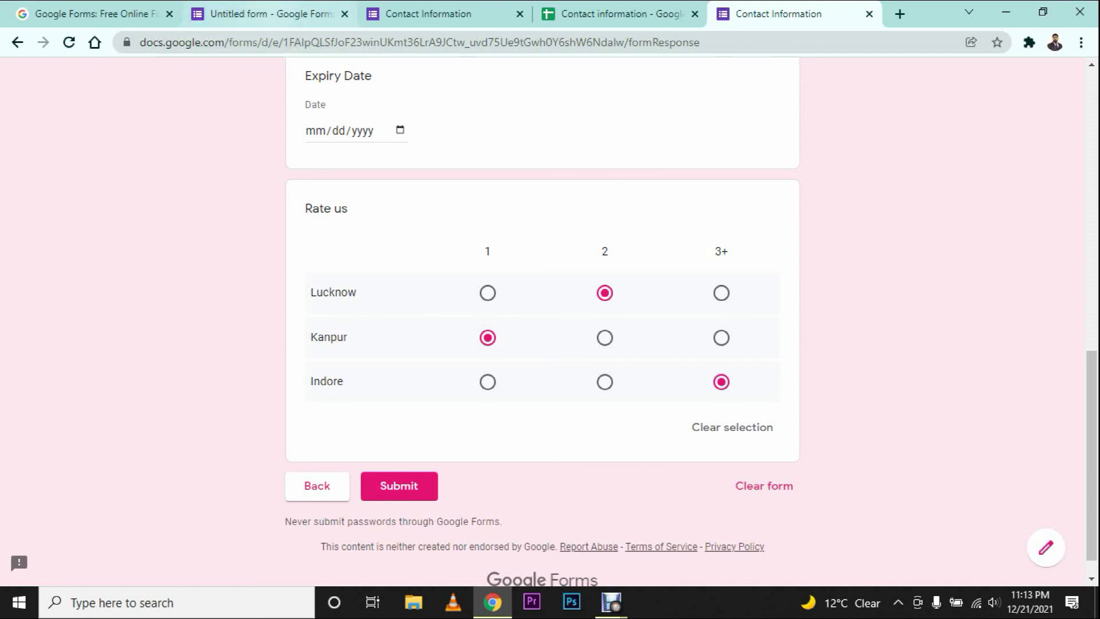
left_click(791, 327)
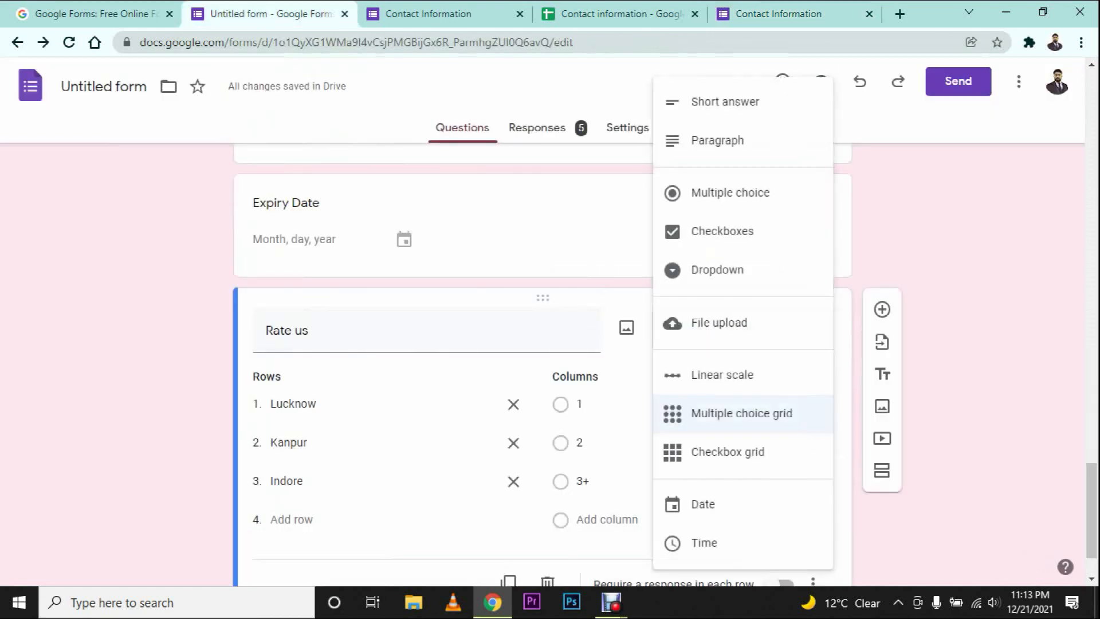
left_click(728, 452)
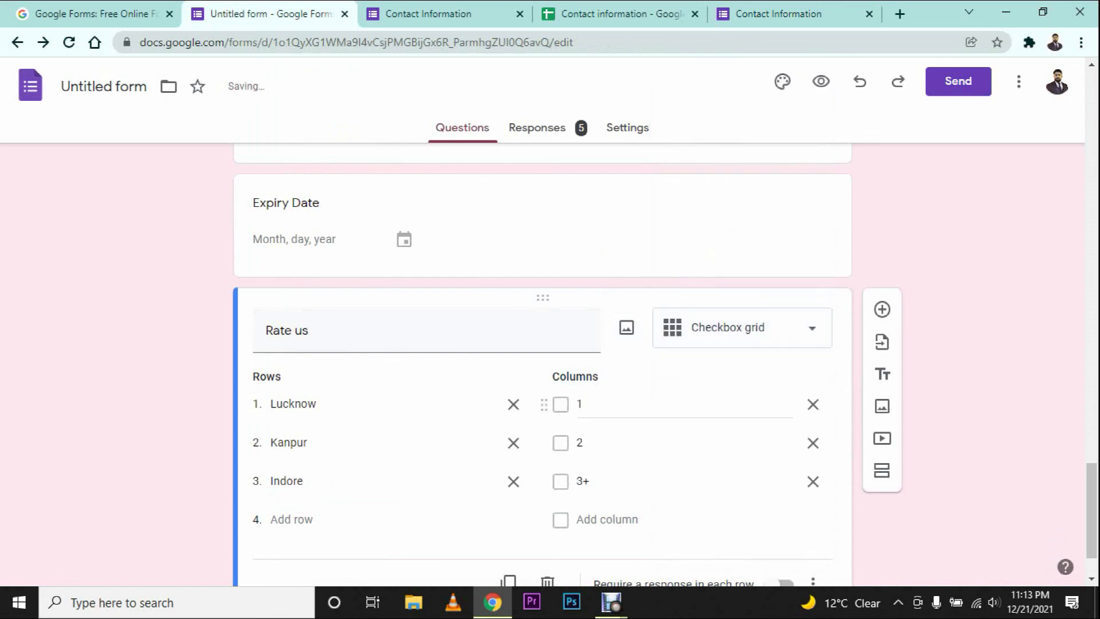
scroll(401, 372, "down", 1)
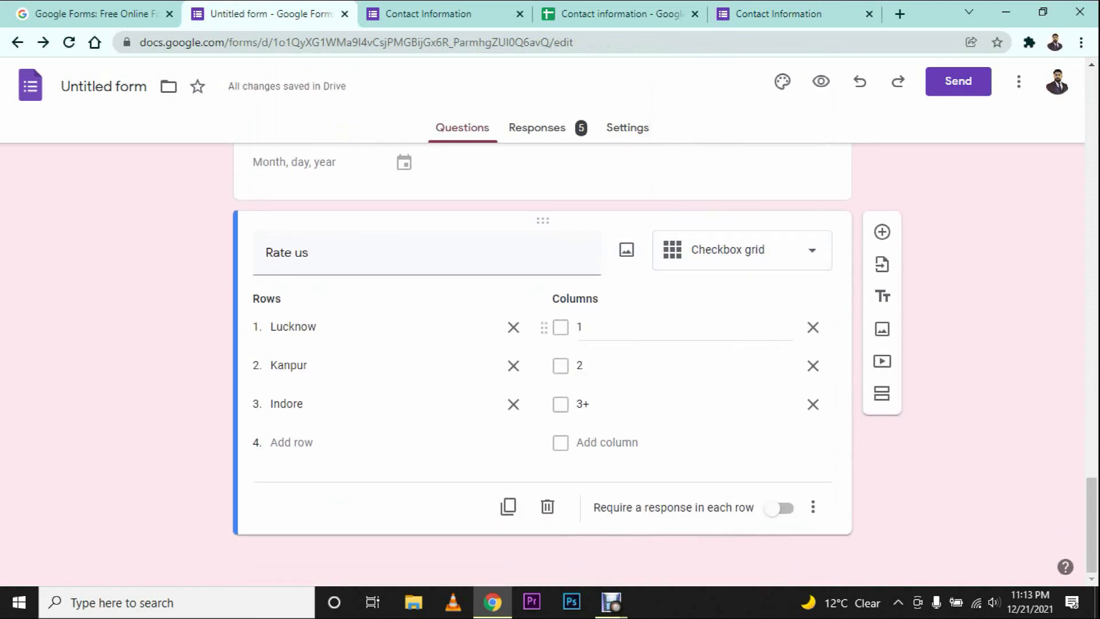
Step: Compare the live form's Rate us grid against the editor version
left_click(779, 14)
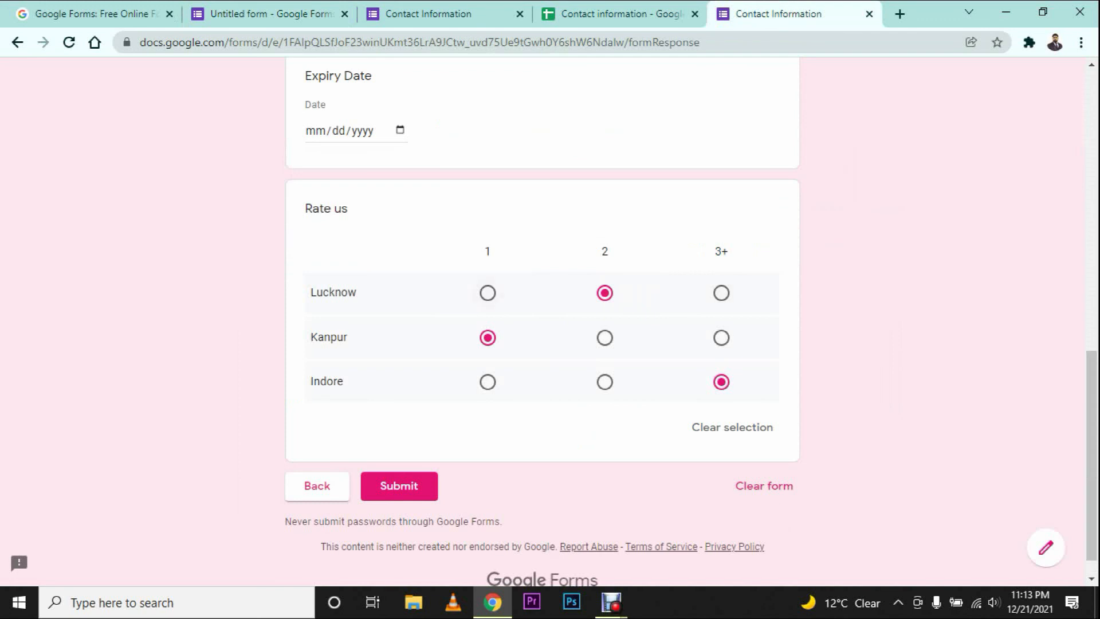
left_click(270, 14)
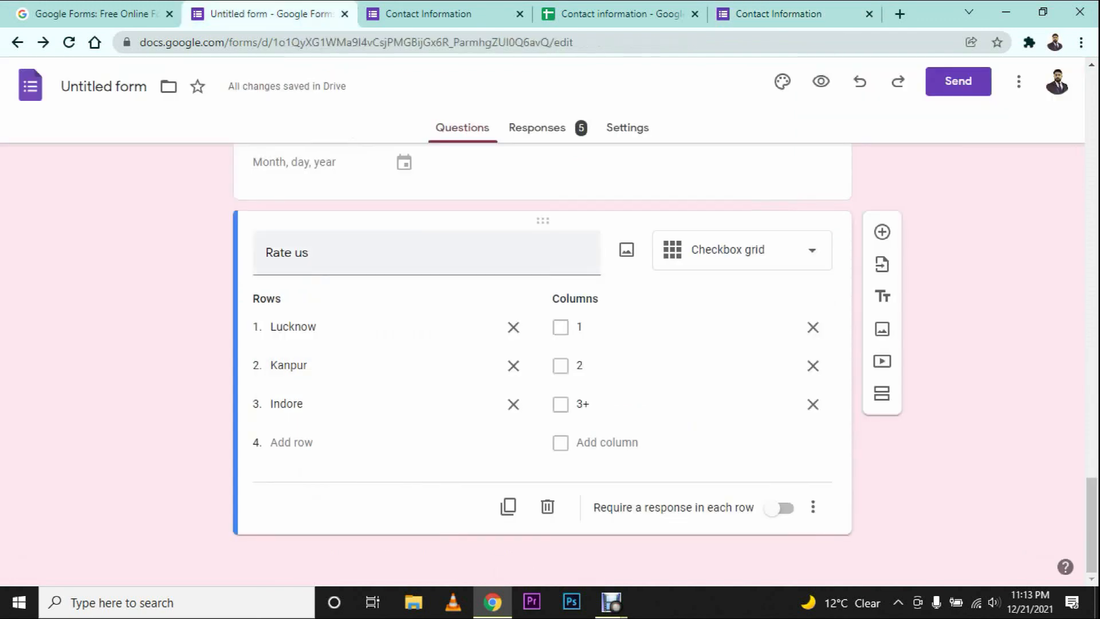
left_click(786, 14)
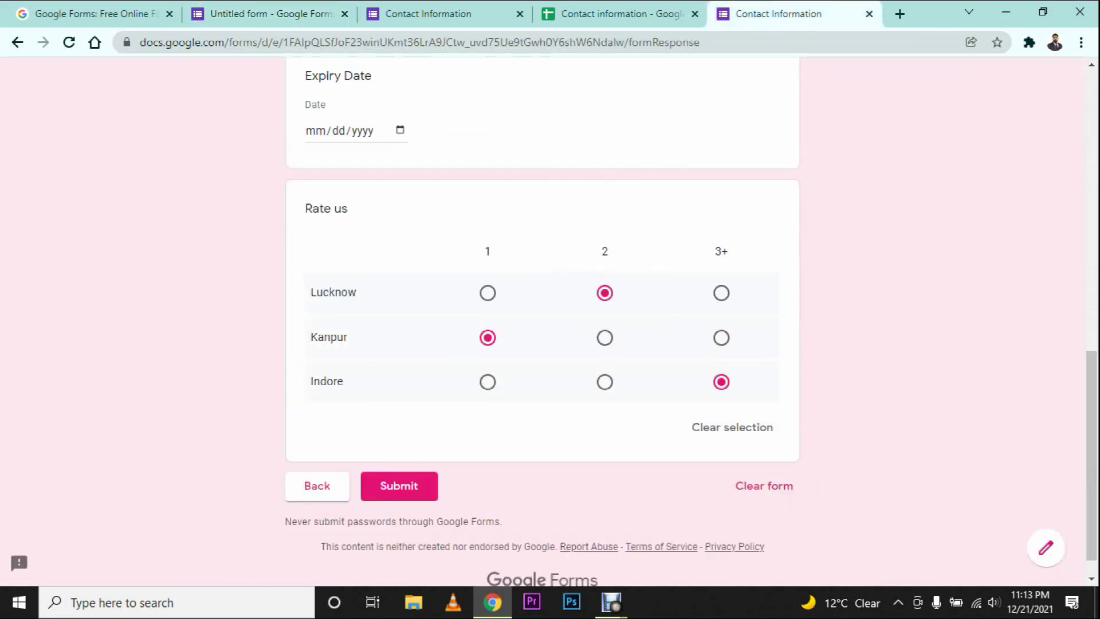
left_click(271, 14)
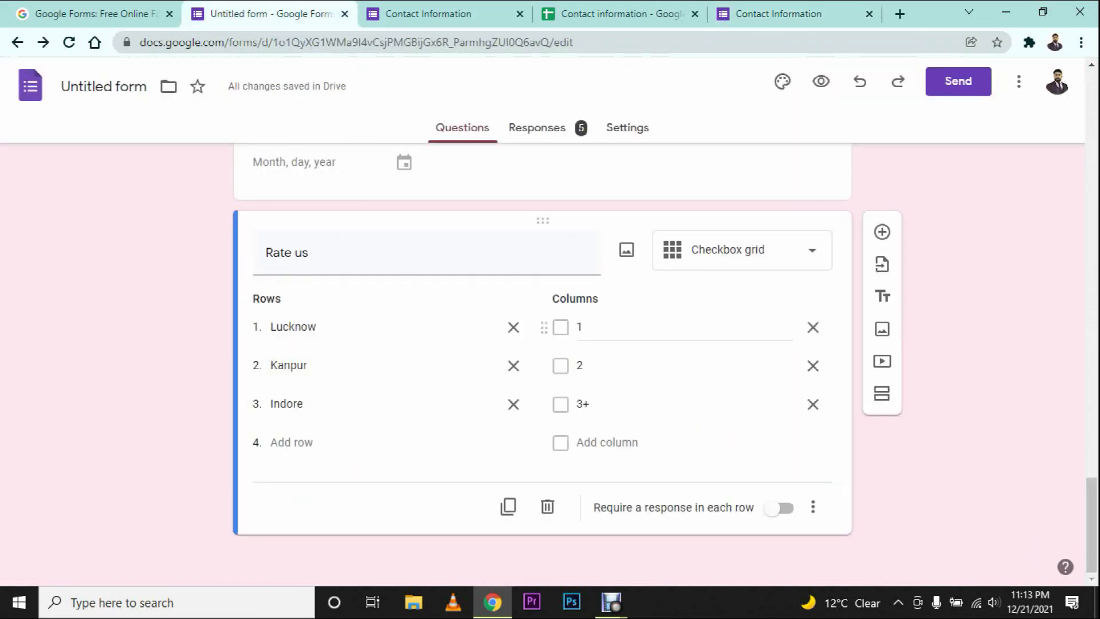
Step: Replace the Rate us columns with Fooding, Traveling and Accommodation, then view the live form
left_click(702, 327)
type("Fooding")
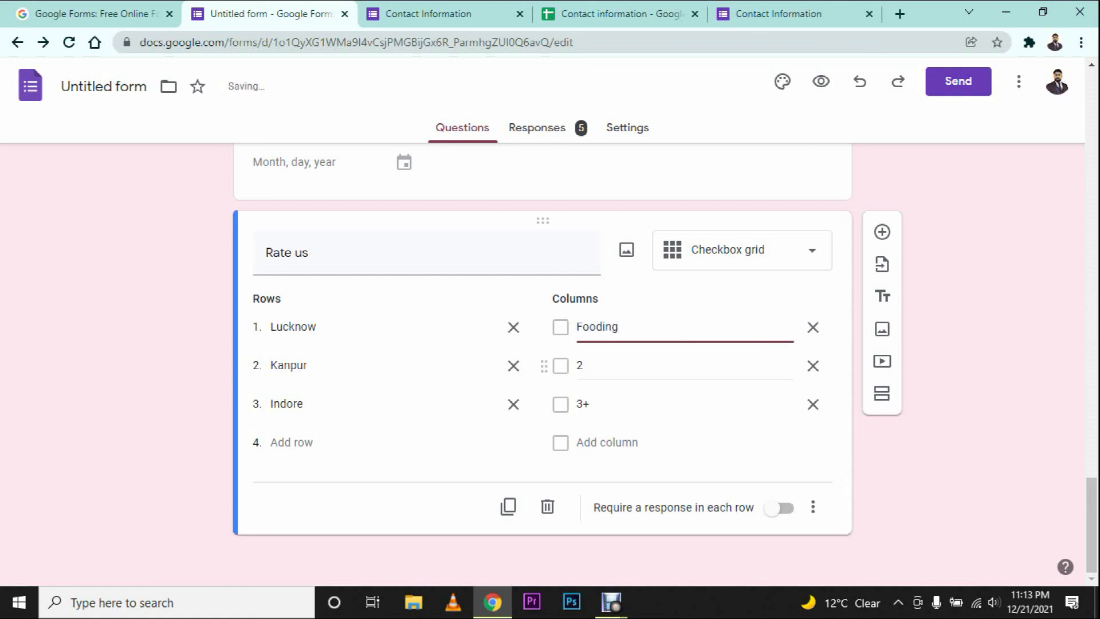
key("Return")
type("Traveling")
key("Return")
type("Accommodation")
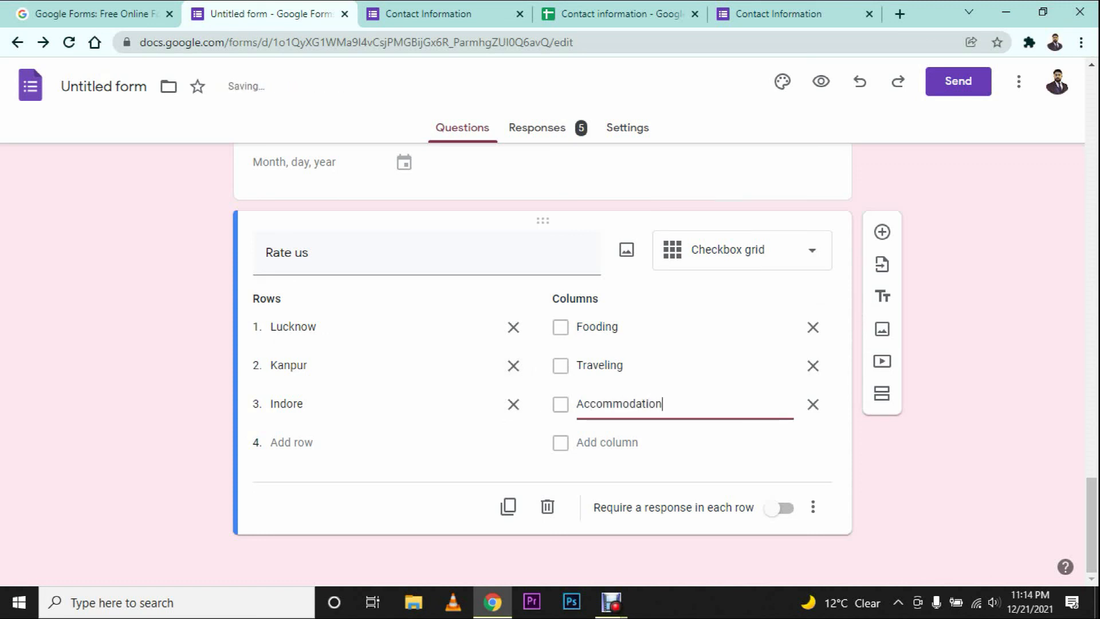
left_click(685, 467)
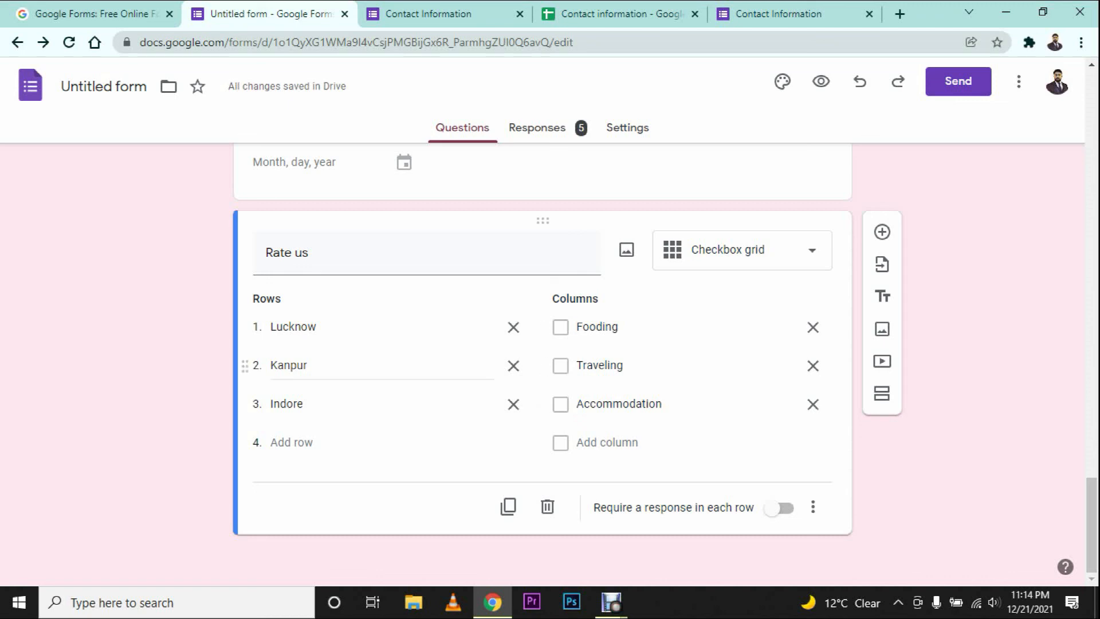
left_click(778, 14)
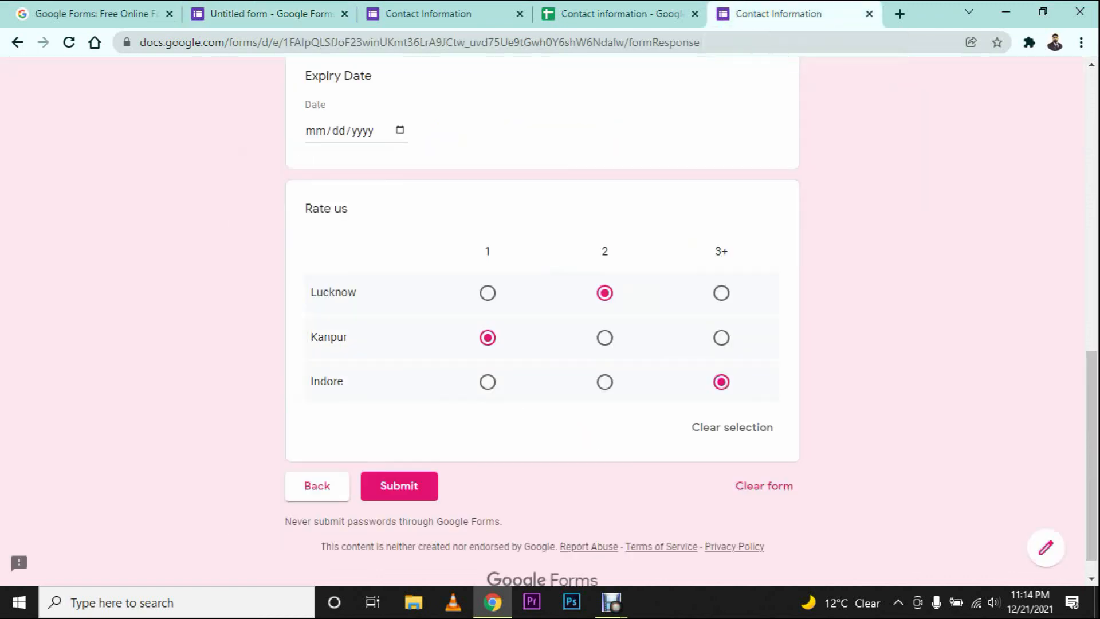
Step: Reload the live form and tick all three boxes for Lucknow and Indore, Fooding and Accommodation for Kanpur
left_click(69, 42)
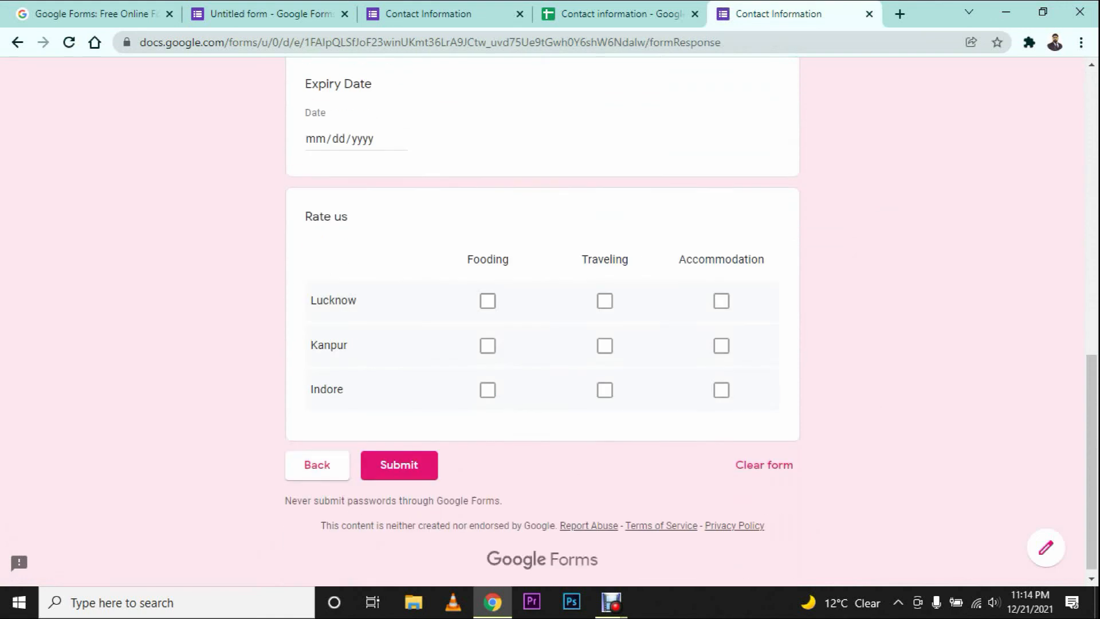
scroll(542, 321, "down", 1)
left_click(488, 293)
left_click(604, 293)
left_click(721, 292)
left_click(488, 338)
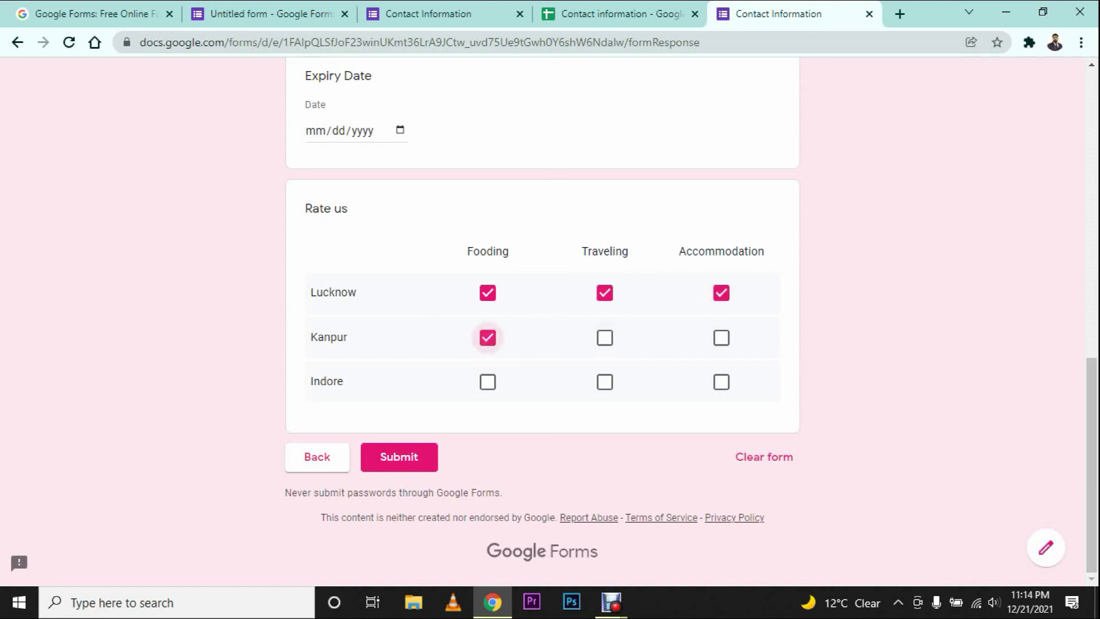
left_click(721, 338)
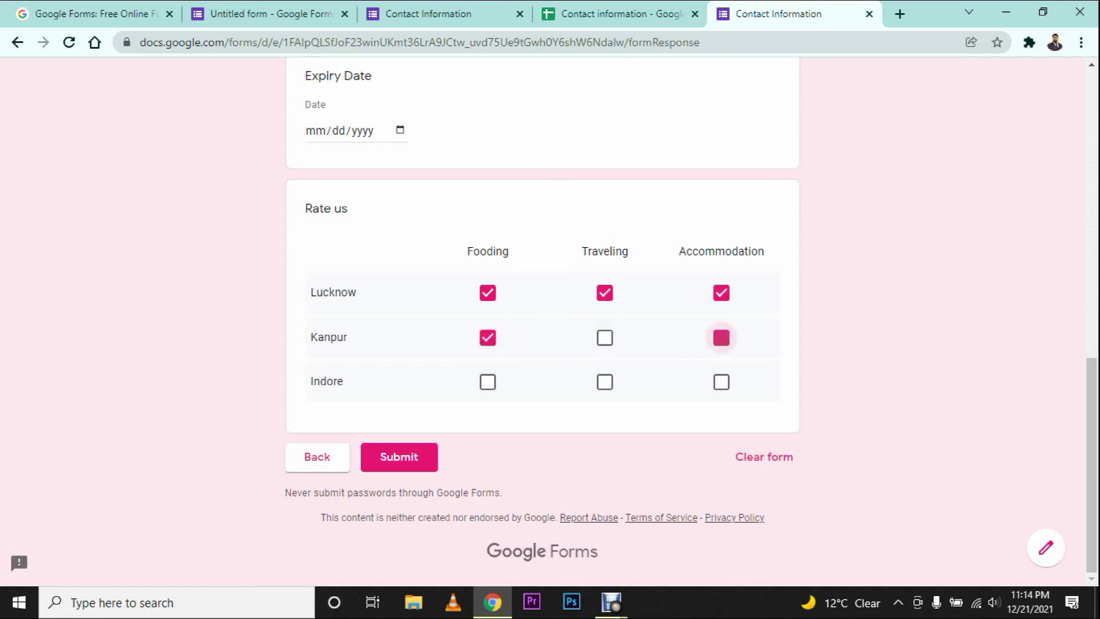
left_click(488, 381)
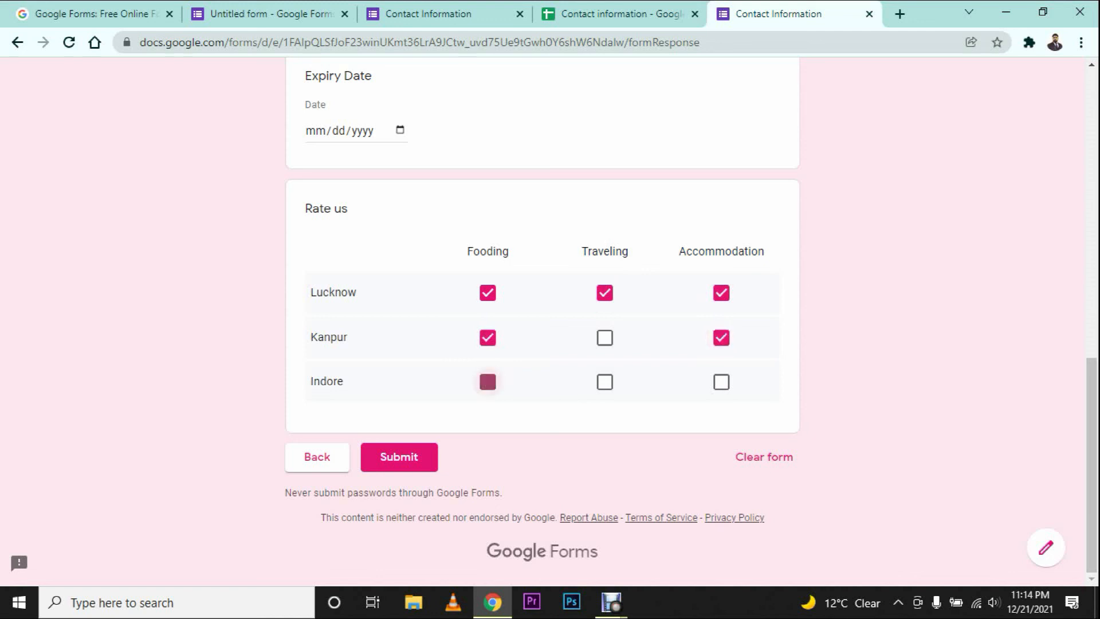
left_click(604, 382)
left_click(722, 382)
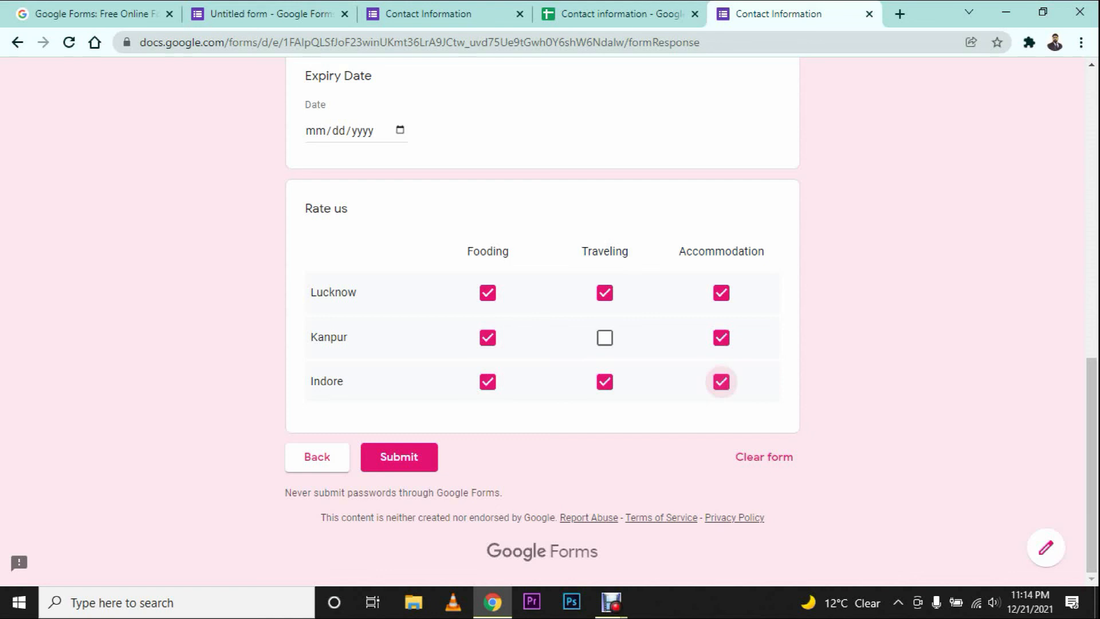
Step: In the editor, confirm Rate us stays a Checkbox grid and view the Responses tab
left_click(269, 14)
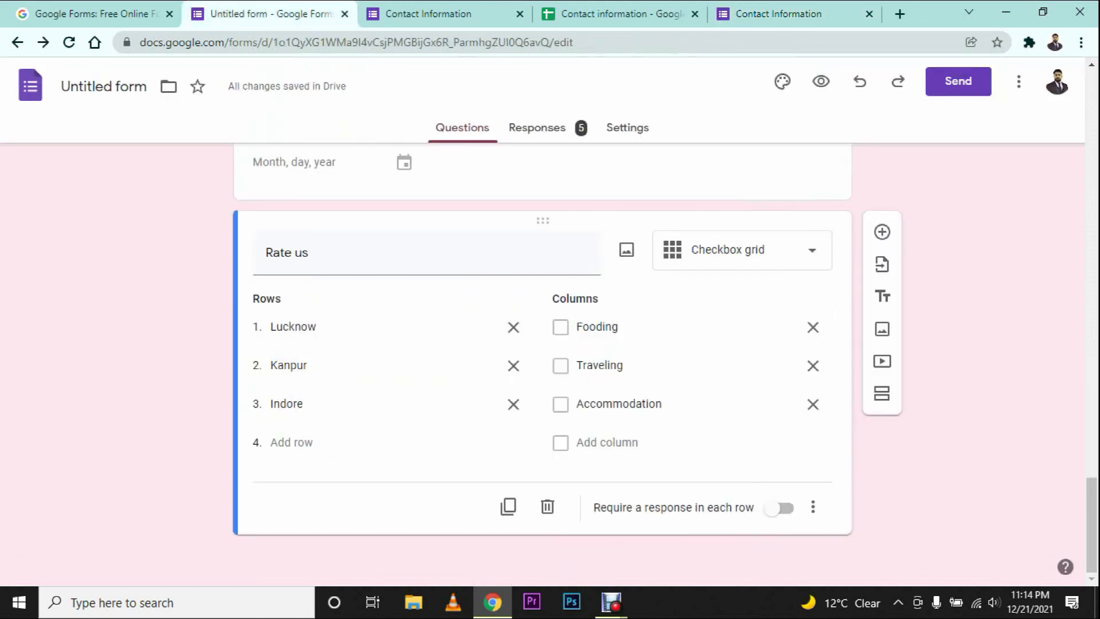
left_click(742, 250)
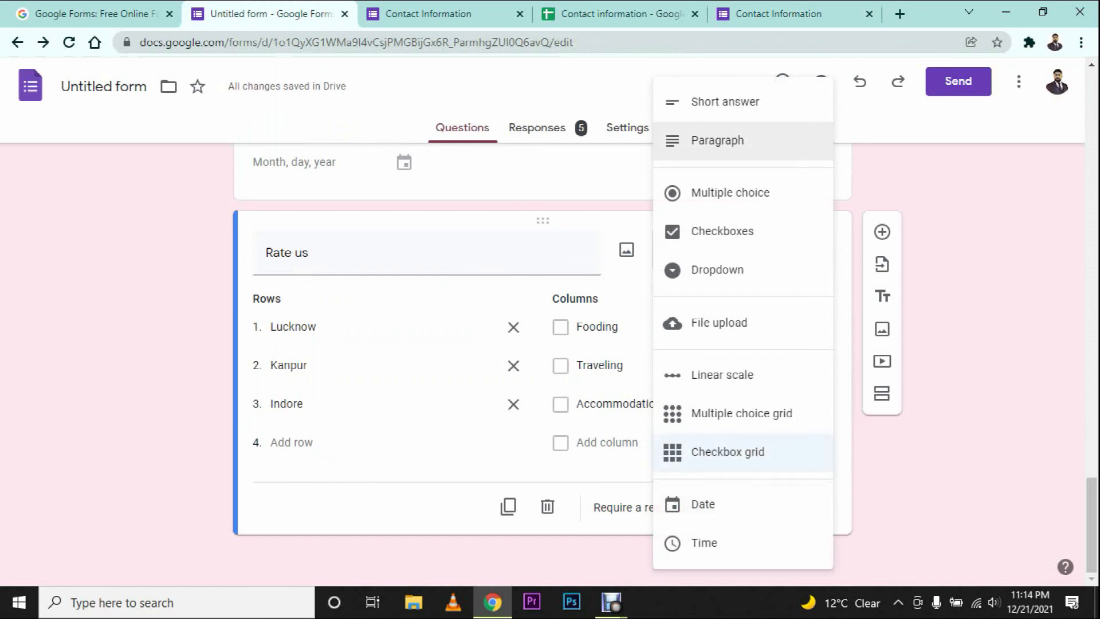
left_click(743, 452)
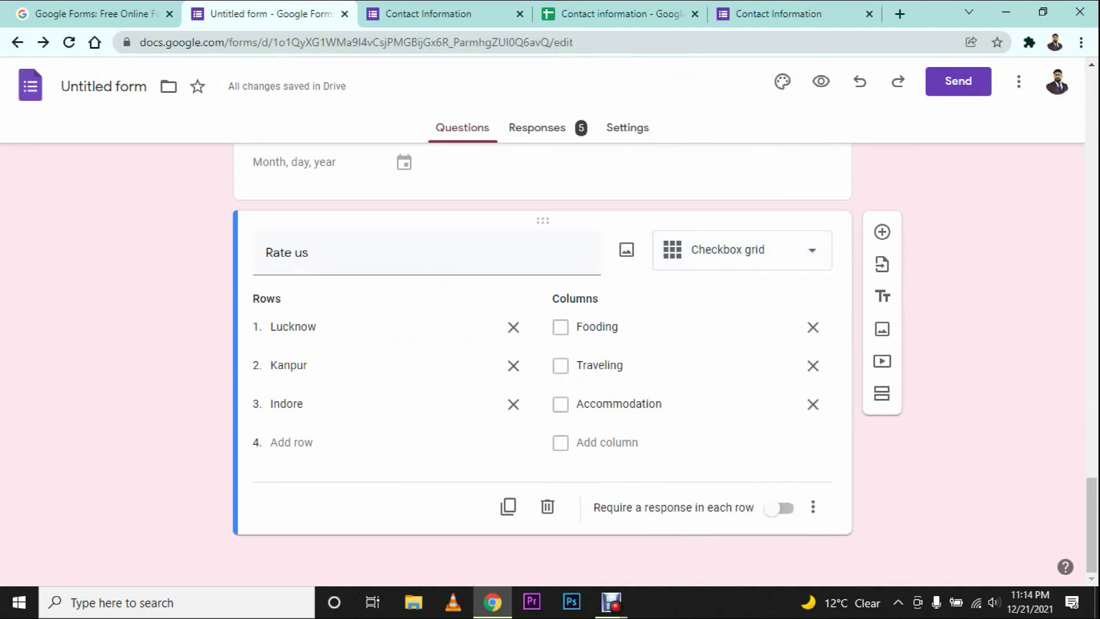
scroll(812, 331, "up", 10)
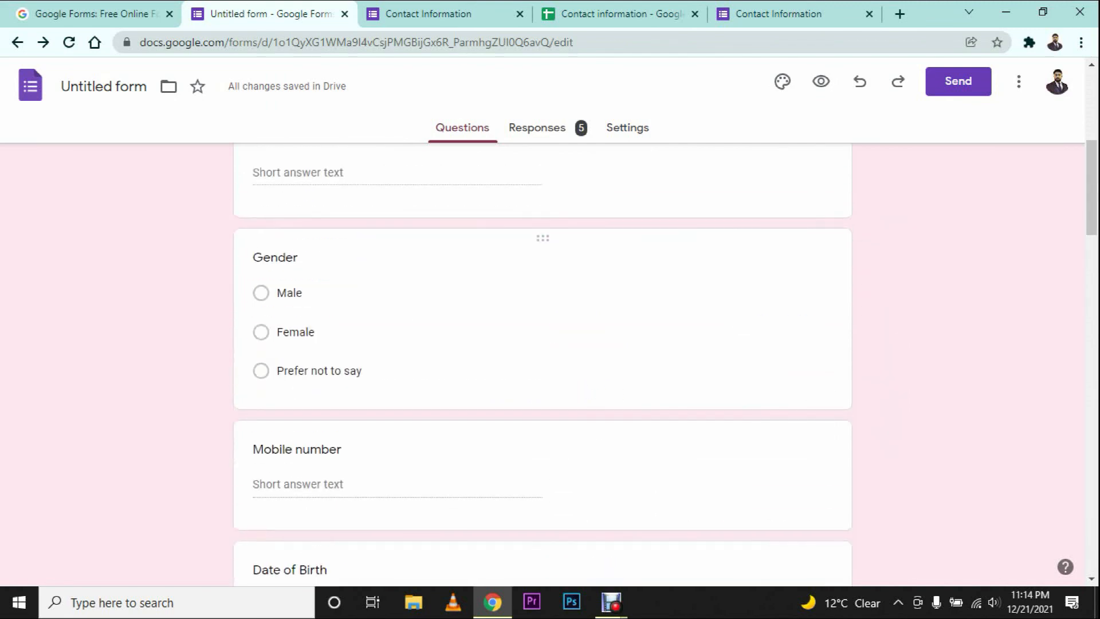
left_click(546, 128)
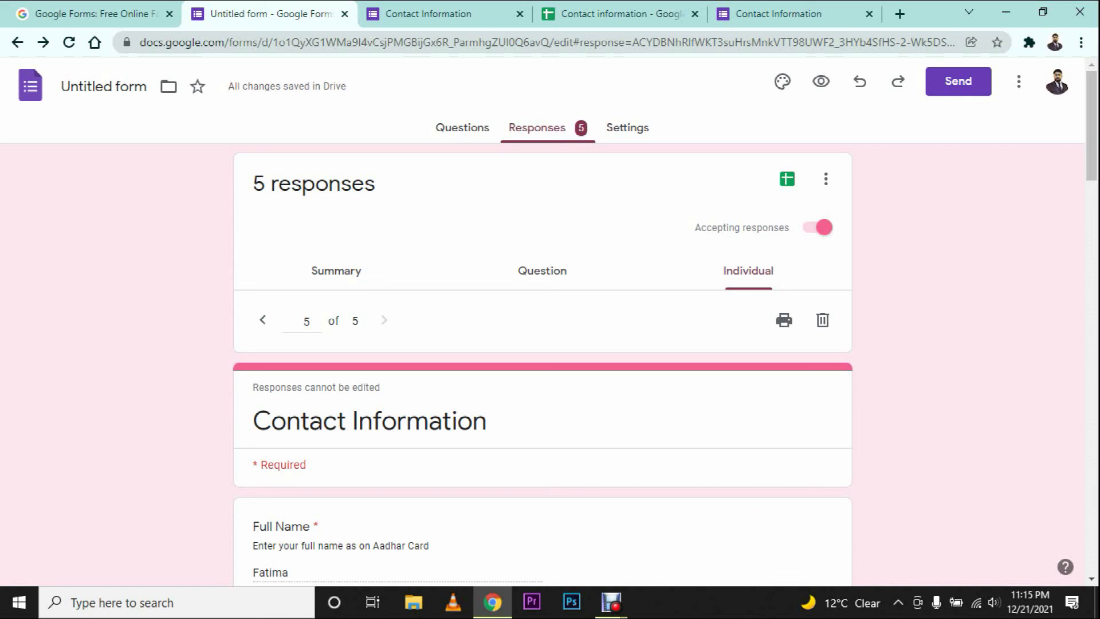
Step: Rename the form to 'Contact Information' and return to the Forms home page
left_click(103, 86)
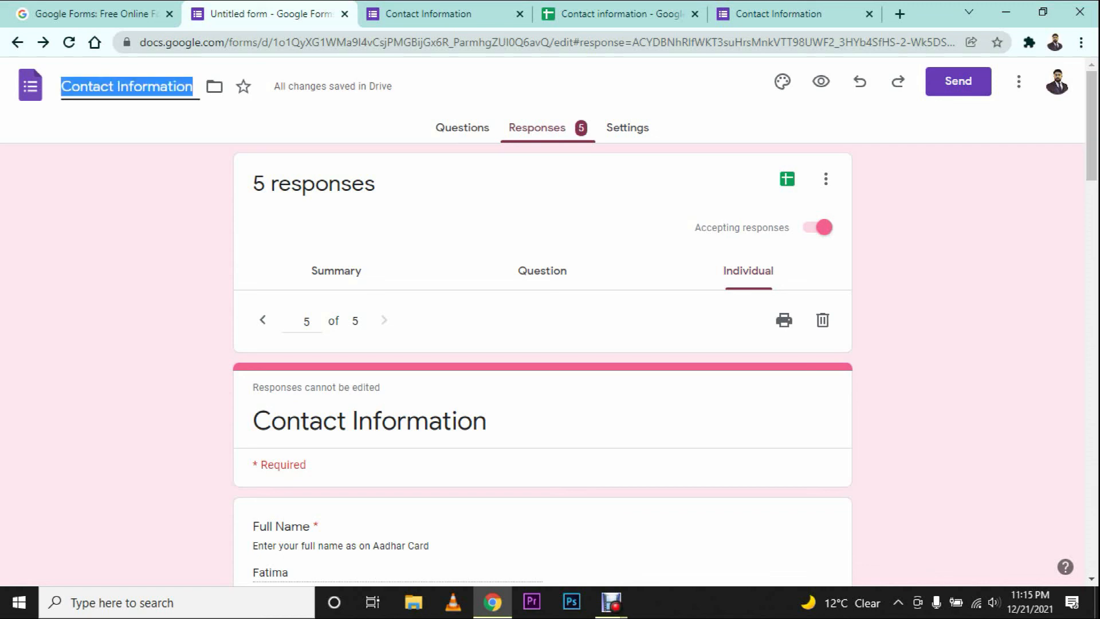
key("Return")
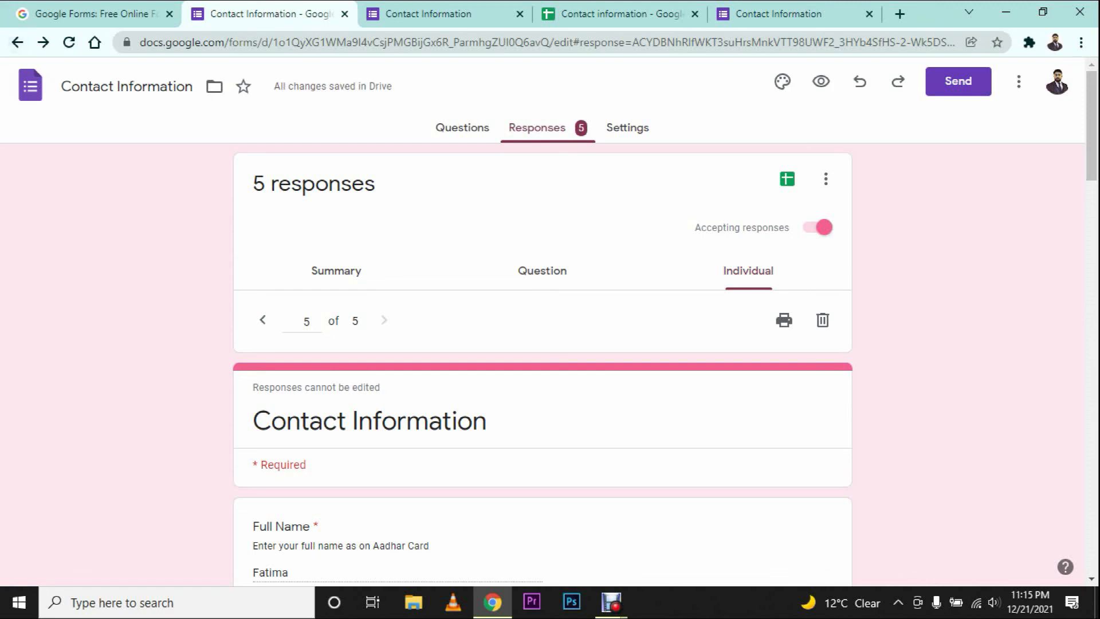
left_click(18, 42)
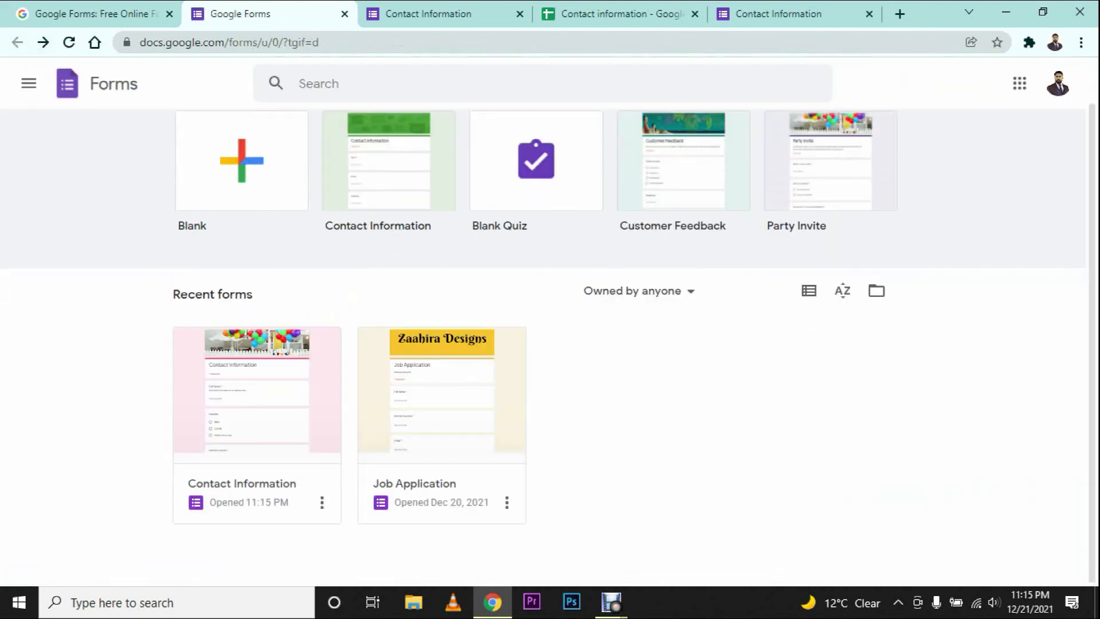